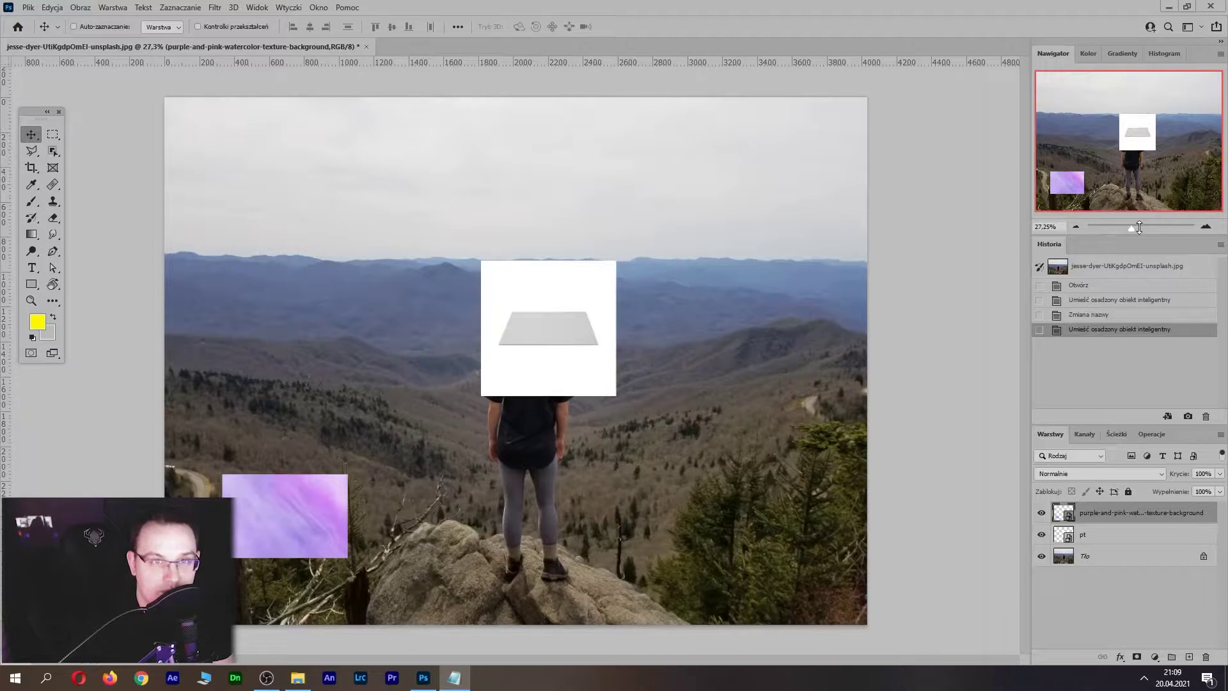
Hide the white pt plane and purple texture layers, leaving only the mountain photo of the woman
{"action": "left_click", "coordinate": [1139, 227]}
{"action": "left_click", "coordinate": [1042, 534]}
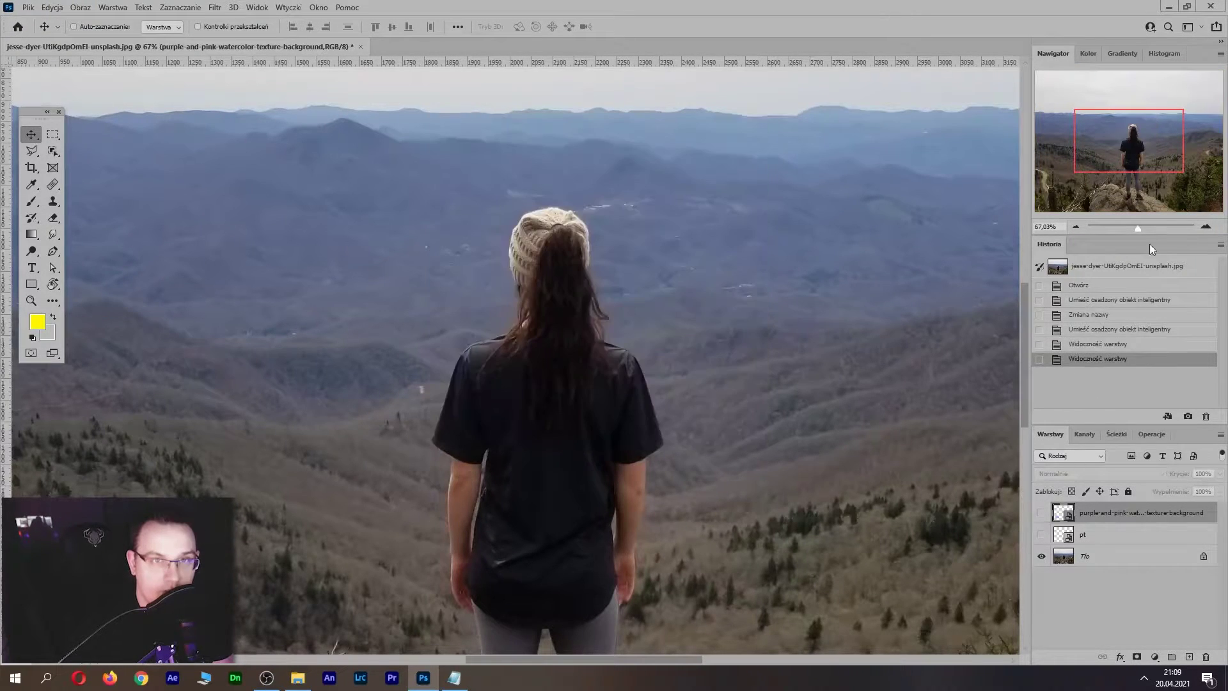
{"action": "left_click_drag", "start_coordinate": [1135, 228], "coordinate": [1131, 228]}
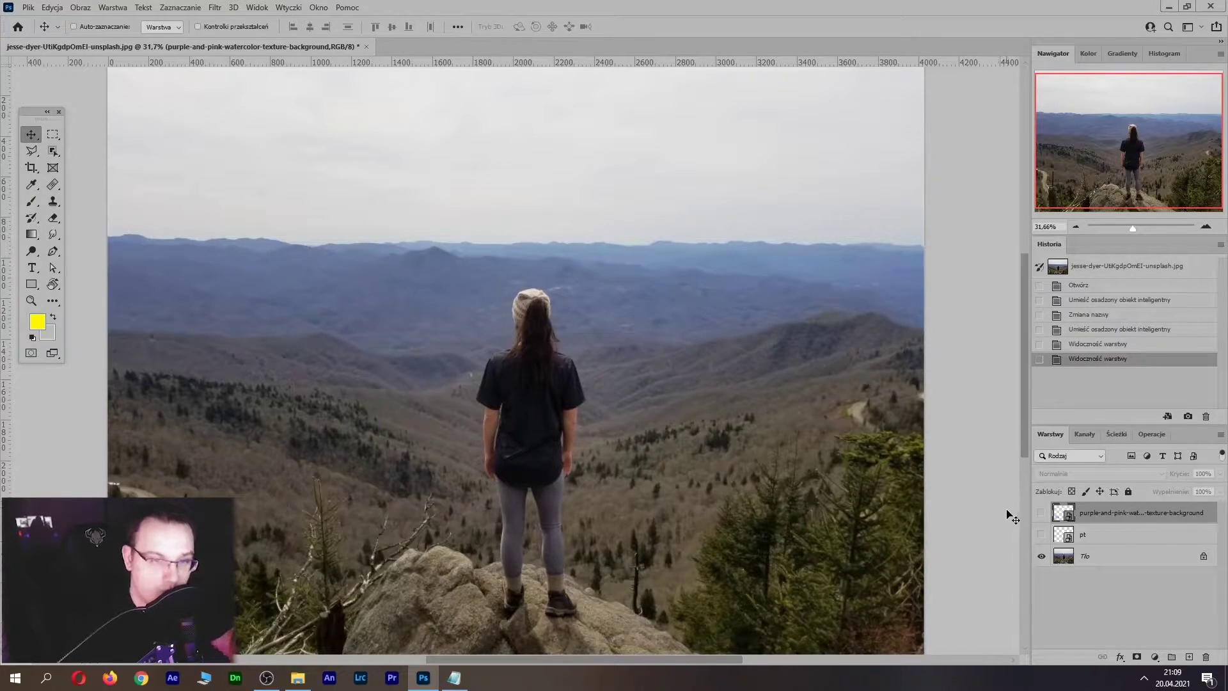
Show the pt plane layer again, select it, and zoom in on the plane
{"action": "left_click", "coordinate": [1042, 535]}
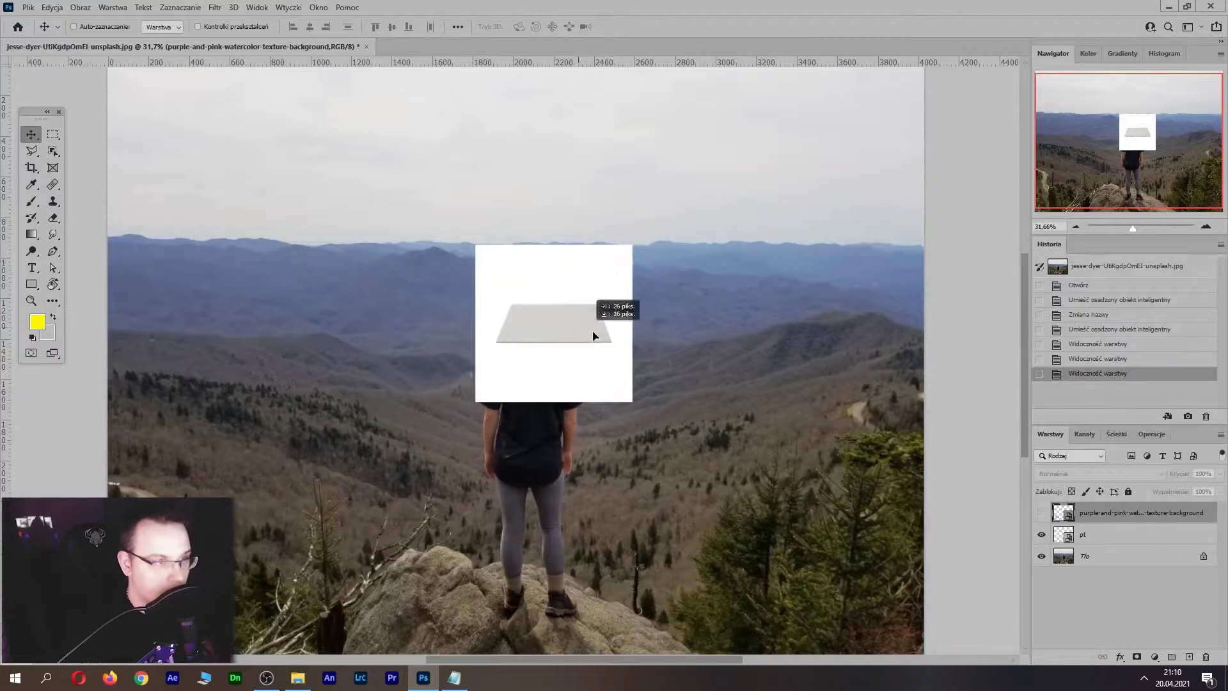
{"action": "left_click_drag", "start_coordinate": [680, 361], "coordinate": [680, 362]}
{"action": "left_click", "coordinate": [1111, 536]}
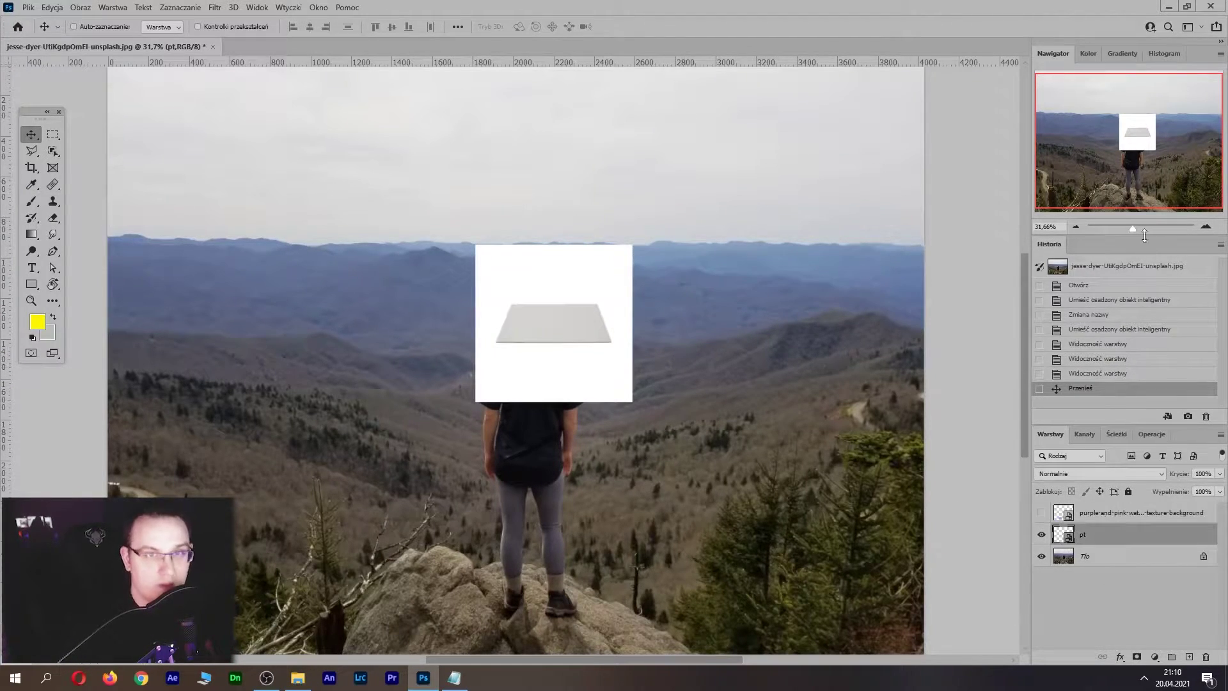
{"action": "left_click_drag", "start_coordinate": [1132, 228], "coordinate": [1138, 229]}
Trace the grey plane's four corners with the Polygonal Lasso
{"action": "left_click", "coordinate": [30, 151]}
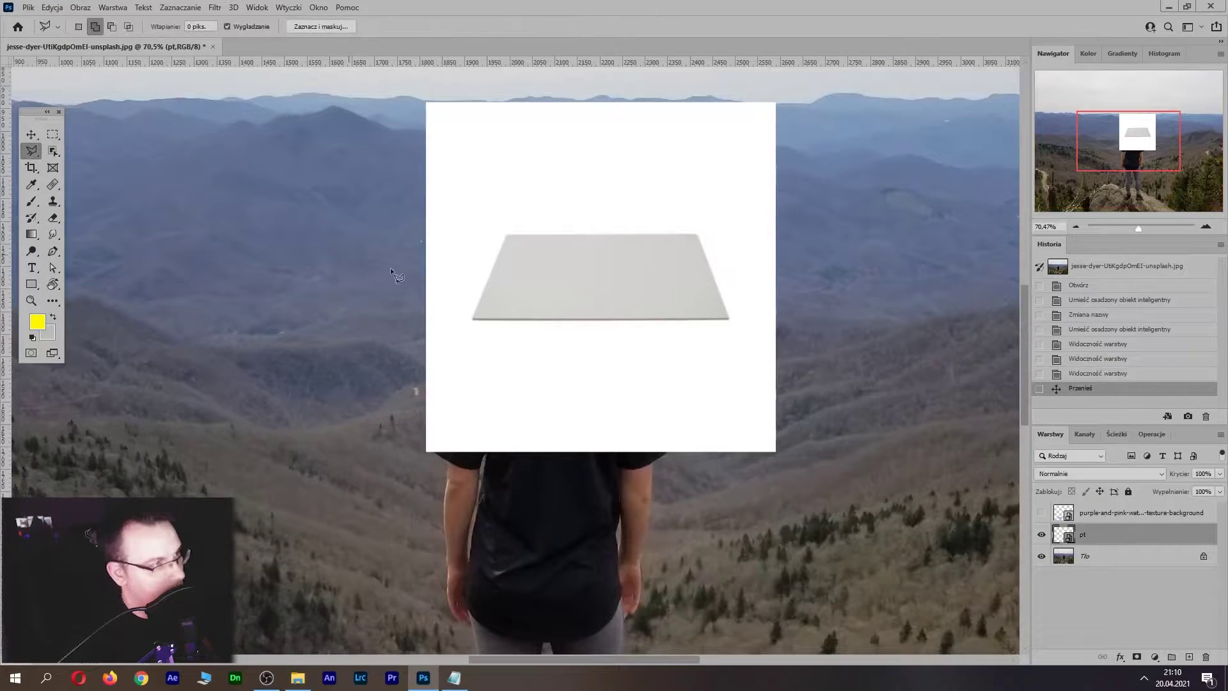
{"action": "left_click", "coordinate": [506, 235]}
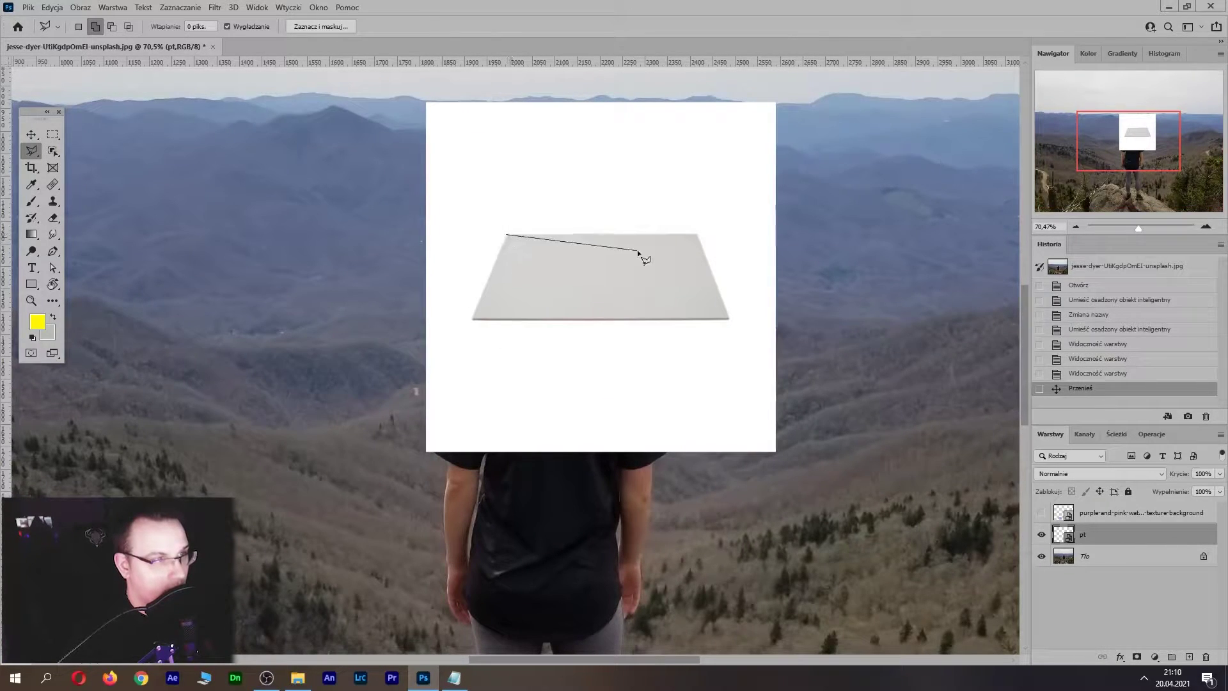
{"action": "left_click", "coordinate": [697, 235]}
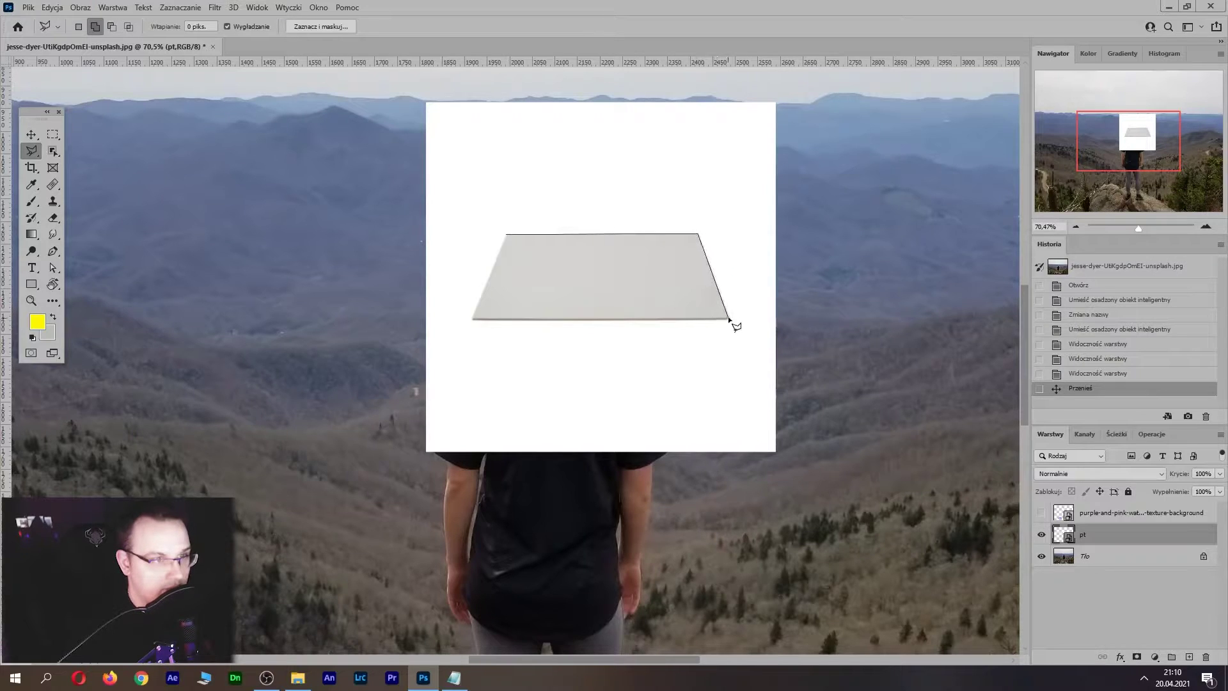
{"action": "left_click", "coordinate": [729, 320]}
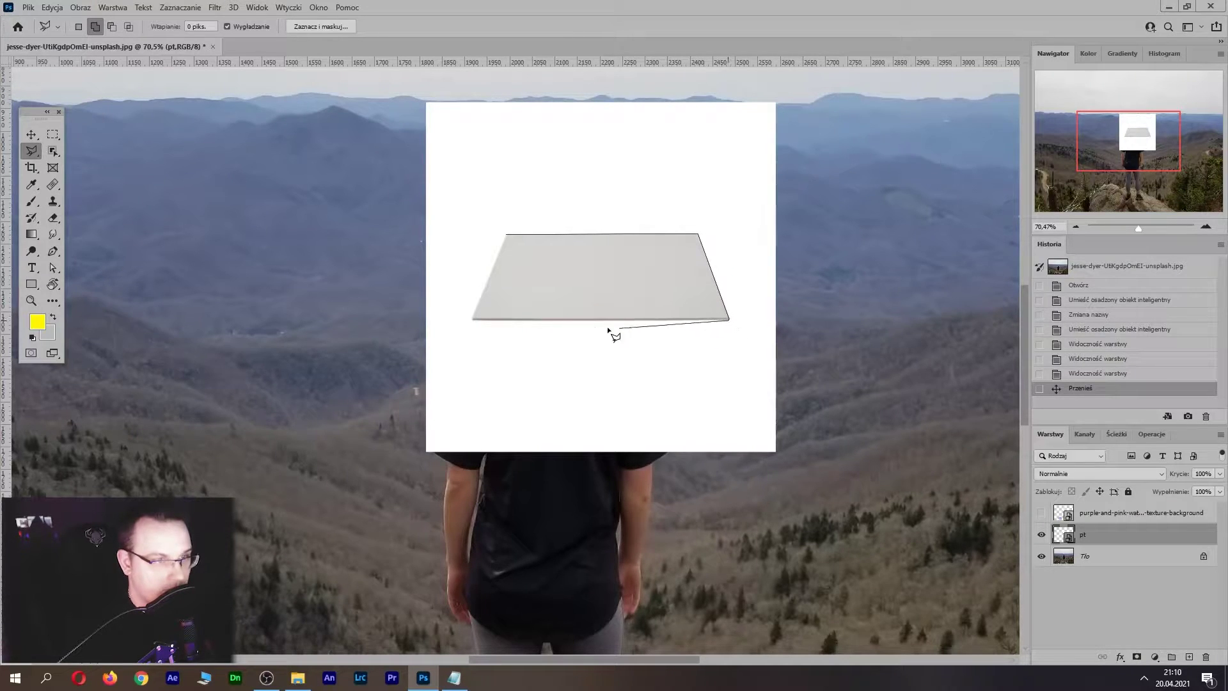
{"action": "left_click", "coordinate": [473, 320]}
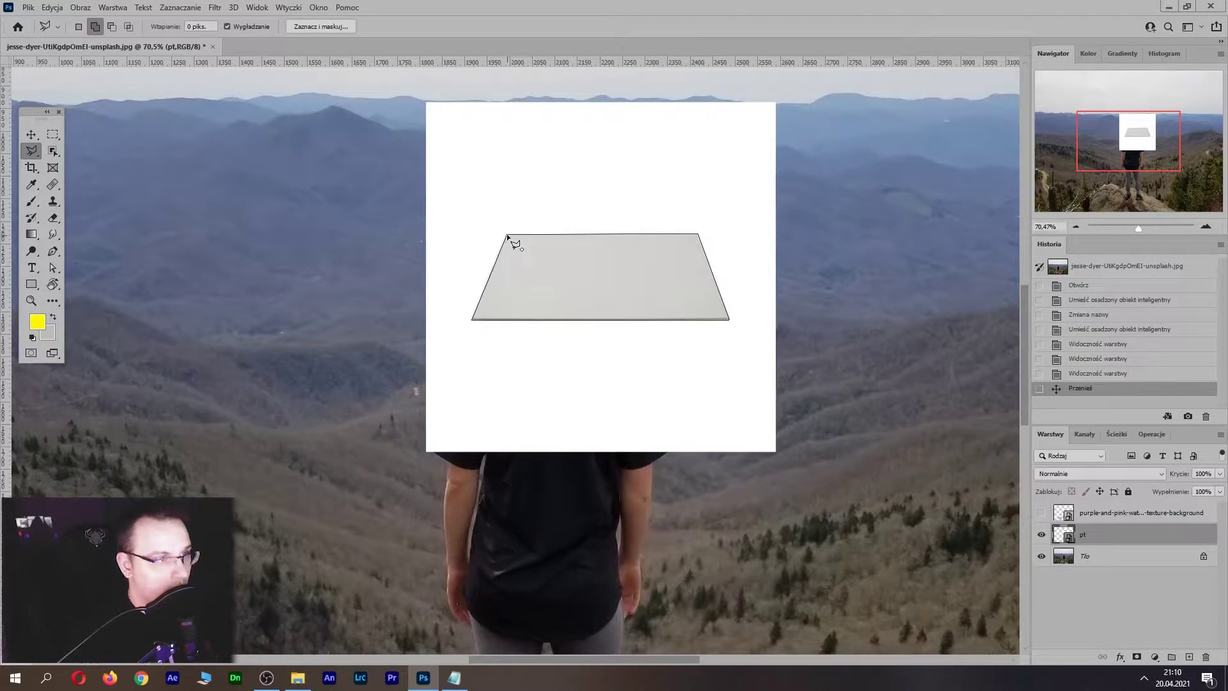
{"action": "left_click", "coordinate": [507, 235]}
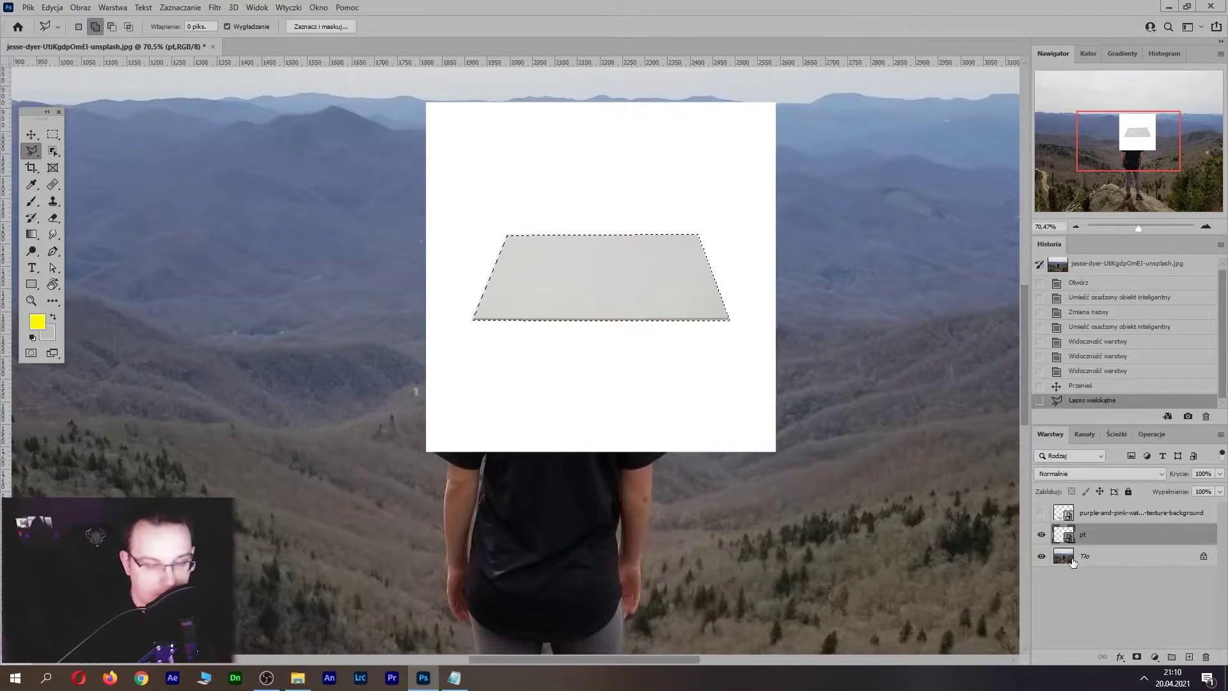
Mask pt to the selected plane and move the trapezoid down in front of the woman's legs
{"action": "left_click", "coordinate": [1136, 658]}
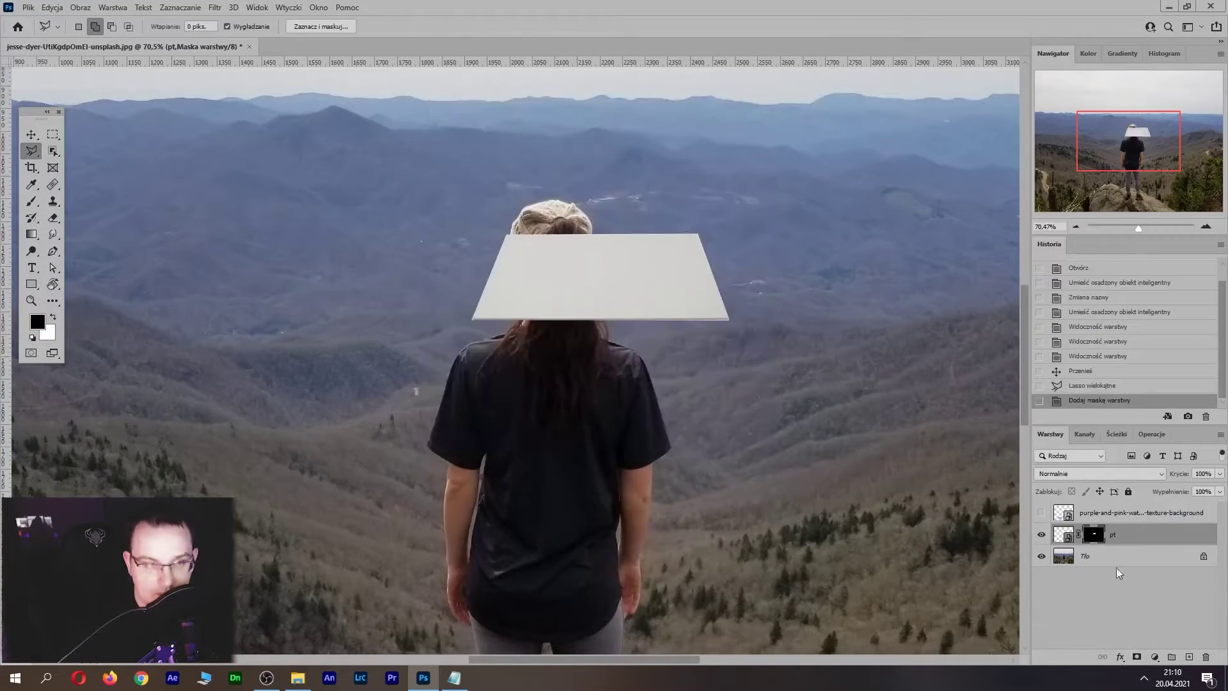
{"action": "left_click_drag", "start_coordinate": [1138, 227], "coordinate": [1134, 229]}
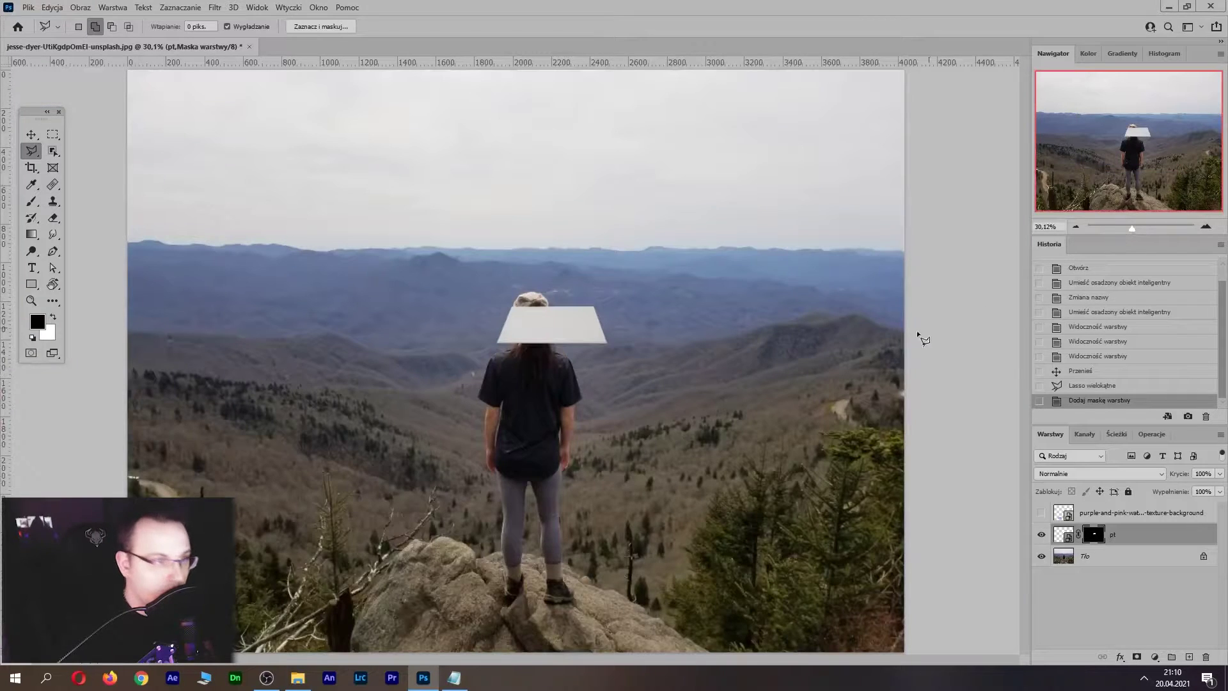
{"action": "left_click", "coordinate": [845, 365]}
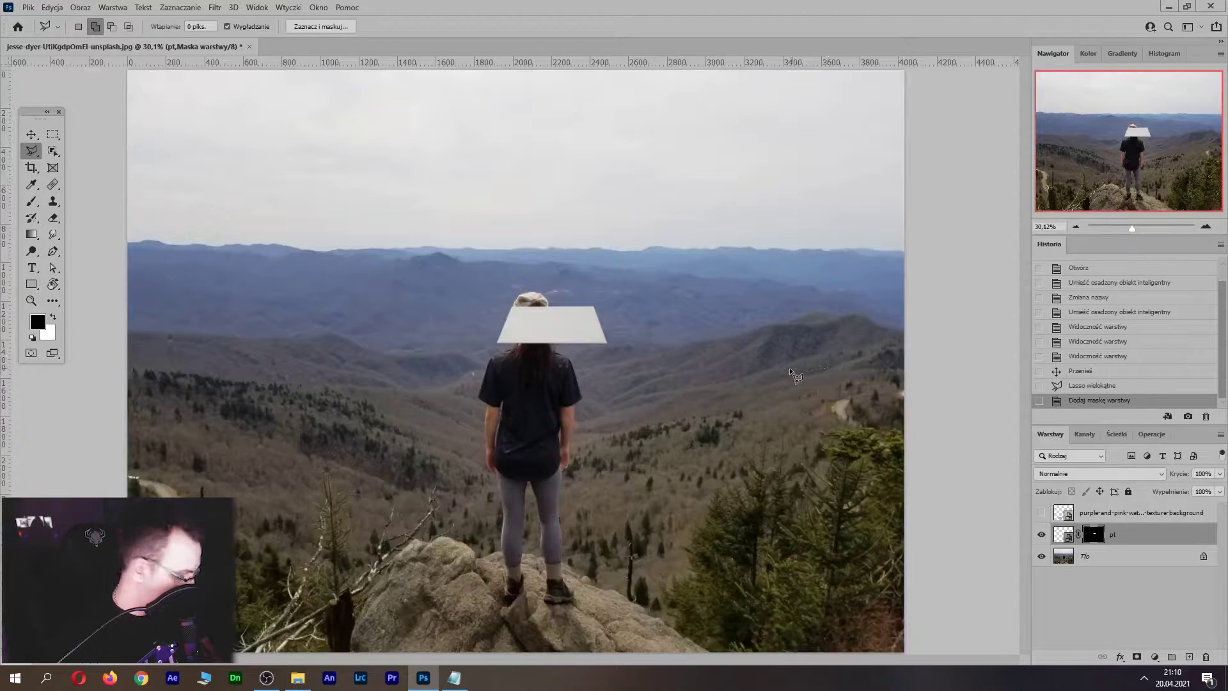
{"action": "key", "text": "v"}
{"action": "mouse_move", "coordinate": [569, 339]}
{"action": "left_mouse_down"}
{"action": "mouse_move", "coordinate": [601, 525]}
{"action": "mouse_move", "coordinate": [584, 557]}
{"action": "left_mouse_up"}
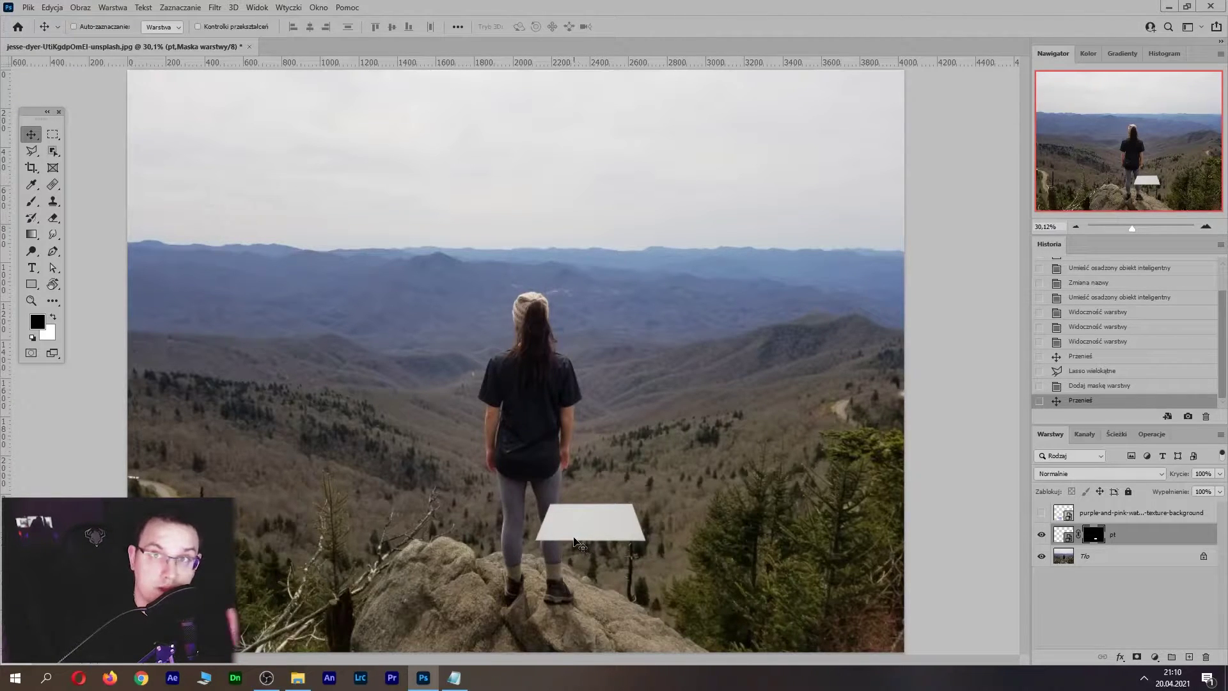
Duplicate the trapezoid, scale the copy to 87%, and place it left of and behind the original
{"action": "key", "text": "ctrl+j"}
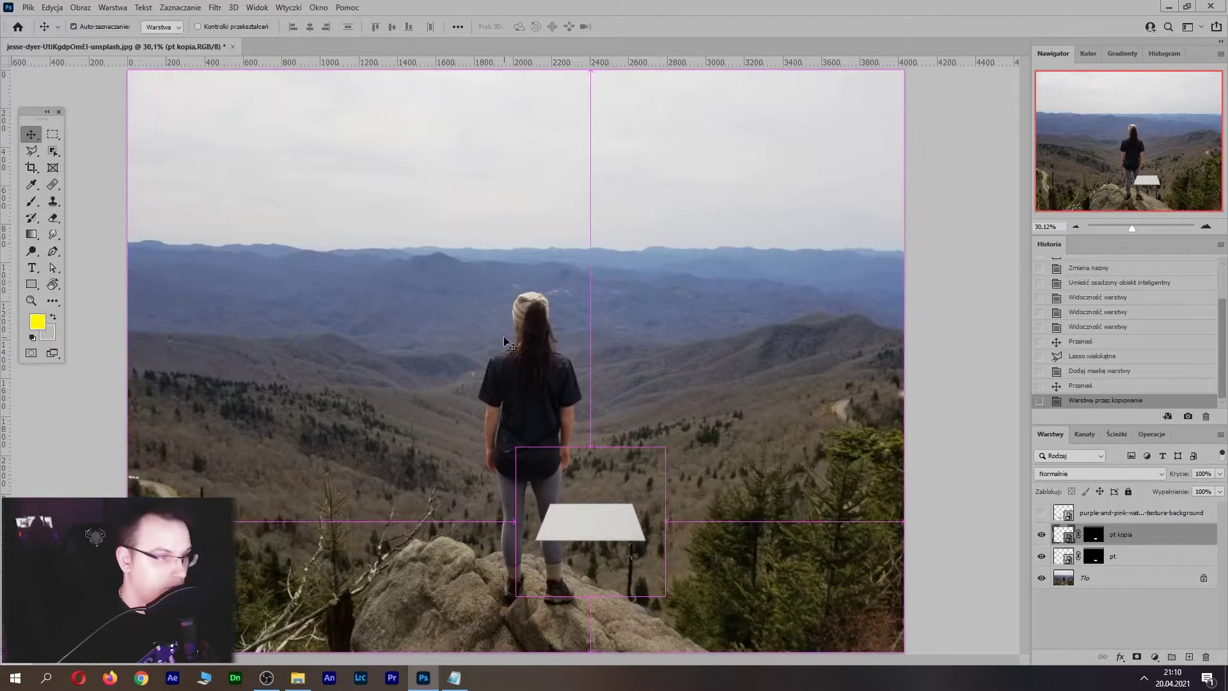
{"action": "key", "text": "ctrl+t"}
{"action": "left_click_drag", "start_coordinate": [592, 448], "coordinate": [592, 466]}
{"action": "mouse_move", "coordinate": [579, 535]}
{"action": "left_mouse_down"}
{"action": "mouse_move", "coordinate": [481, 491]}
{"action": "mouse_move", "coordinate": [482, 510]}
{"action": "left_mouse_up"}
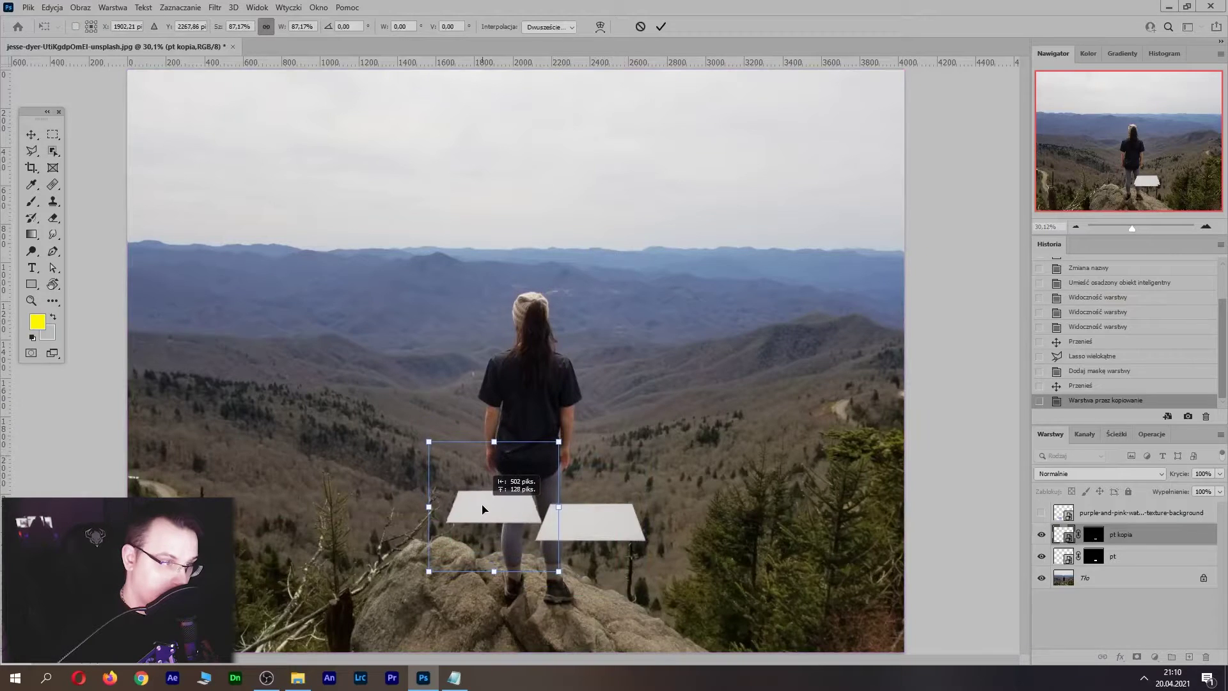
{"action": "key", "text": "Return"}
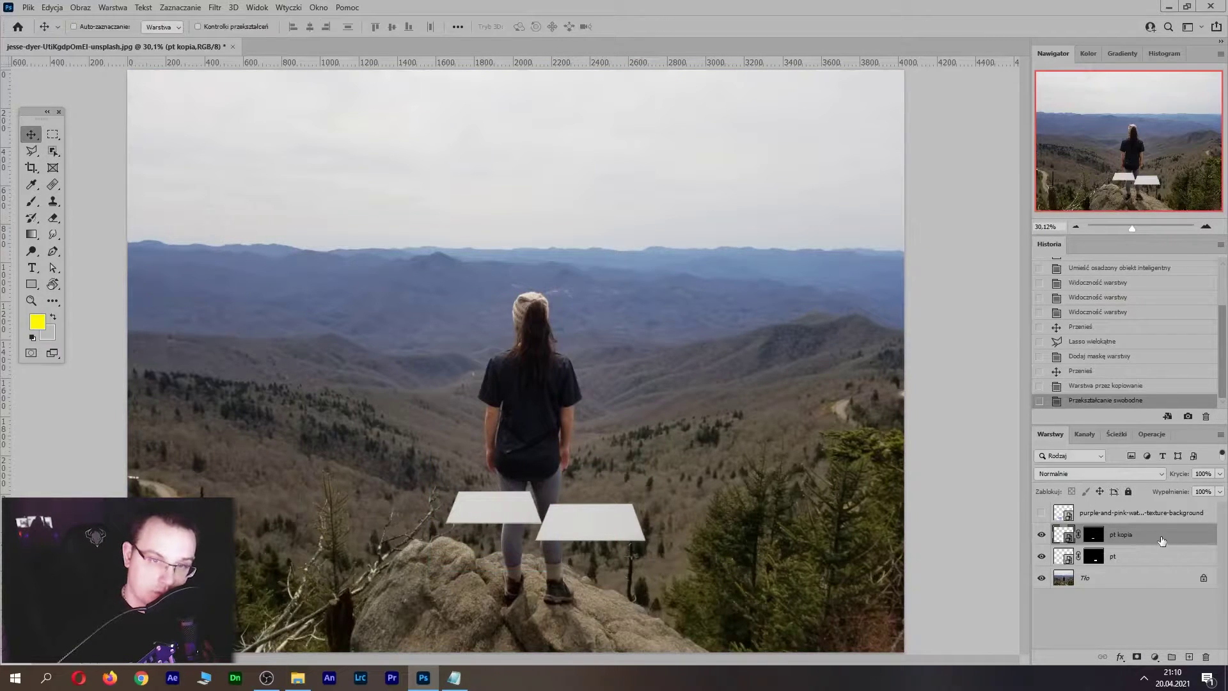
{"action": "left_click_drag", "start_coordinate": [1161, 540], "coordinate": [1060, 581]}
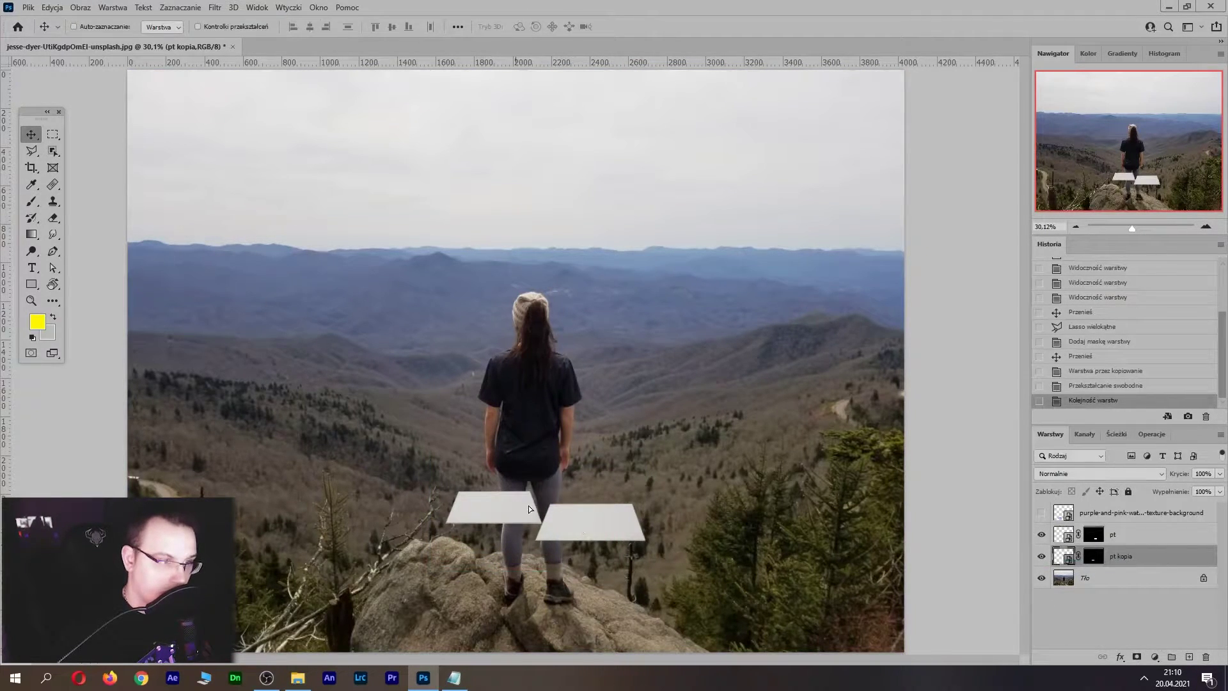
{"action": "left_click_drag", "start_coordinate": [528, 509], "coordinate": [514, 512]}
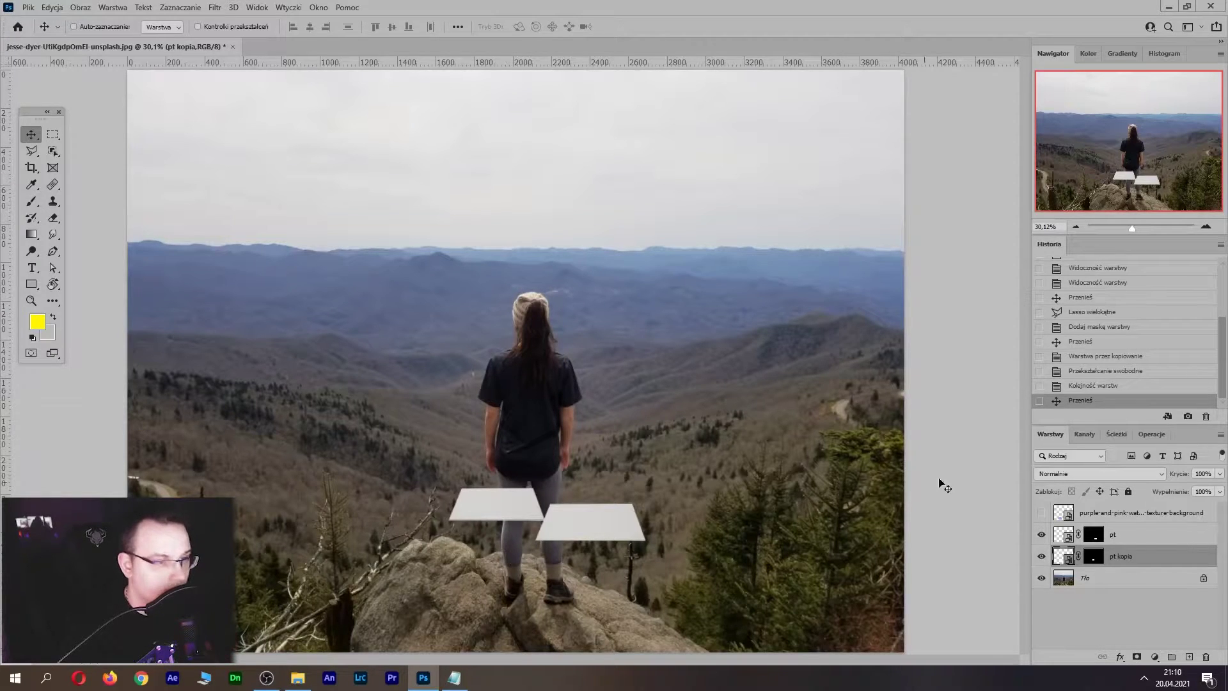
{"action": "left_click", "coordinate": [1140, 538], "text": "ctrl"}
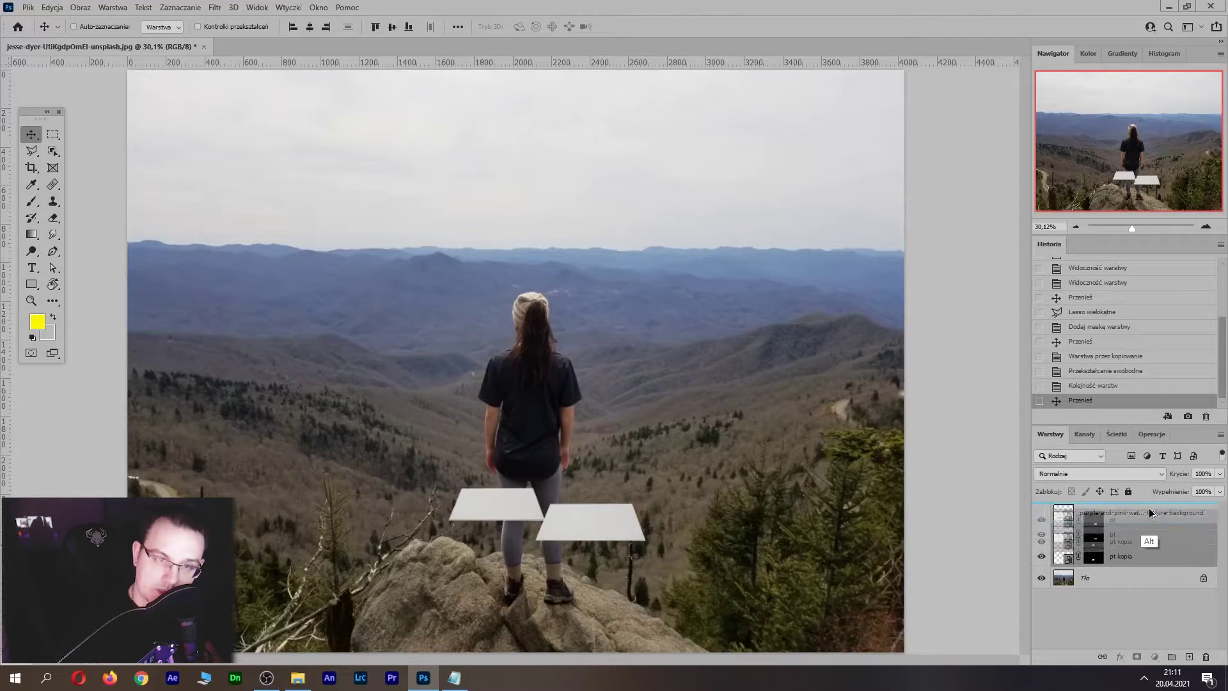
Alt-drag the pt layers into copies pt kopia 2 and 3, and delete the watercolor texture layer
{"action": "left_click_drag", "start_coordinate": [1154, 561], "coordinate": [1145, 503], "text": "alt"}
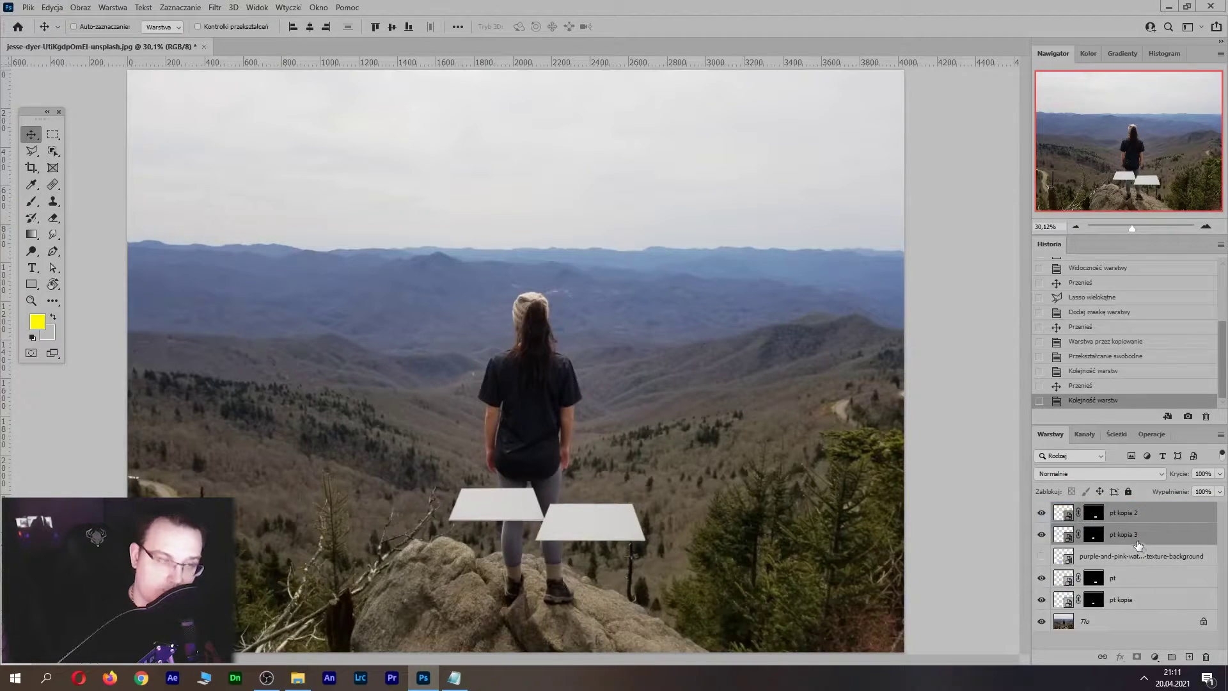
{"action": "left_click", "coordinate": [1119, 560]}
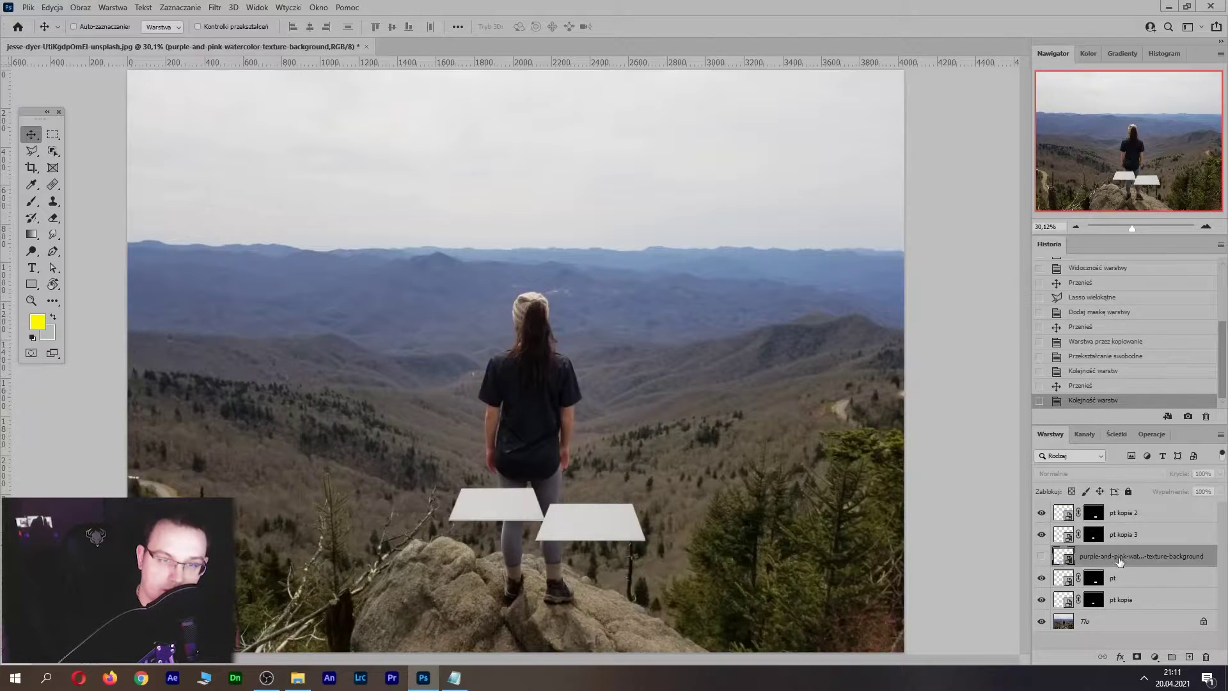
{"action": "left_click", "coordinate": [1206, 657]}
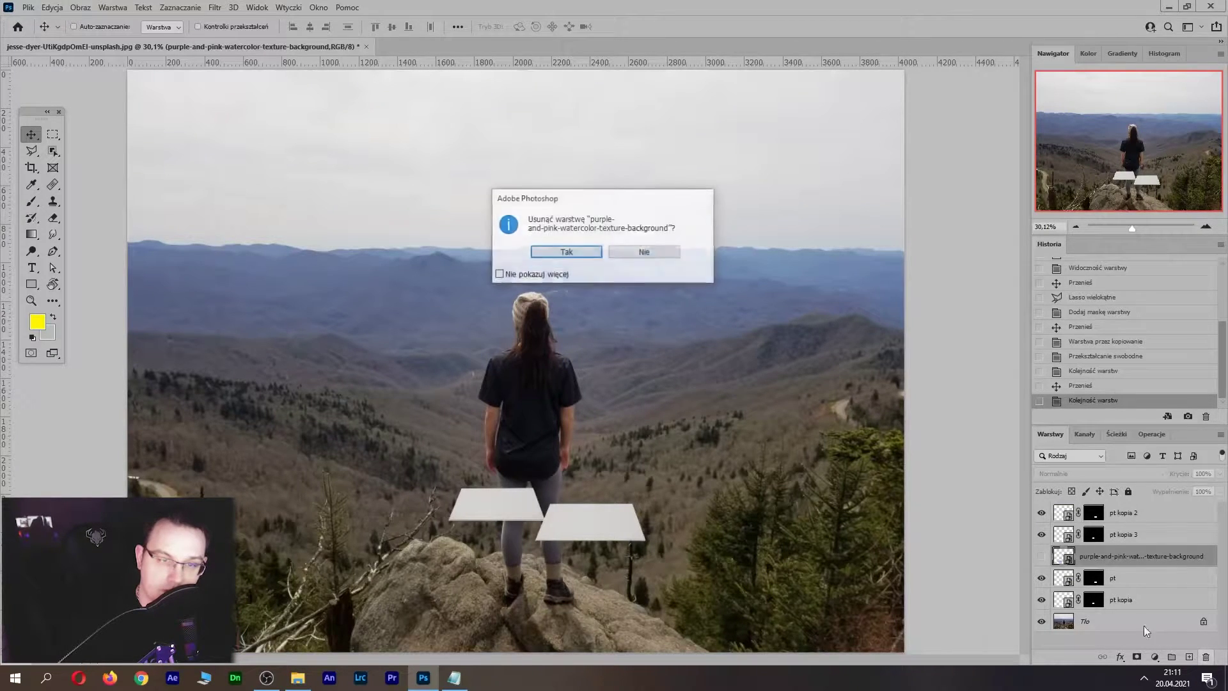
{"action": "left_click", "coordinate": [580, 252]}
{"action": "left_click", "coordinate": [1123, 579]}
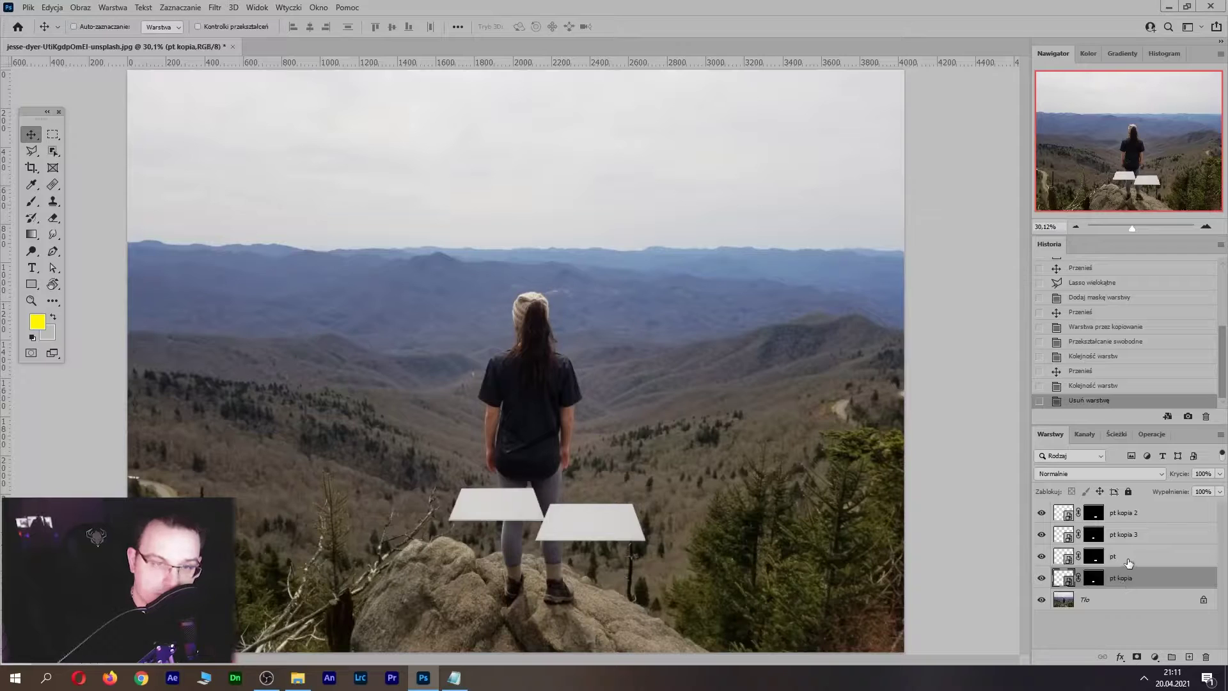
{"action": "left_click", "coordinate": [1129, 561], "text": "shift"}
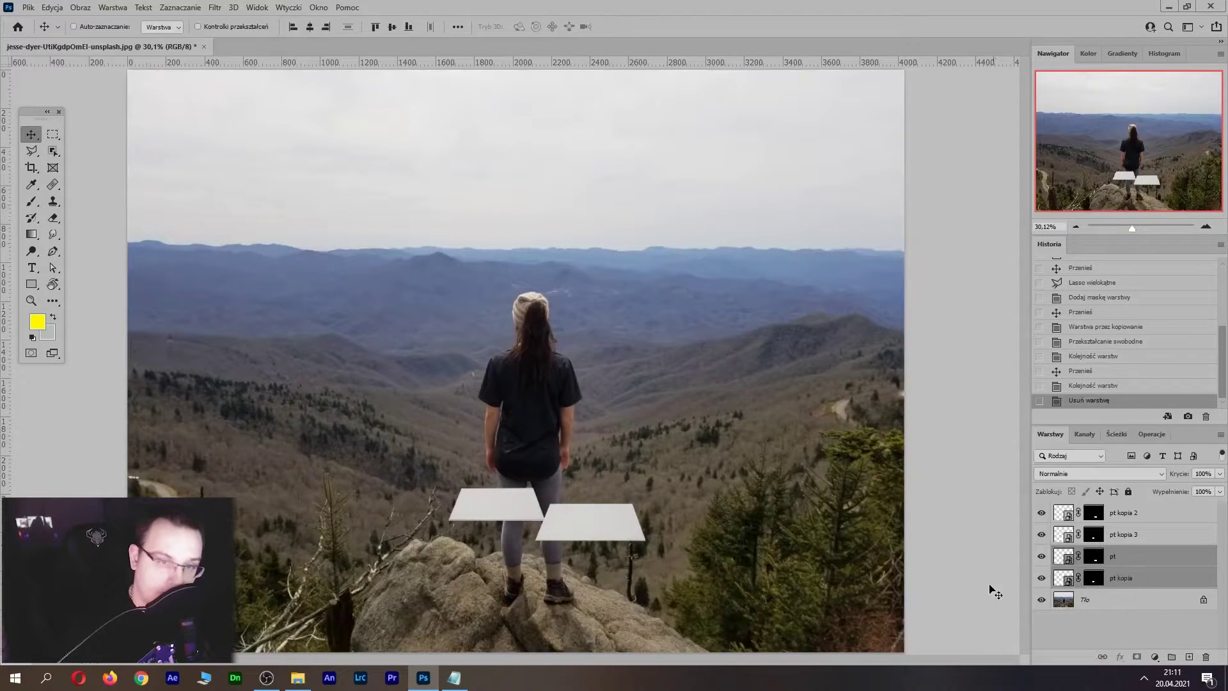
Group the two lower tile layers into Grupa 1 and duplicate the group
{"action": "left_click", "coordinate": [1171, 659]}
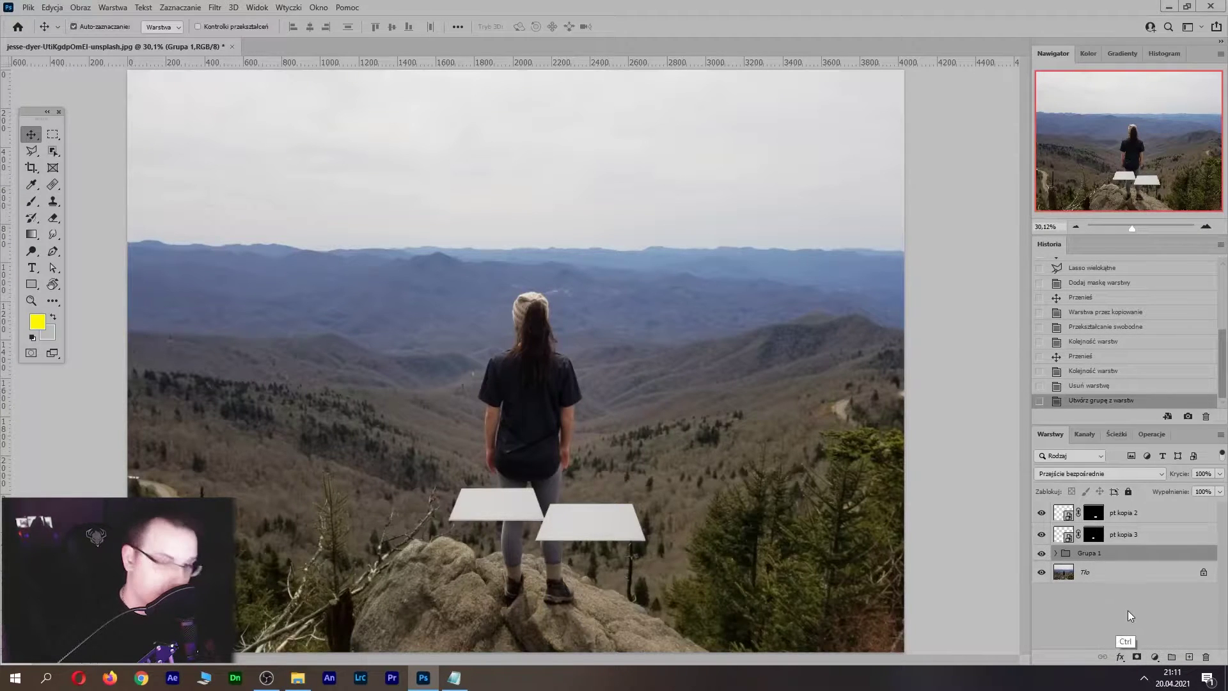
{"action": "key", "text": "ctrl+j"}
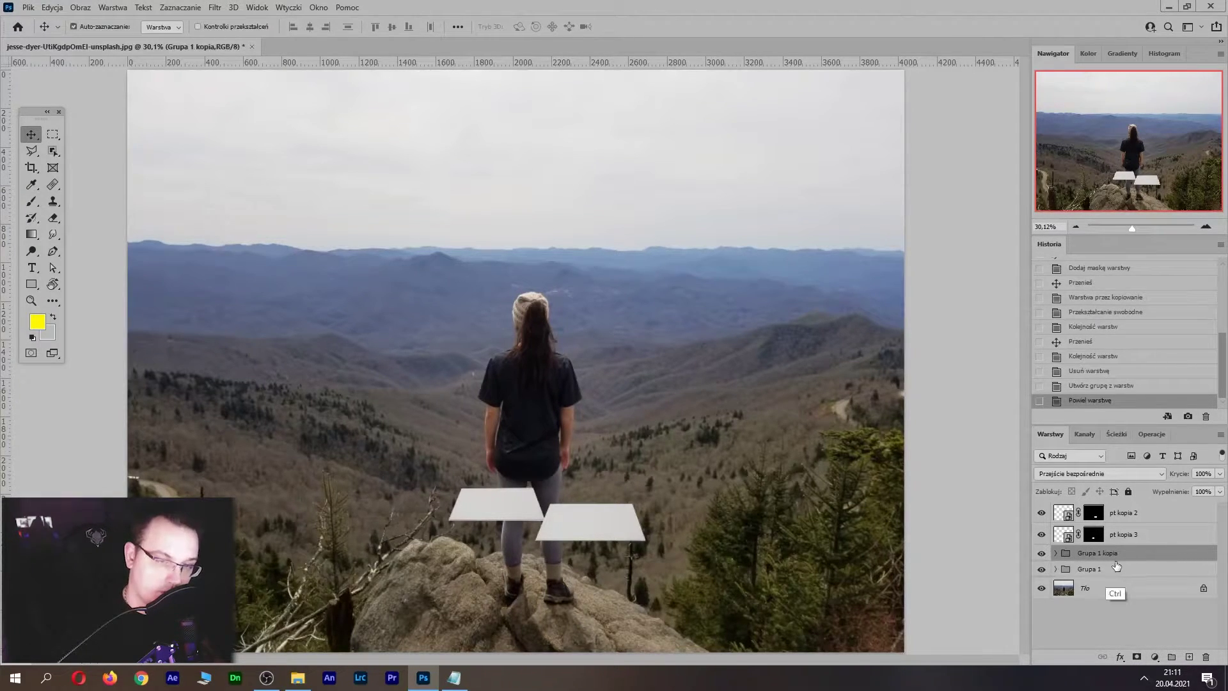
{"action": "key", "text": "ctrl+z"}
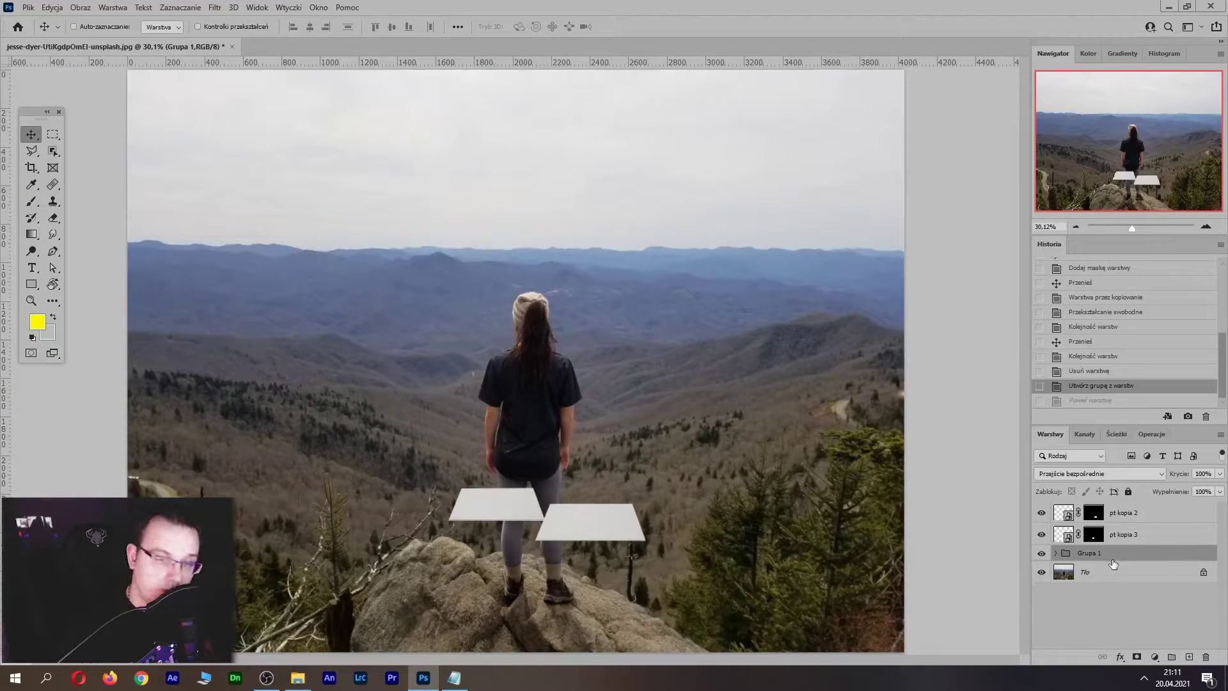
{"action": "key", "text": "ctrl+j"}
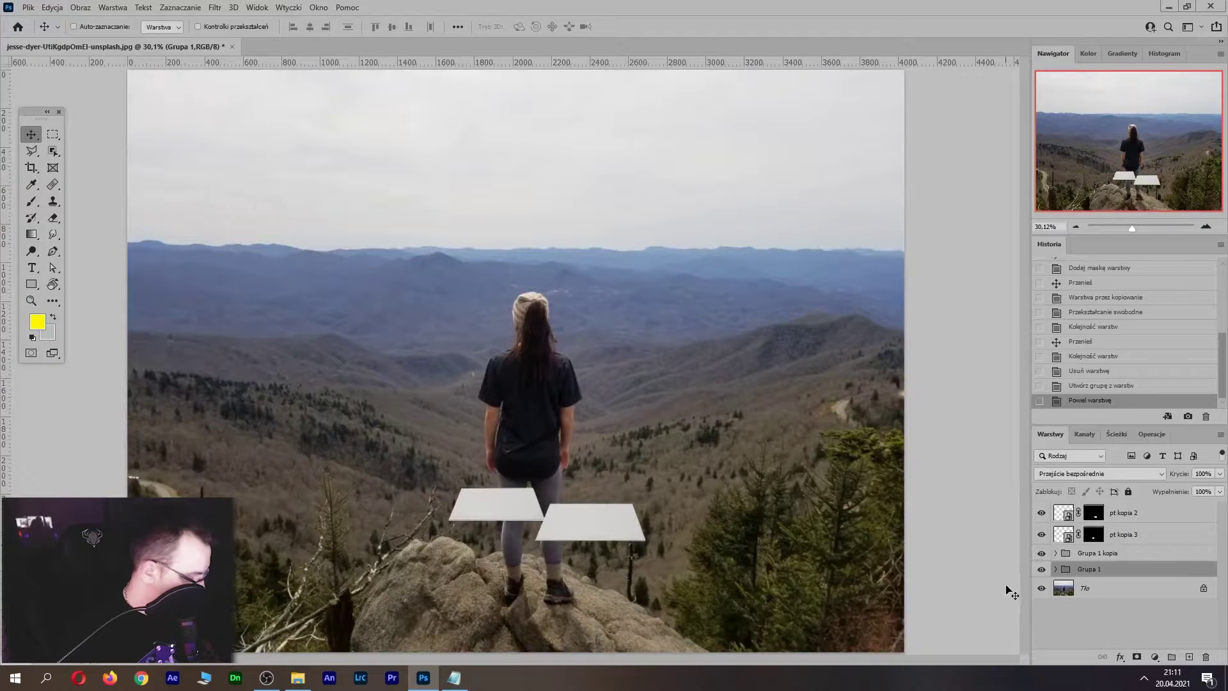
Shrink the group copy to 71%, raise it above the originals, and duplicate Grupa 1 again
{"action": "key", "text": "ctrl+t"}
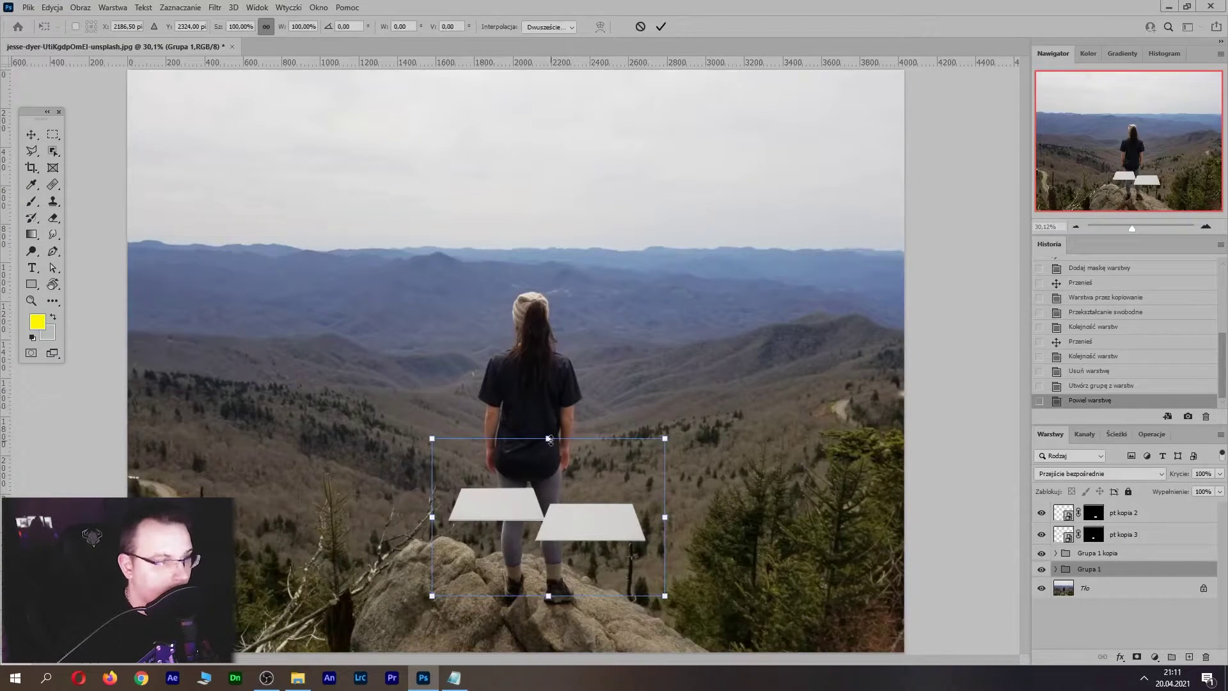
{"action": "left_click_drag", "start_coordinate": [549, 439], "coordinate": [549, 485]}
{"action": "mouse_move", "coordinate": [563, 553]}
{"action": "left_mouse_down"}
{"action": "mouse_move", "coordinate": [563, 496]}
{"action": "mouse_move", "coordinate": [577, 508]}
{"action": "left_mouse_up"}
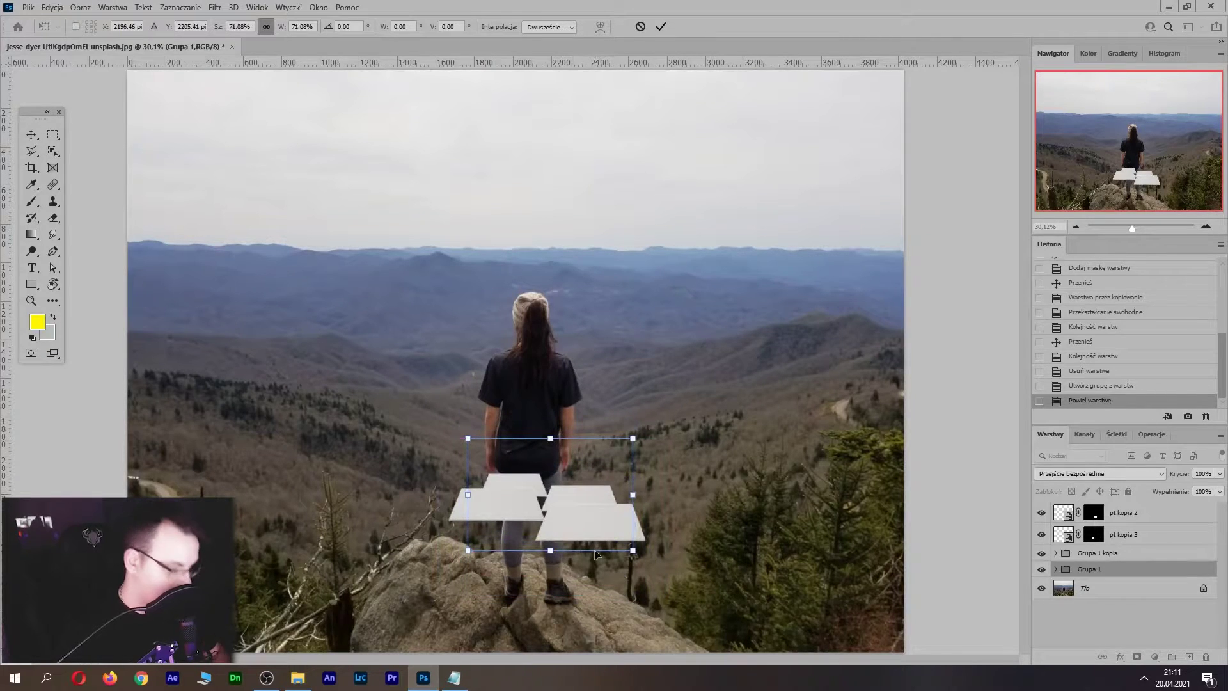
{"action": "key", "text": "Return"}
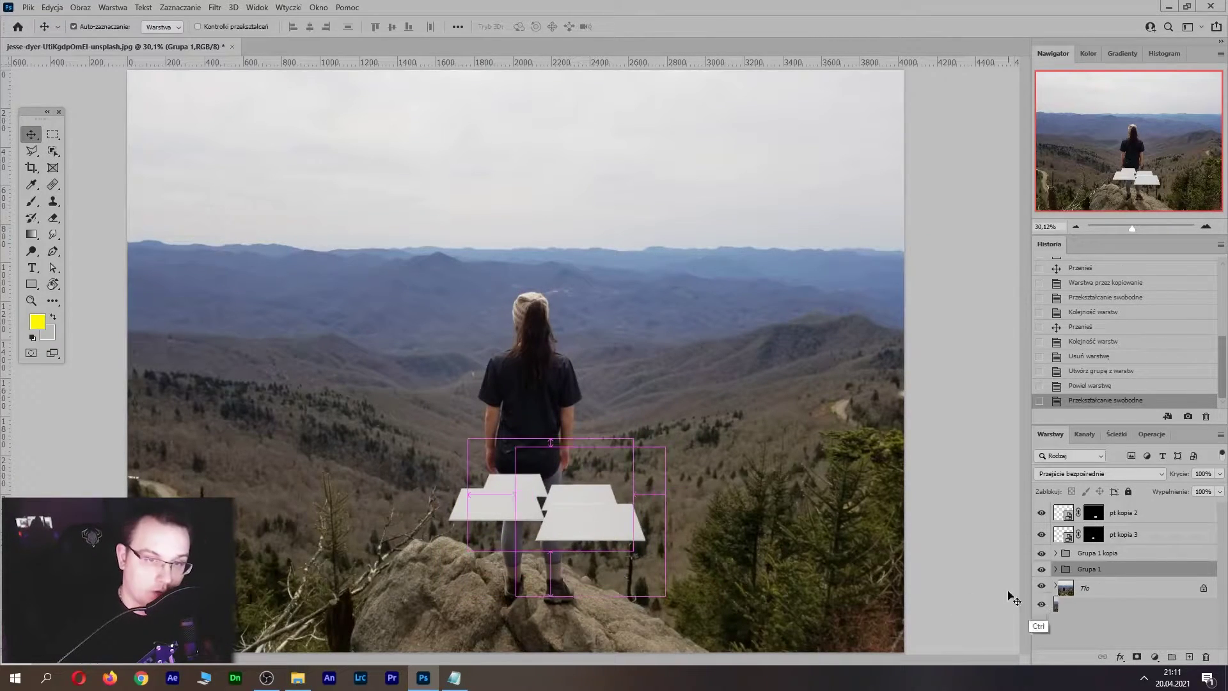
{"action": "left_click_drag", "start_coordinate": [1014, 599], "coordinate": [1089, 586]}
{"action": "left_click", "coordinate": [1113, 587]}
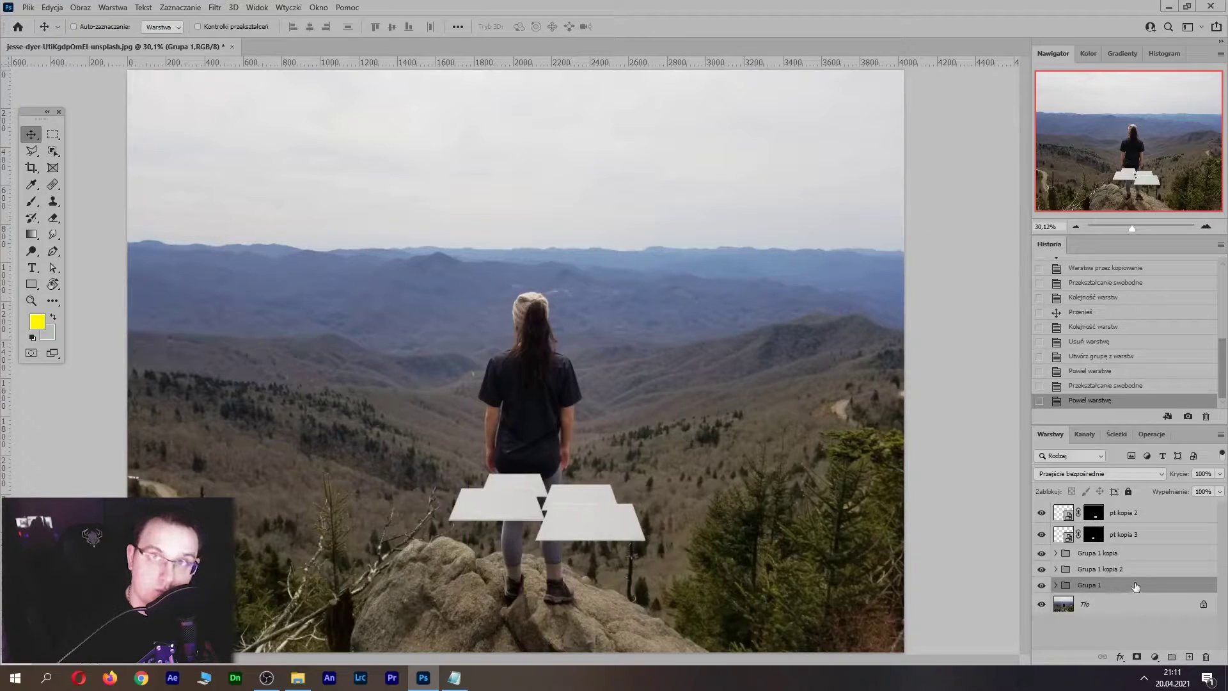
Shrink Grupa 1 to about 87% and raise it, moving the middle tile pair up to the waist
{"action": "key", "text": "ctrl+t"}
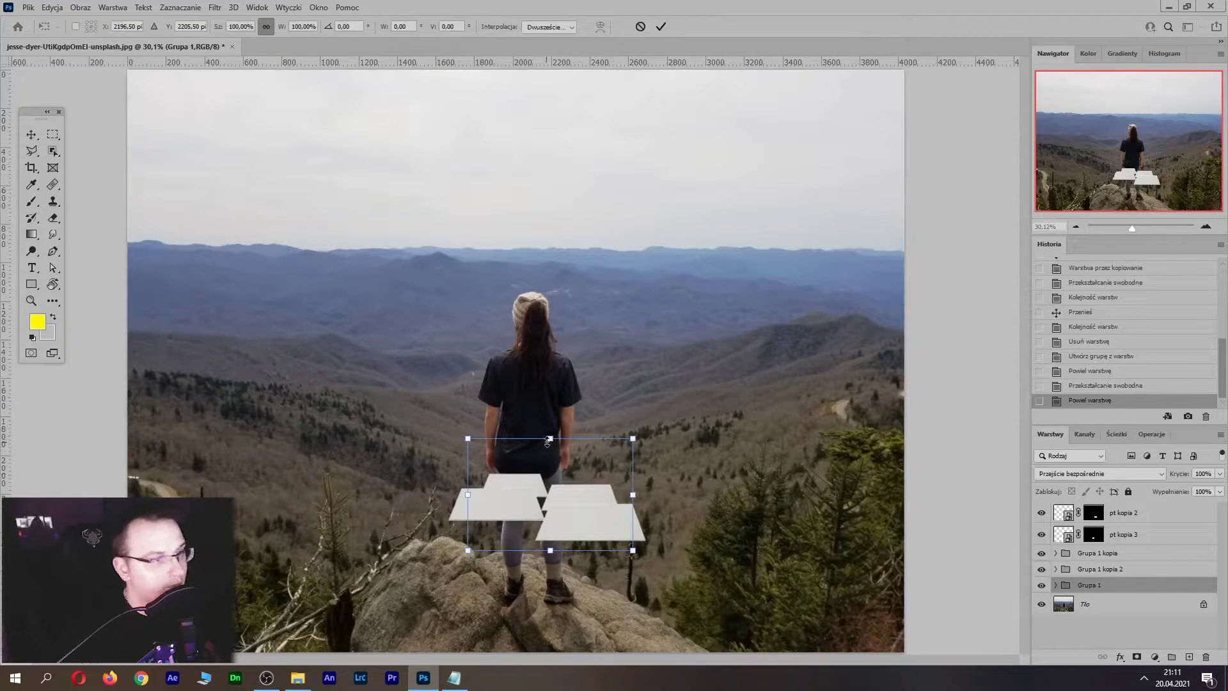
{"action": "left_click_drag", "start_coordinate": [548, 439], "coordinate": [548, 453]}
{"action": "left_click_drag", "start_coordinate": [568, 514], "coordinate": [570, 408]}
{"action": "key", "text": "Return"}
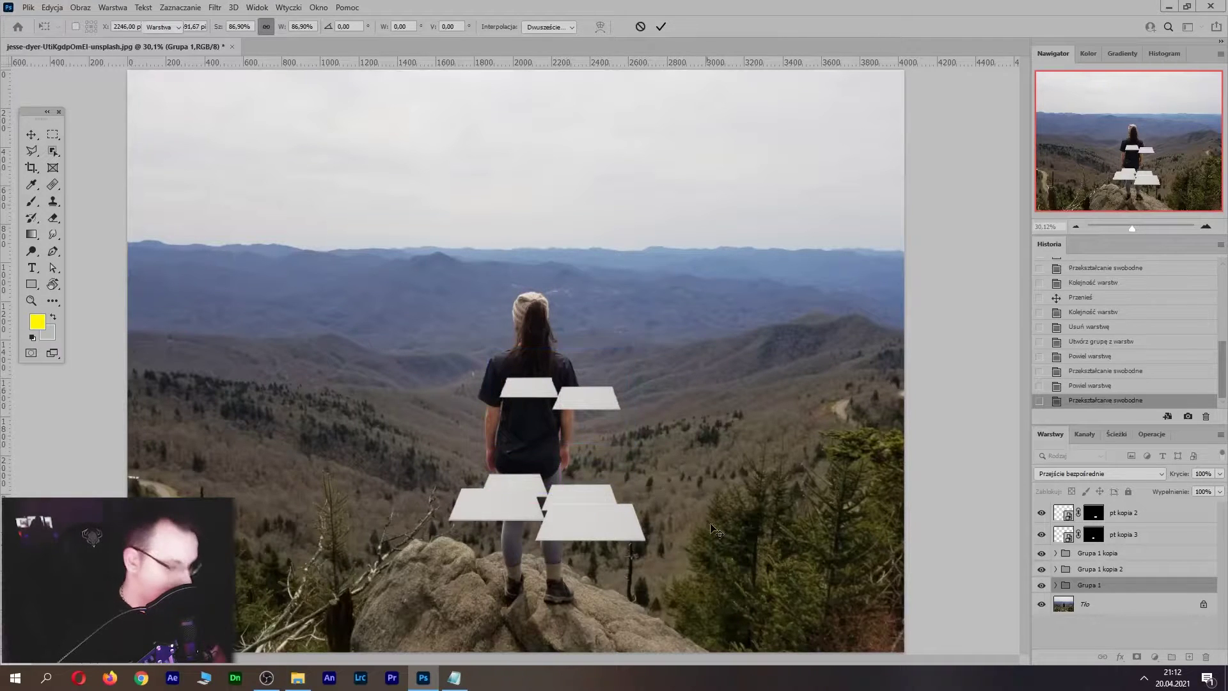
{"action": "left_click", "coordinate": [1097, 569]}
{"action": "left_click_drag", "start_coordinate": [553, 482], "coordinate": [540, 425]}
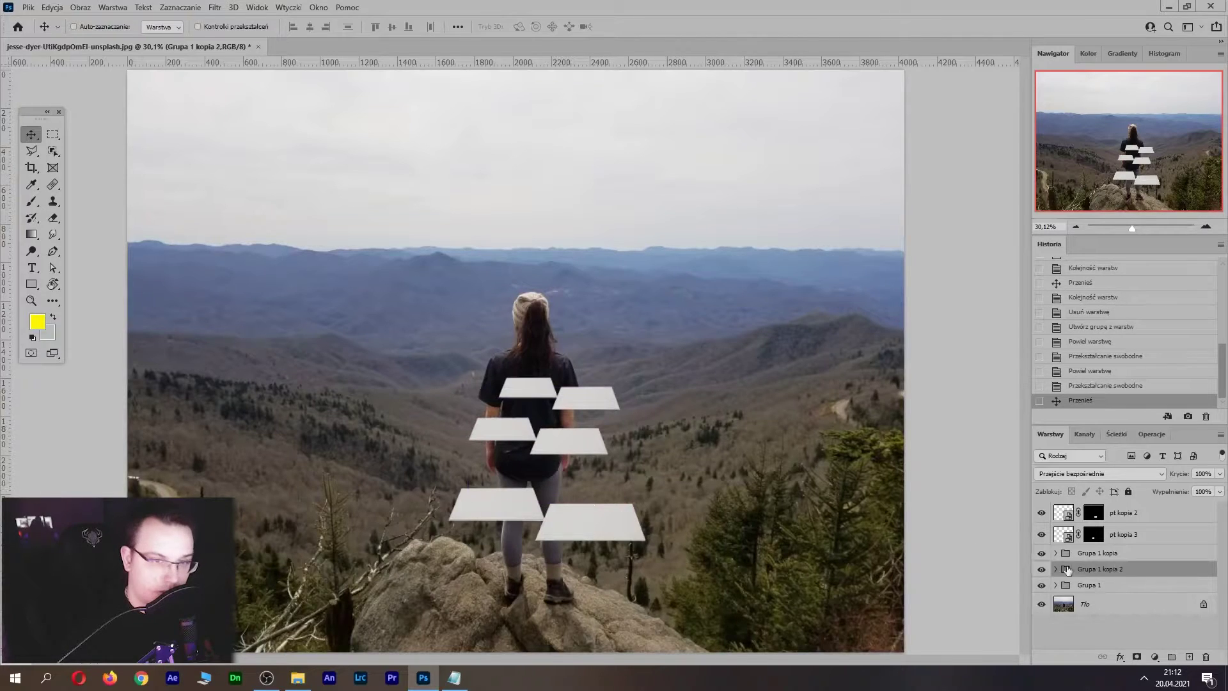
Lower the top tile pair slightly and shrink it further
{"action": "left_click", "coordinate": [1111, 585]}
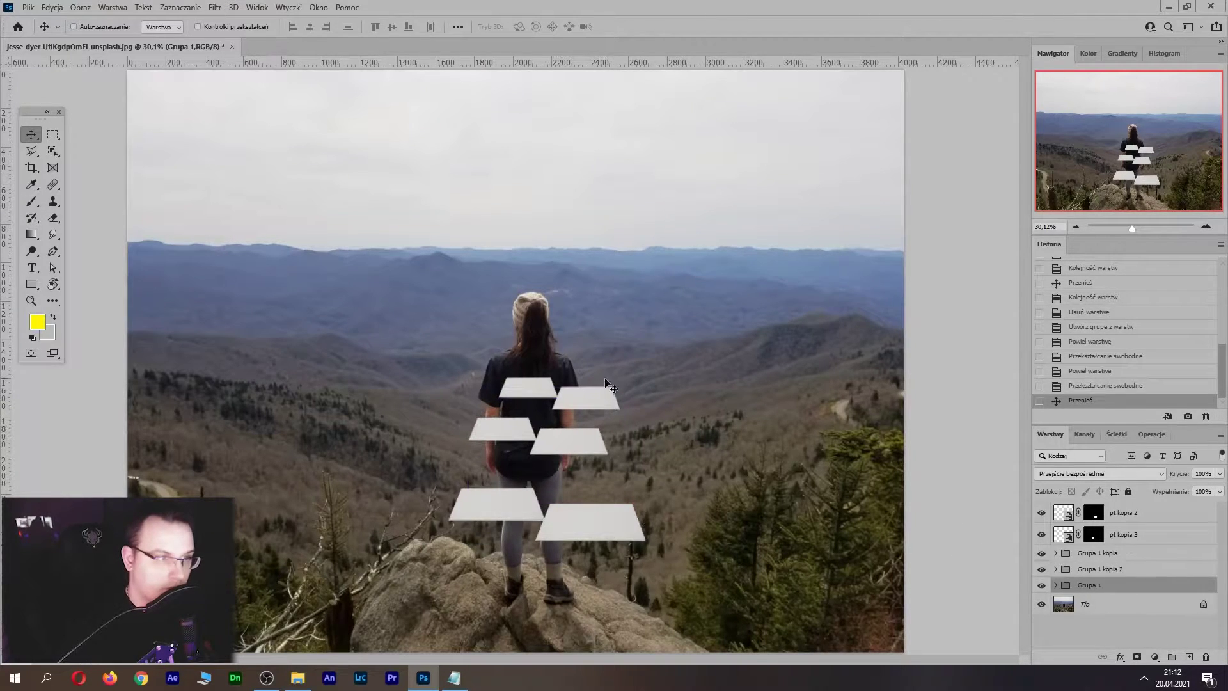
{"action": "left_click_drag", "start_coordinate": [591, 393], "coordinate": [594, 416]}
{"action": "key", "text": "ctrl+t"}
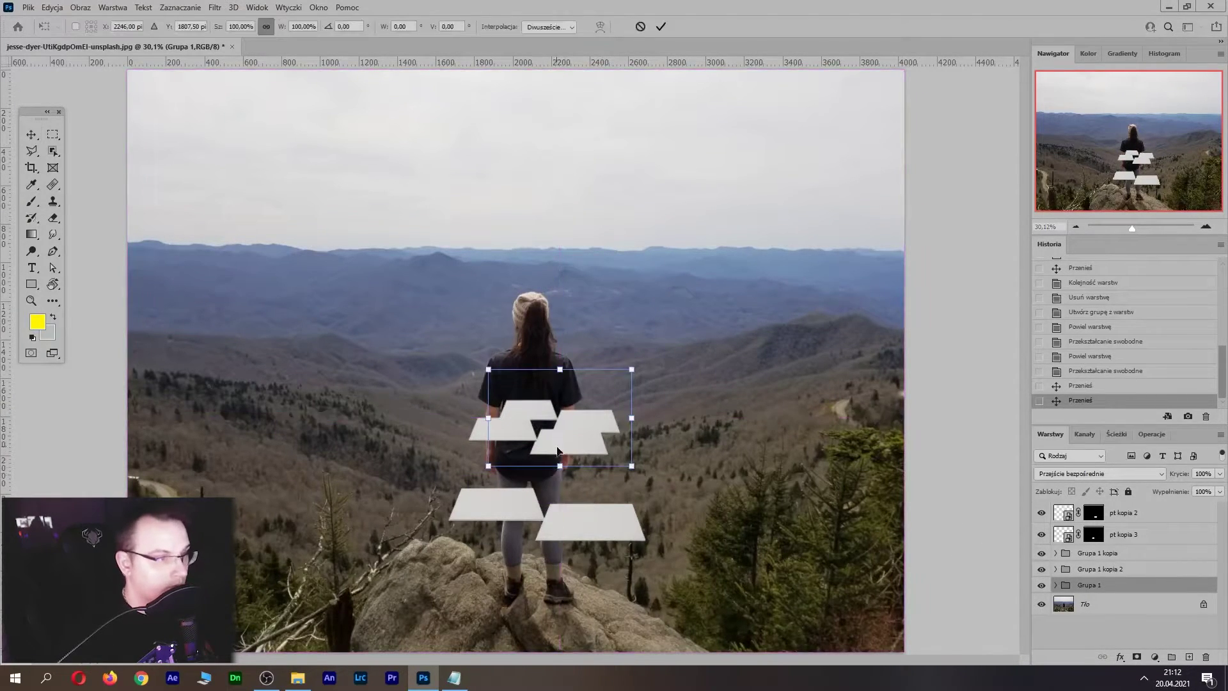
{"action": "left_click_drag", "start_coordinate": [632, 466], "coordinate": [612, 453]}
{"action": "key", "text": "Return"}
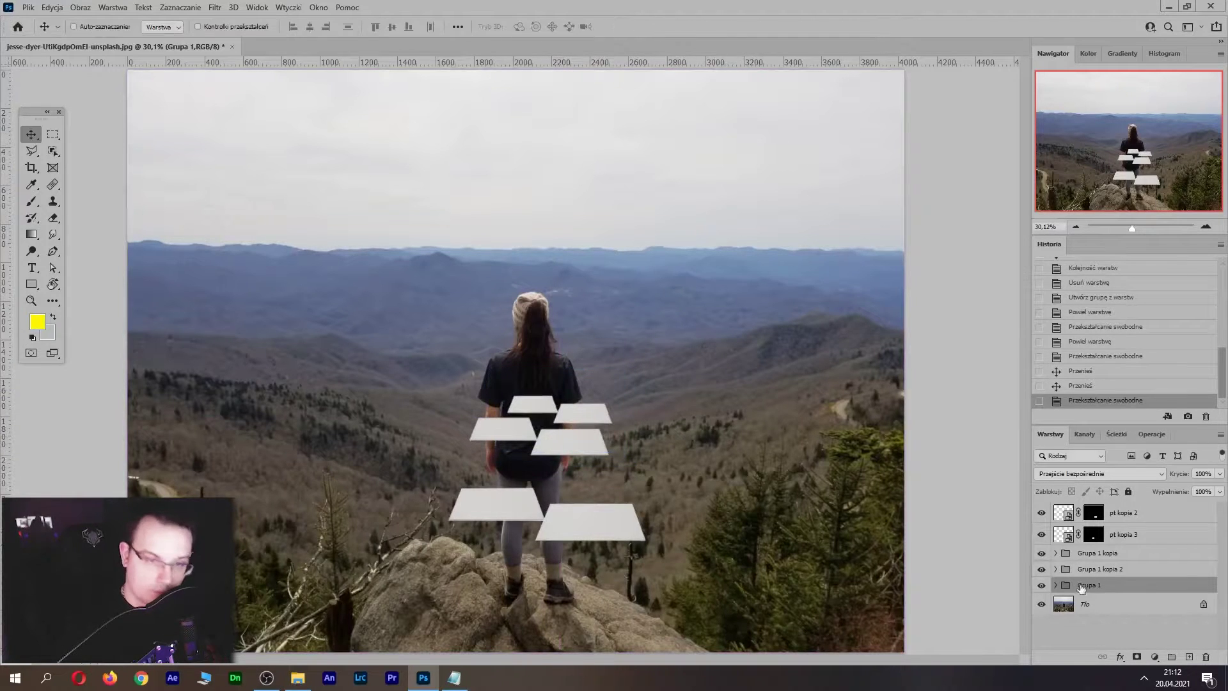
Add another tile pair scaled to 77%, raised further up the path
{"action": "key", "text": "ctrl+j"}
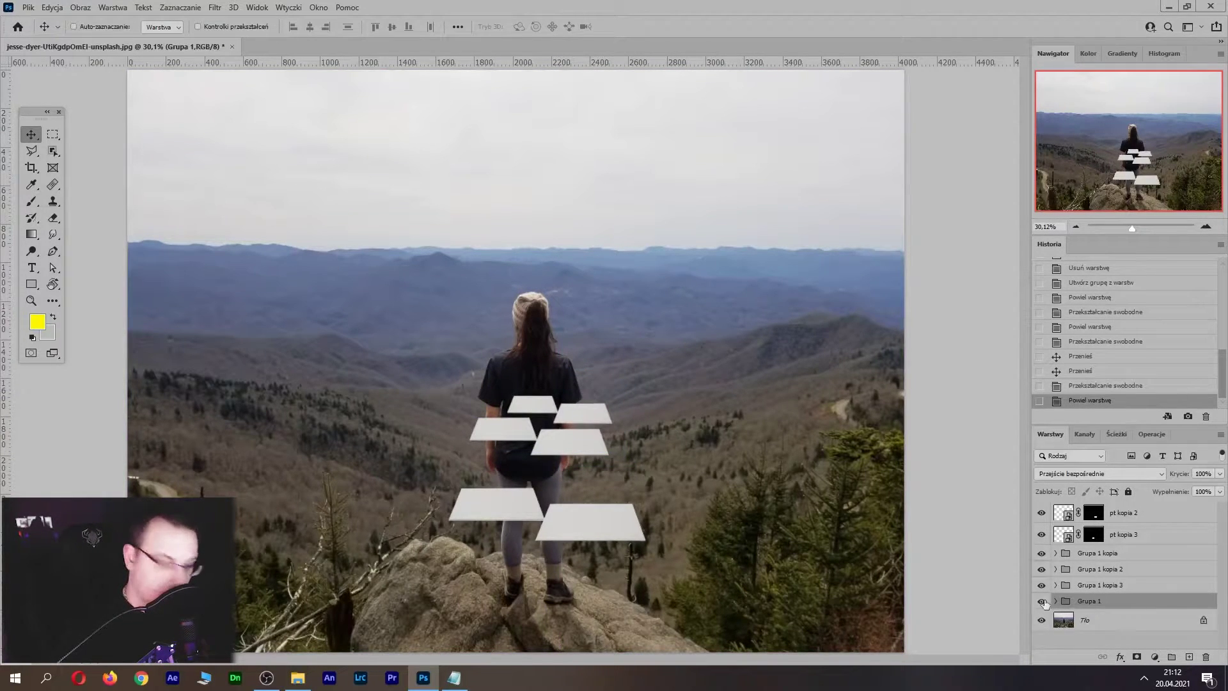
{"action": "key", "text": "ctrl+t"}
{"action": "left_click_drag", "start_coordinate": [562, 369], "coordinate": [565, 384]}
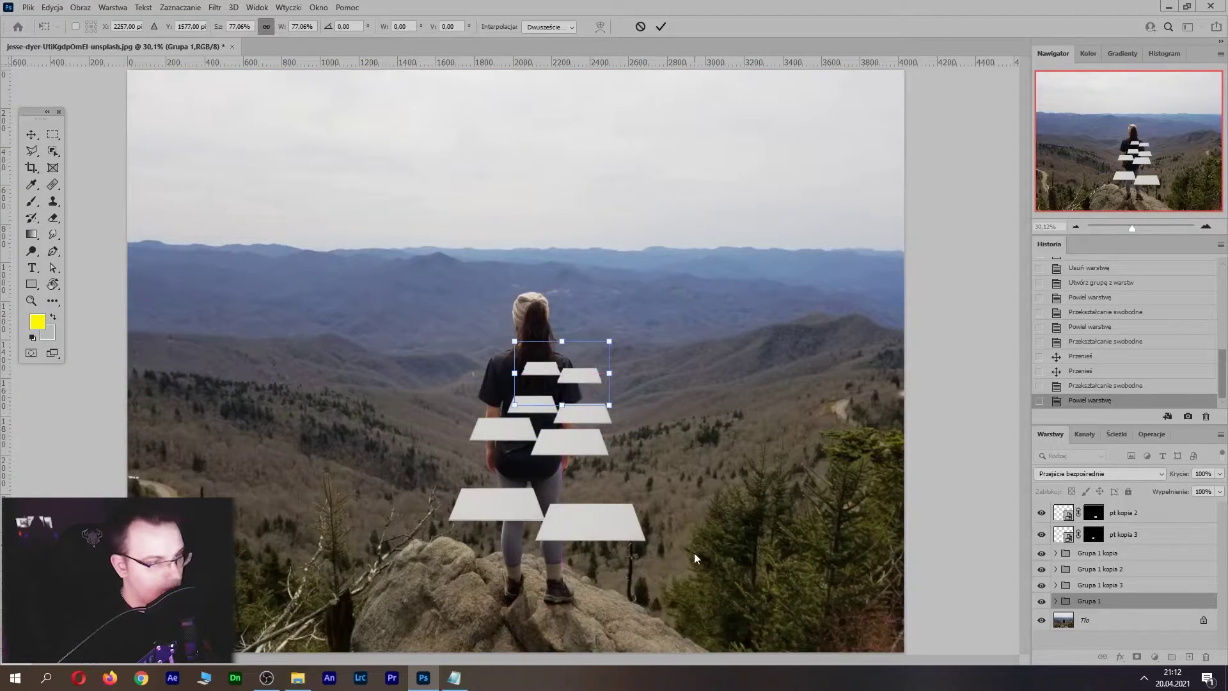
{"action": "key", "text": "Return"}
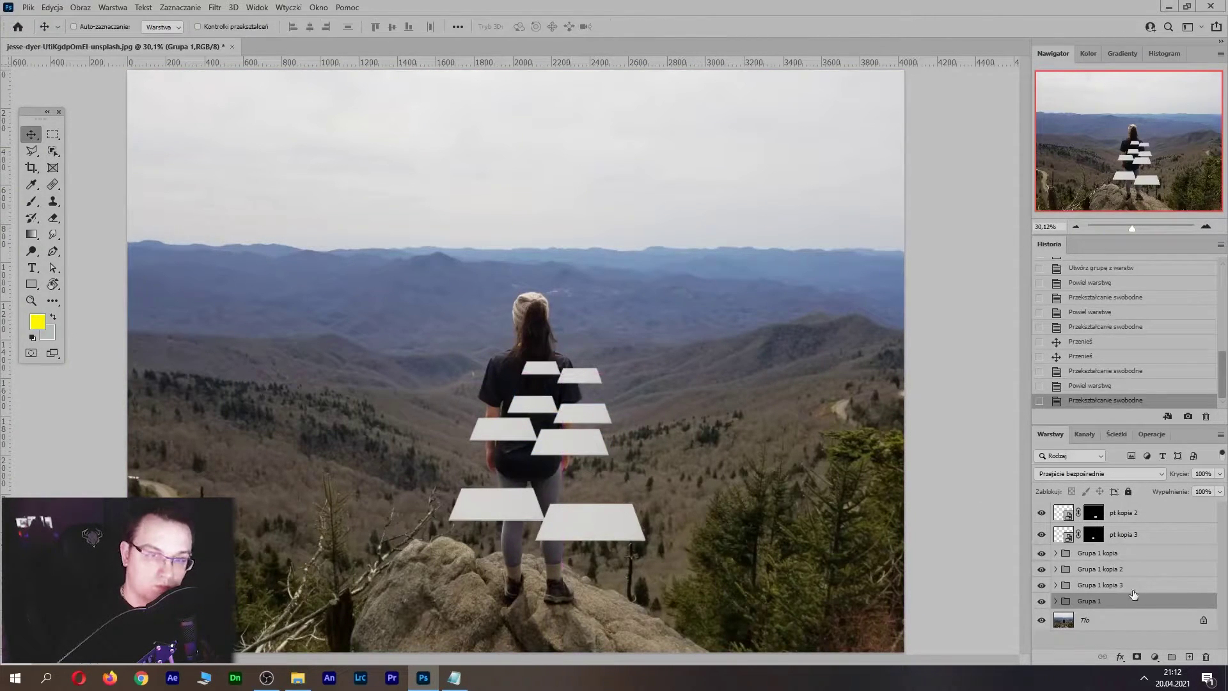
{"action": "key", "text": "ctrl+j"}
{"action": "left_click", "coordinate": [1088, 623]}
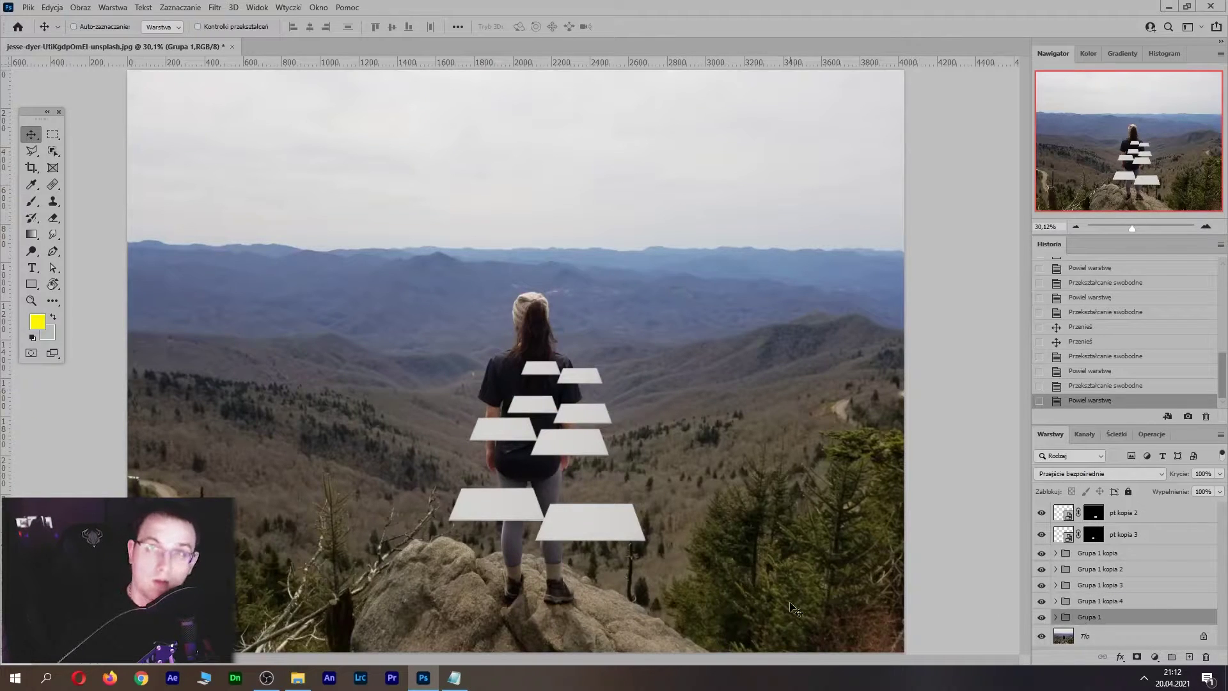
{"action": "left_click_drag", "start_coordinate": [561, 368], "coordinate": [572, 348]}
Repeat duplicate-and-shrink steps to add tiny tile pairs higher up, then select all tile groups
{"action": "key", "text": "ctrl+alt+t"}
{"action": "key", "text": "Return"}
{"action": "key", "text": "ctrl+alt+t"}
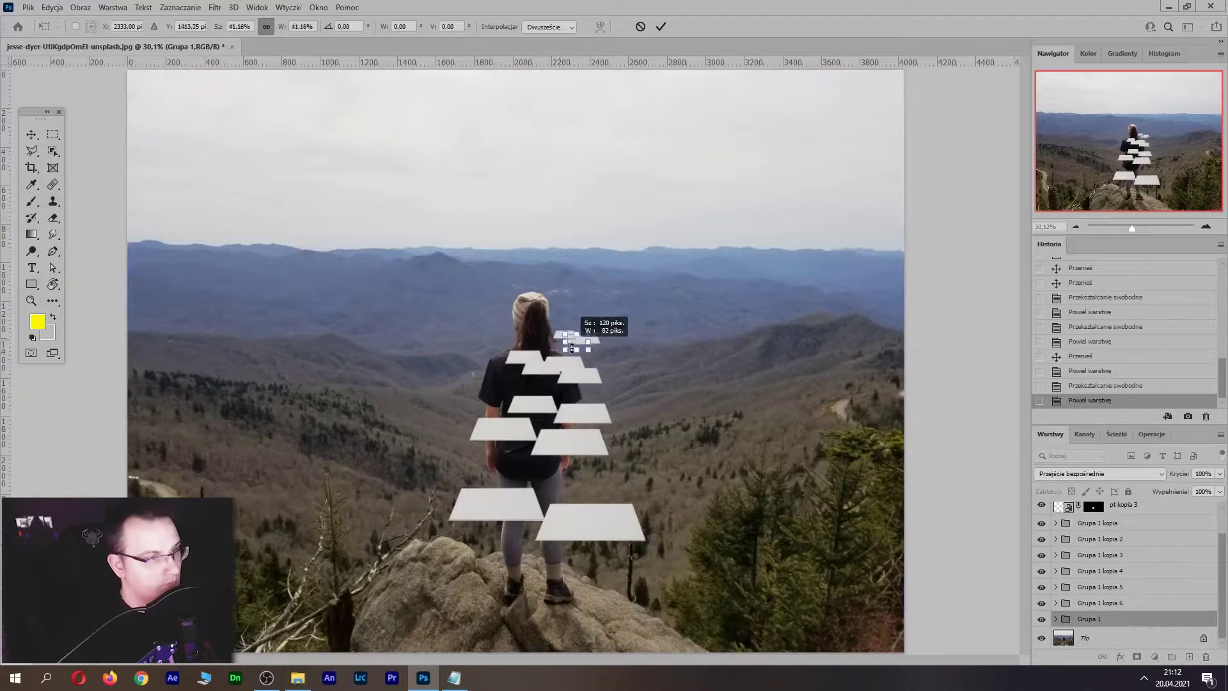
{"action": "key", "text": "Return"}
{"action": "key", "text": "ctrl+alt+t"}
{"action": "left_click_drag", "start_coordinate": [594, 292], "coordinate": [585, 281]}
{"action": "key", "text": "Return"}
{"action": "left_click", "coordinate": [1141, 527]}
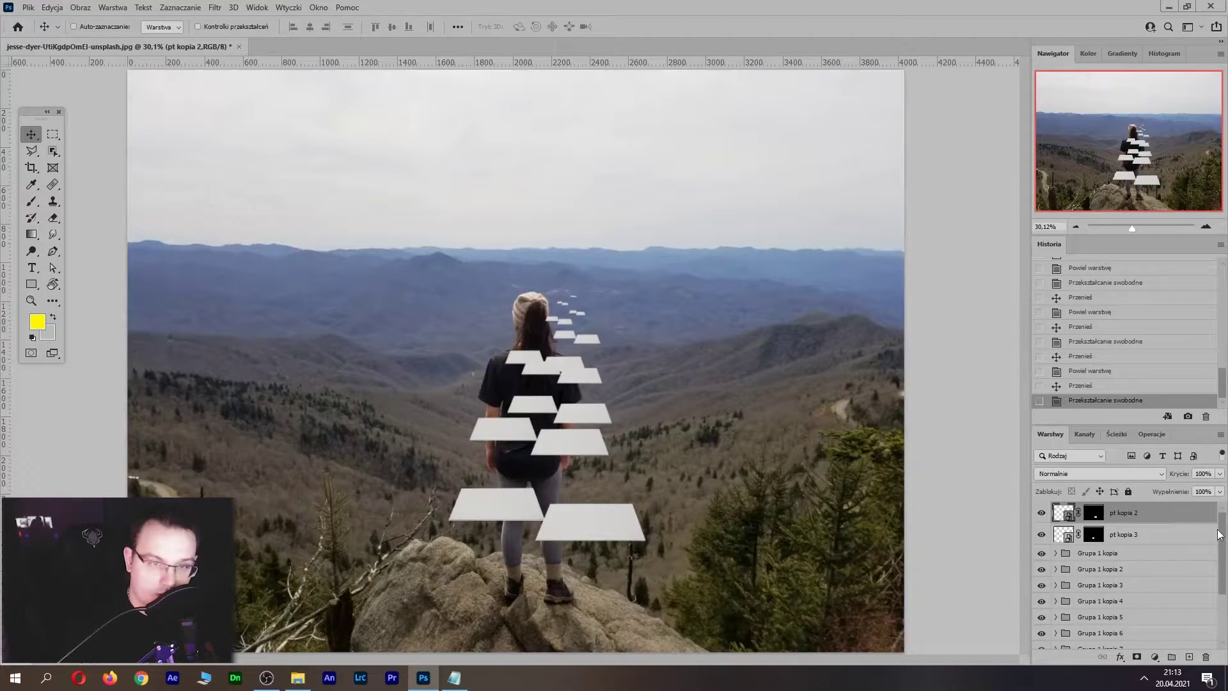
{"action": "left_click_drag", "start_coordinate": [1218, 535], "coordinate": [1218, 579]}
{"action": "left_click", "coordinate": [1090, 618], "text": "shift"}
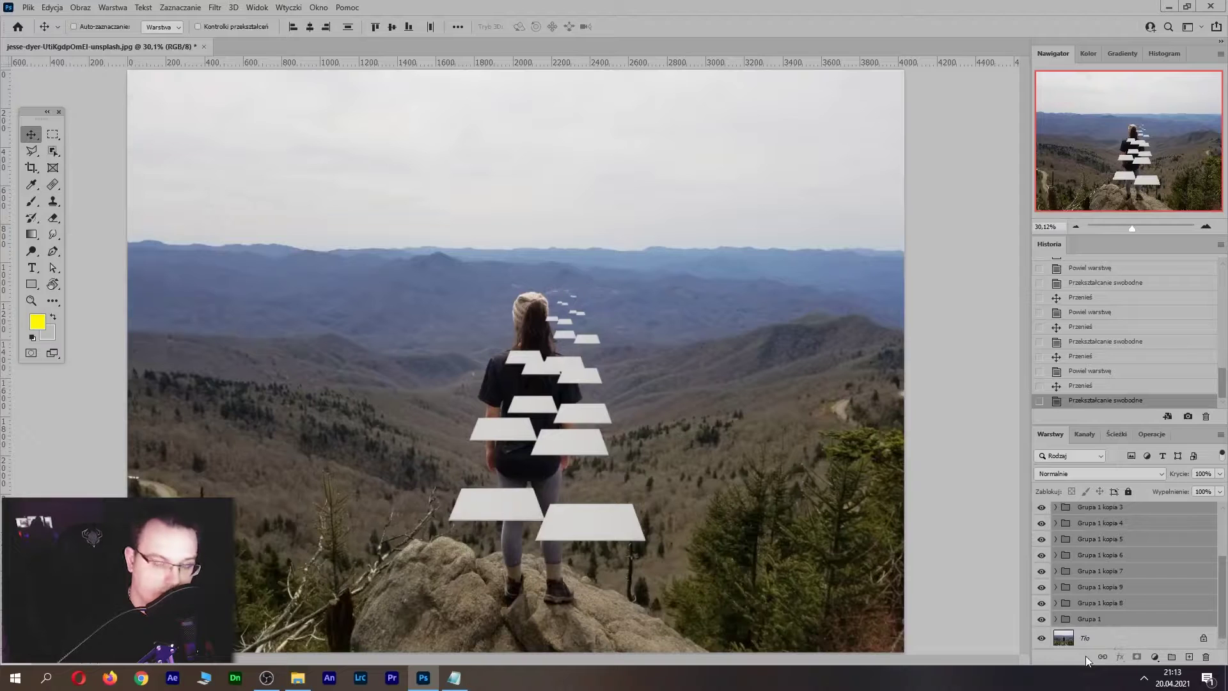
Group all tile groups into Grupa 2, convert it to a smart object, and shift it down-right
{"action": "left_click", "coordinate": [1171, 656]}
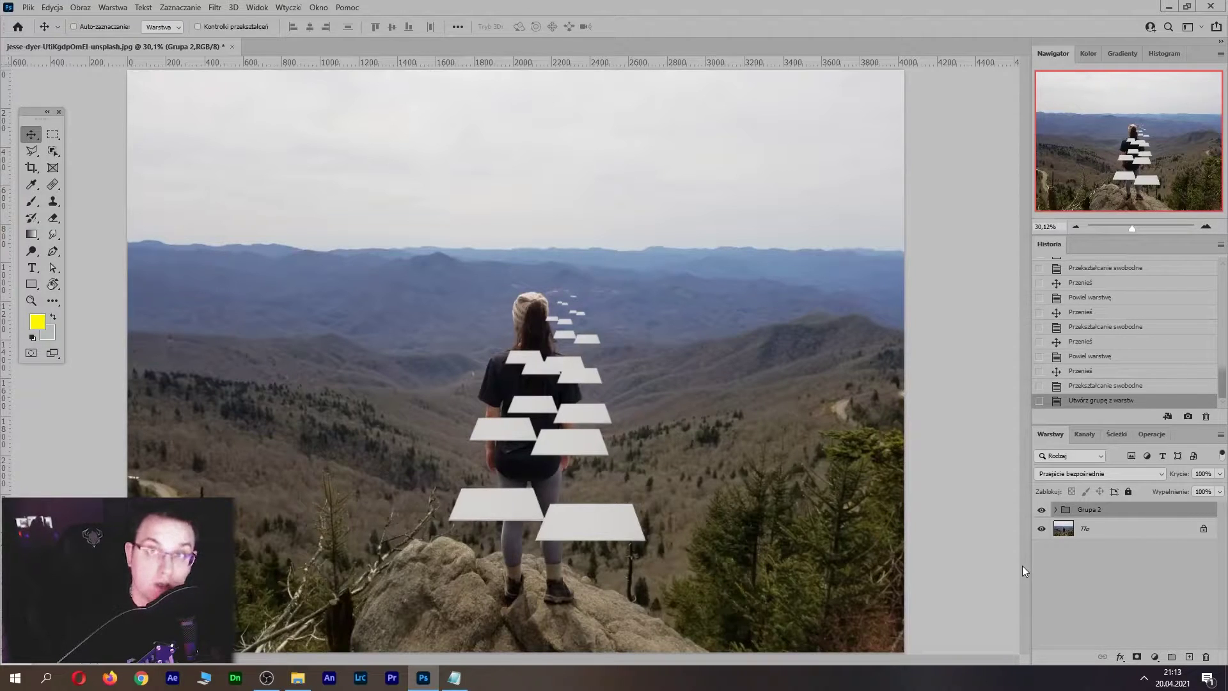
{"action": "right_click", "coordinate": [1193, 510]}
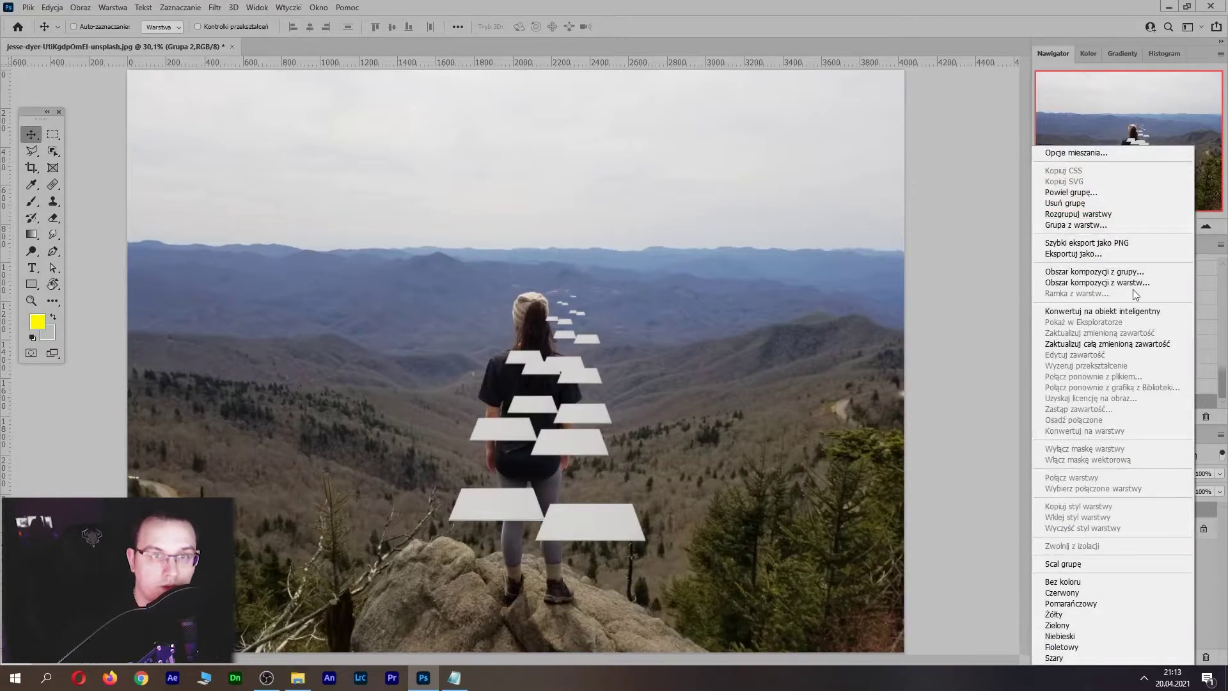
{"action": "left_click", "coordinate": [1122, 311]}
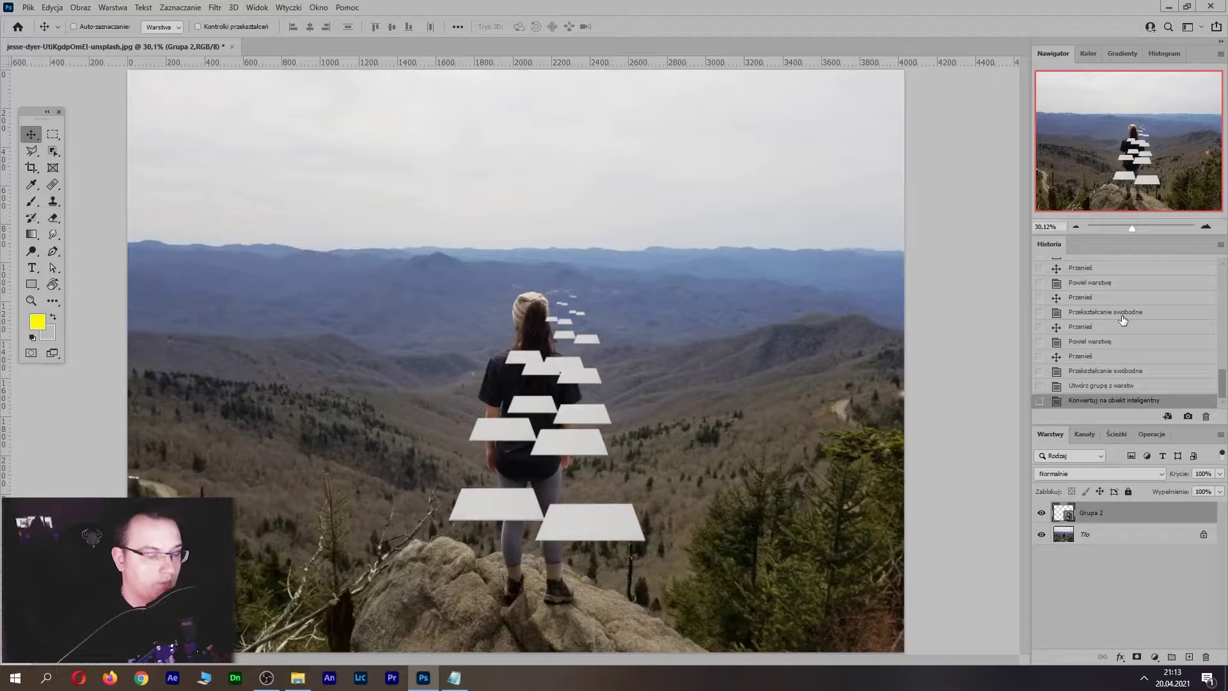
{"action": "mouse_move", "coordinate": [528, 416]}
{"action": "left_mouse_down"}
{"action": "mouse_move", "coordinate": [628, 452]}
{"action": "mouse_move", "coordinate": [542, 444]}
{"action": "mouse_move", "coordinate": [561, 463]}
{"action": "mouse_move", "coordinate": [575, 435]}
{"action": "left_mouse_up"}
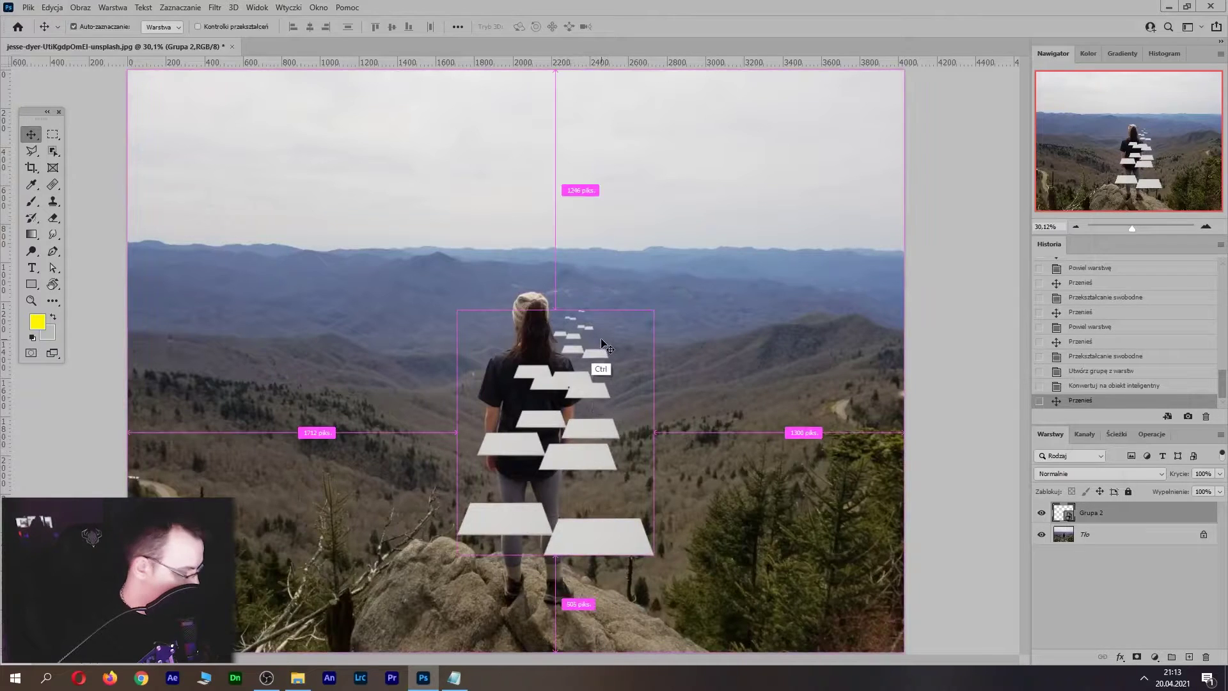
Stretch the Grupa 2 tile path taller toward the horizon and nudge it slightly left
{"action": "key", "text": "ctrl+t"}
{"action": "left_click_drag", "start_coordinate": [558, 311], "coordinate": [556, 255]}
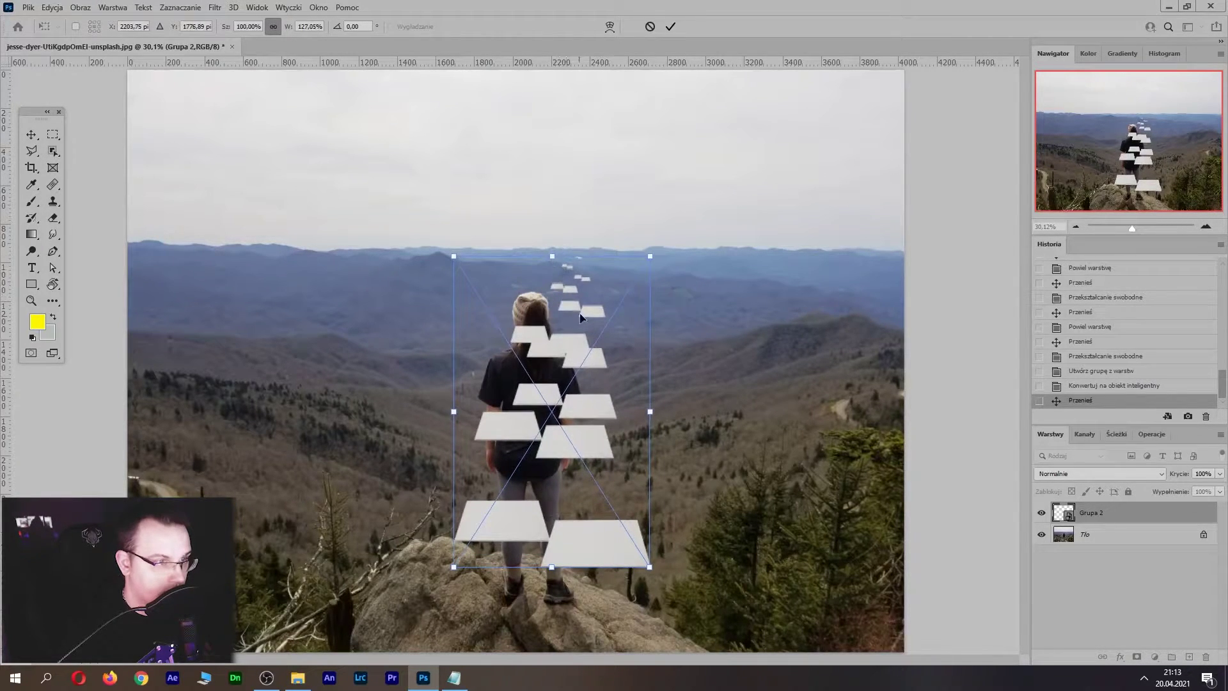
{"action": "key", "text": "Return"}
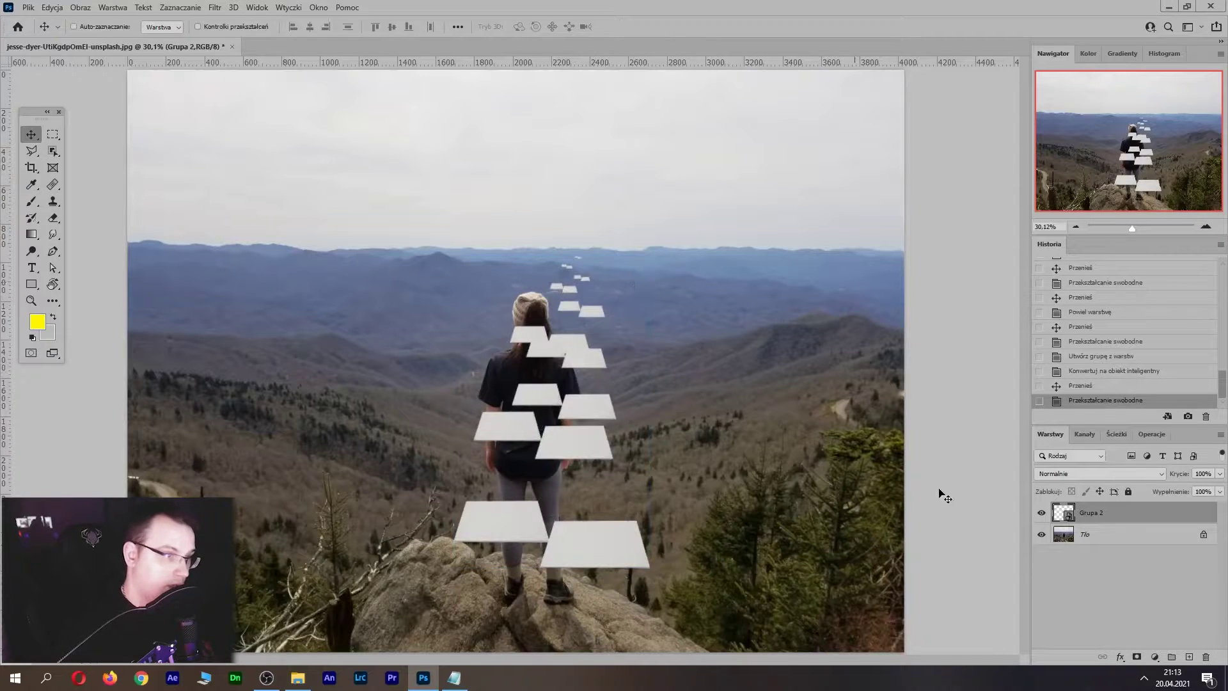
{"action": "left_click_drag", "start_coordinate": [581, 427], "coordinate": [570, 427]}
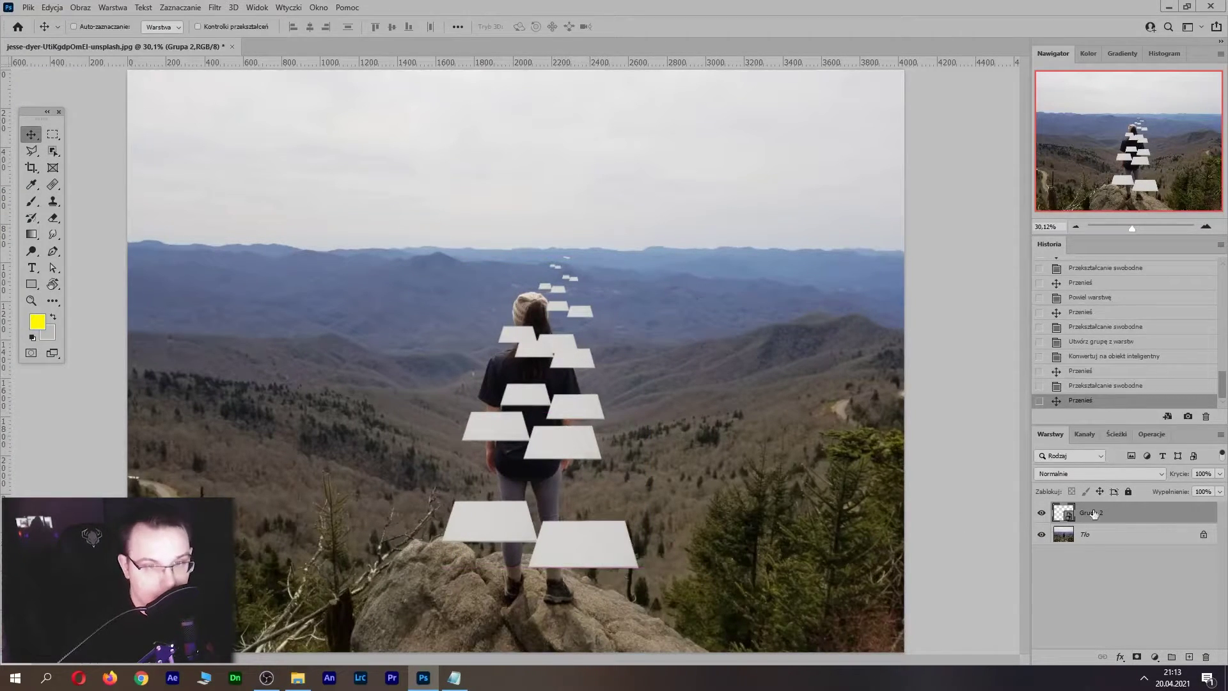
{"action": "left_click_drag", "start_coordinate": [1132, 228], "coordinate": [1136, 227]}
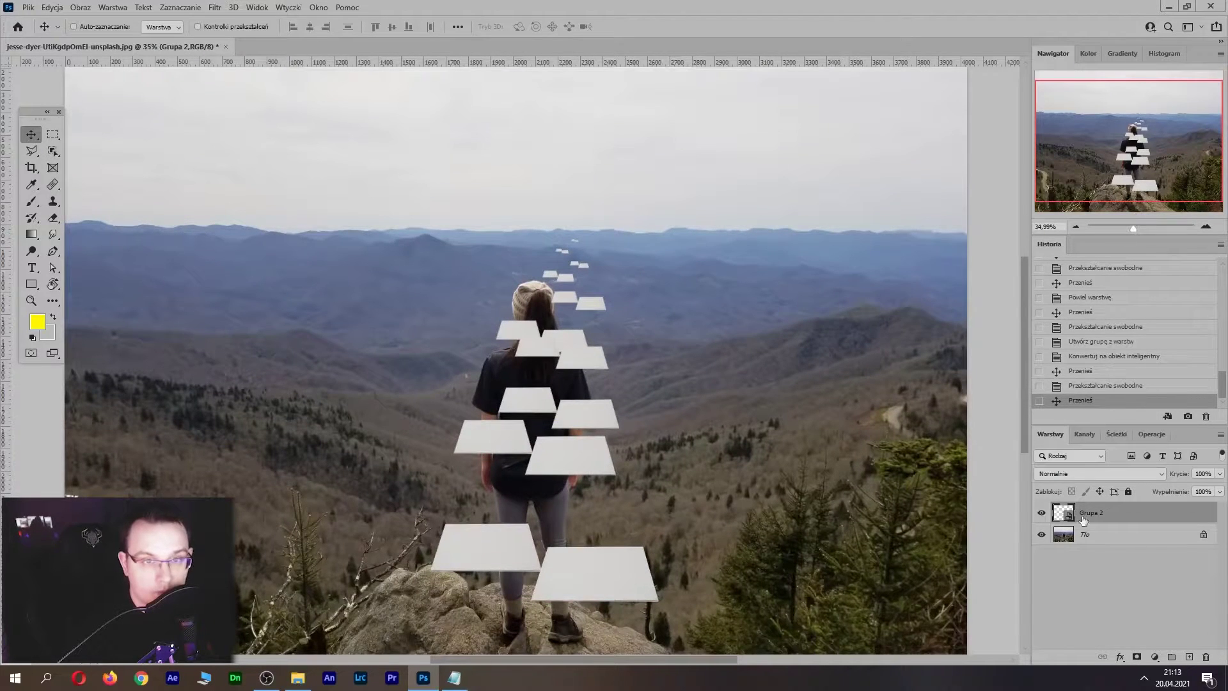
{"action": "left_click", "coordinate": [1065, 539]}
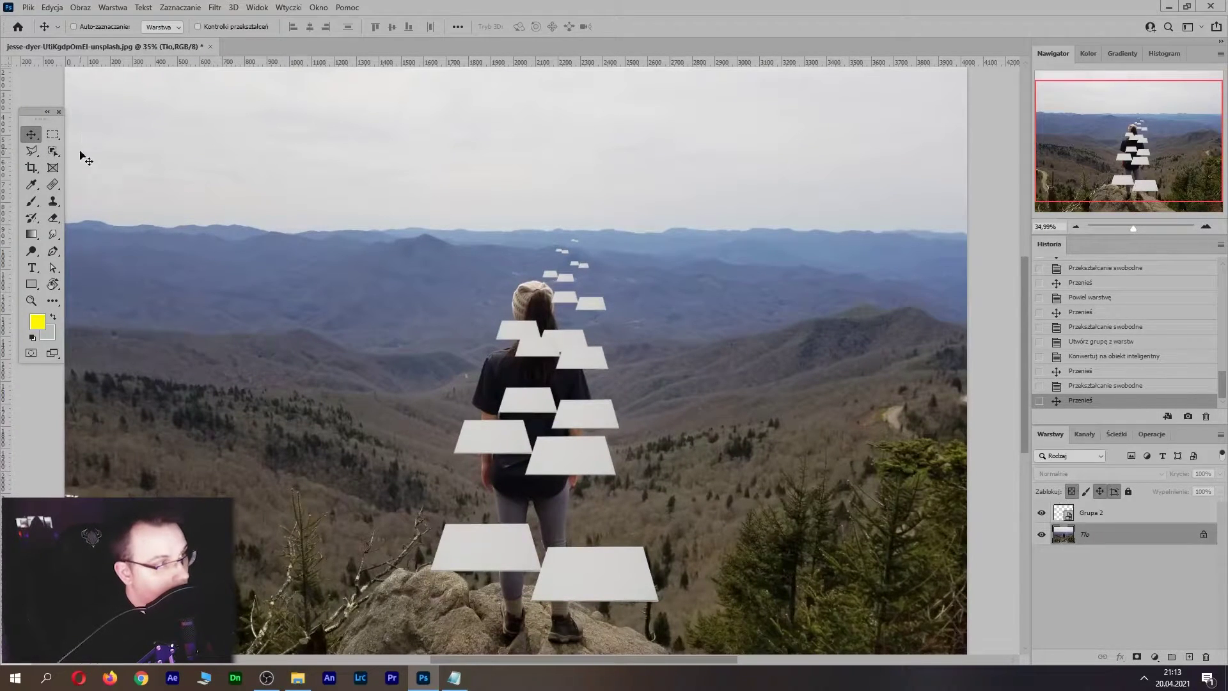
Mask Grupa 2 with an inverted Object Selection of the woman so she stands in front
{"action": "left_click", "coordinate": [53, 150]}
{"action": "left_click_drag", "start_coordinate": [454, 269], "coordinate": [573, 582]}
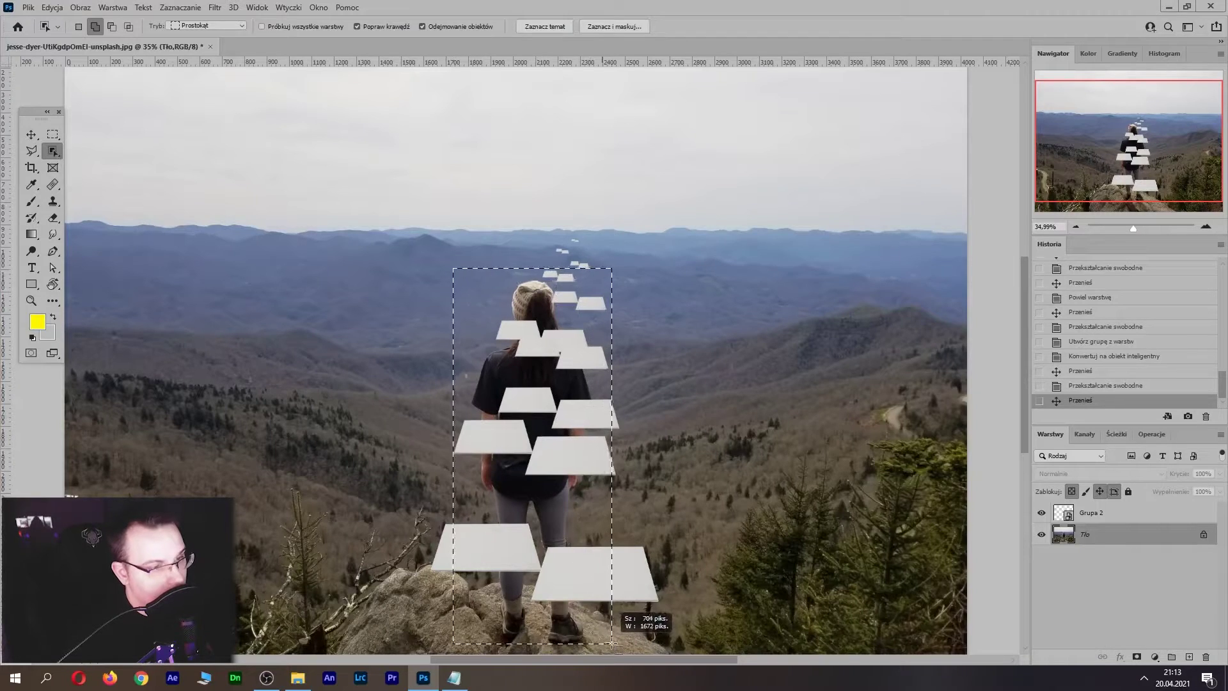
{"action": "left_click", "coordinate": [1095, 512]}
{"action": "left_click", "coordinate": [1137, 657]}
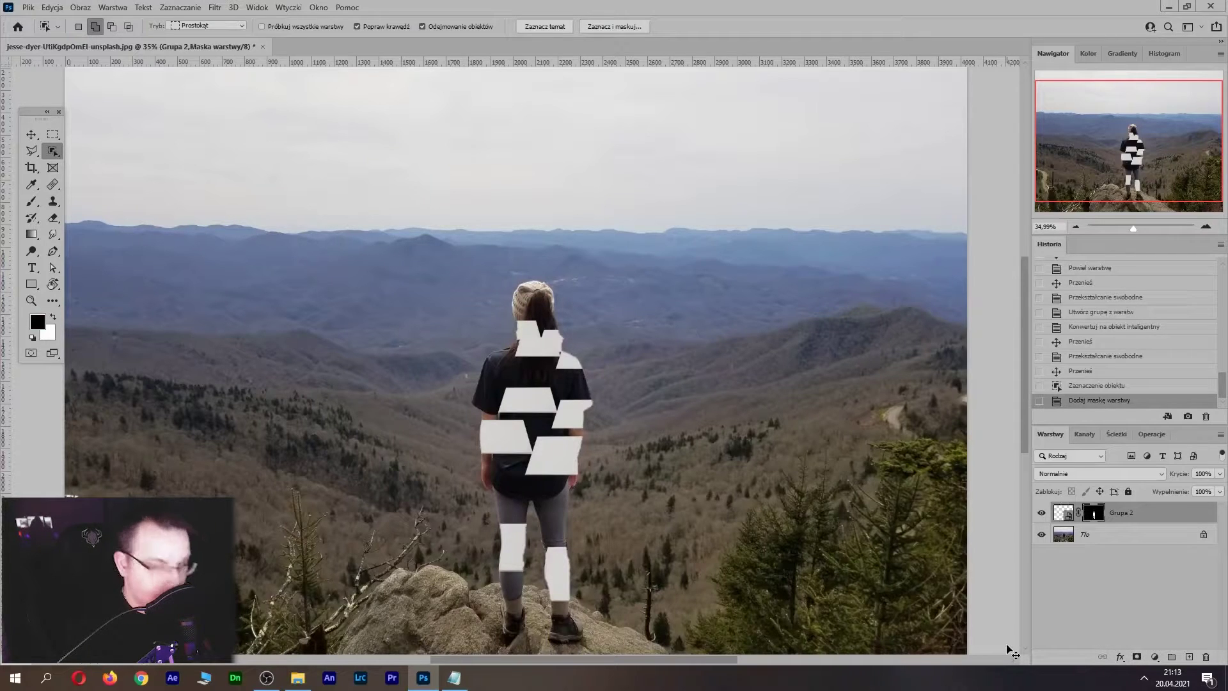
{"action": "key", "text": "ctrl+i"}
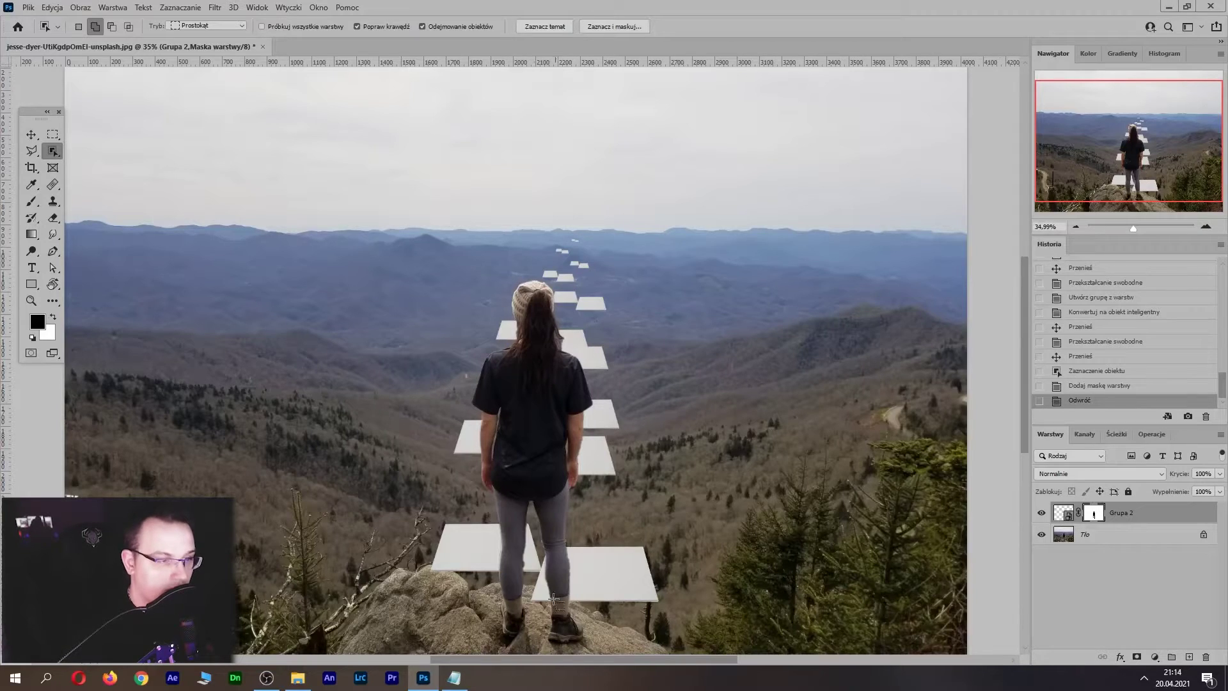
Zoom in on the woman's legs and set up a hard brush at 93% hardness
{"action": "left_click_drag", "start_coordinate": [1138, 233], "coordinate": [1147, 235]}
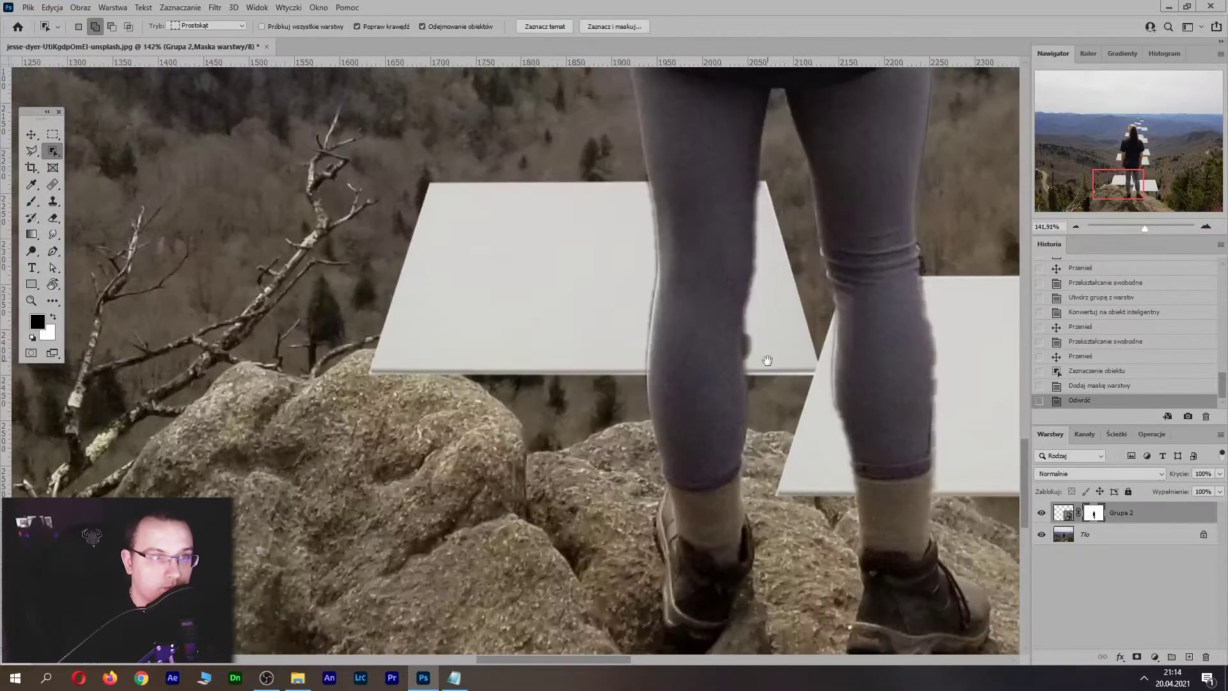
{"action": "left_click_drag", "start_coordinate": [768, 360], "coordinate": [566, 413]}
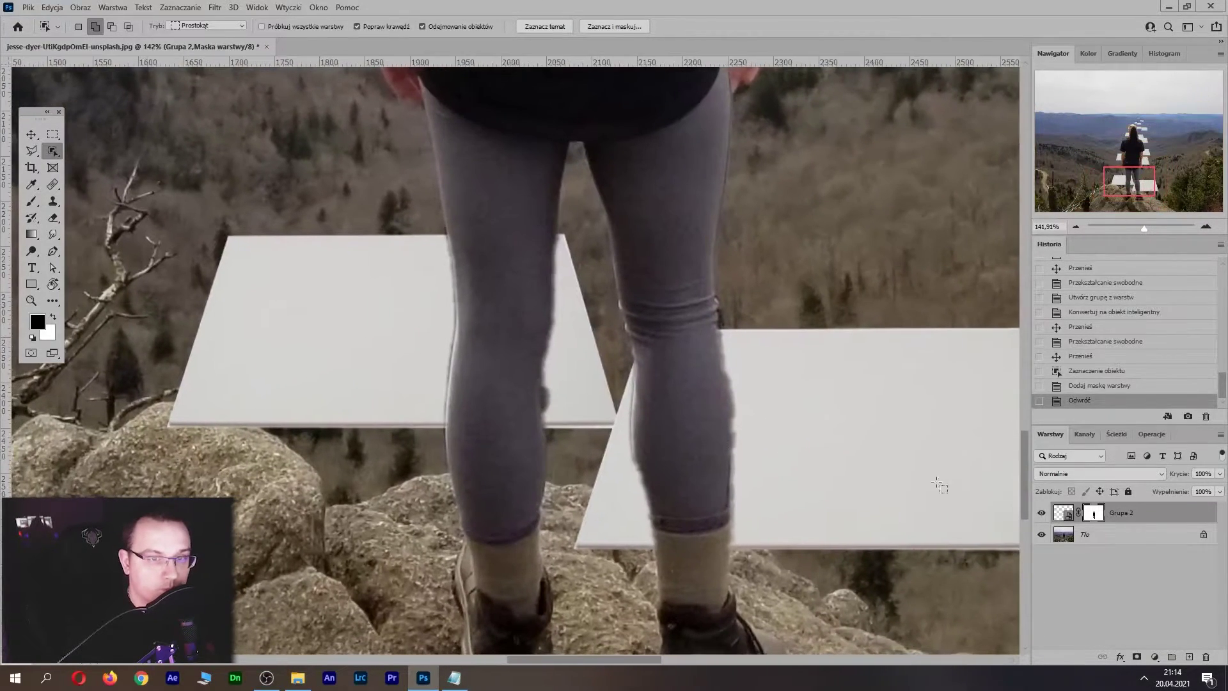
{"action": "key", "text": "b"}
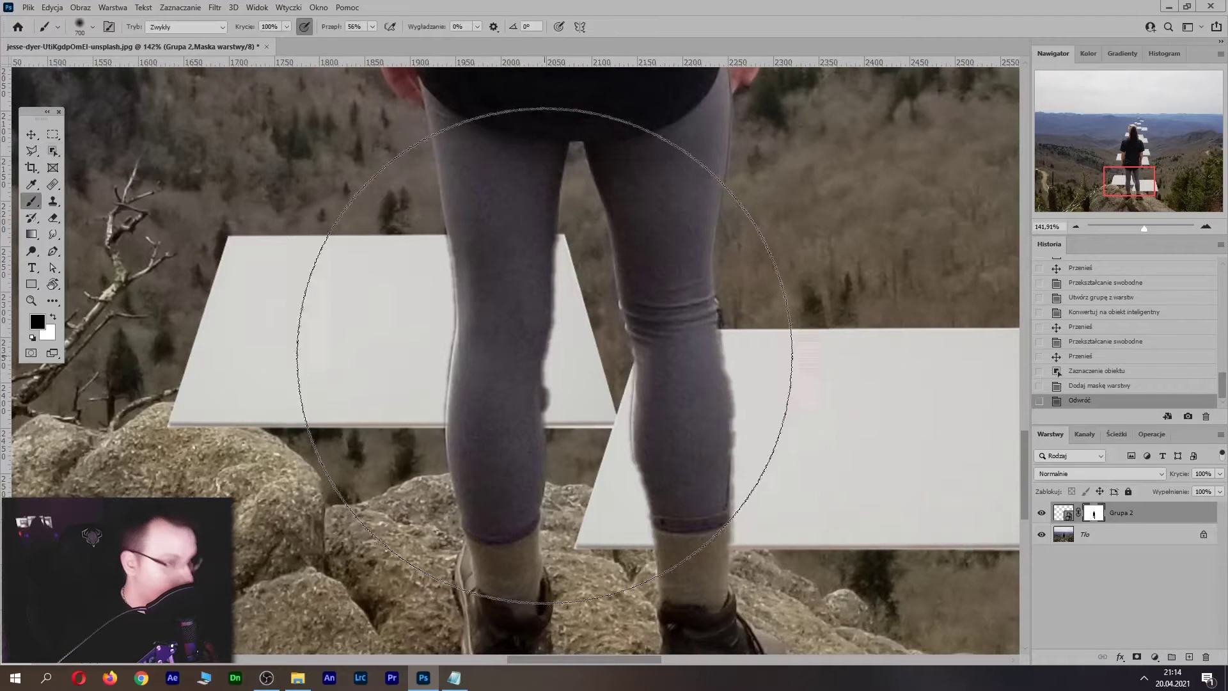
{"action": "key", "text": "bracketleft"}
{"action": "key", "text": "bracketleft"}
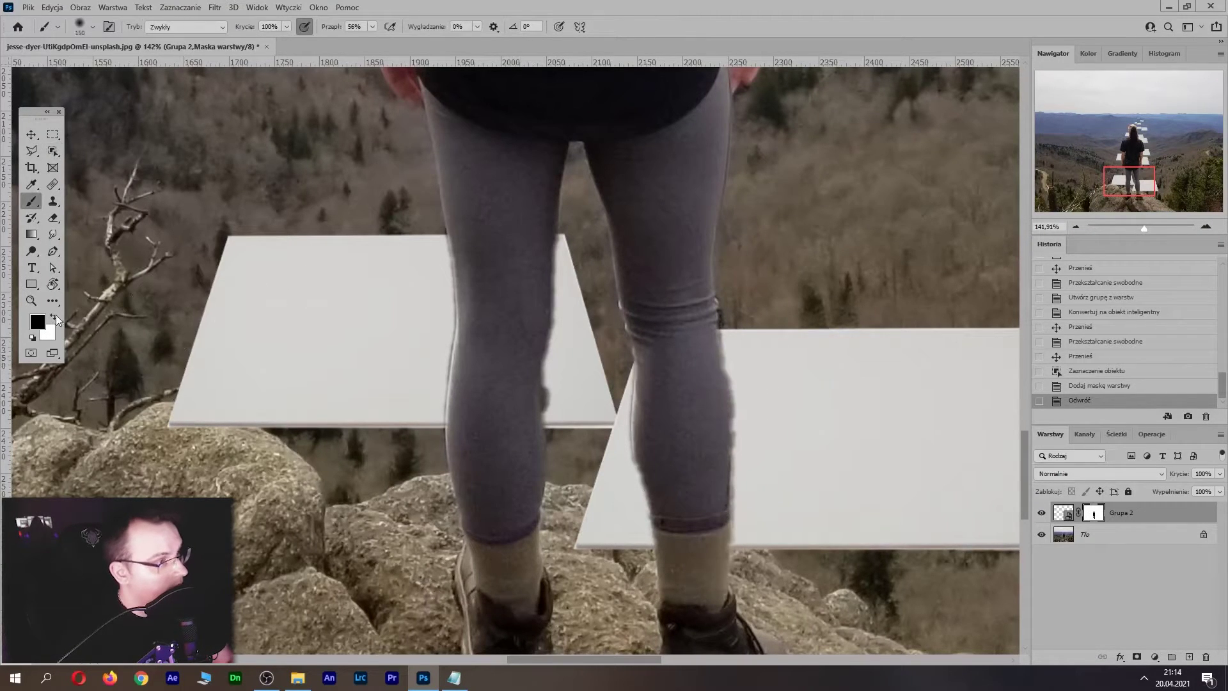
{"action": "left_click", "coordinate": [92, 27]}
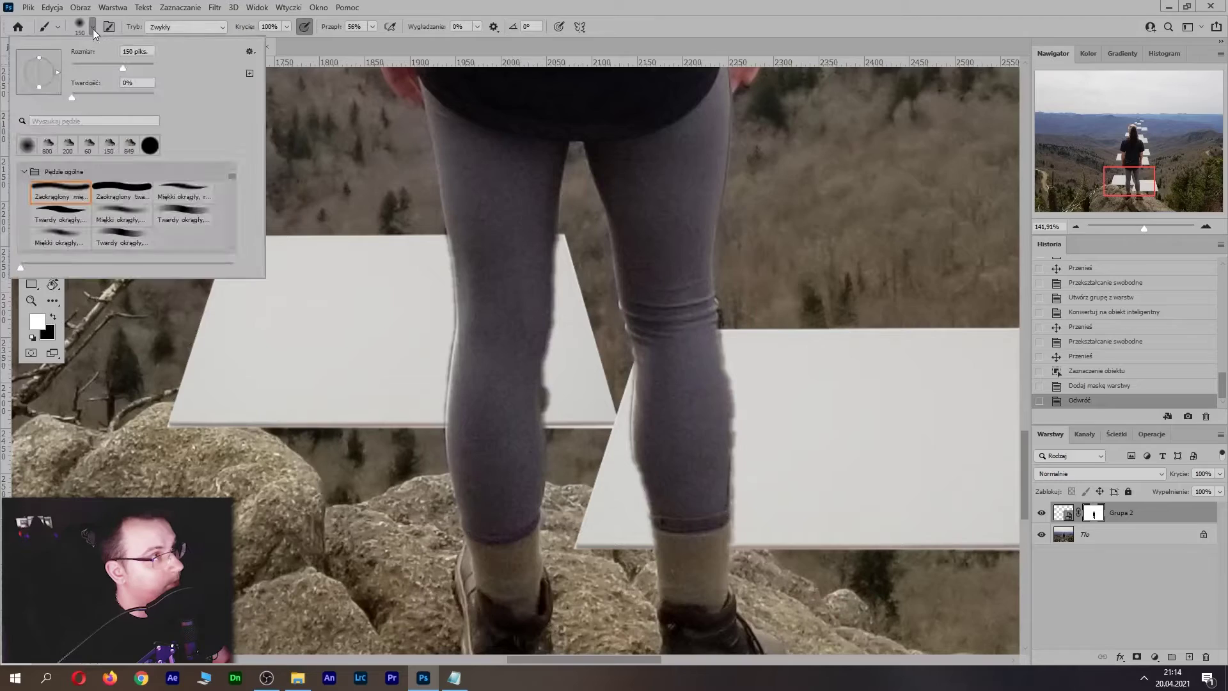
{"action": "left_click", "coordinate": [147, 94]}
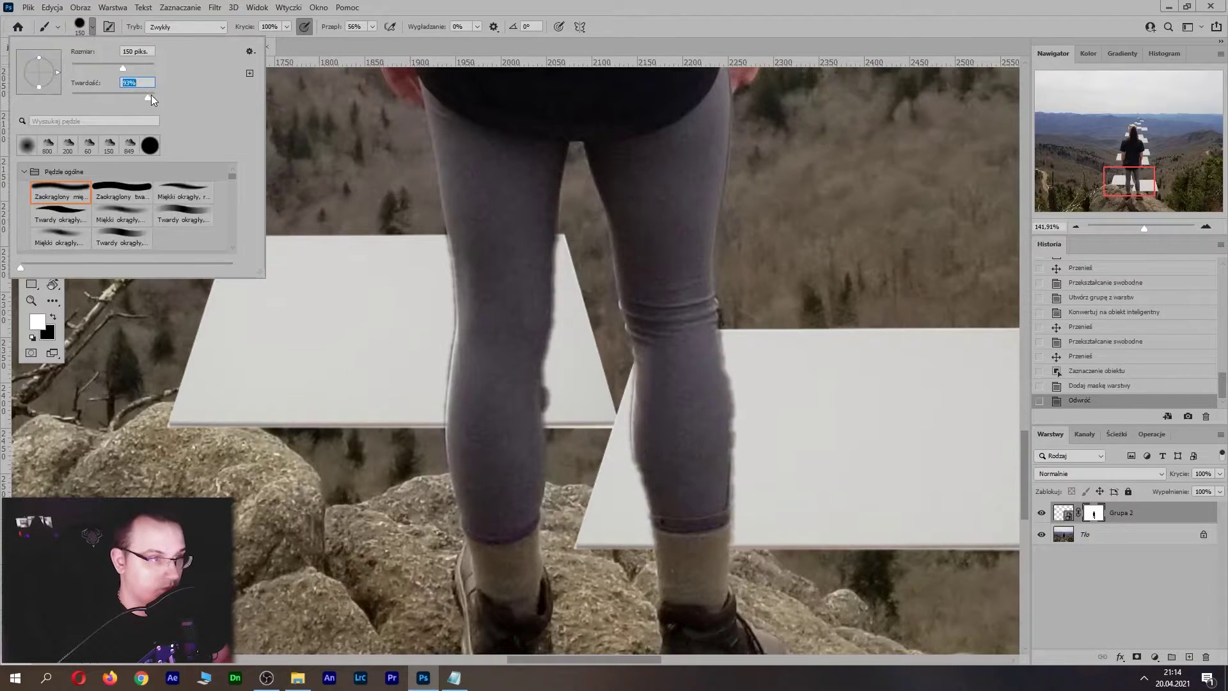
{"action": "left_click", "coordinate": [893, 459]}
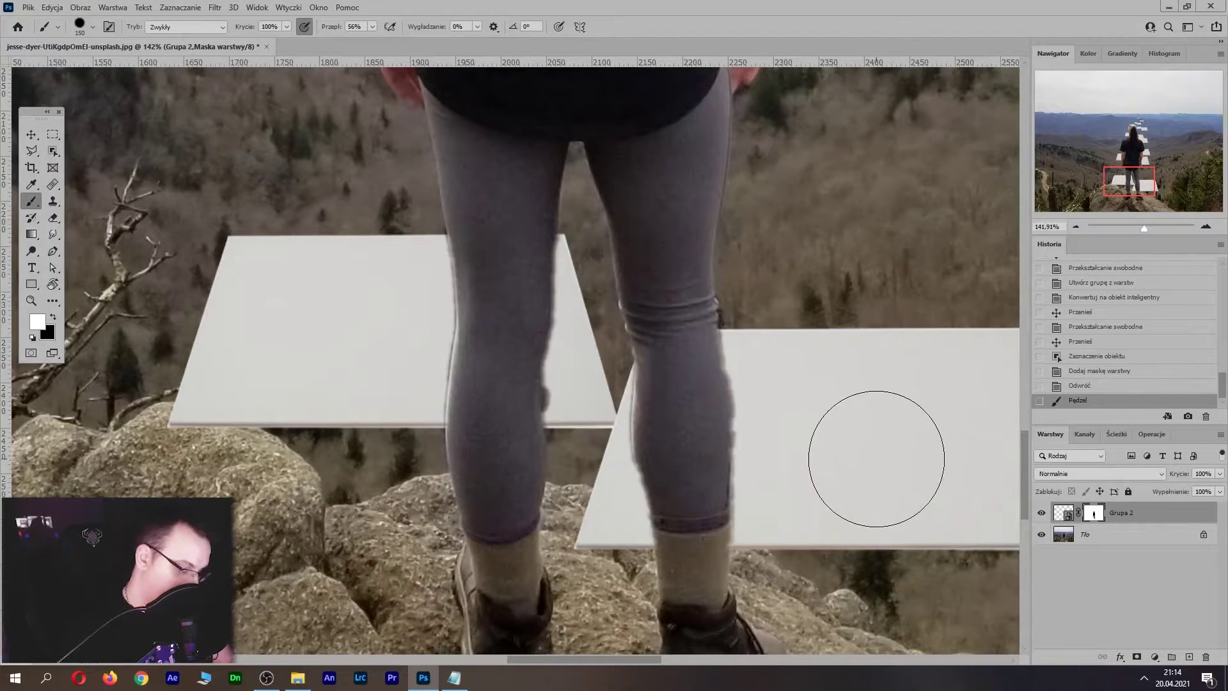
Paint the Grupa 2 mask along the leg edges over the white boards at size 15, then zoom out
{"action": "key", "text": "bracketleft"}
{"action": "key", "text": "bracketleft"}
{"action": "key", "text": "bracketleft"}
{"action": "left_click_drag", "start_coordinate": [720, 335], "coordinate": [734, 519]}
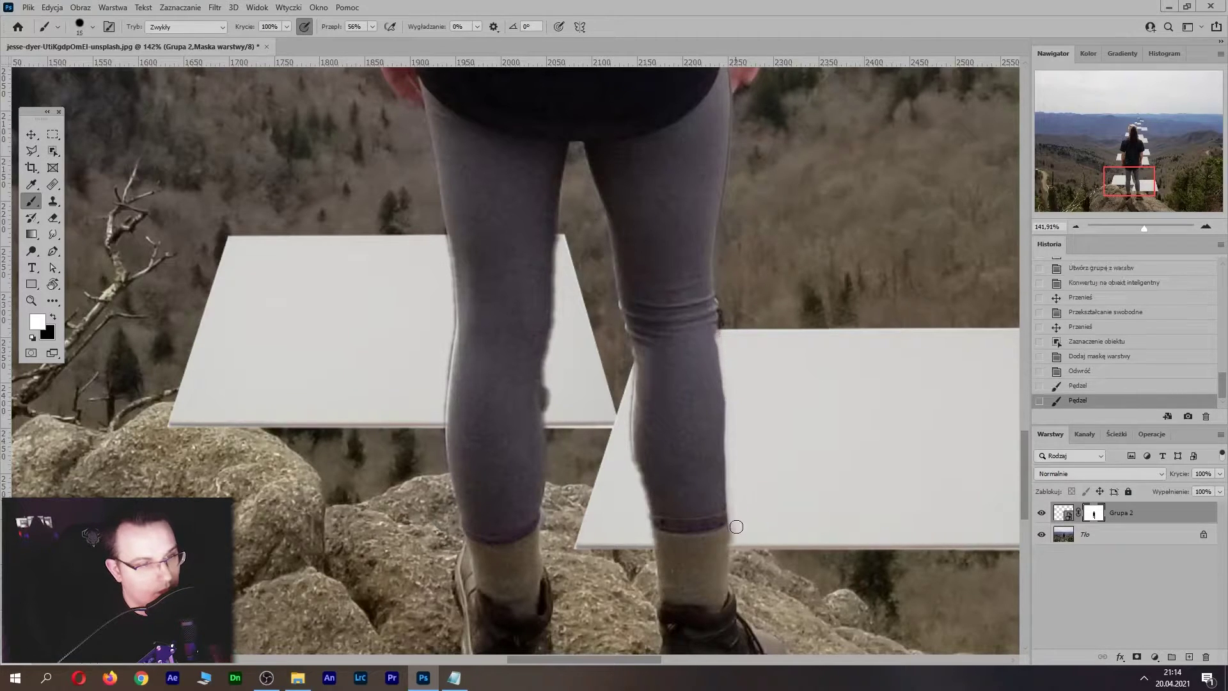
{"action": "left_click", "coordinate": [734, 519]}
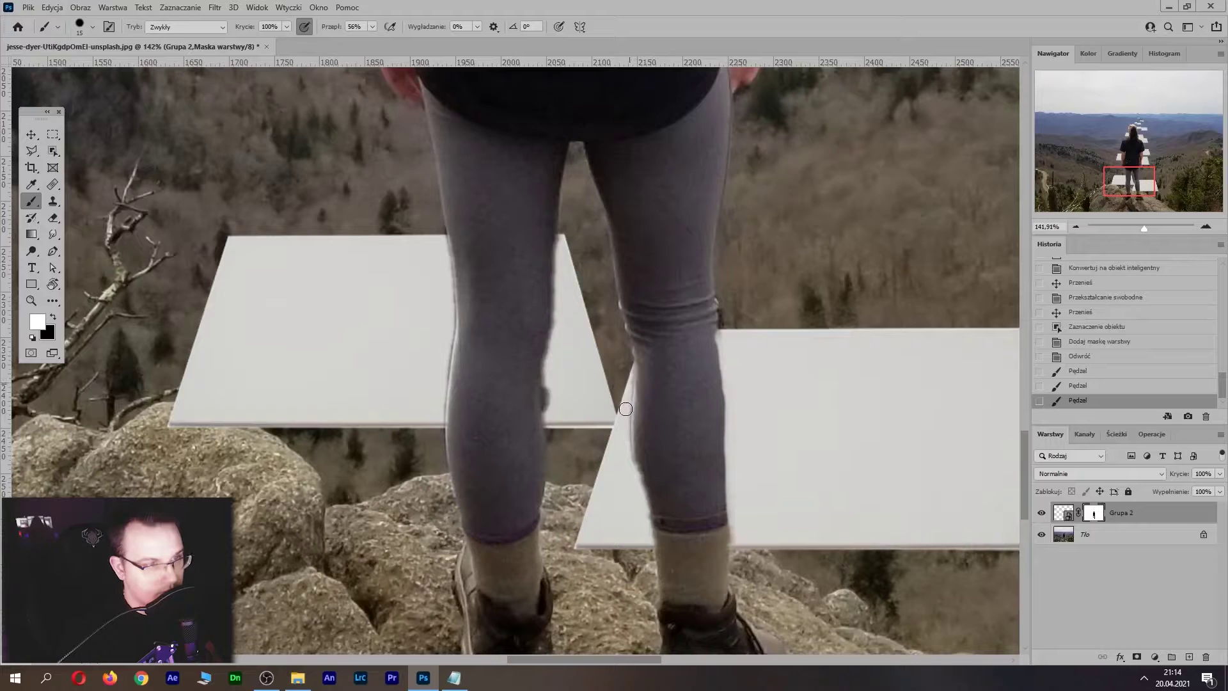
{"action": "left_click_drag", "start_coordinate": [635, 483], "coordinate": [630, 457]}
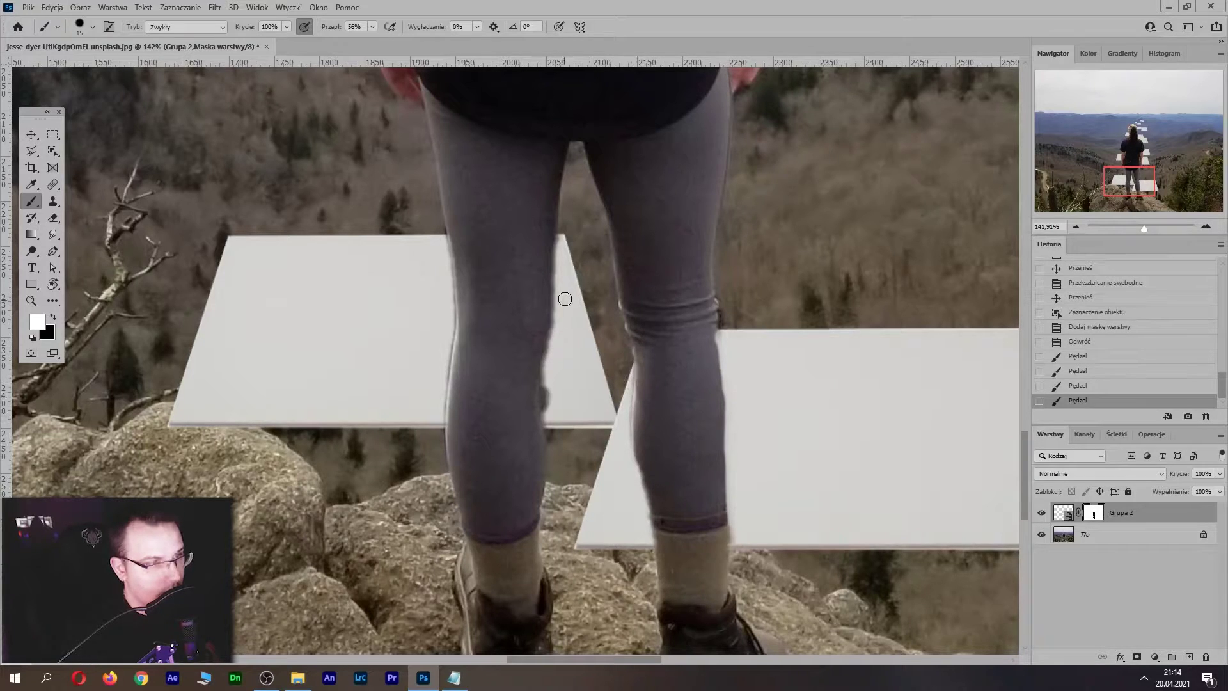
{"action": "left_click_drag", "start_coordinate": [548, 387], "coordinate": [544, 417]}
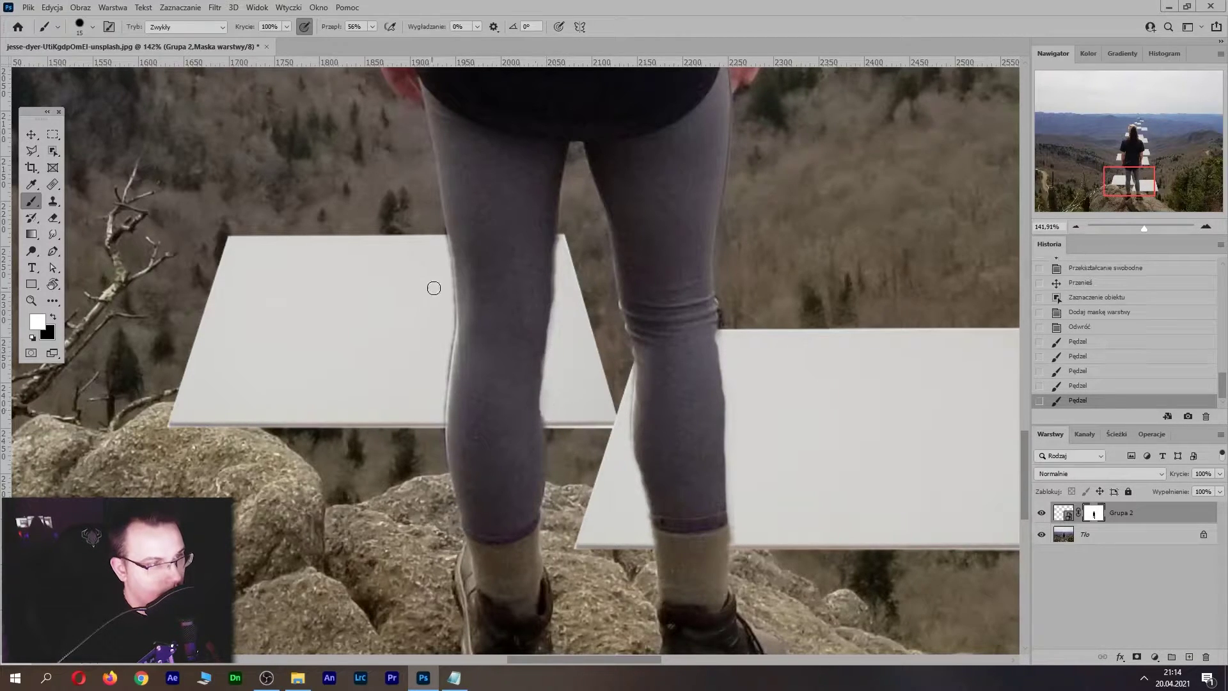
{"action": "left_click_drag", "start_coordinate": [446, 319], "coordinate": [437, 418]}
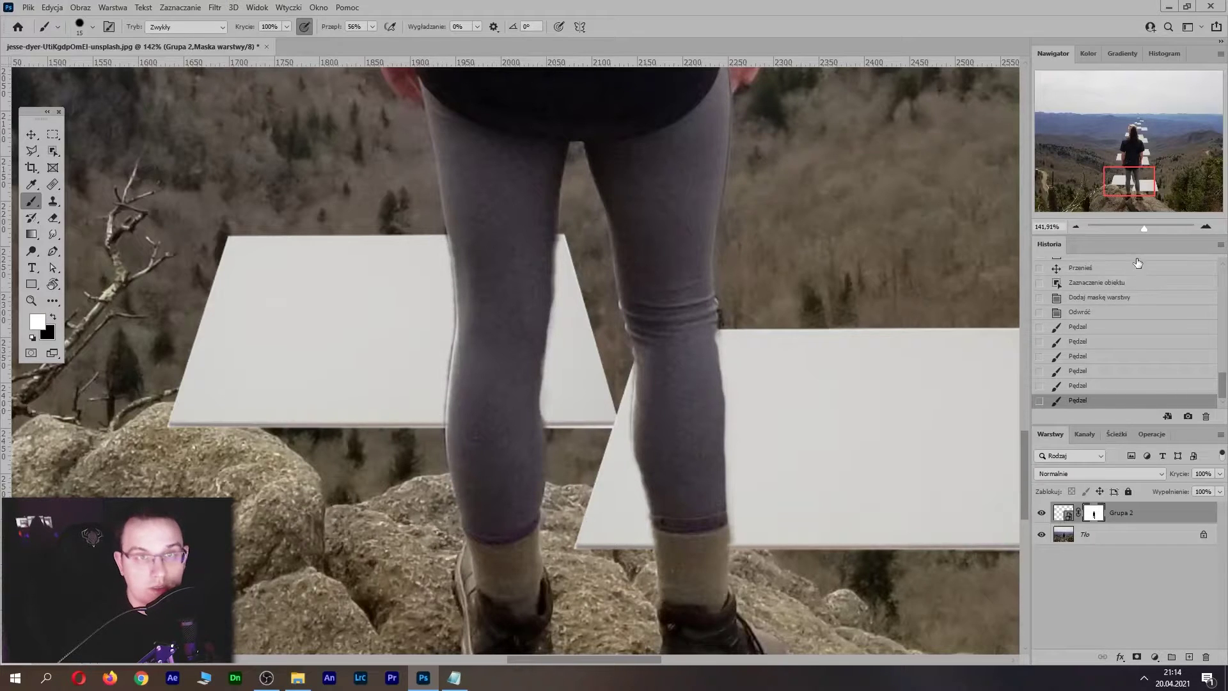
{"action": "left_click_drag", "start_coordinate": [1138, 232], "coordinate": [1134, 233]}
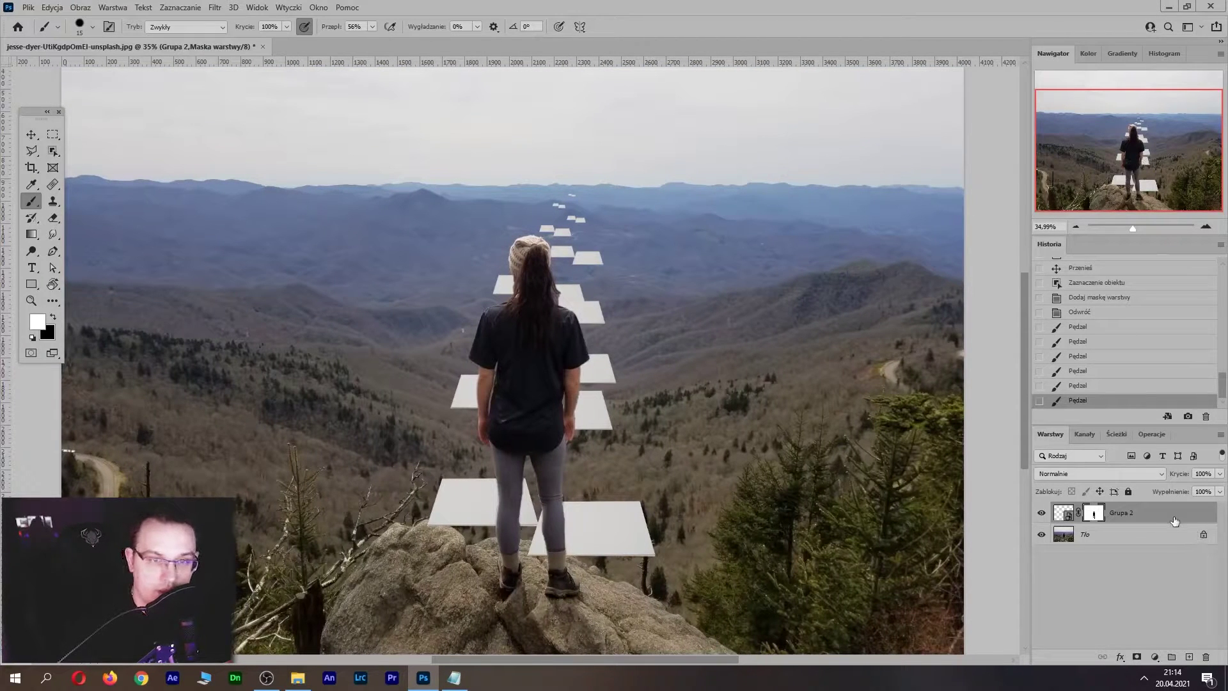
{"action": "key", "text": "ctrl+2"}
Give Grupa 2 a blue Soft Light inner glow at 83% opacity with choke 54
{"action": "double_click", "coordinate": [1173, 518]}
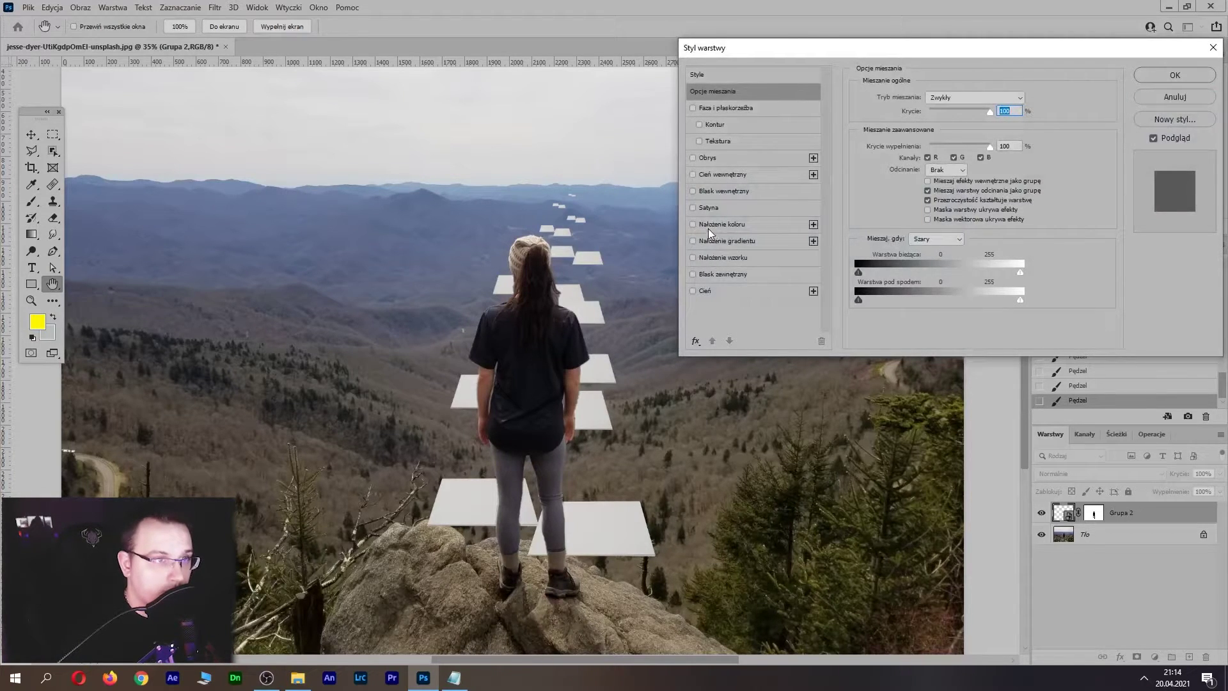
{"action": "left_click", "coordinate": [708, 192]}
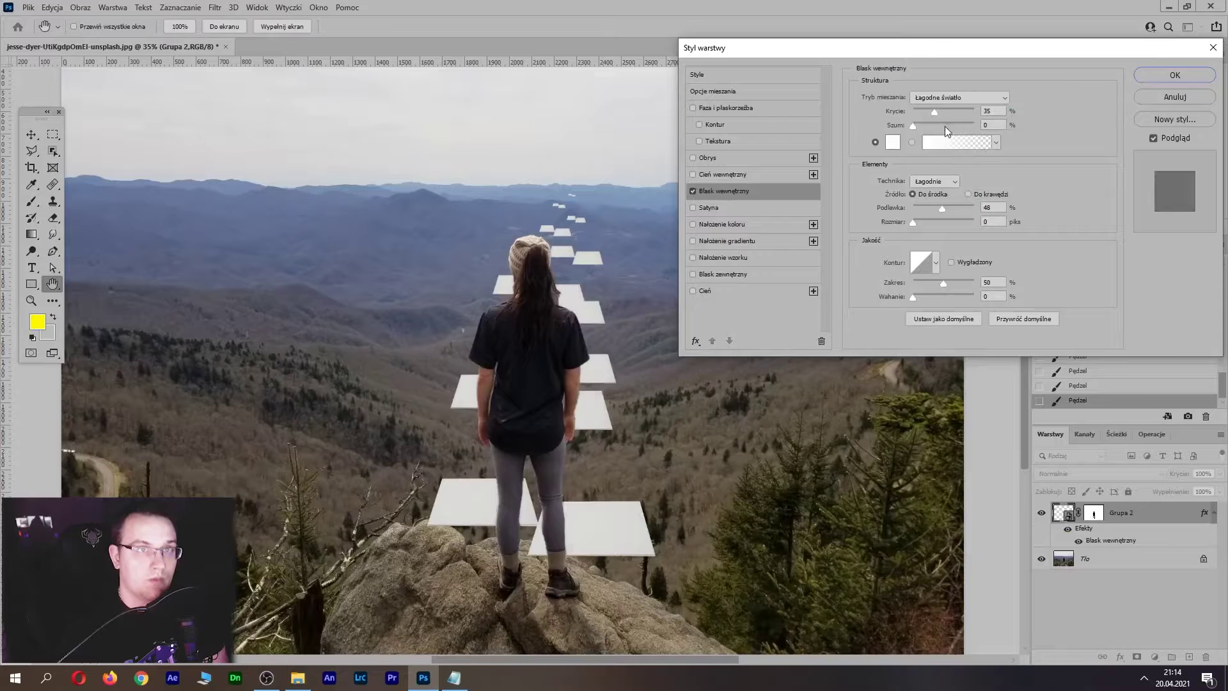
{"action": "left_click", "coordinate": [894, 142]}
{"action": "left_click_drag", "start_coordinate": [905, 301], "coordinate": [914, 218]}
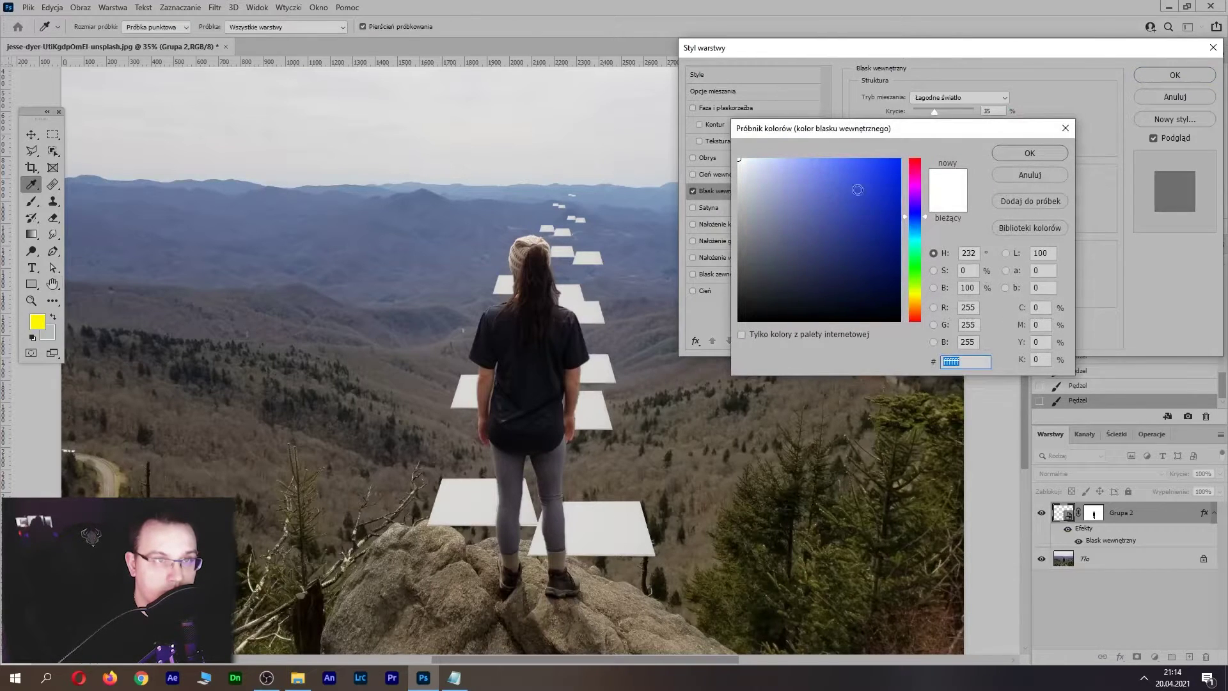
{"action": "left_click", "coordinate": [894, 170]}
{"action": "left_click", "coordinate": [879, 181]}
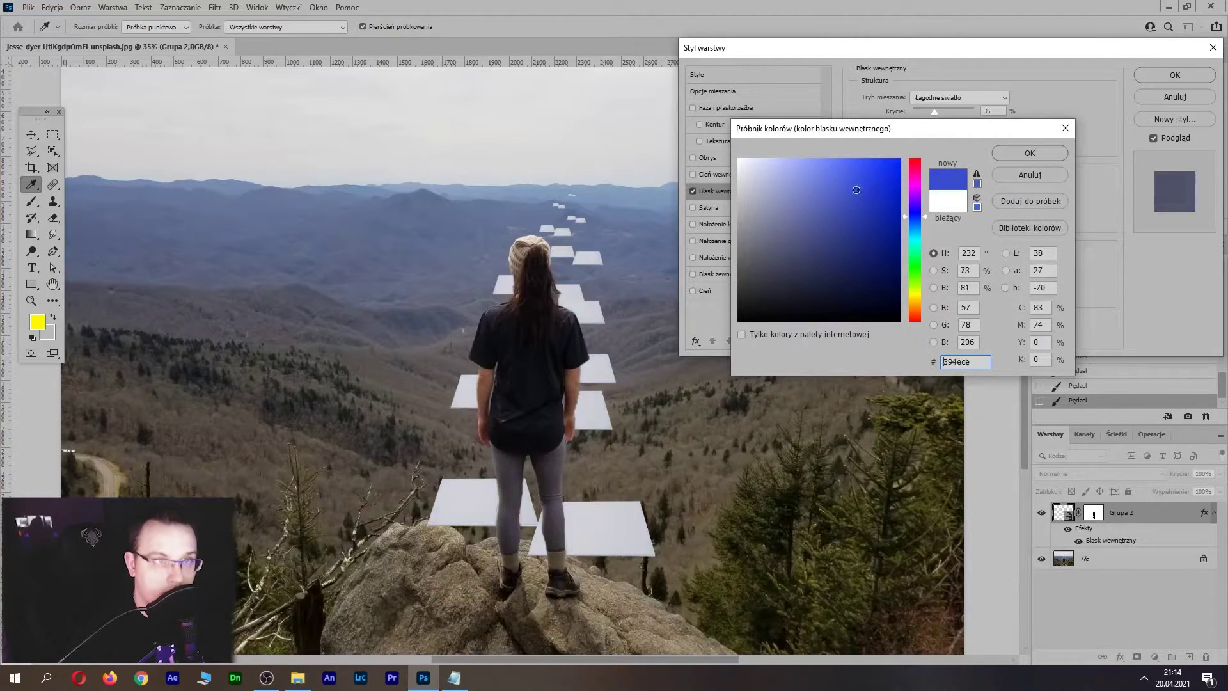
{"action": "left_click", "coordinate": [1038, 158]}
{"action": "left_click_drag", "start_coordinate": [934, 112], "coordinate": [962, 120]}
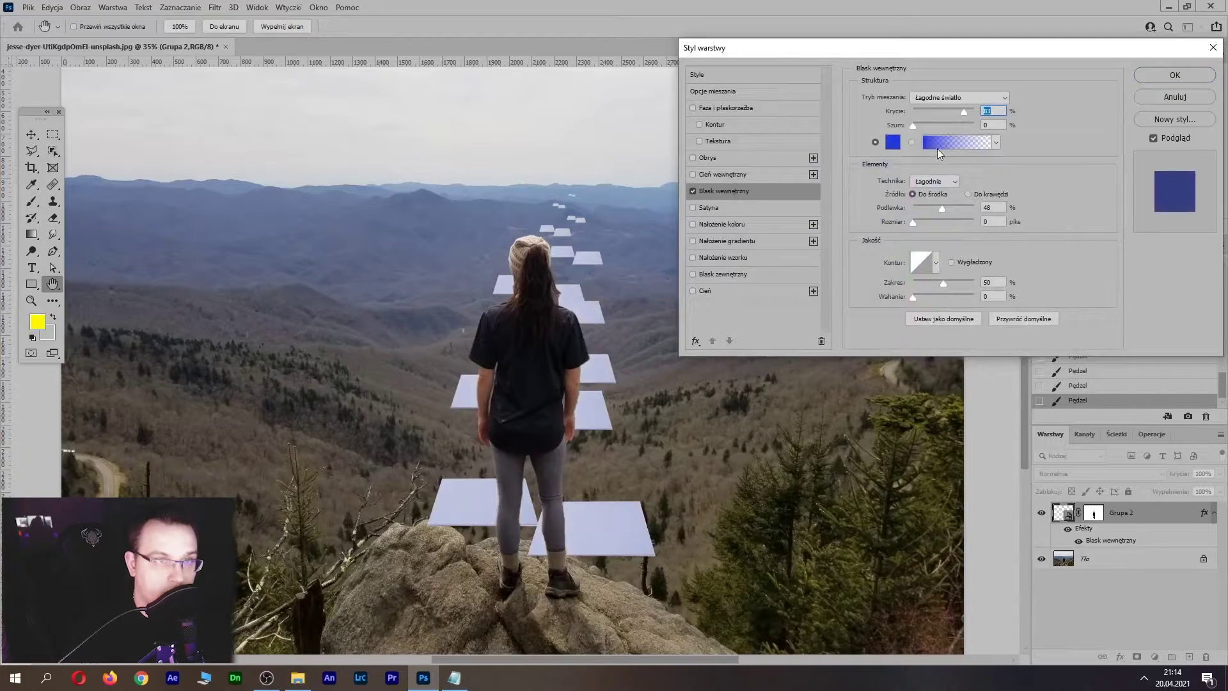
{"action": "key", "text": "Tab"}
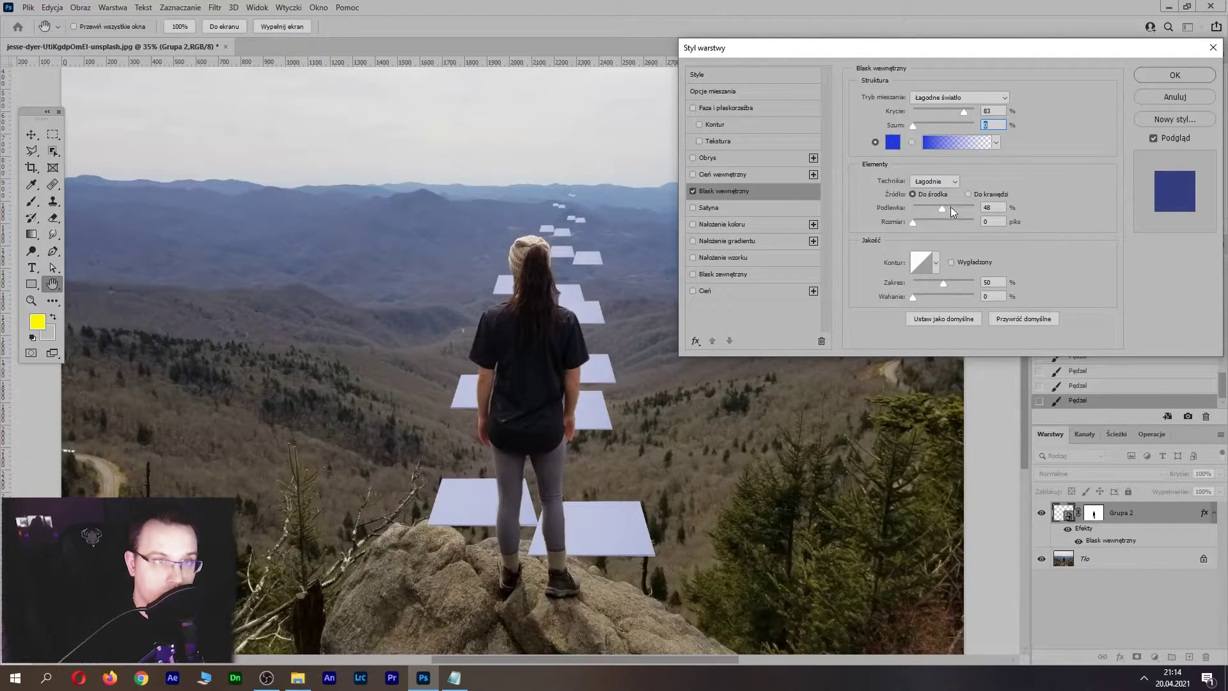
{"action": "left_click_drag", "start_coordinate": [951, 208], "coordinate": [956, 212]}
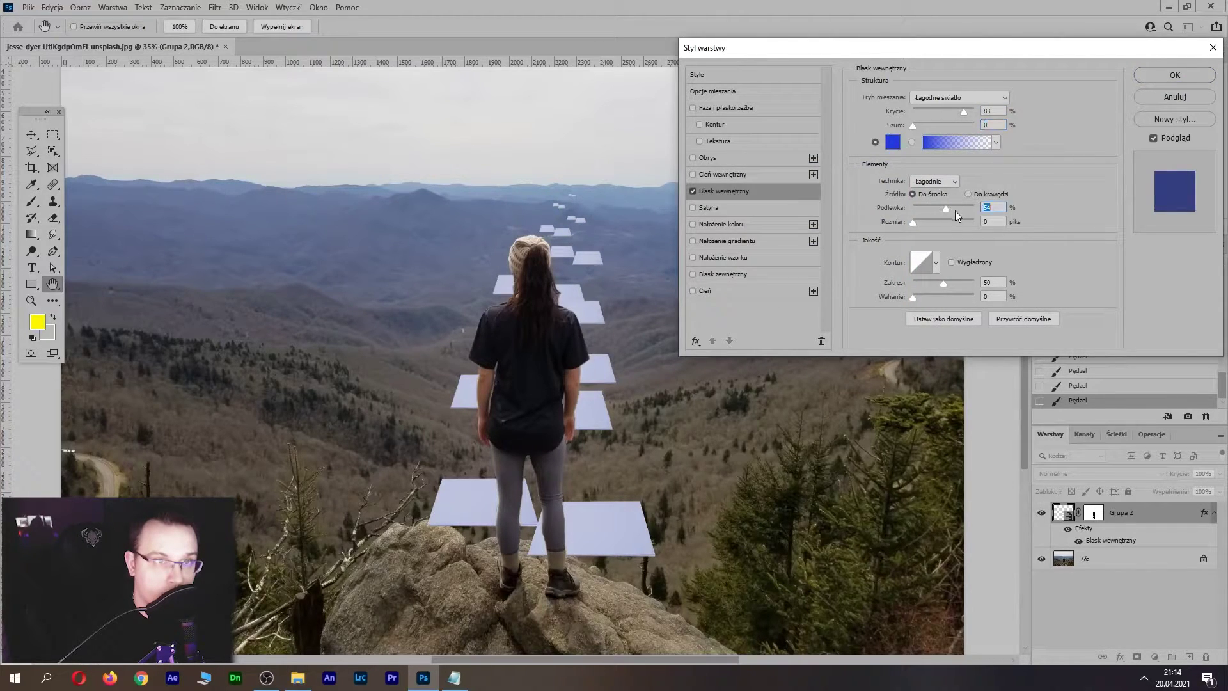
{"action": "left_click", "coordinate": [1182, 81]}
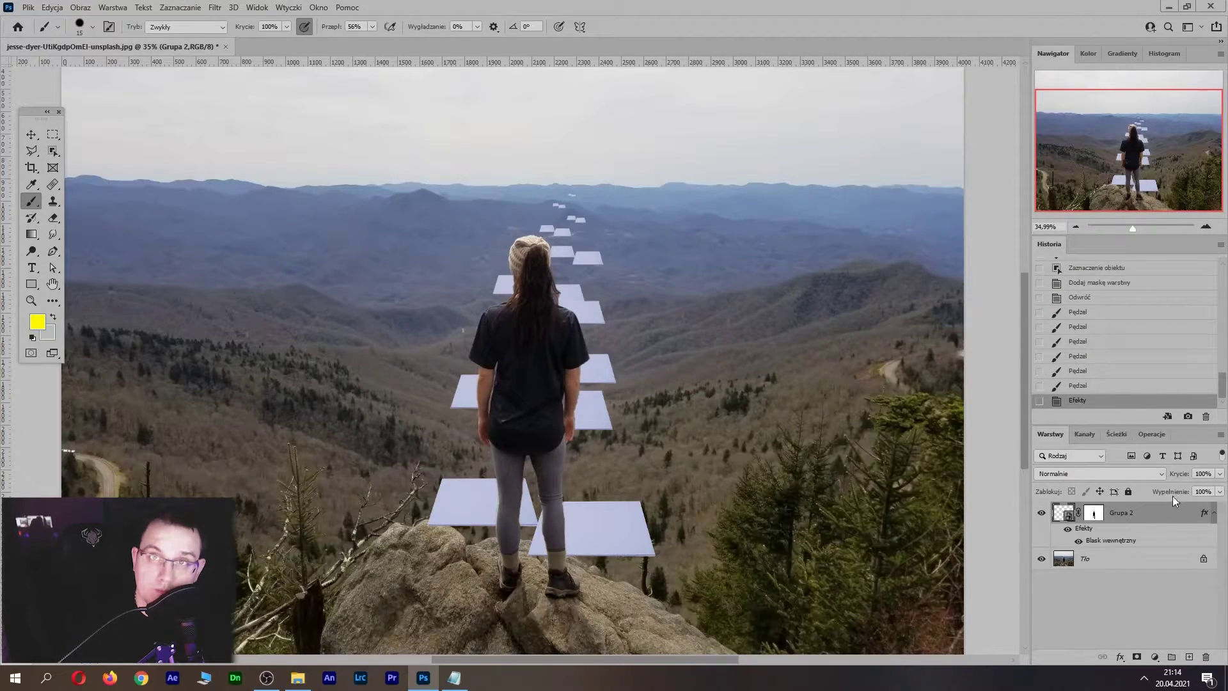
Lower Grupa 2's fill to 0% in the Layers panel
{"action": "left_click_drag", "start_coordinate": [1172, 498], "coordinate": [1043, 484]}
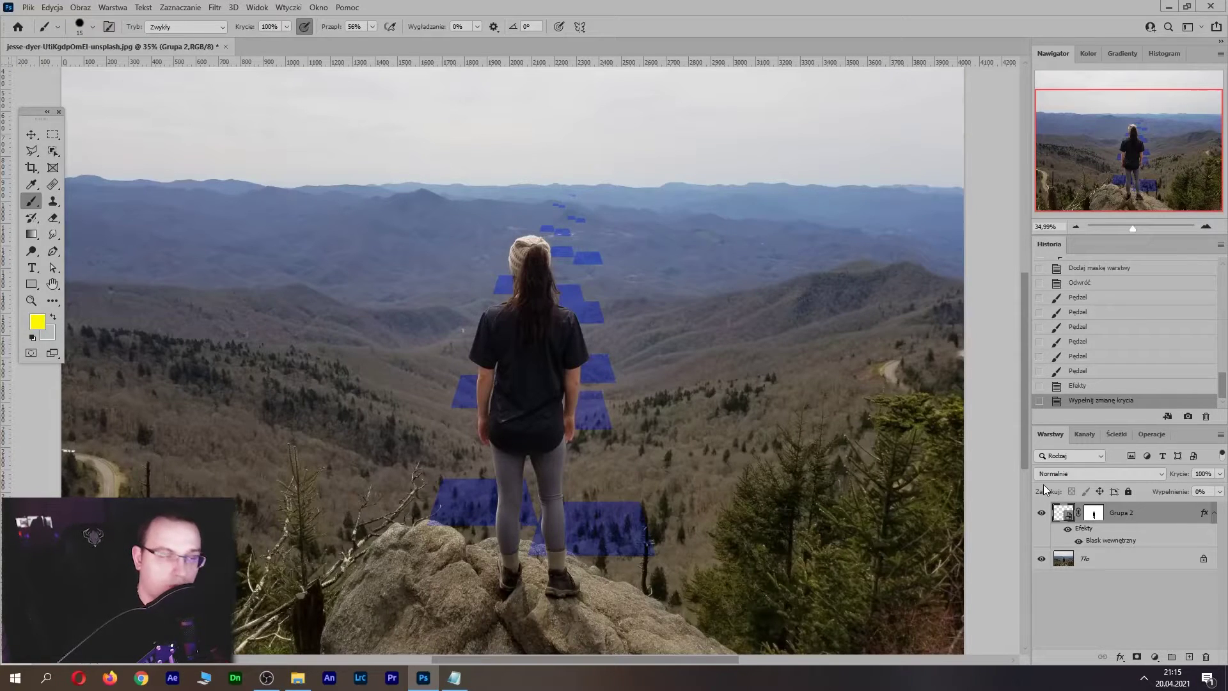
Enable an outer glow on Grupa 2 and give it a saturated blue colour
{"action": "double_click", "coordinate": [1164, 518]}
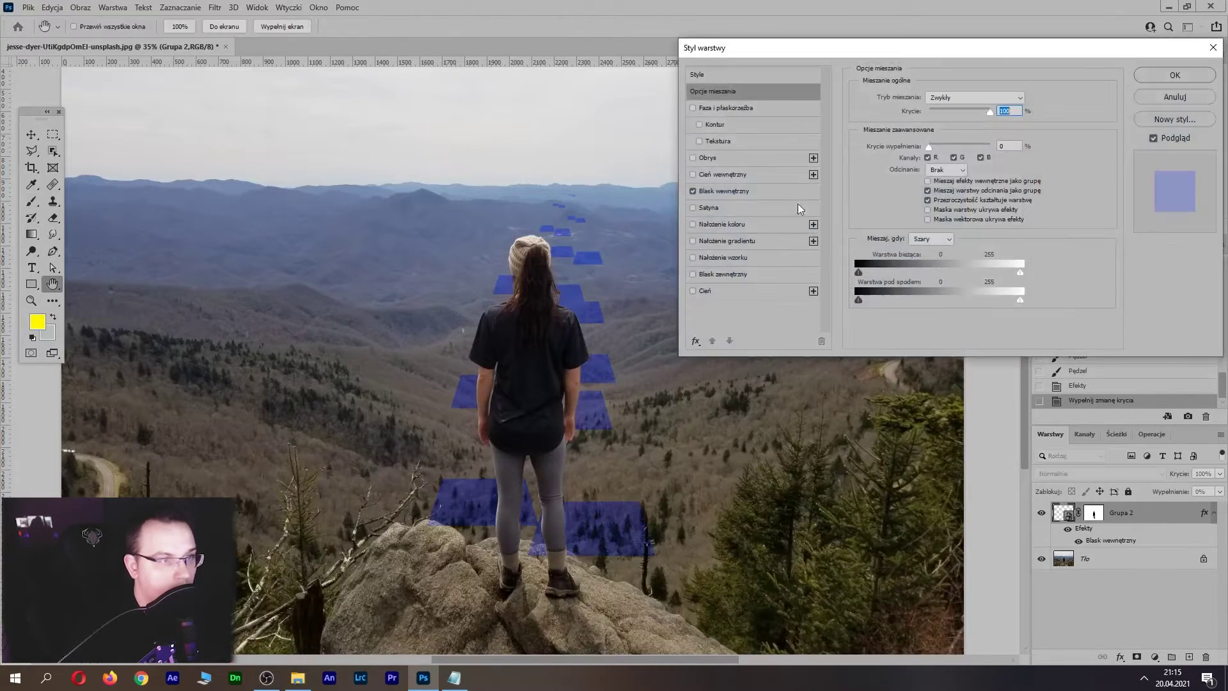
{"action": "left_click", "coordinate": [735, 274]}
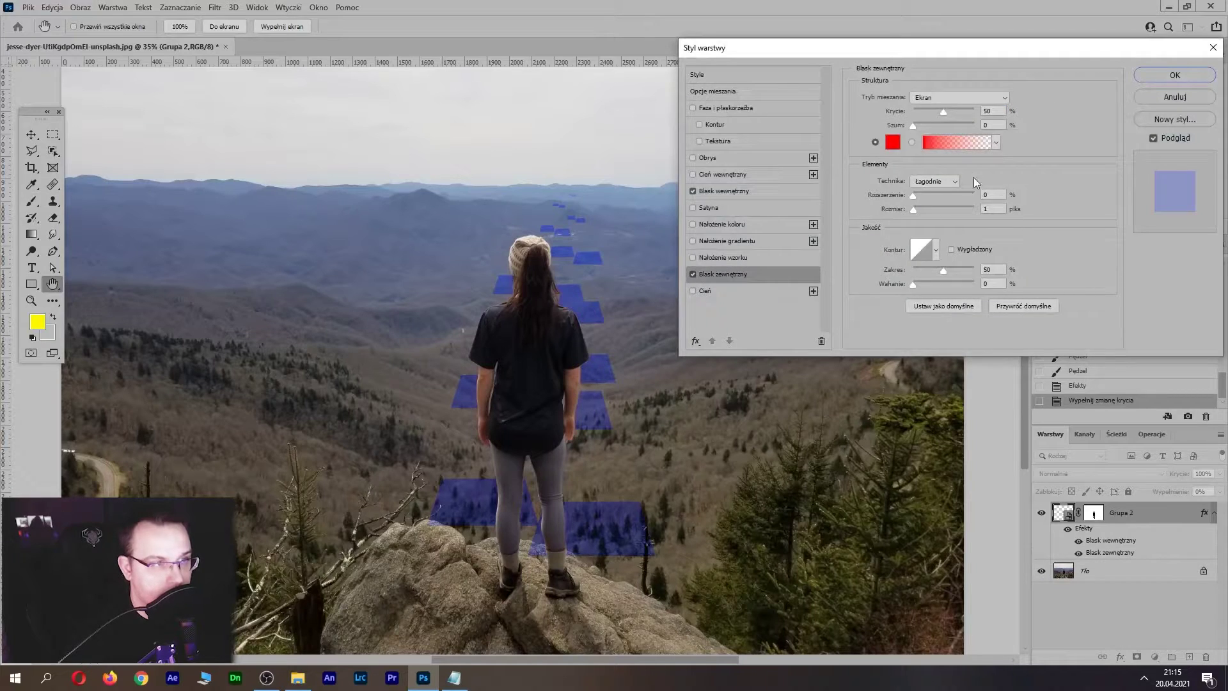
{"action": "left_click", "coordinate": [899, 148]}
{"action": "left_click", "coordinate": [914, 296]}
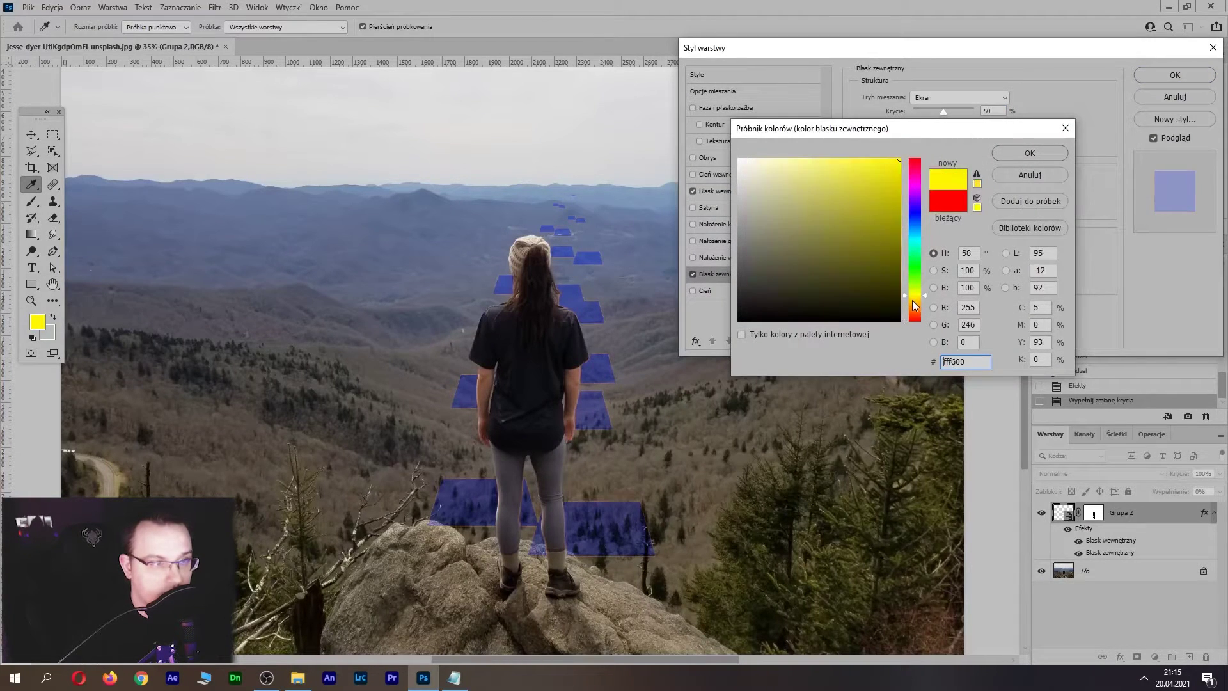
{"action": "left_click_drag", "start_coordinate": [913, 307], "coordinate": [915, 220]}
{"action": "left_click", "coordinate": [1024, 154]}
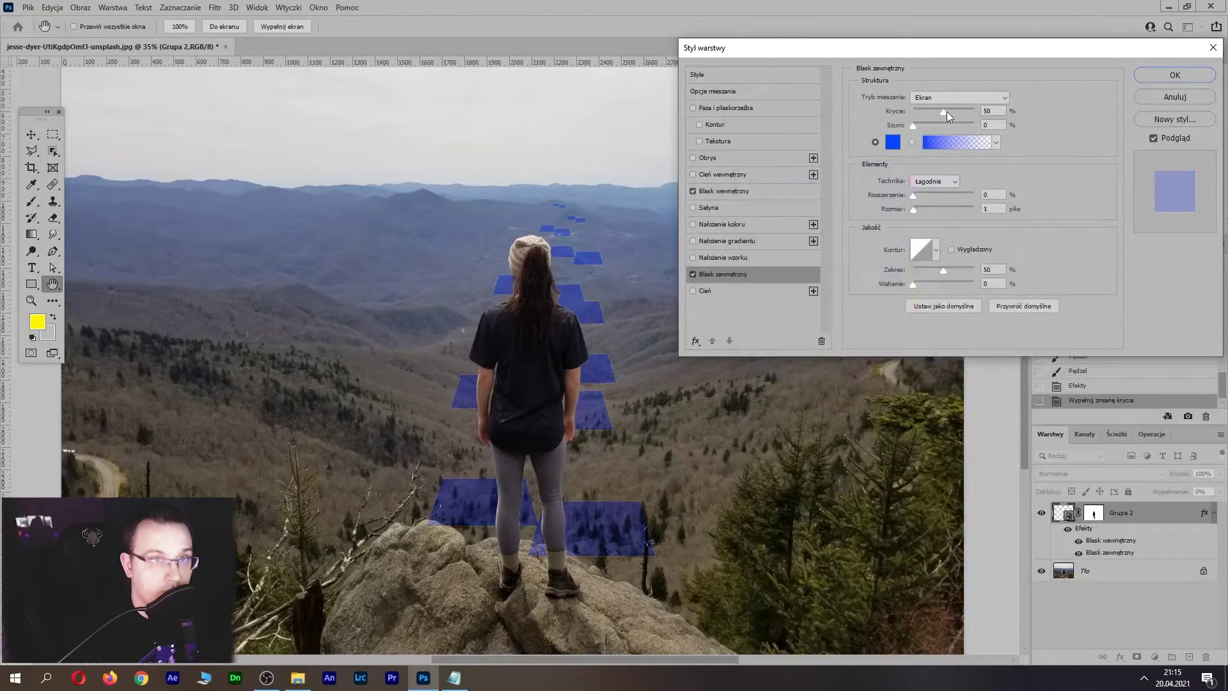
{"action": "left_click_drag", "start_coordinate": [947, 112], "coordinate": [957, 115]}
{"action": "left_click", "coordinate": [1008, 307]}
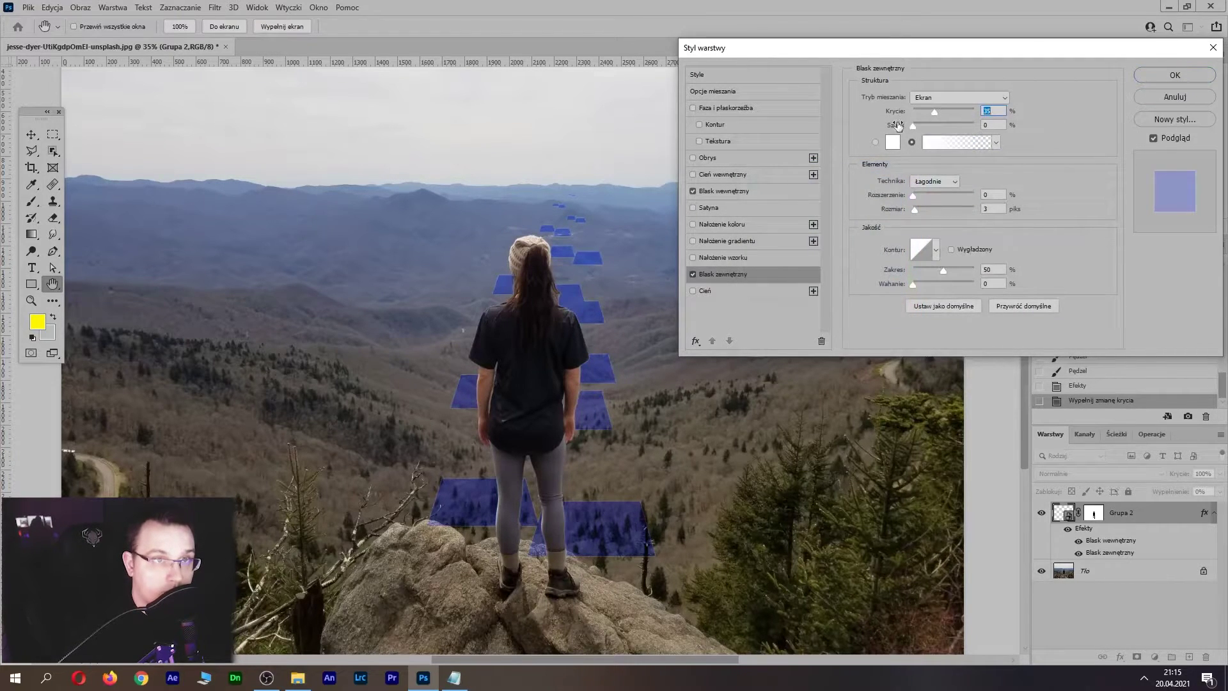
{"action": "left_click", "coordinate": [893, 142]}
{"action": "left_click_drag", "start_coordinate": [915, 246], "coordinate": [914, 218]}
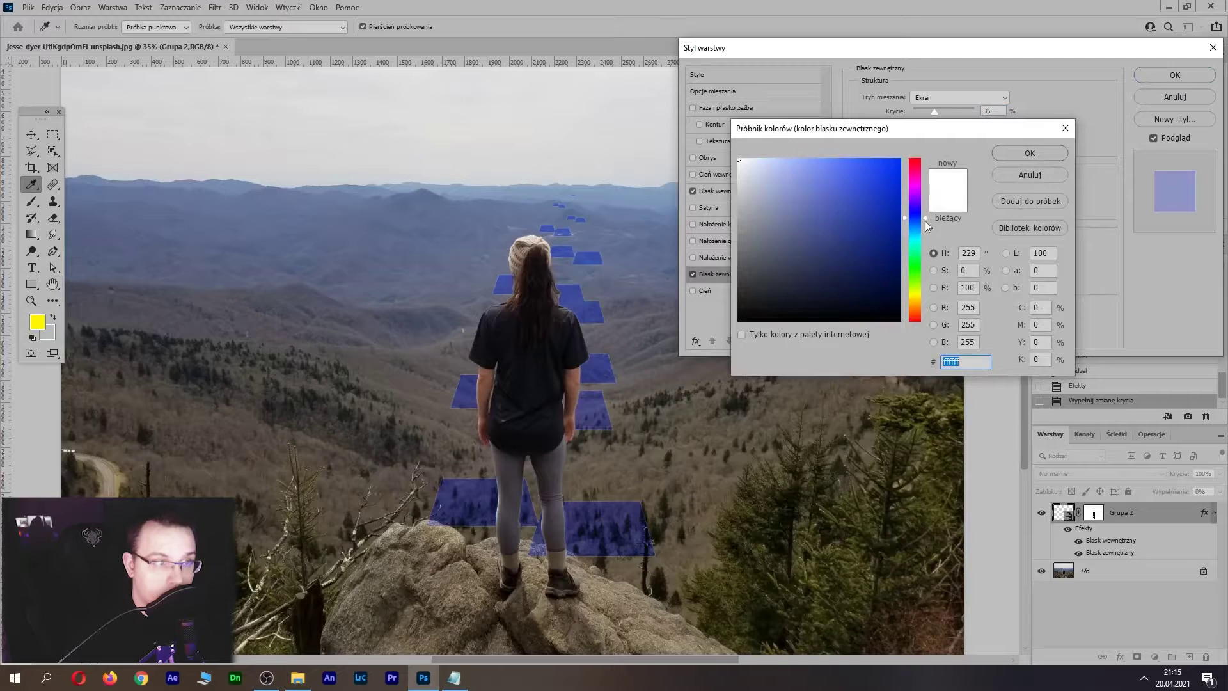
{"action": "left_click", "coordinate": [1023, 152]}
{"action": "left_click", "coordinate": [893, 142]}
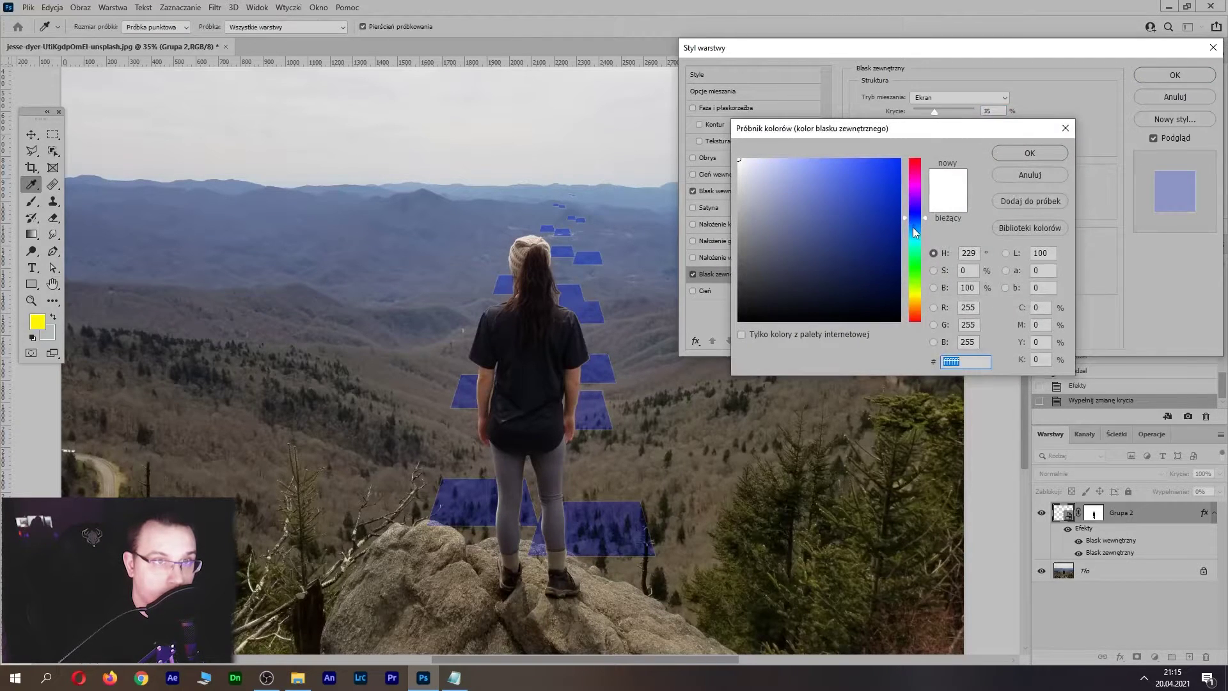
{"action": "left_click", "coordinate": [890, 201]}
{"action": "left_click", "coordinate": [1026, 153]}
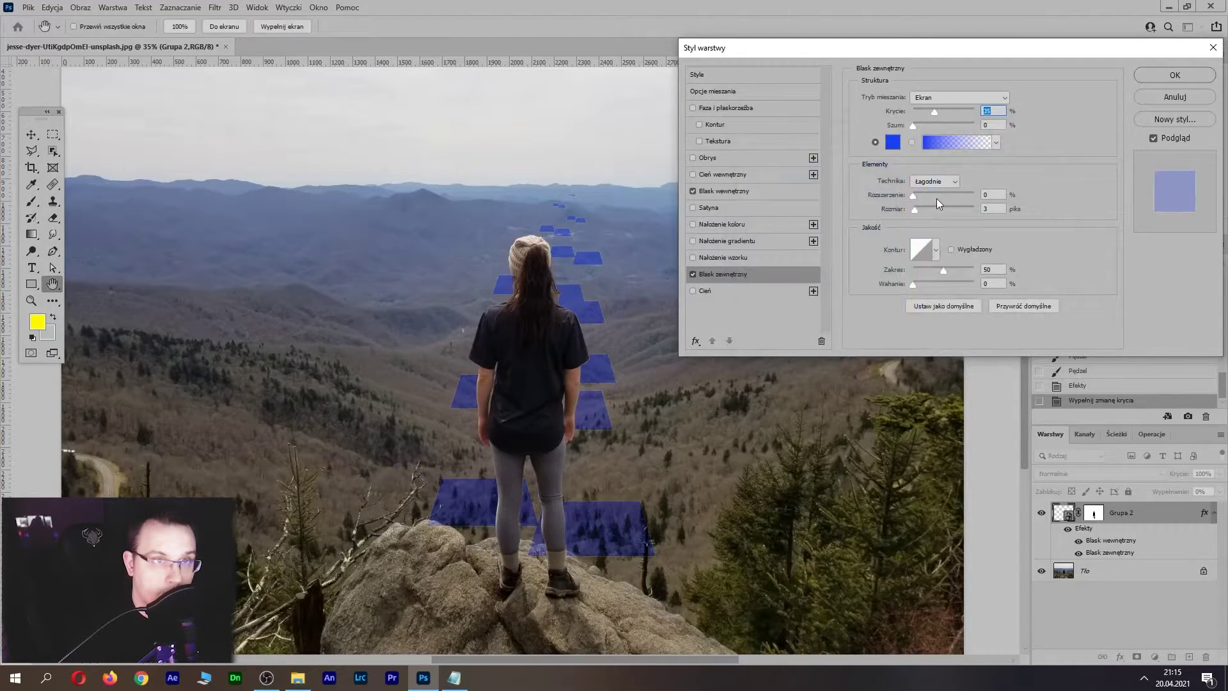
Set the outer glow to Ekran blending, 35% opacity, spread 0 and size 84 px
{"action": "left_click_drag", "start_coordinate": [939, 195], "coordinate": [947, 213]}
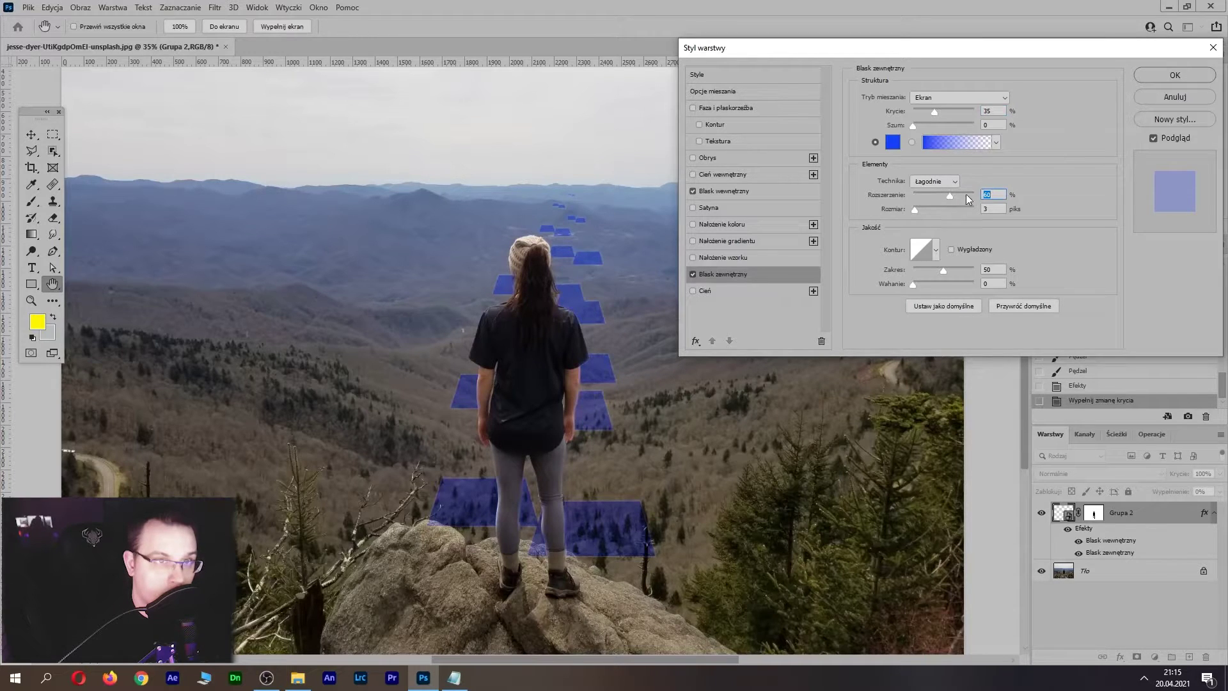
{"action": "left_click", "coordinate": [931, 212]}
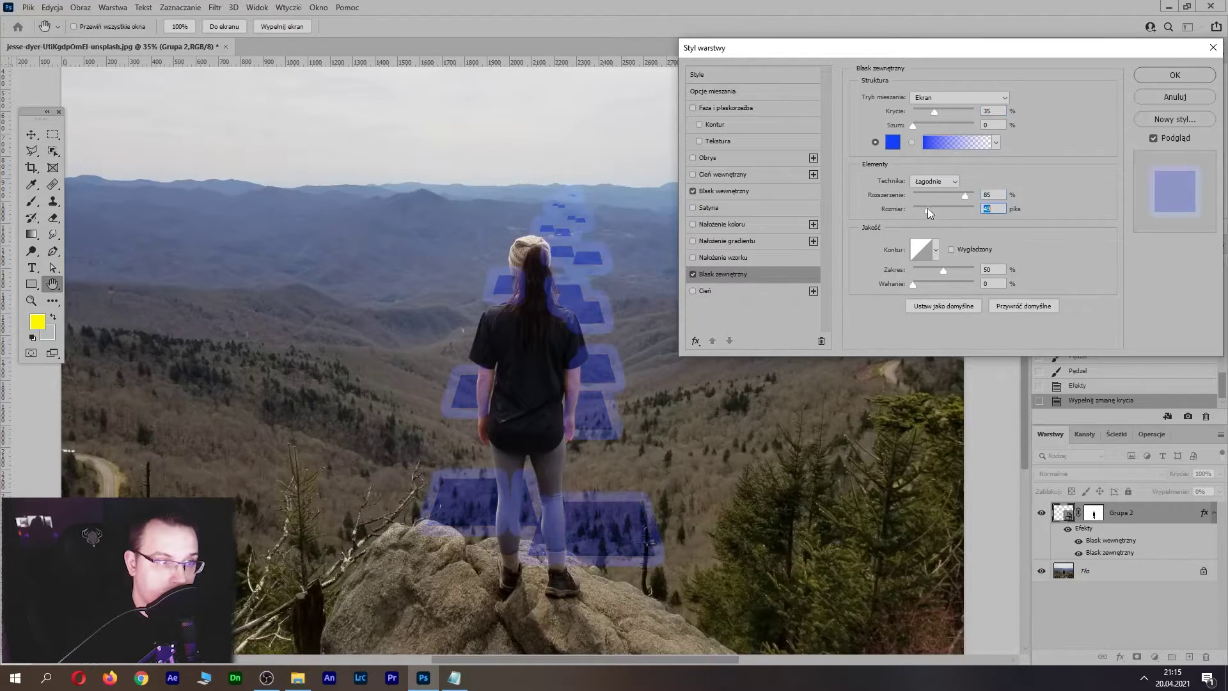
{"action": "left_click_drag", "start_coordinate": [936, 197], "coordinate": [917, 199]}
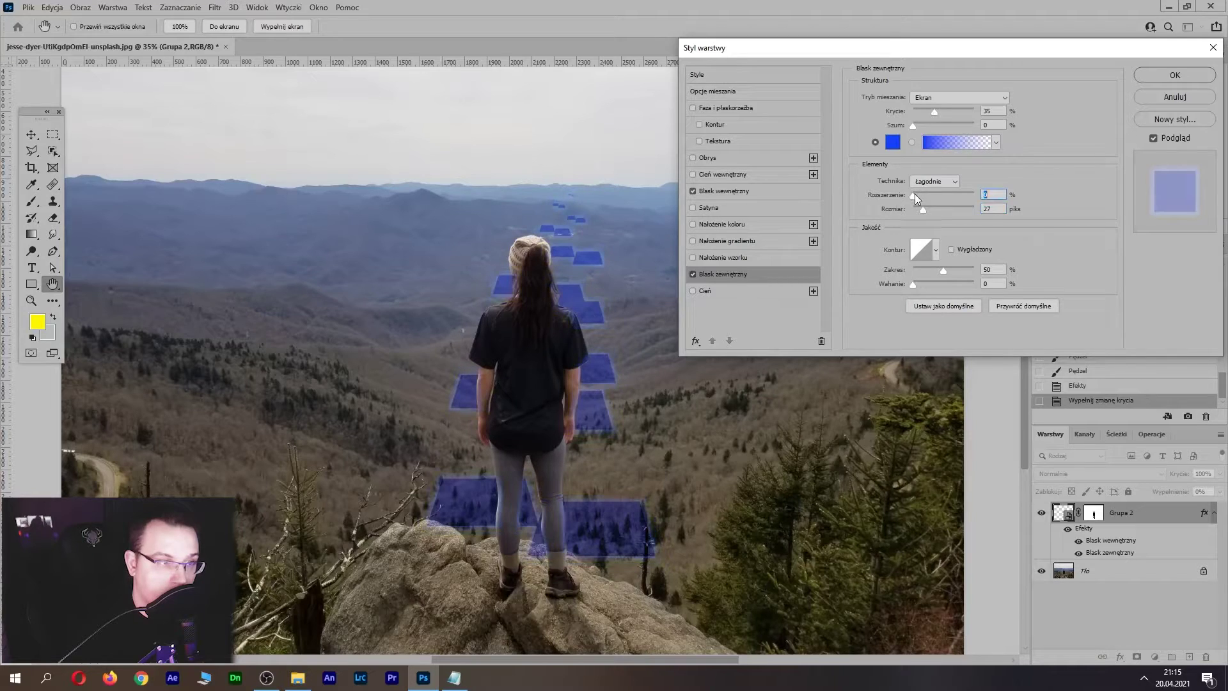
{"action": "left_click", "coordinate": [935, 209]}
{"action": "left_click", "coordinate": [960, 98]}
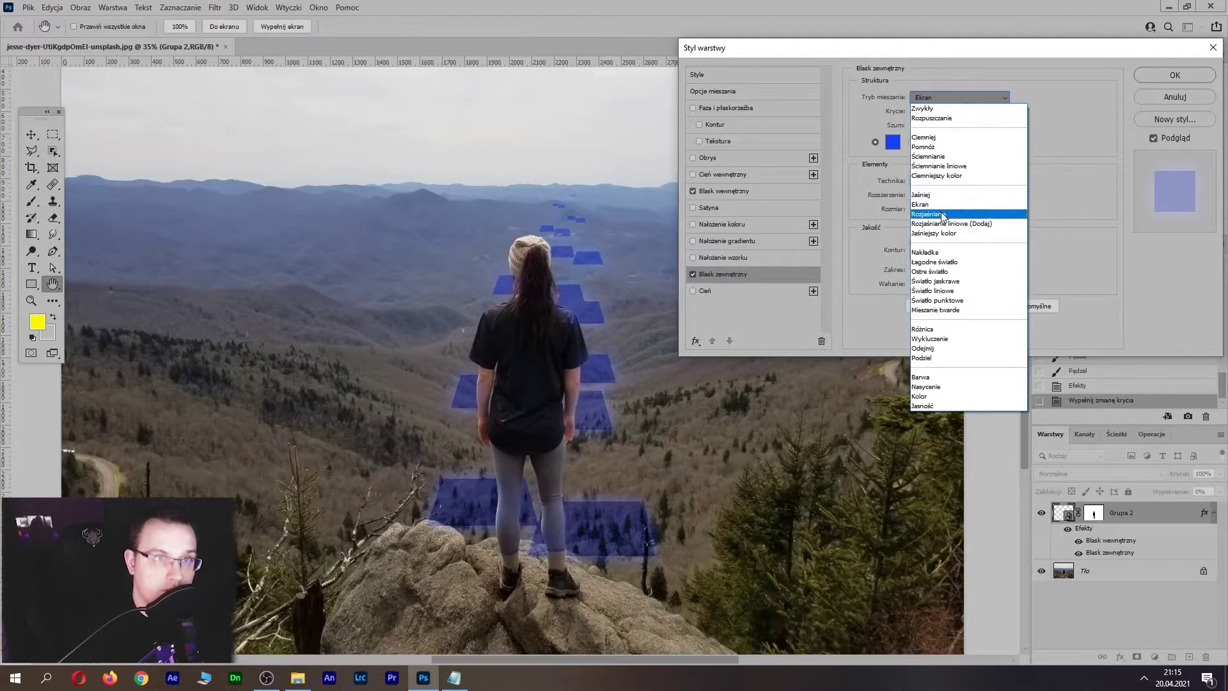
{"action": "left_click", "coordinate": [940, 218]}
{"action": "left_click", "coordinate": [958, 97]}
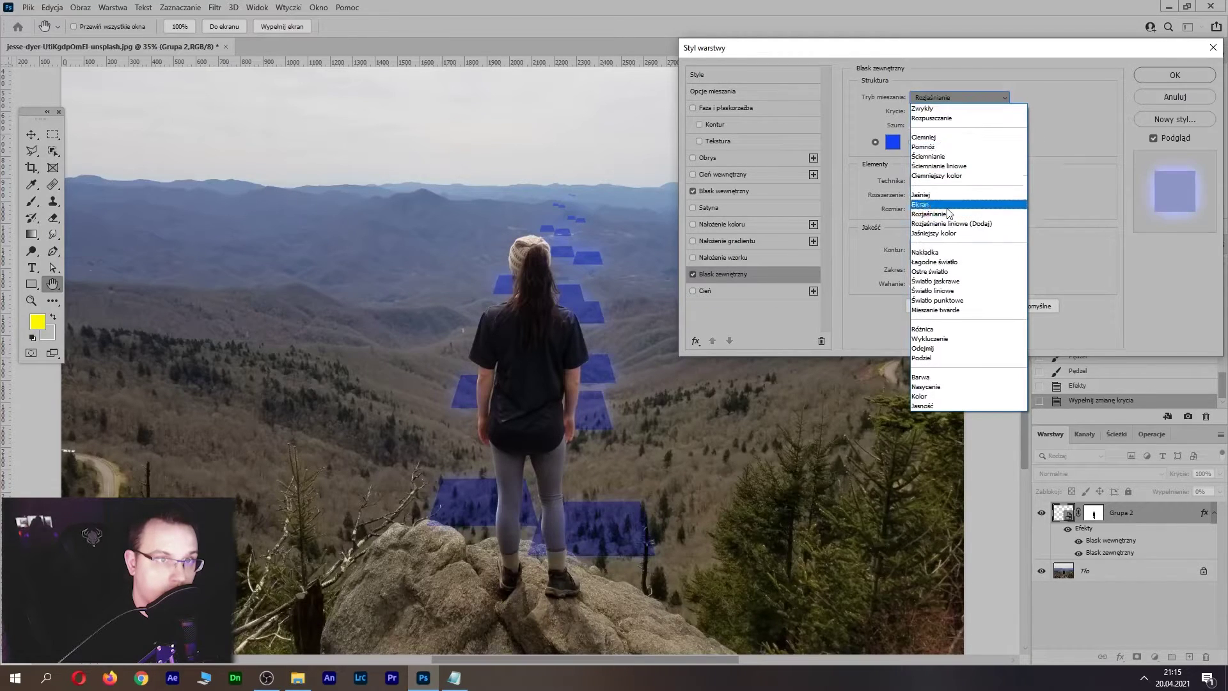
{"action": "left_click", "coordinate": [937, 209]}
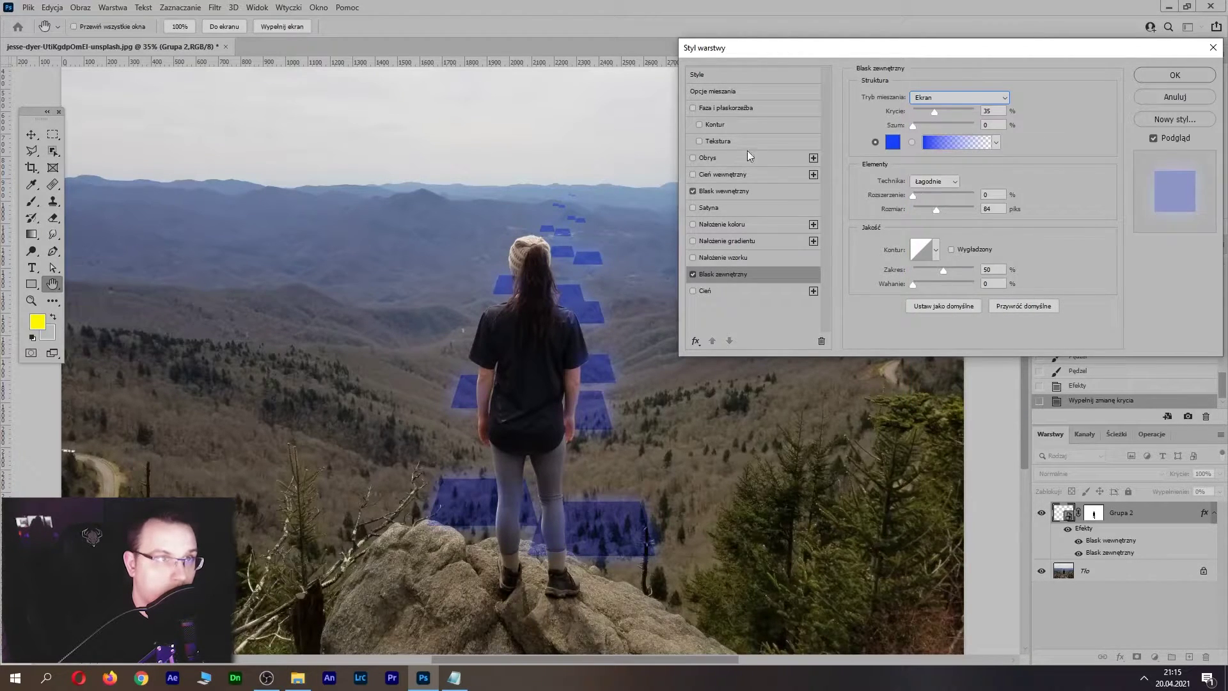
{"action": "left_click", "coordinate": [712, 125]}
Make Grupa 2's Bevel & Emboss an inner bevel with lower depth and about 24 px size
{"action": "left_click", "coordinate": [817, 109]}
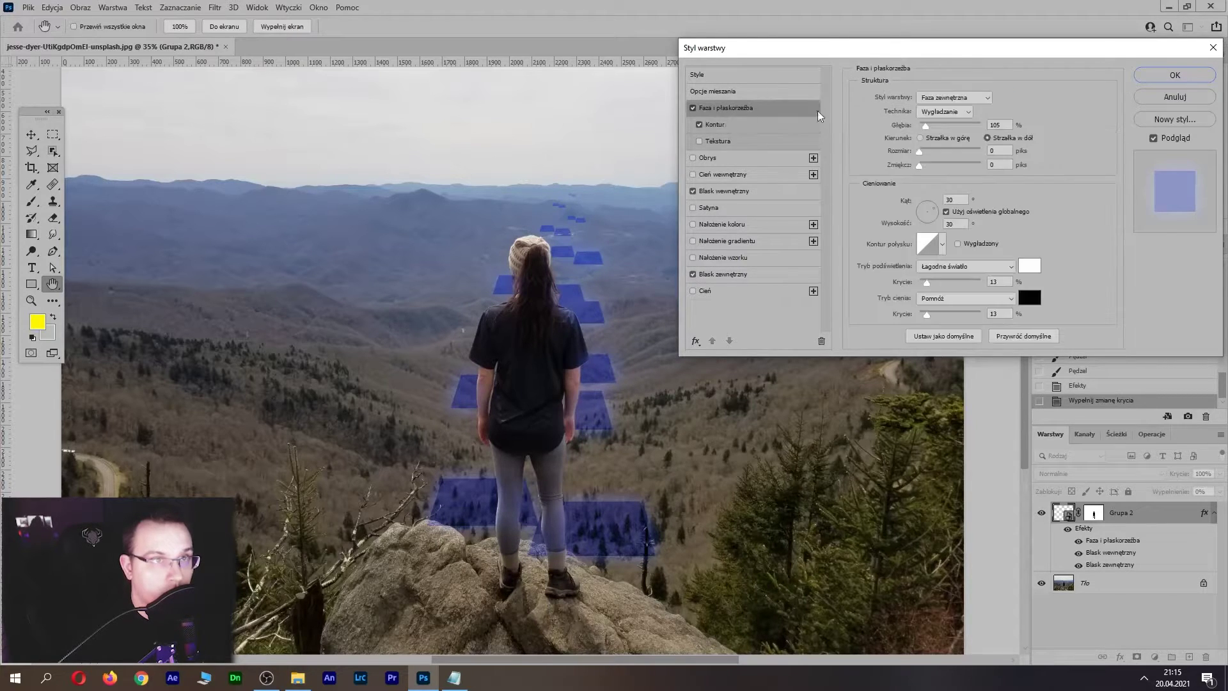
{"action": "left_click_drag", "start_coordinate": [944, 125], "coordinate": [935, 151]}
{"action": "left_click", "coordinate": [953, 98]}
{"action": "left_click", "coordinate": [940, 119]}
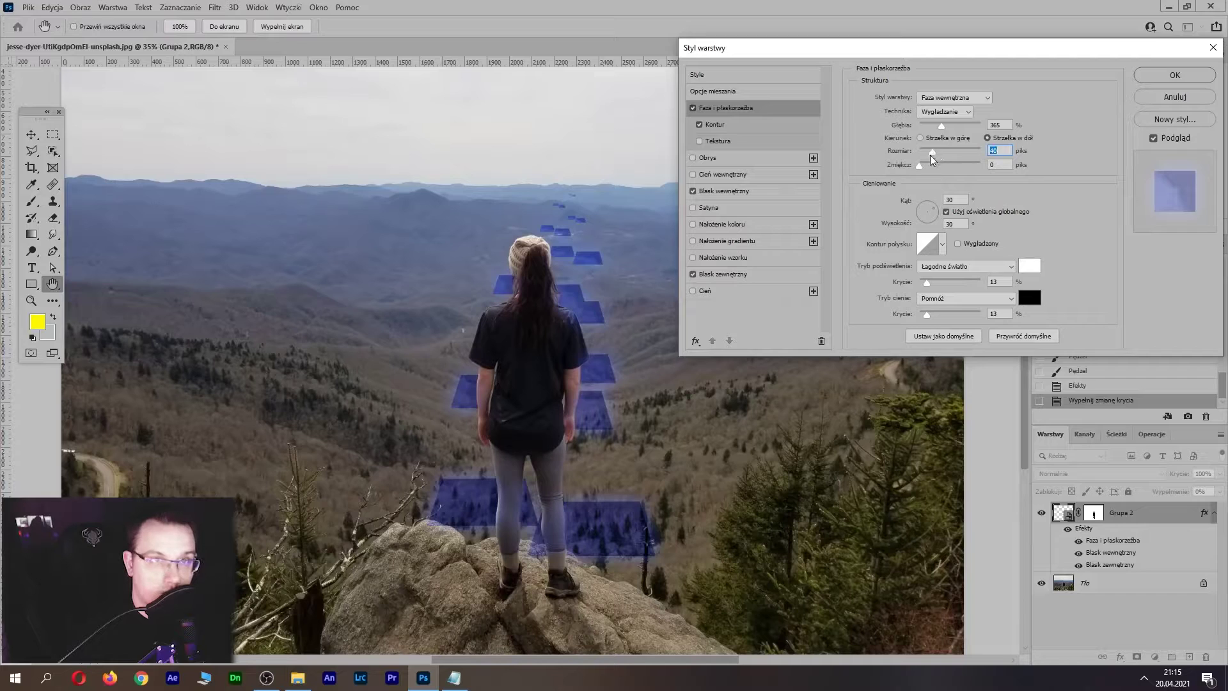
{"action": "left_click_drag", "start_coordinate": [931, 156], "coordinate": [934, 157]}
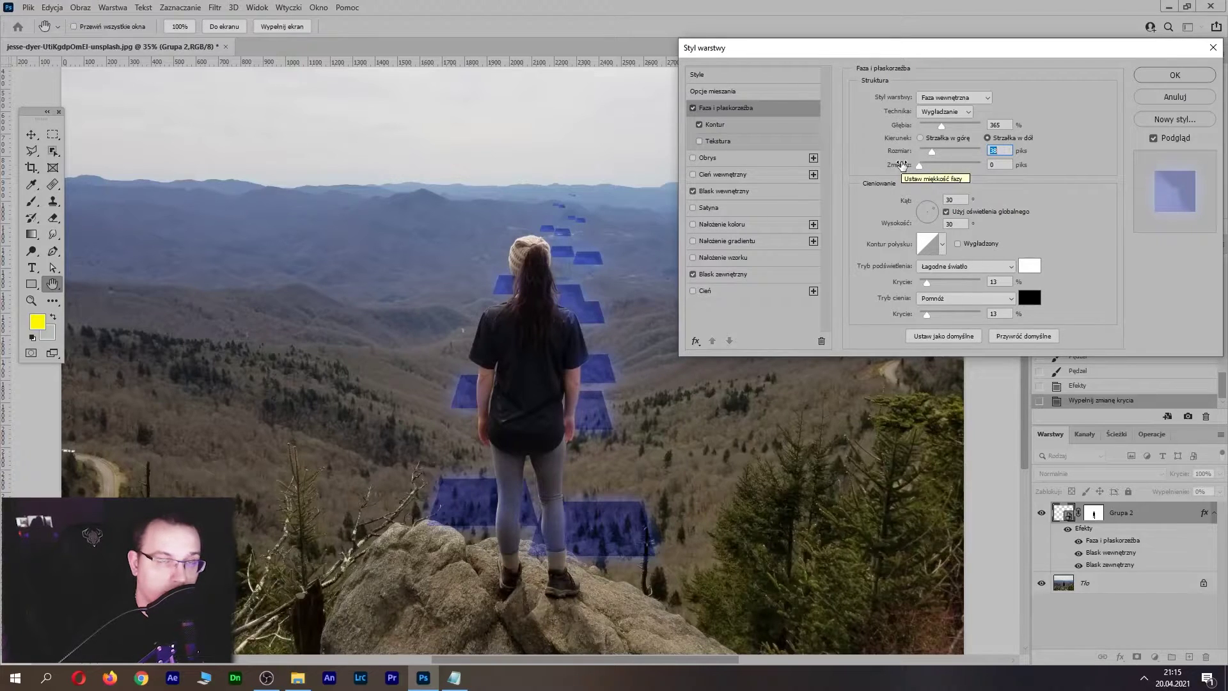
{"action": "left_click", "coordinate": [1174, 76]}
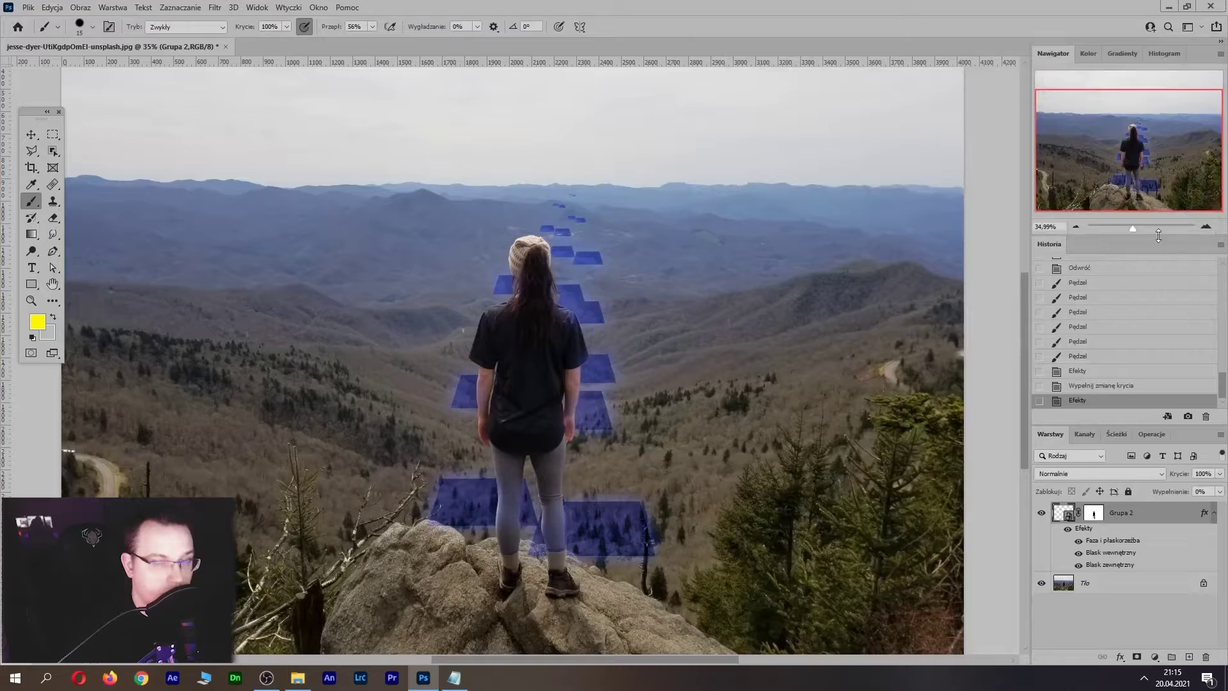
Inspect the legs up close, zoom back out, and duplicate Grupa 2 with Ctrl+J
{"action": "left_click_drag", "start_coordinate": [1138, 232], "coordinate": [1142, 233]}
{"action": "left_click_drag", "start_coordinate": [1151, 161], "coordinate": [1145, 186]}
{"action": "left_click_drag", "start_coordinate": [1136, 229], "coordinate": [1133, 228]}
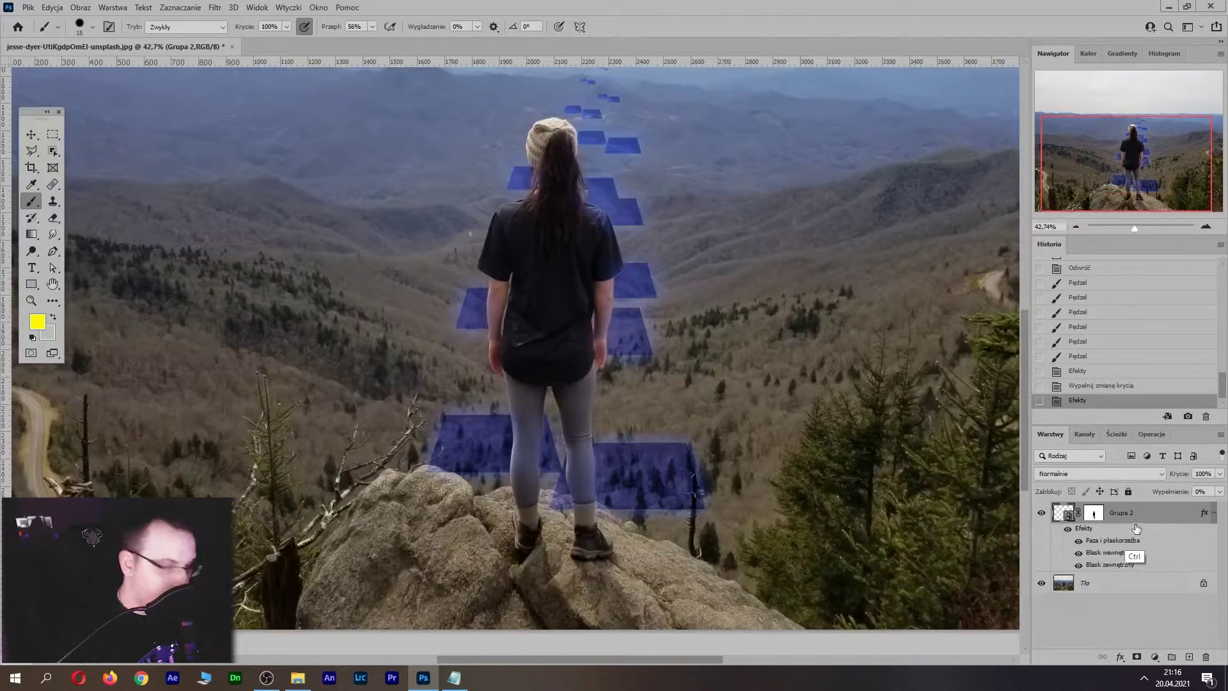
{"action": "key", "text": "ctrl+j"}
{"action": "key", "text": "ctrl+j"}
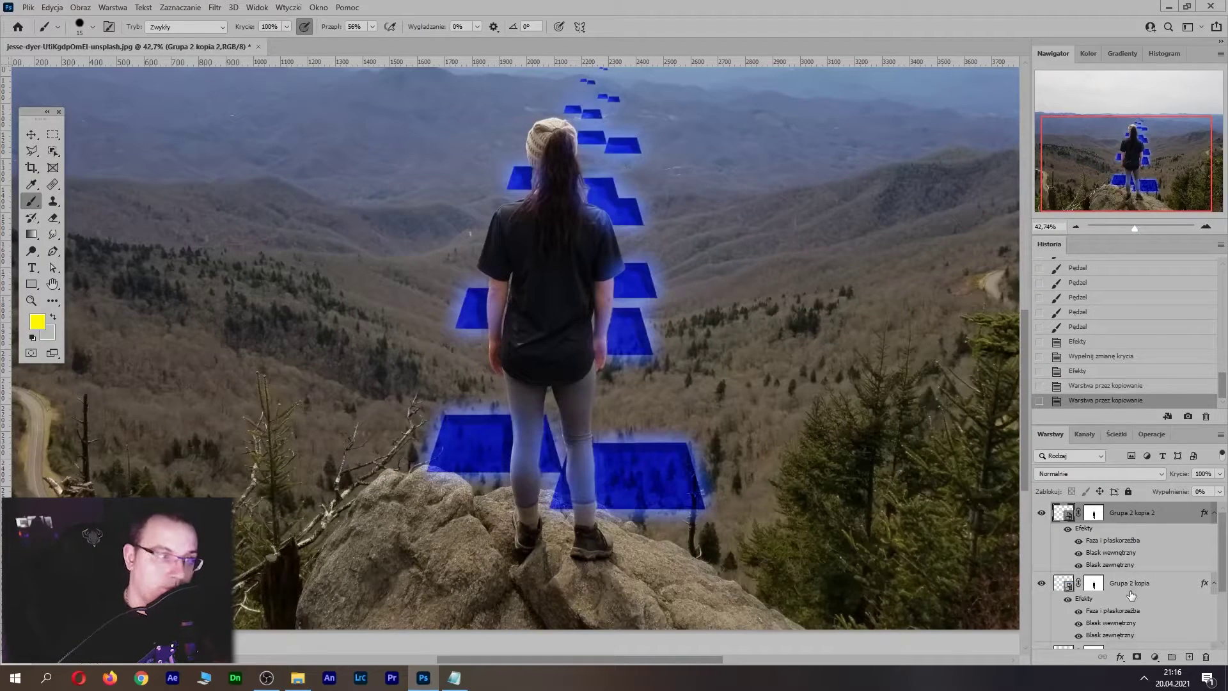
Exclude red from the top tile copy and blue from Grupa 2 kopia in Advanced Blending
{"action": "double_click", "coordinate": [1165, 515]}
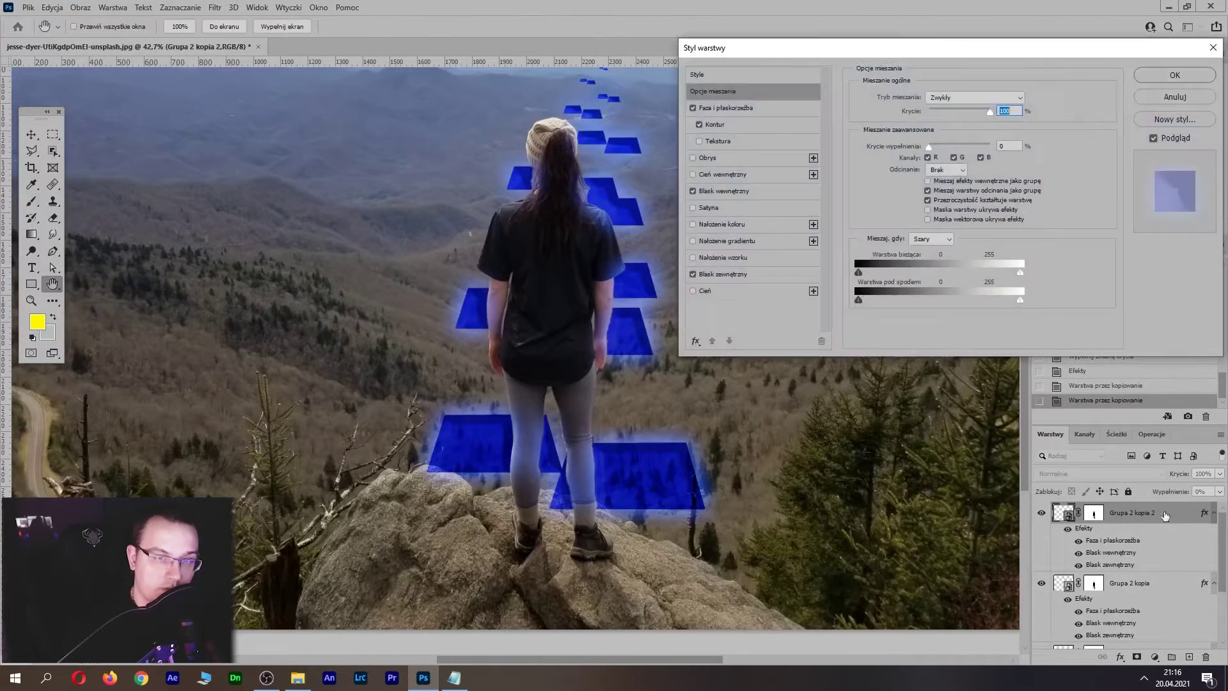
{"action": "left_click", "coordinate": [928, 157]}
{"action": "left_click", "coordinate": [1156, 76]}
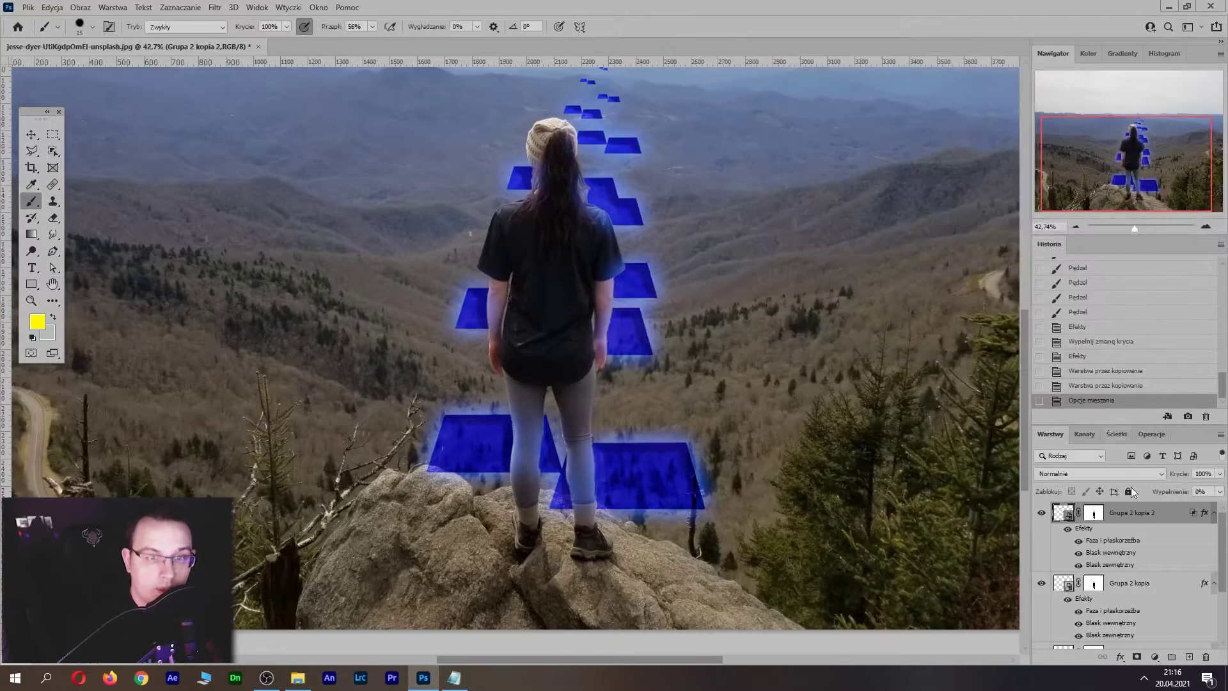
{"action": "double_click", "coordinate": [1164, 585]}
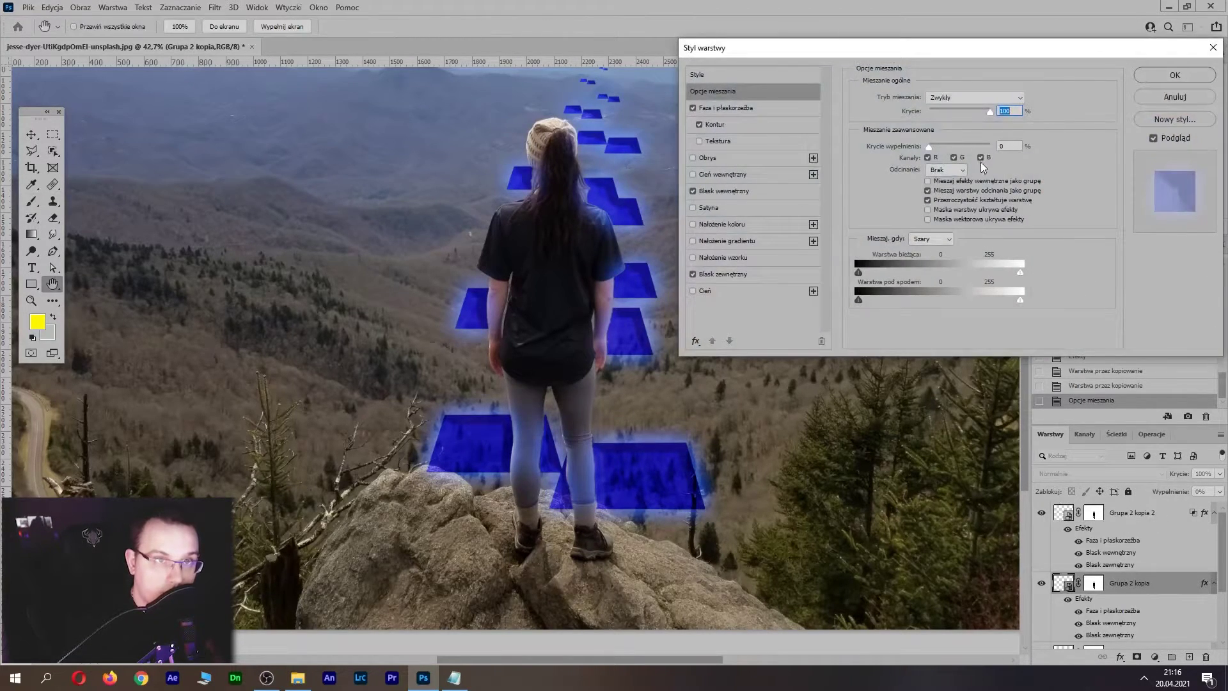
{"action": "left_click", "coordinate": [981, 158]}
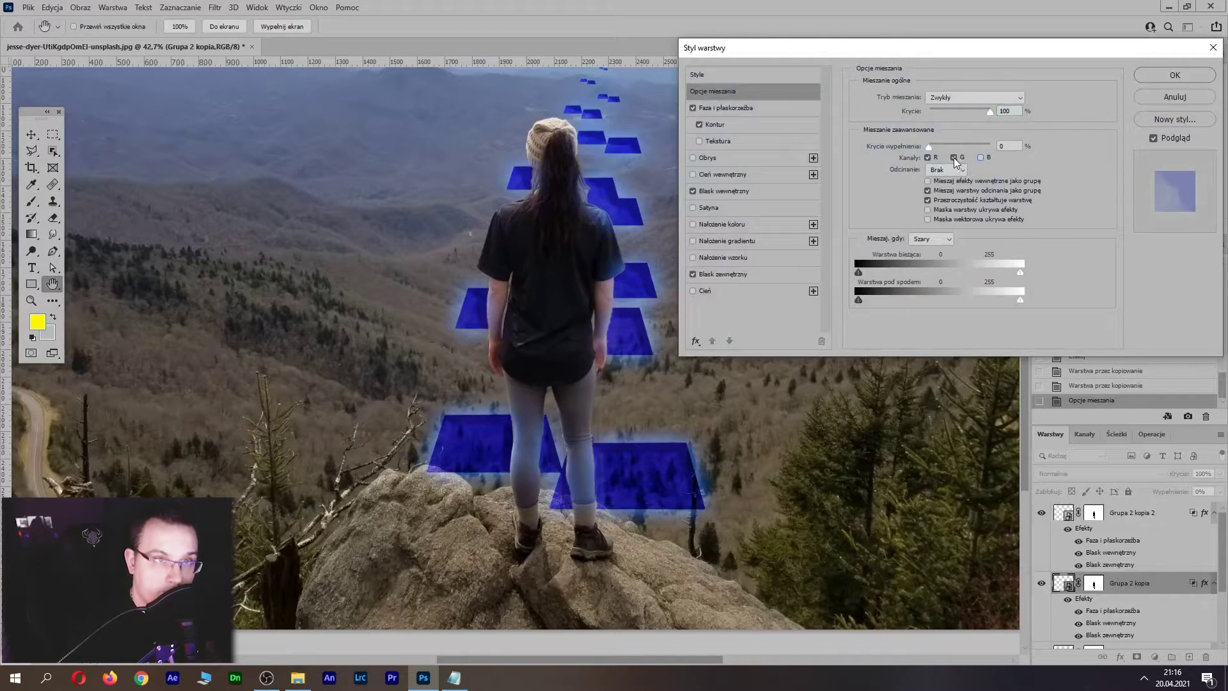
{"action": "left_click", "coordinate": [955, 158]}
{"action": "left_click", "coordinate": [1195, 75]}
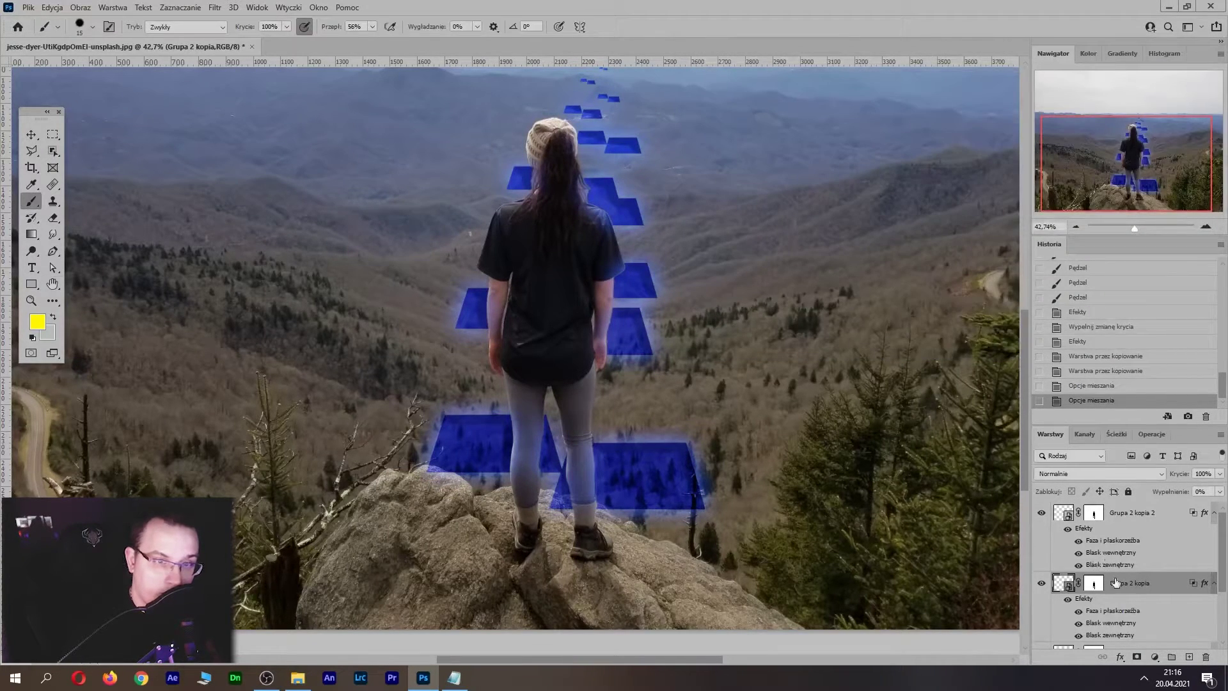
Create Grupa 2 kopia 3 and set its blending channels to exclude red
{"action": "key", "text": "ctrl+j"}
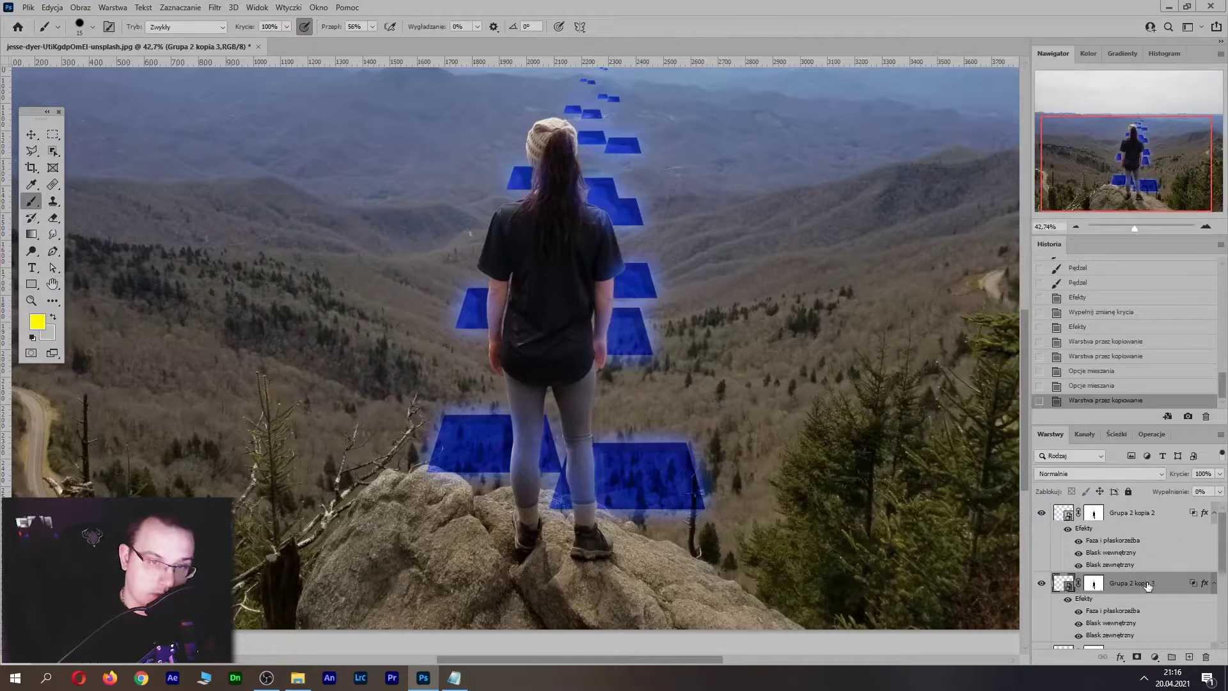
{"action": "double_click", "coordinate": [1172, 585]}
{"action": "left_click", "coordinate": [947, 169]}
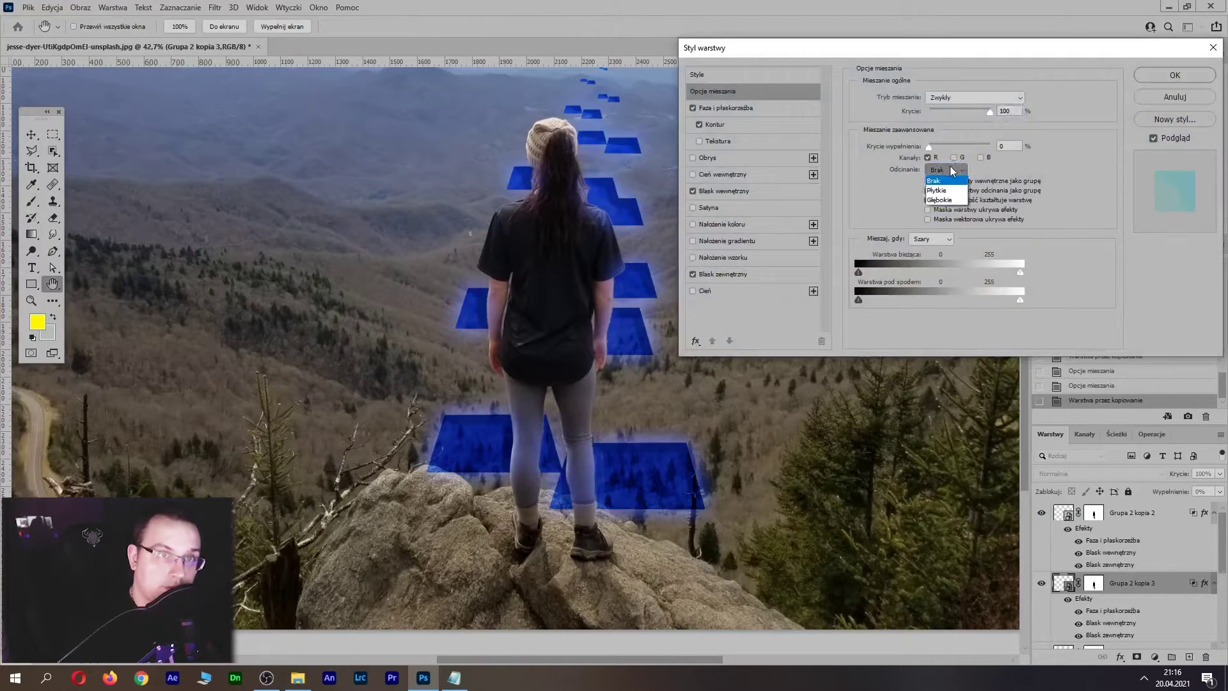
{"action": "left_click", "coordinate": [954, 157]}
{"action": "left_click", "coordinate": [928, 157]}
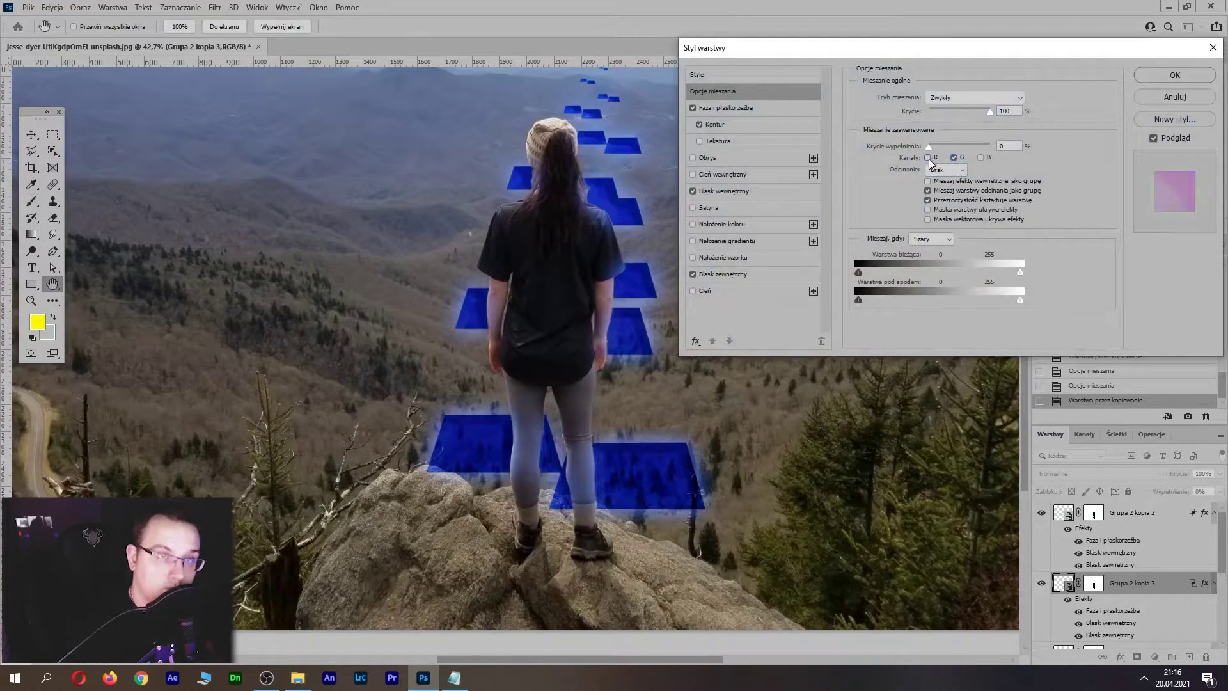
{"action": "key", "text": "Return"}
{"action": "left_click", "coordinate": [1127, 515]}
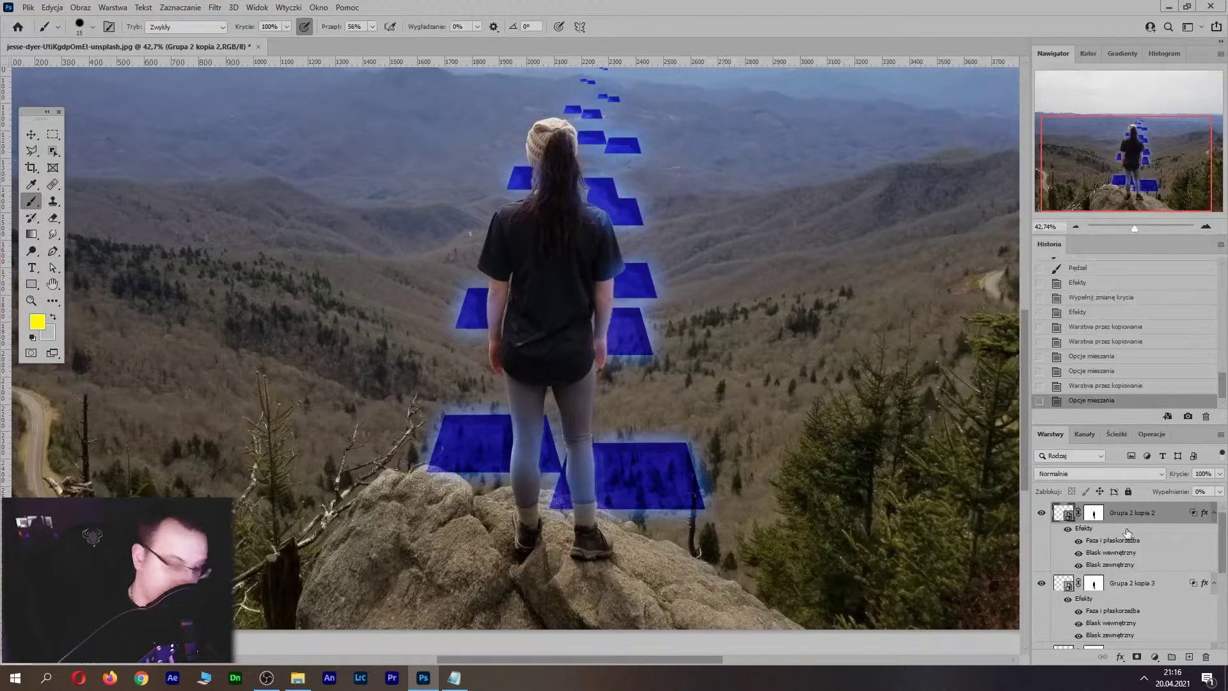
Unlink Grupa 2 kopia 2's mask and shift its tiles about 70 px left
{"action": "key", "text": "v"}
{"action": "mouse_move", "coordinate": [620, 329]}
{"action": "left_mouse_down"}
{"action": "mouse_move", "coordinate": [592, 329]}
{"action": "mouse_move", "coordinate": [616, 331]}
{"action": "left_mouse_up"}
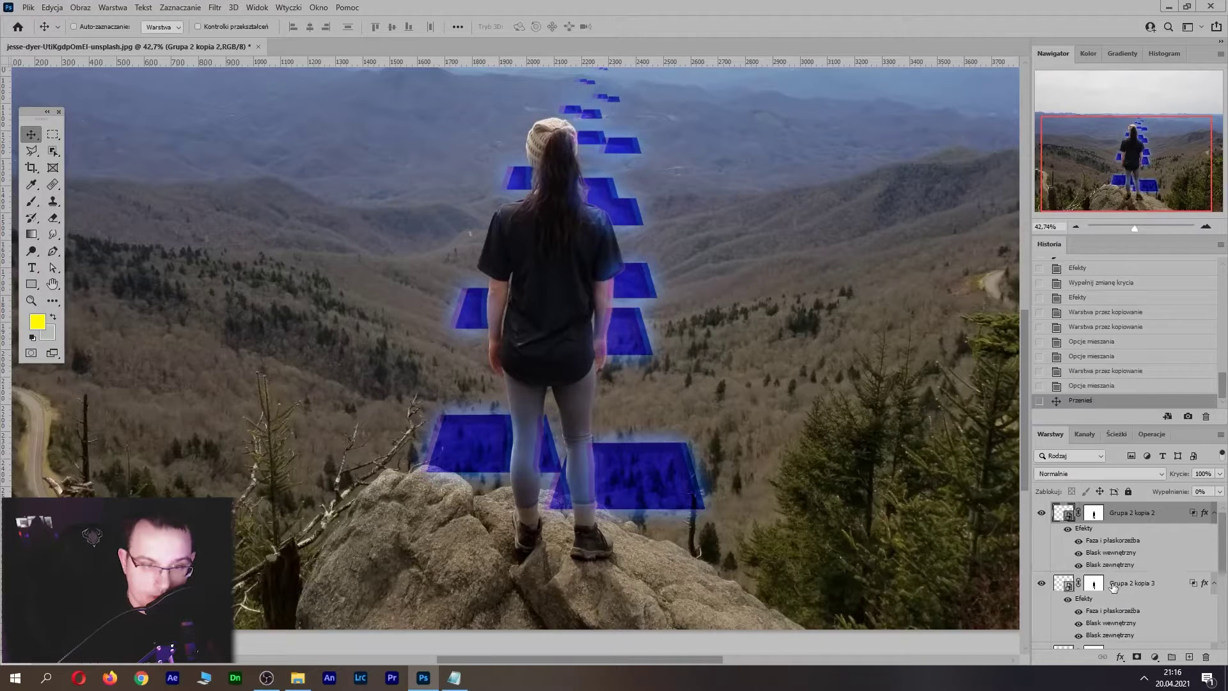
{"action": "key", "text": "ctrl+z"}
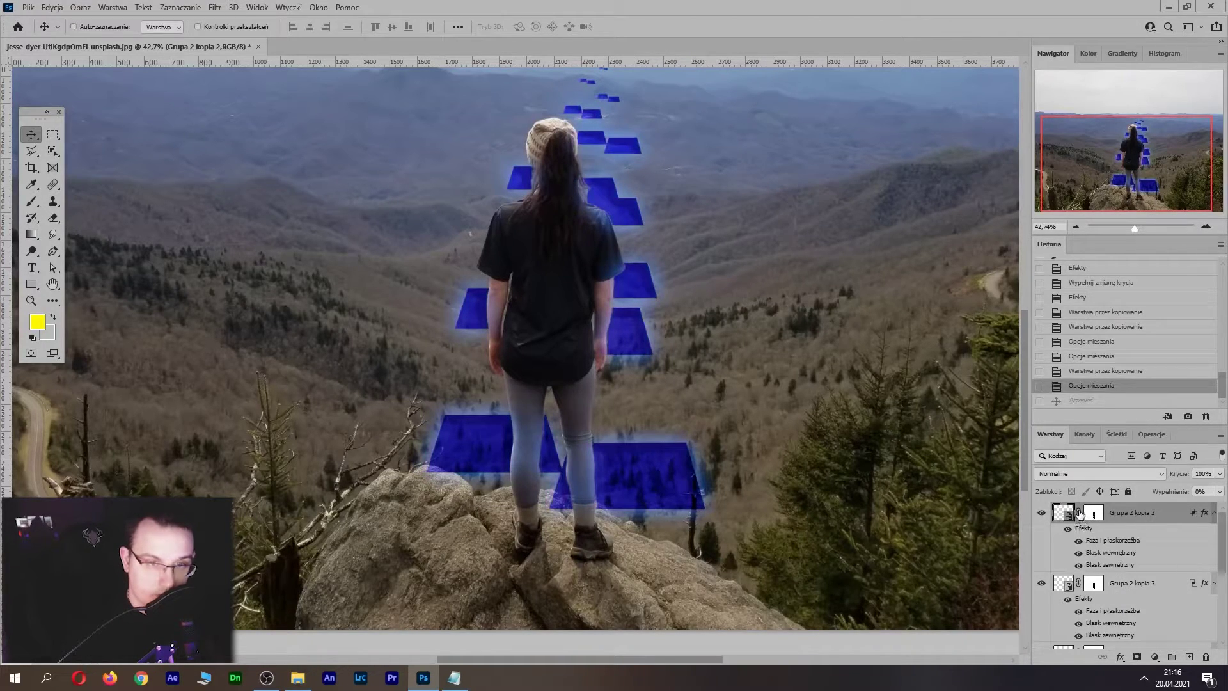
{"action": "left_click", "coordinate": [1078, 514]}
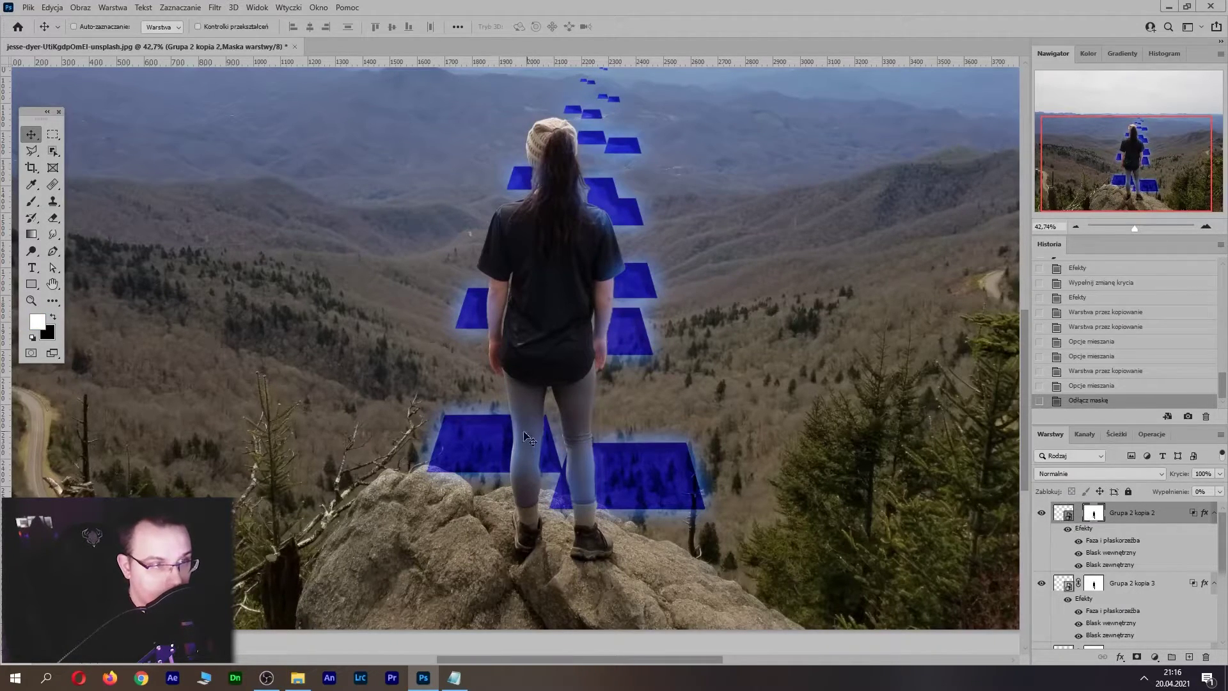
{"action": "left_click", "coordinate": [1059, 515]}
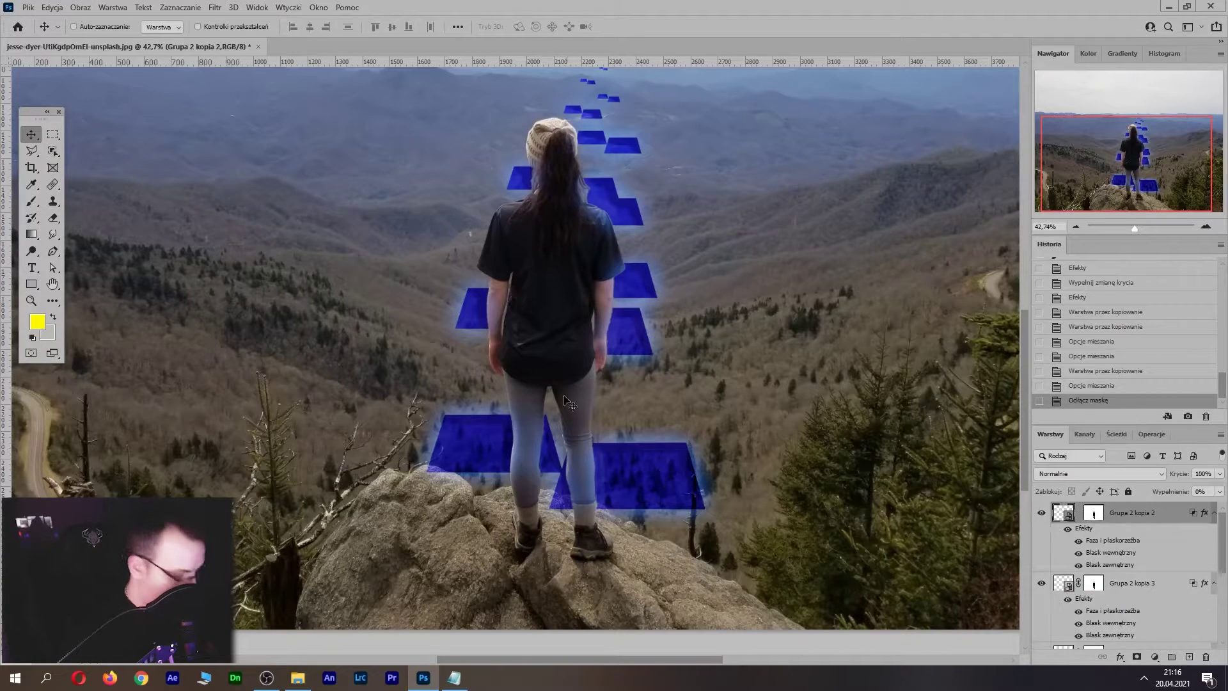
{"action": "mouse_move", "coordinate": [558, 251]}
{"action": "left_mouse_down"}
{"action": "mouse_move", "coordinate": [539, 251]}
{"action": "mouse_move", "coordinate": [554, 252]}
{"action": "left_mouse_up"}
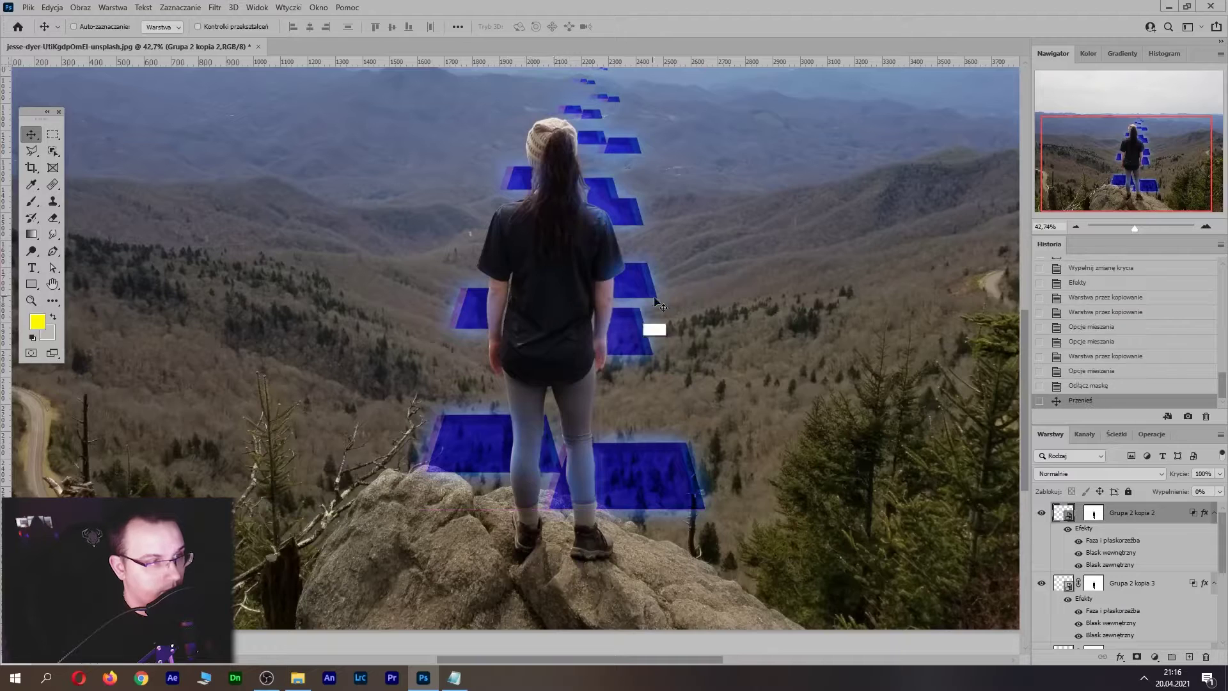
Unlink the masks of Grupa 2 kopia 3 and Grupa 2 kopia and offset their tiles sideways
{"action": "left_click", "coordinate": [1065, 583]}
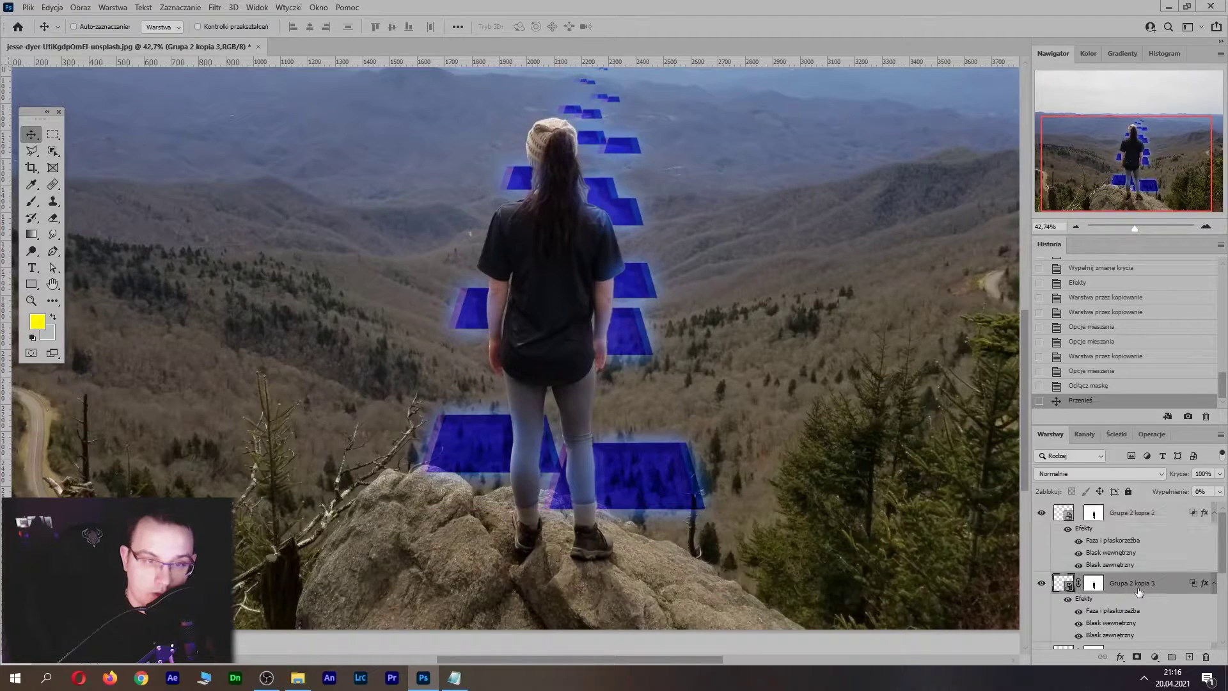
{"action": "left_click", "coordinate": [1079, 584]}
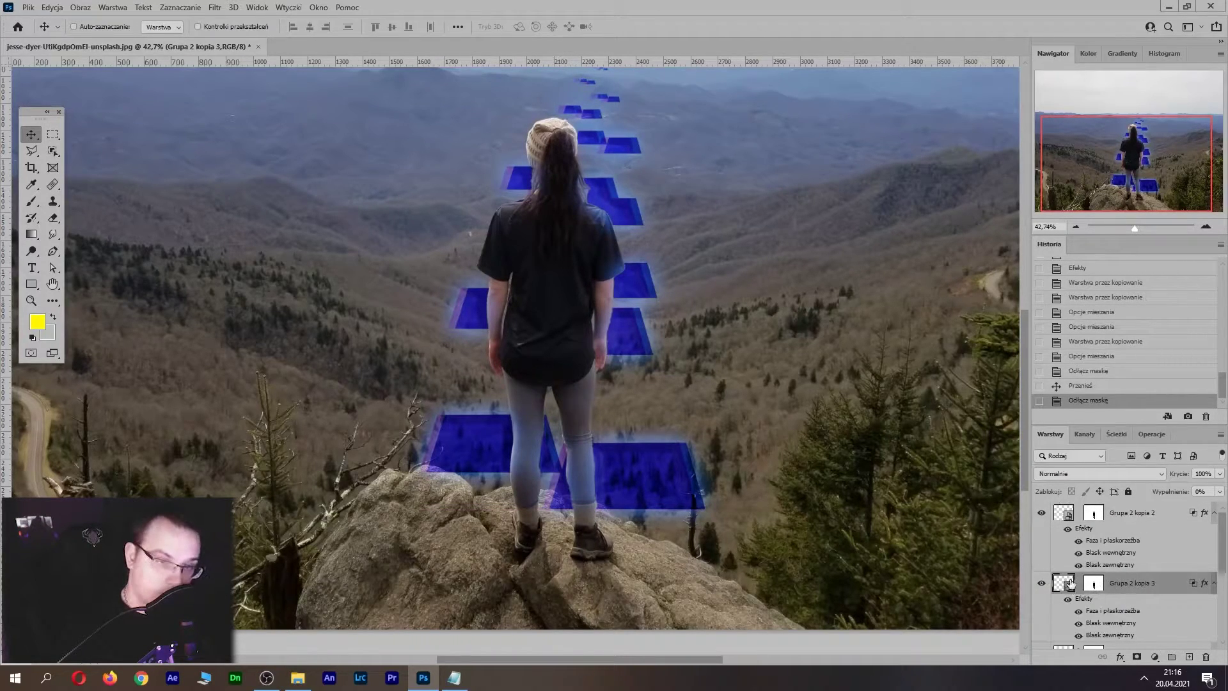
{"action": "left_click_drag", "start_coordinate": [662, 391], "coordinate": [643, 453]}
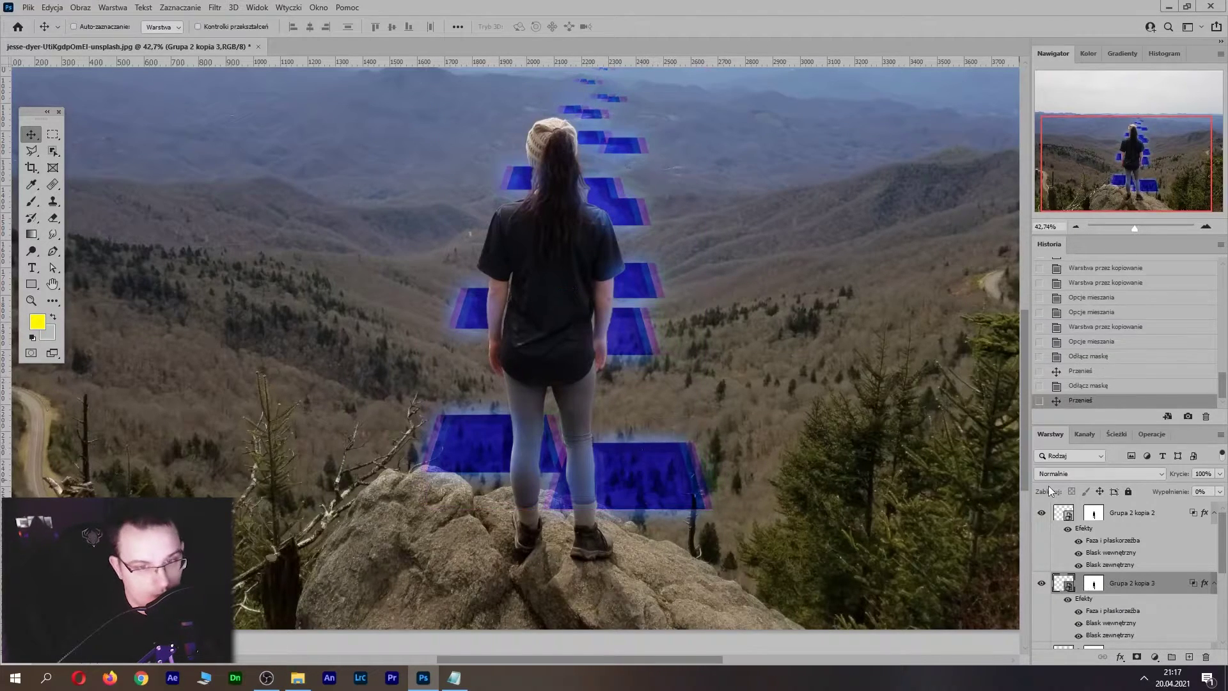
{"action": "scroll", "coordinate": [1220, 556], "scroll_direction": "down", "scroll_amount": 2}
{"action": "left_click", "coordinate": [1136, 562]}
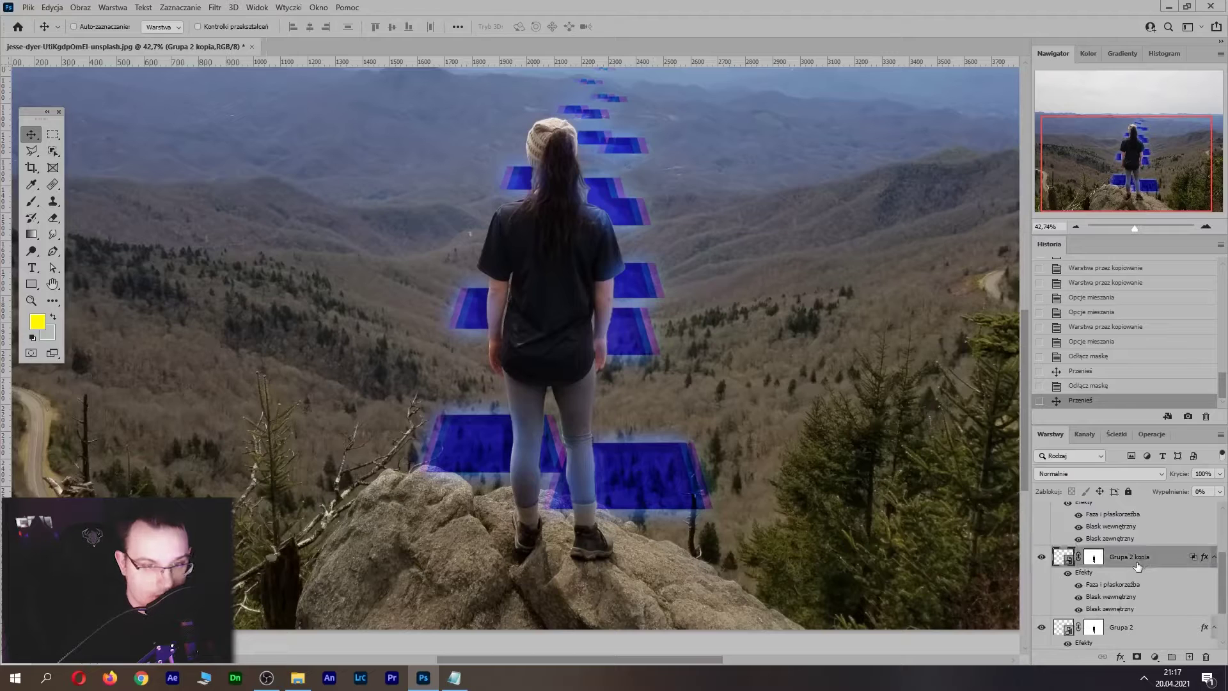
{"action": "left_click", "coordinate": [1079, 559]}
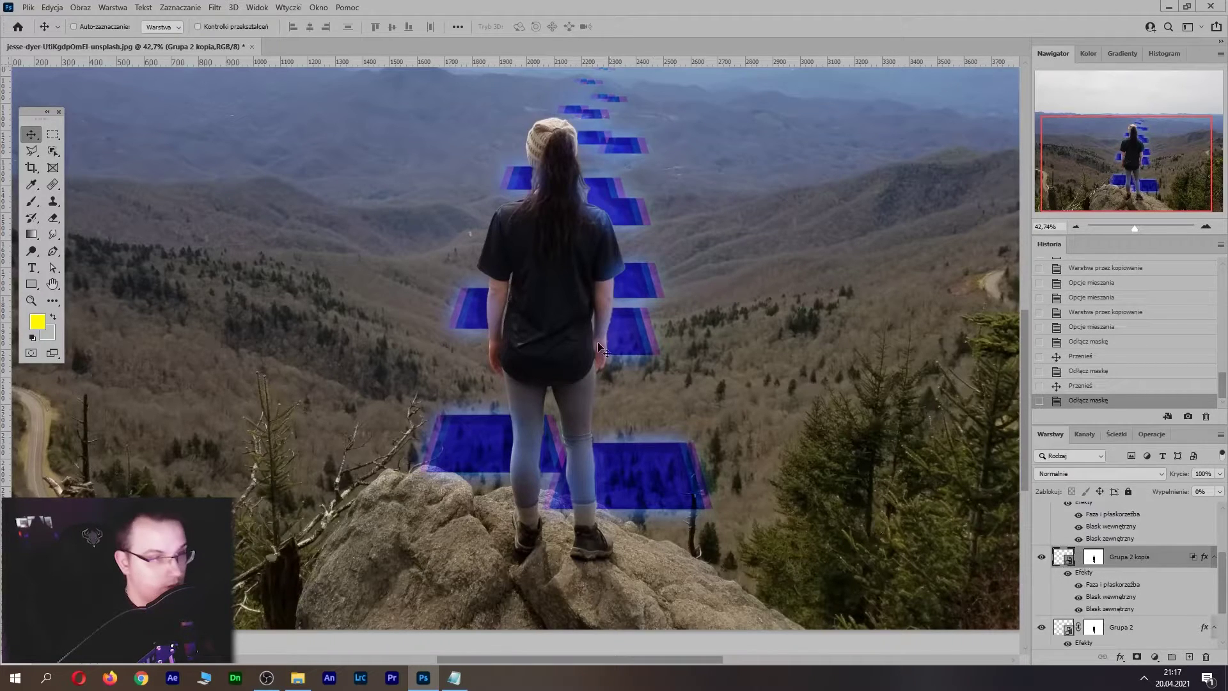
{"action": "left_click_drag", "start_coordinate": [621, 454], "coordinate": [637, 452]}
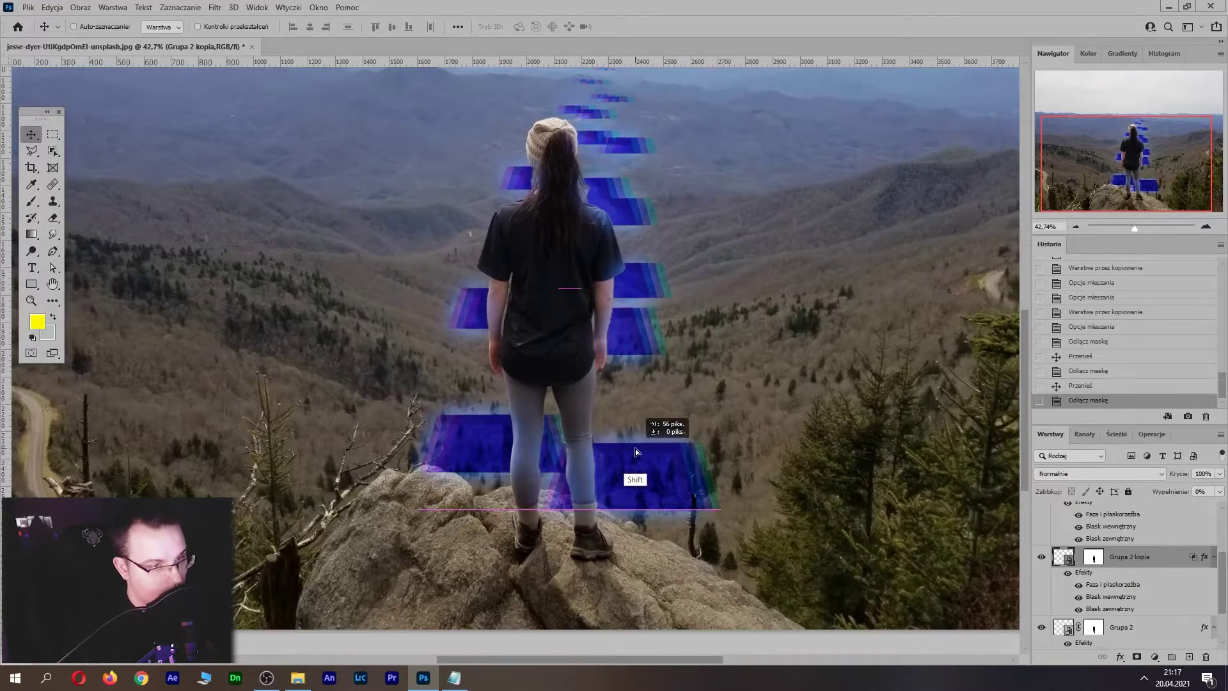
{"action": "left_click_drag", "start_coordinate": [636, 453], "coordinate": [654, 459]}
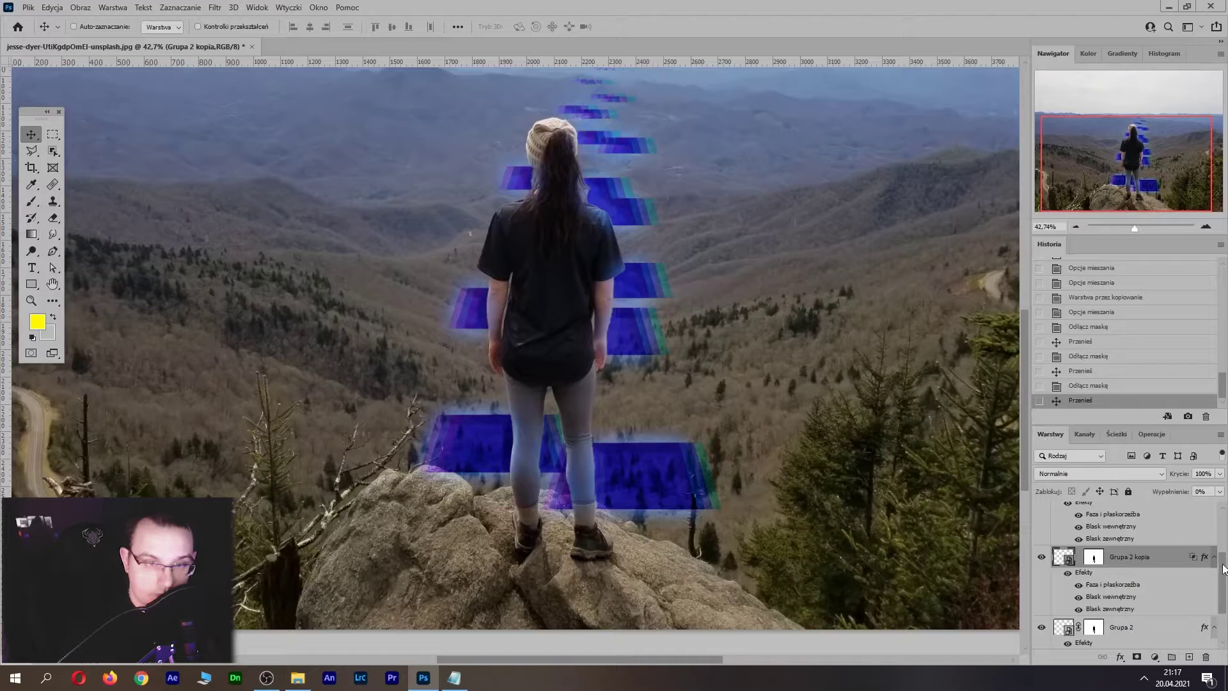
{"action": "left_click_drag", "start_coordinate": [1224, 568], "coordinate": [1191, 528]}
Adjust Grupa 2 kopia 3's channels and add a red Color Overlay
{"action": "double_click", "coordinate": [1174, 586]}
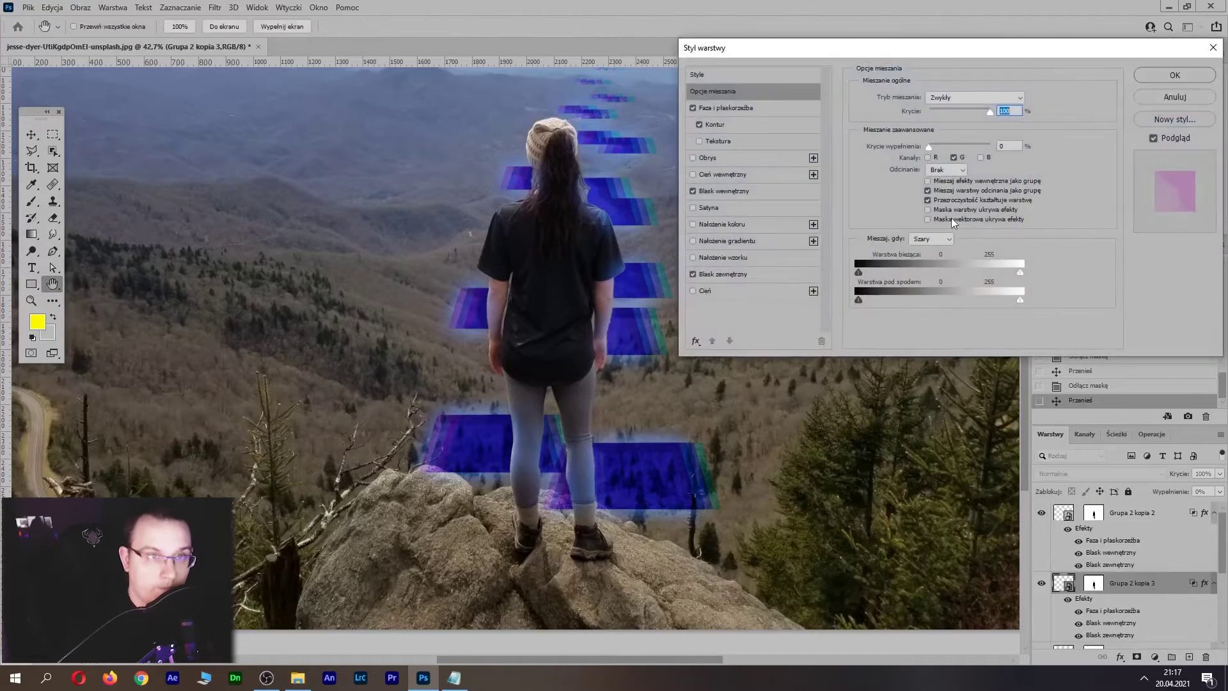
{"action": "left_click", "coordinate": [928, 157]}
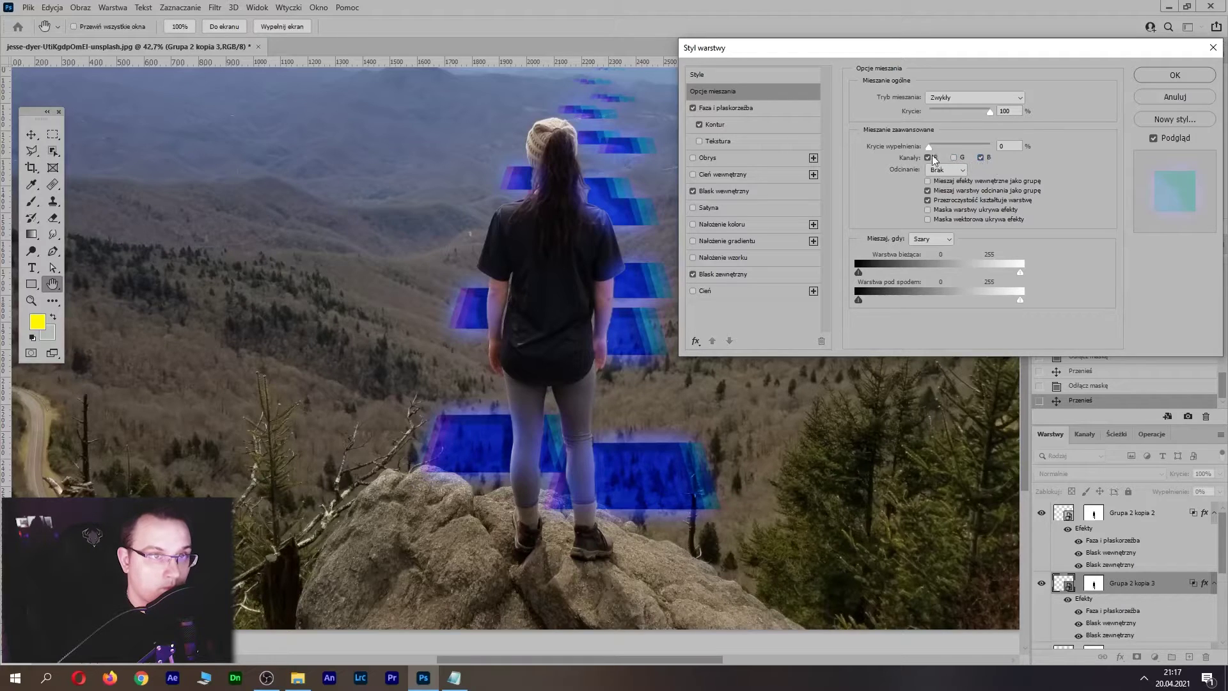
{"action": "left_click", "coordinate": [928, 158]}
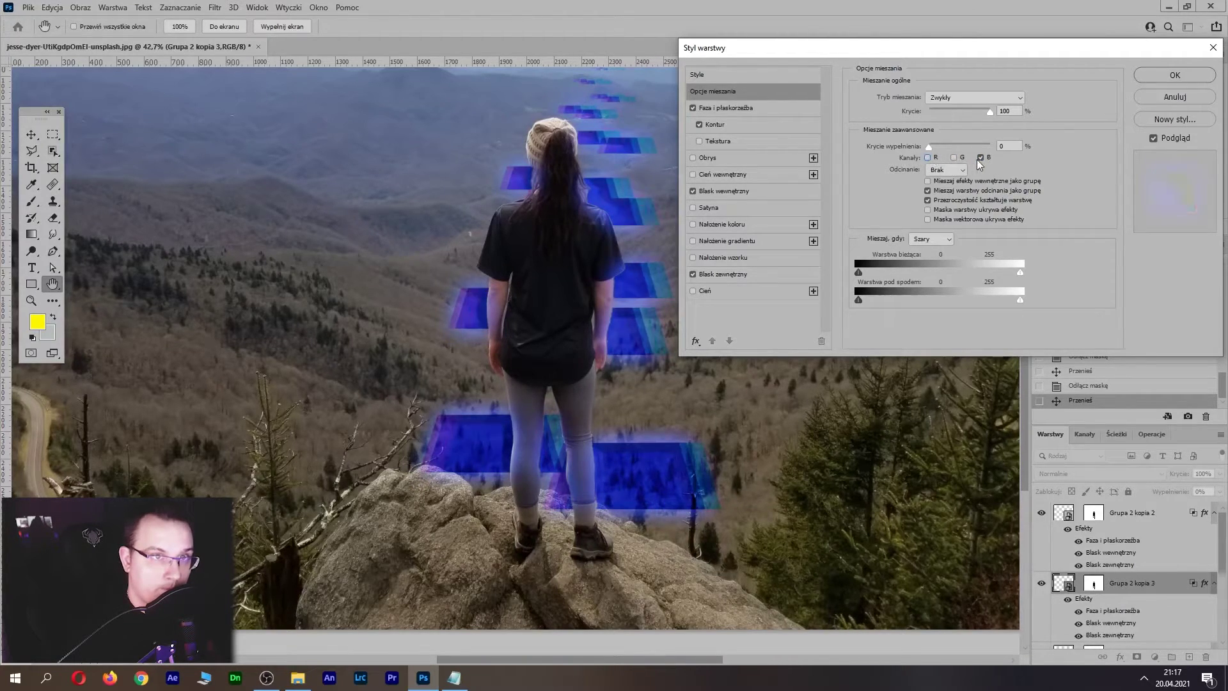
{"action": "left_click", "coordinate": [981, 158]}
{"action": "left_click", "coordinate": [954, 158]}
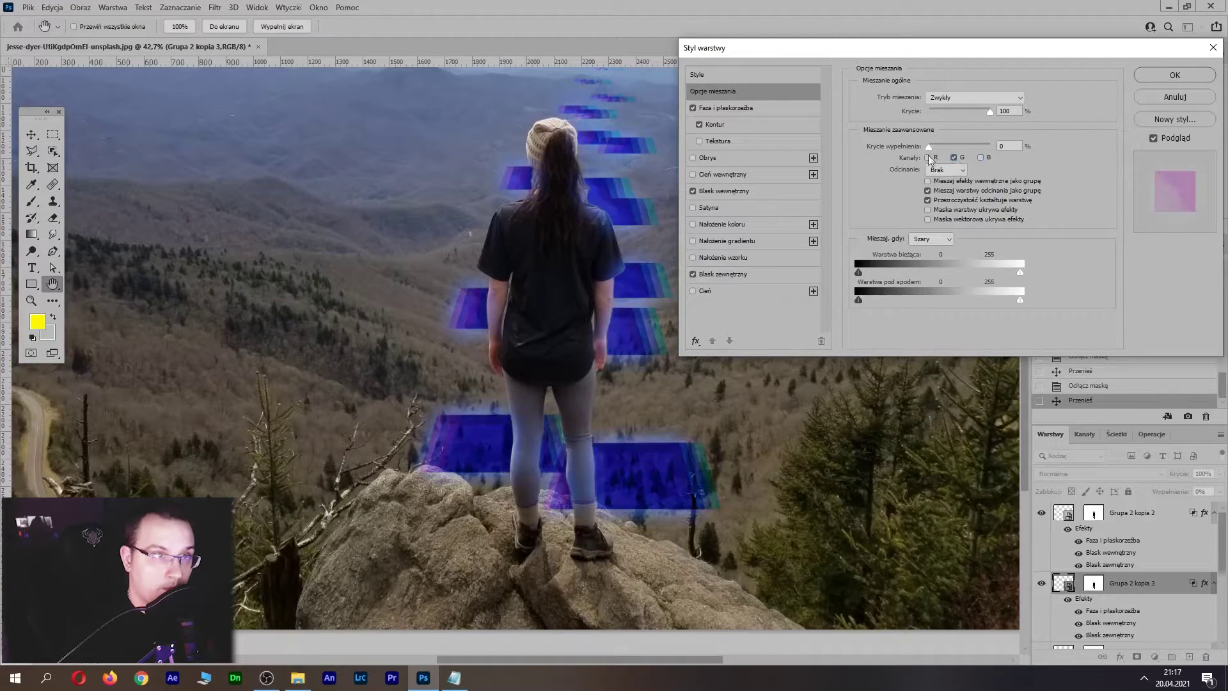
{"action": "left_click", "coordinate": [758, 227]}
{"action": "left_click", "coordinate": [1024, 101]}
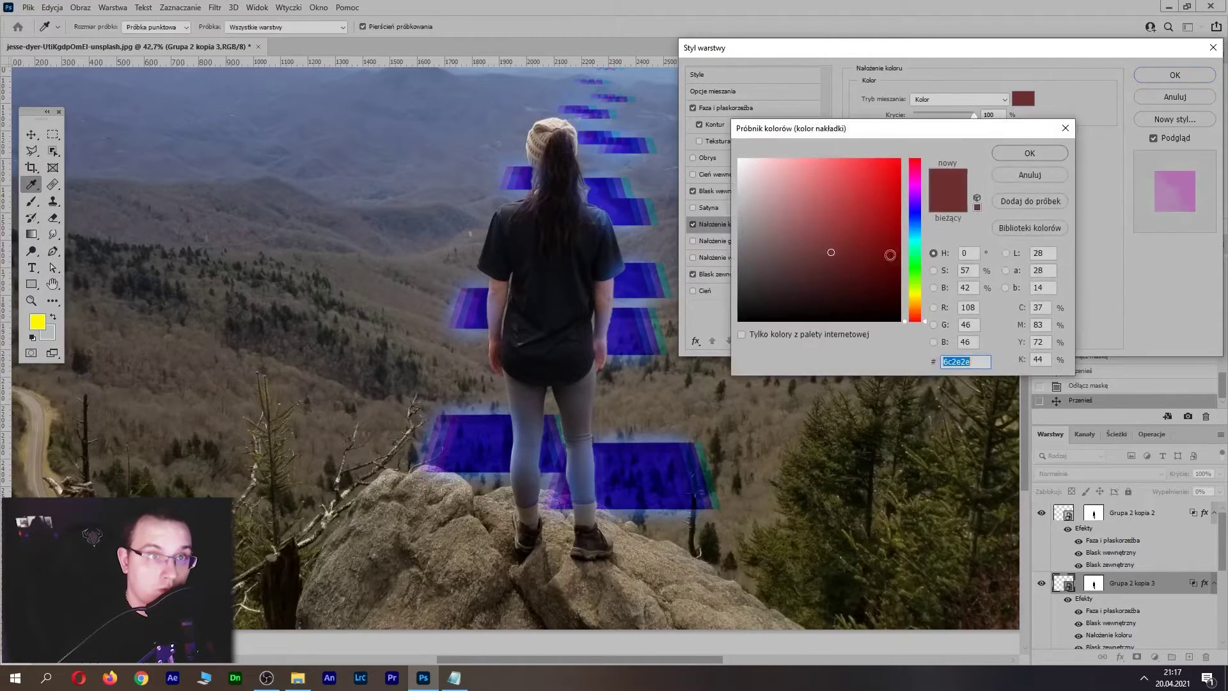
{"action": "left_click", "coordinate": [902, 164]}
{"action": "left_click", "coordinate": [1019, 159]}
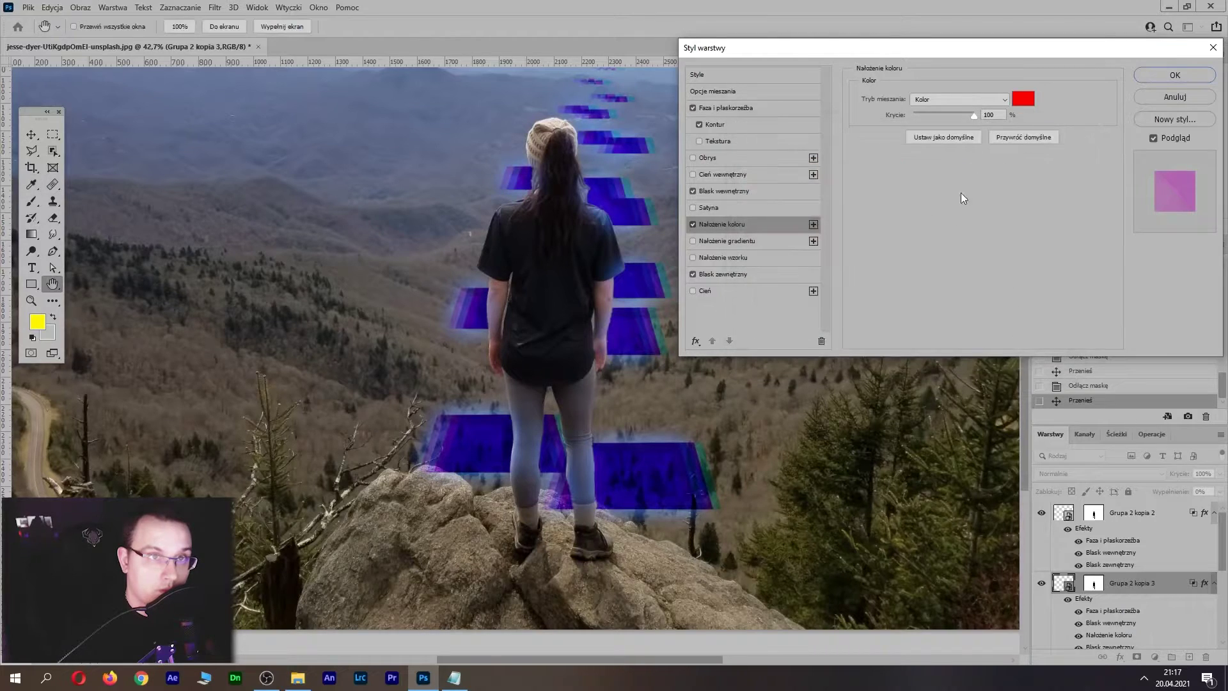
Keep only the R channel for Grupa 2 kopia 3 and set its opacity to 45%
{"action": "left_click", "coordinate": [770, 75]}
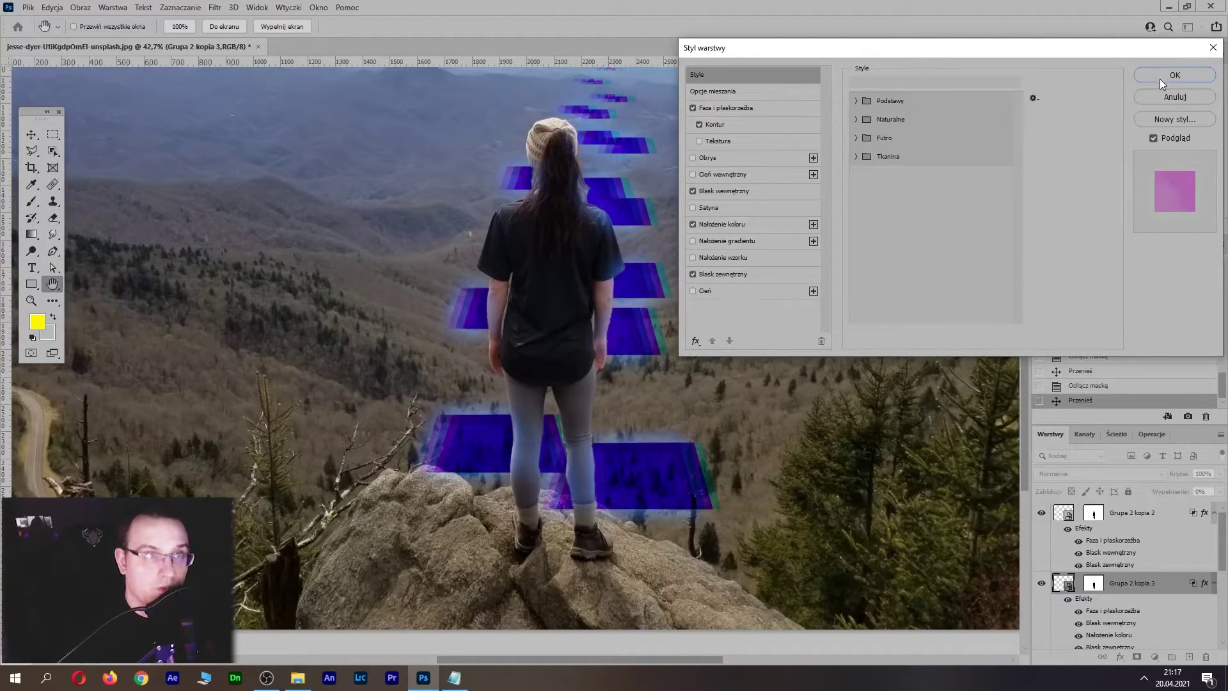
{"action": "left_click", "coordinate": [751, 91]}
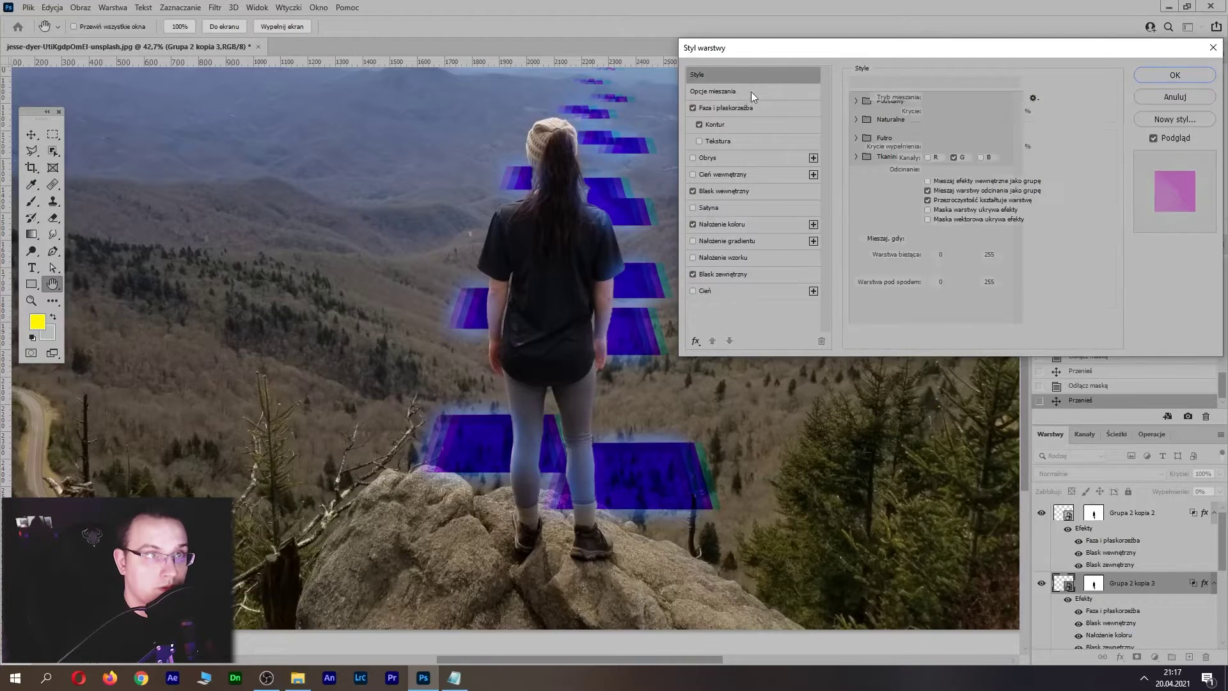
{"action": "left_click", "coordinate": [928, 157]}
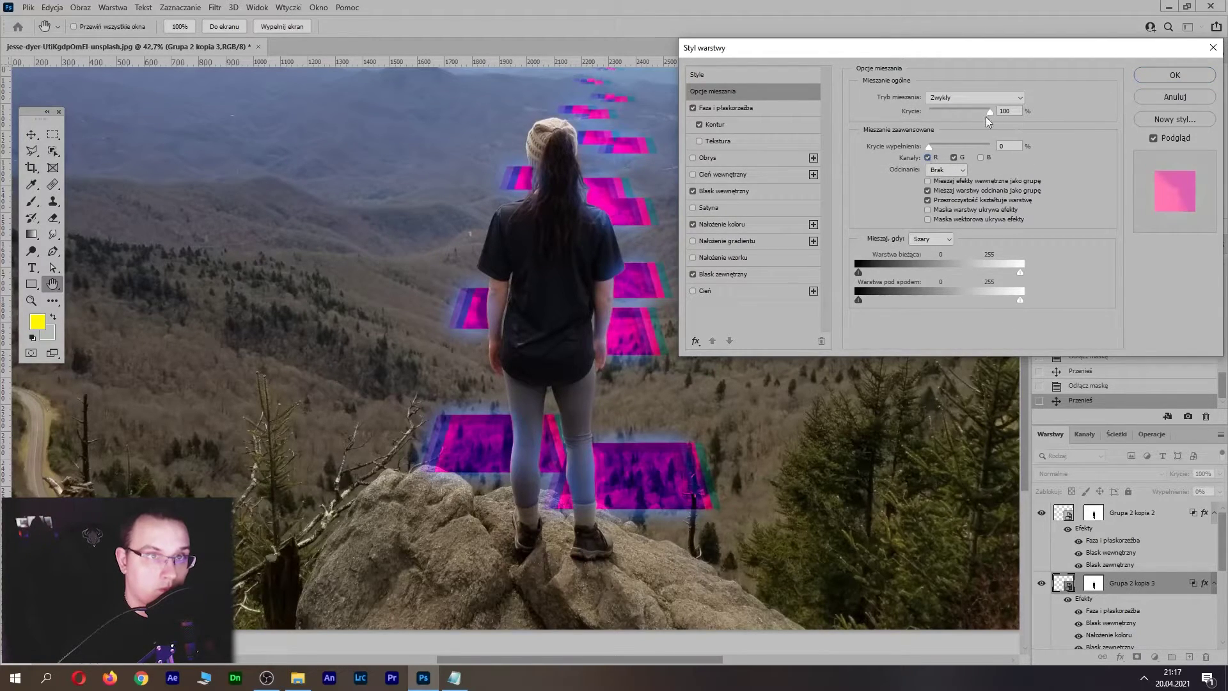
{"action": "left_click_drag", "start_coordinate": [987, 115], "coordinate": [956, 112]}
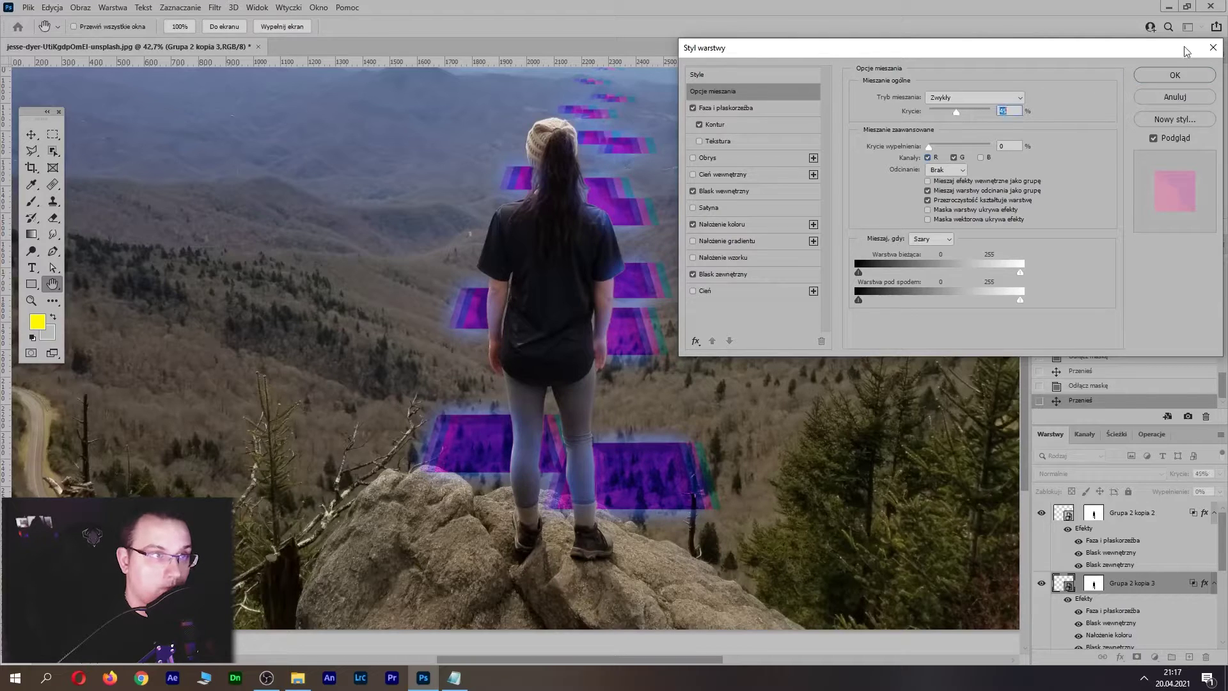
{"action": "left_click", "coordinate": [1167, 76]}
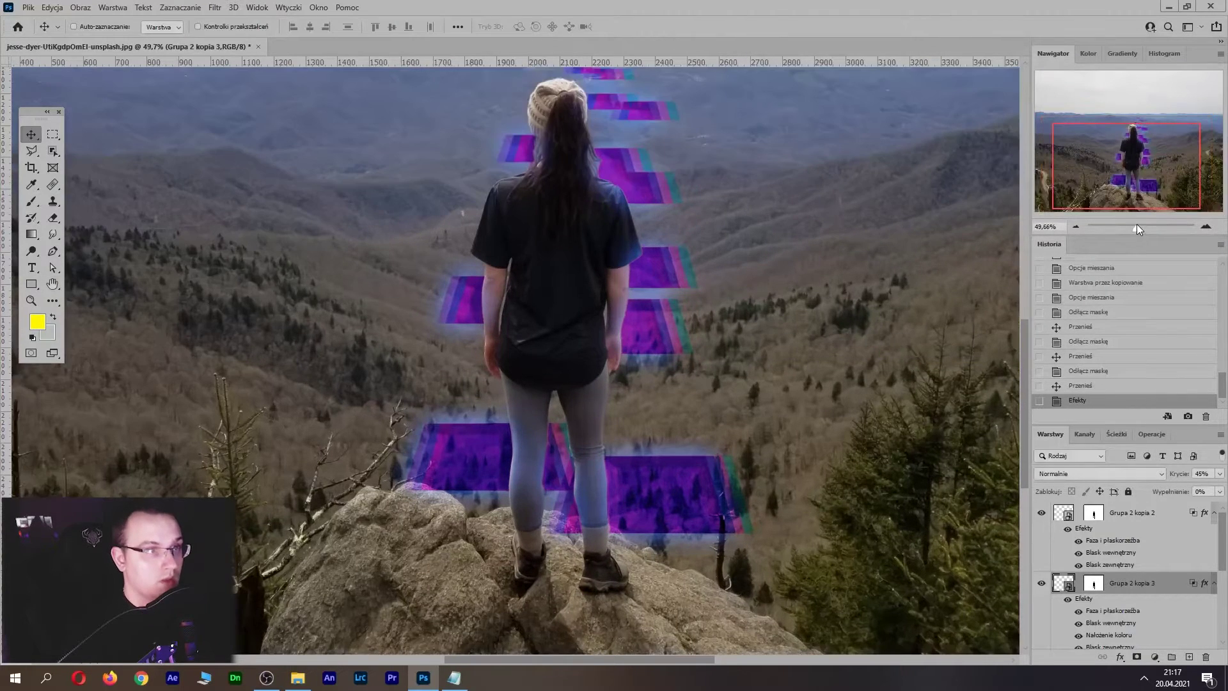
Duplicate Grupa 2 kopia 2, shift the copy down and fade it to 43% opacity
{"action": "left_click_drag", "start_coordinate": [1136, 231], "coordinate": [1133, 232]}
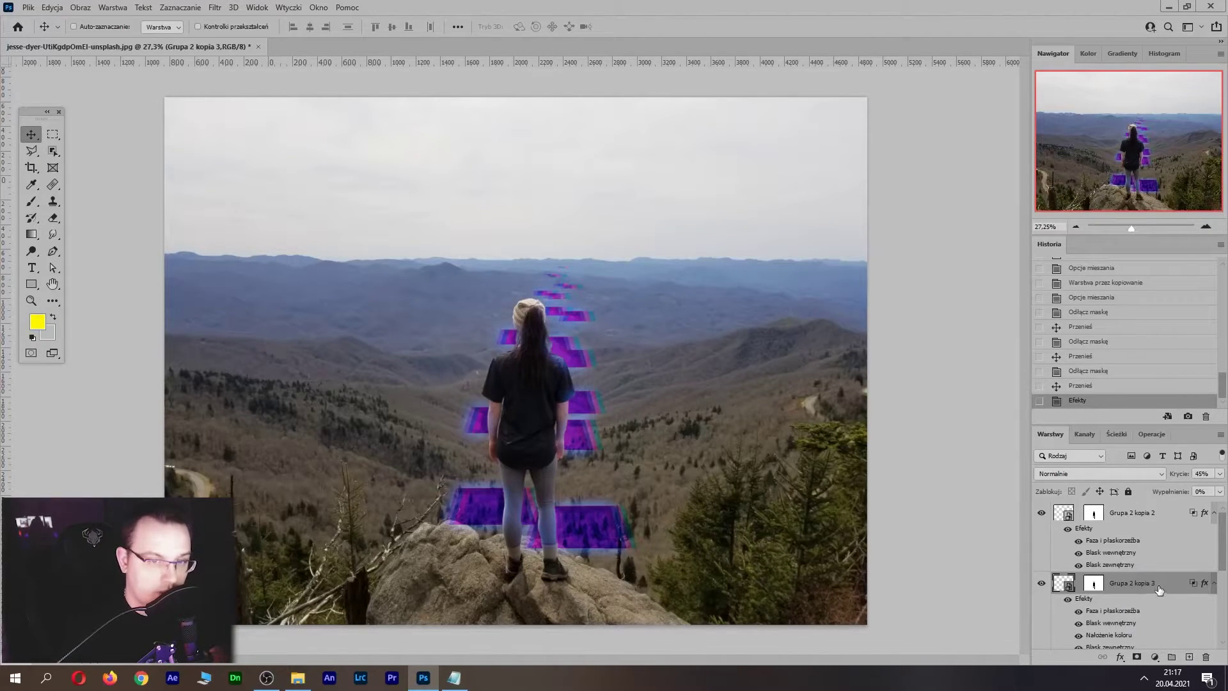
{"action": "left_click", "coordinate": [1151, 518]}
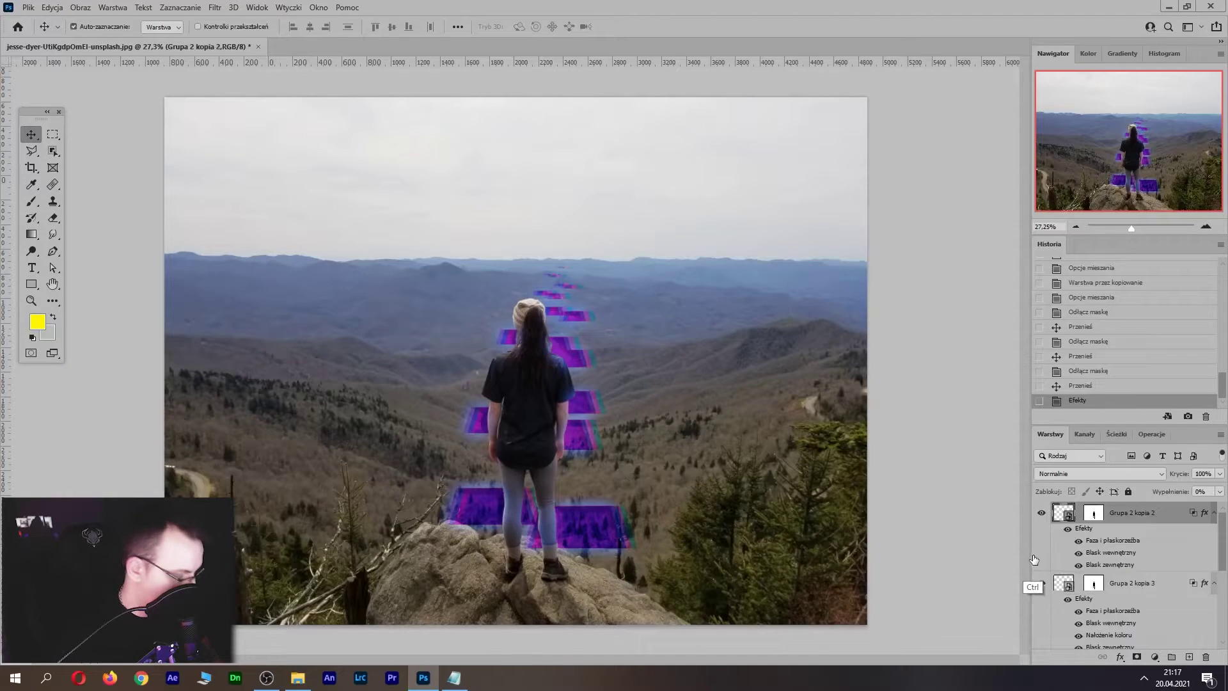
{"action": "key", "text": "ctrl+j"}
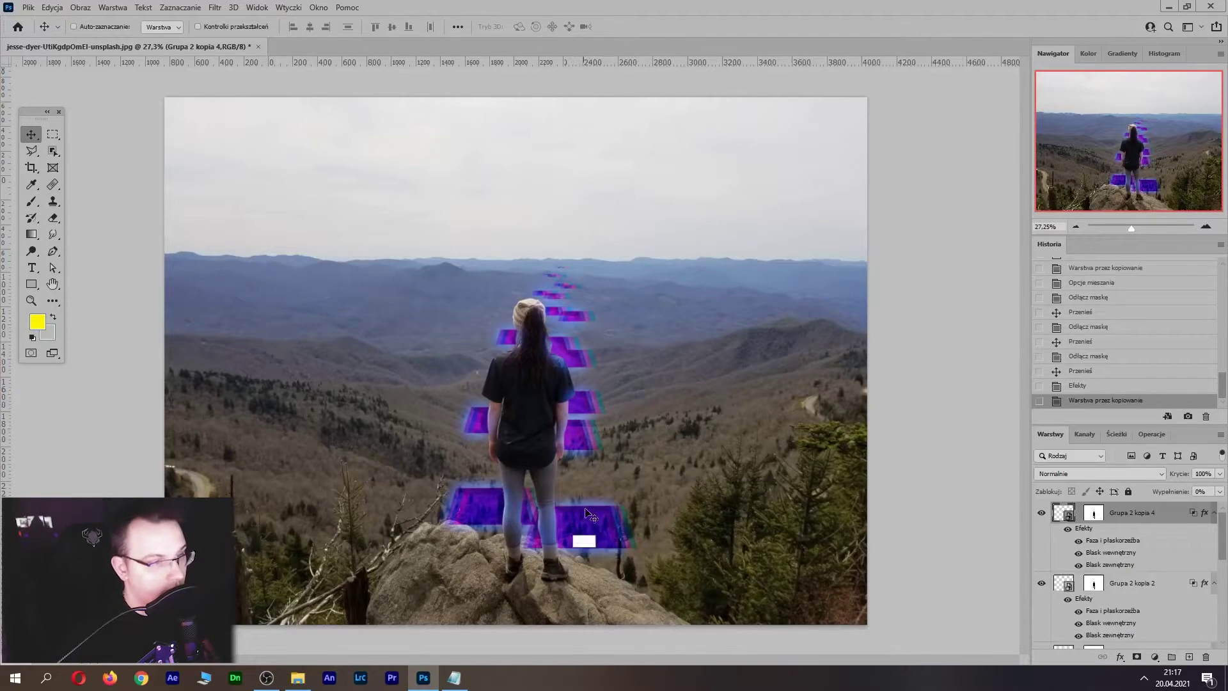
{"action": "left_click_drag", "start_coordinate": [595, 513], "coordinate": [596, 521]}
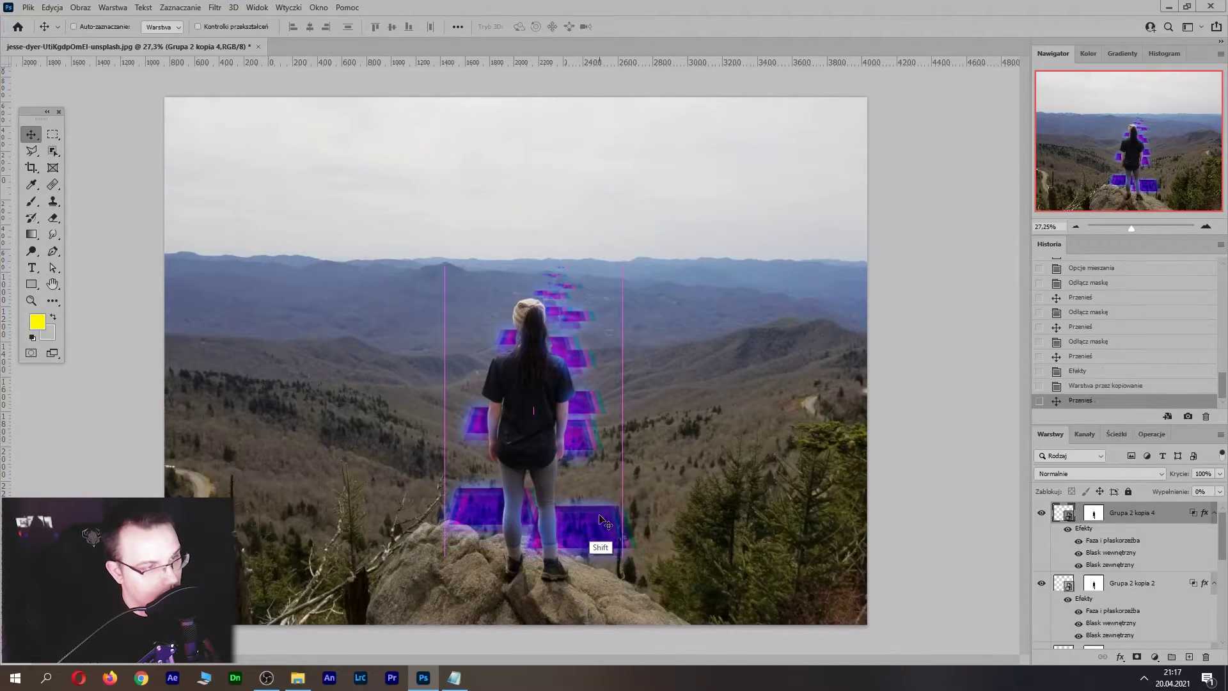
{"action": "left_click_drag", "start_coordinate": [1181, 476], "coordinate": [1163, 477]}
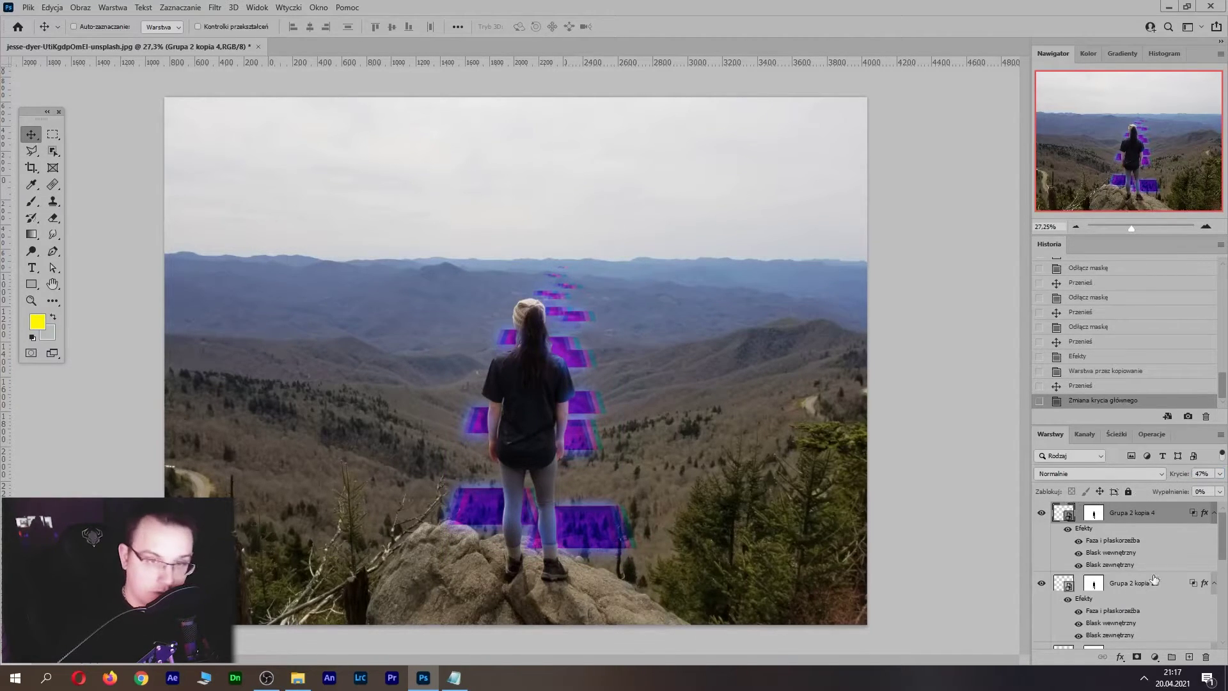
Make another copy shifted further down and faded to 13% opacity
{"action": "left_click", "coordinate": [1123, 590]}
{"action": "key", "text": "ctrl+j"}
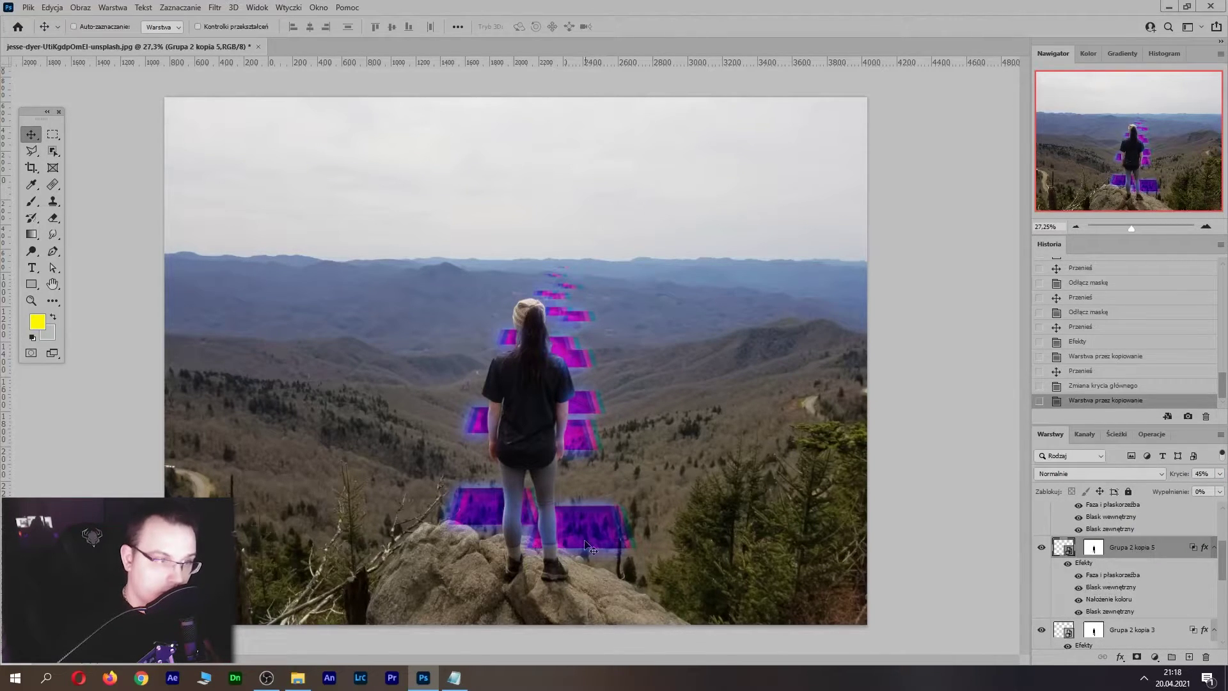
{"action": "left_click_drag", "start_coordinate": [593, 522], "coordinate": [593, 531]}
{"action": "left_click_drag", "start_coordinate": [1182, 476], "coordinate": [1171, 477]}
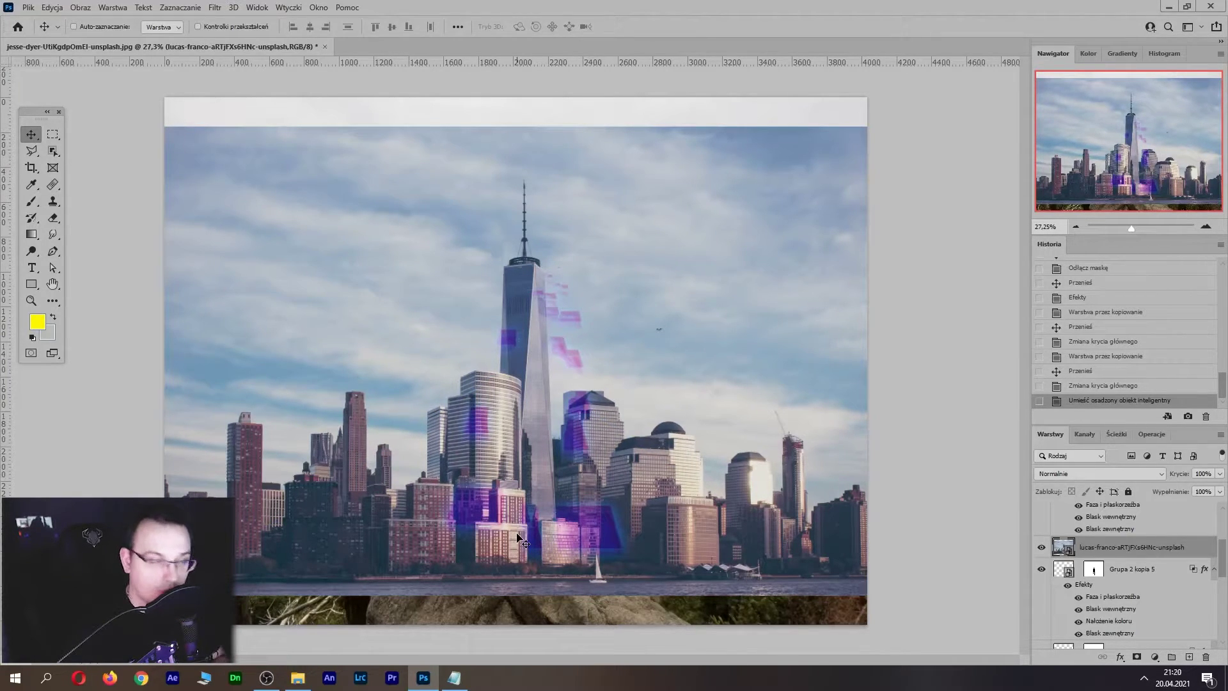
Move the city photo below the glitch groups and shrink it to sit above the horizon
{"action": "mouse_move", "coordinate": [1133, 548]}
{"action": "left_mouse_down"}
{"action": "mouse_move", "coordinate": [1113, 649]}
{"action": "mouse_move", "coordinate": [1110, 635]}
{"action": "left_mouse_up"}
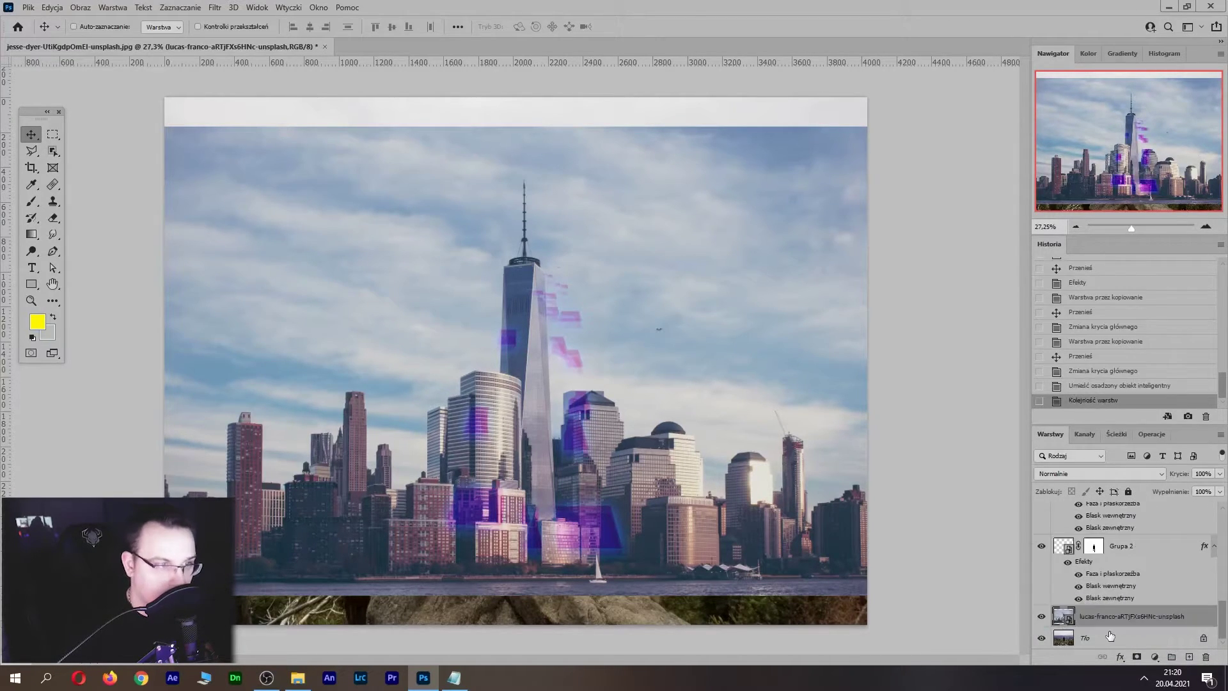
{"action": "key", "text": "ctrl"}
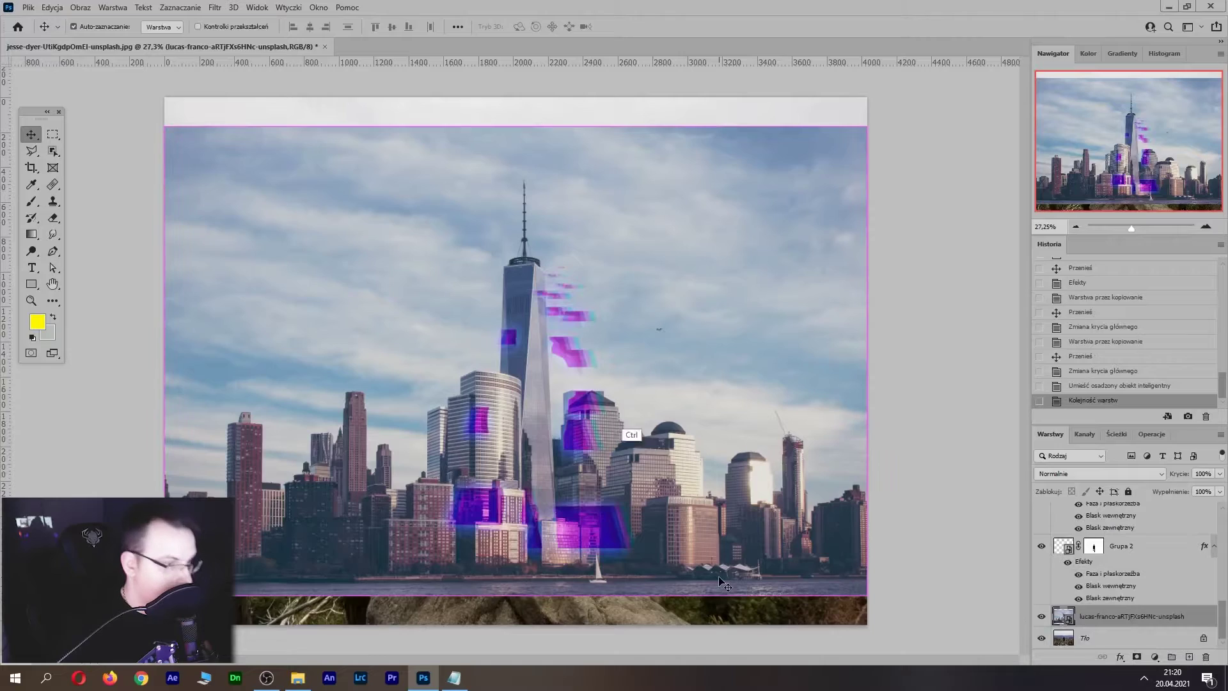
{"action": "key", "text": "ctrl+t"}
{"action": "mouse_move", "coordinate": [527, 538]}
{"action": "left_mouse_down"}
{"action": "mouse_move", "coordinate": [530, 179]}
{"action": "mouse_move", "coordinate": [546, 295]}
{"action": "left_mouse_up"}
{"action": "left_click_drag", "start_coordinate": [522, 358], "coordinate": [518, 154]}
{"action": "left_click_drag", "start_coordinate": [546, 114], "coordinate": [559, 237]}
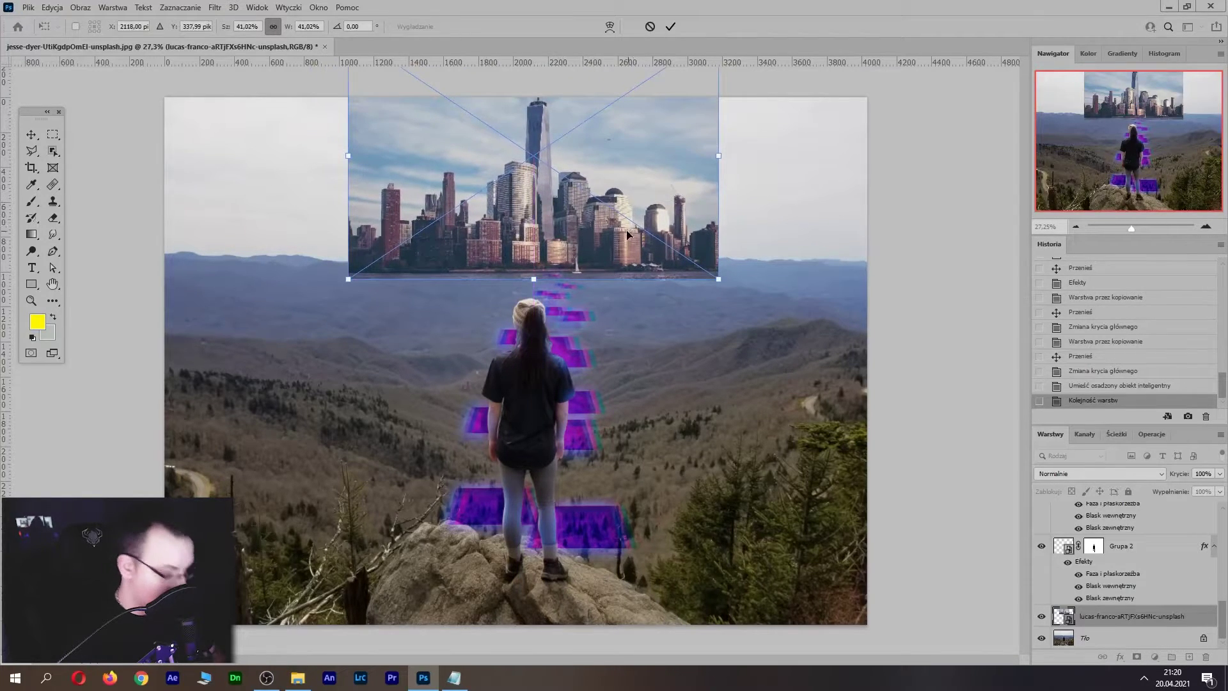
{"action": "key", "text": "Return"}
Select the skyline buildings with Object Selection and mask away everything else
{"action": "key", "text": "w"}
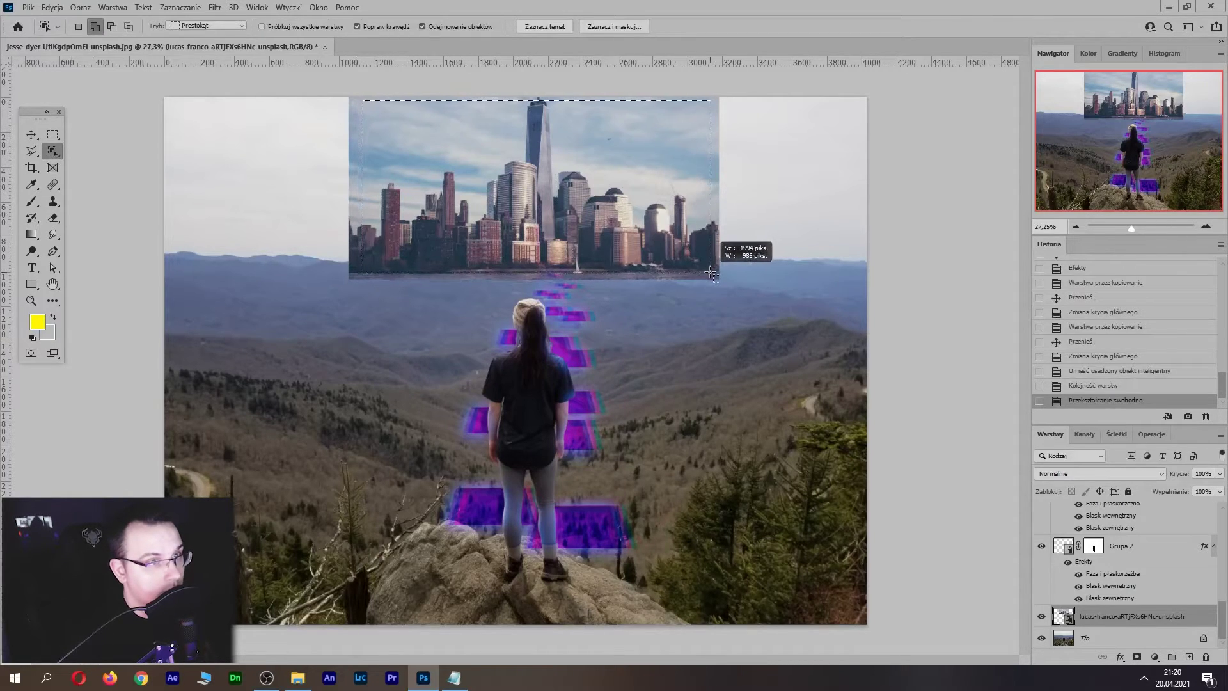
{"action": "left_click_drag", "start_coordinate": [369, 117], "coordinate": [719, 279]}
{"action": "left_click_drag", "start_coordinate": [530, 100], "coordinate": [551, 217]}
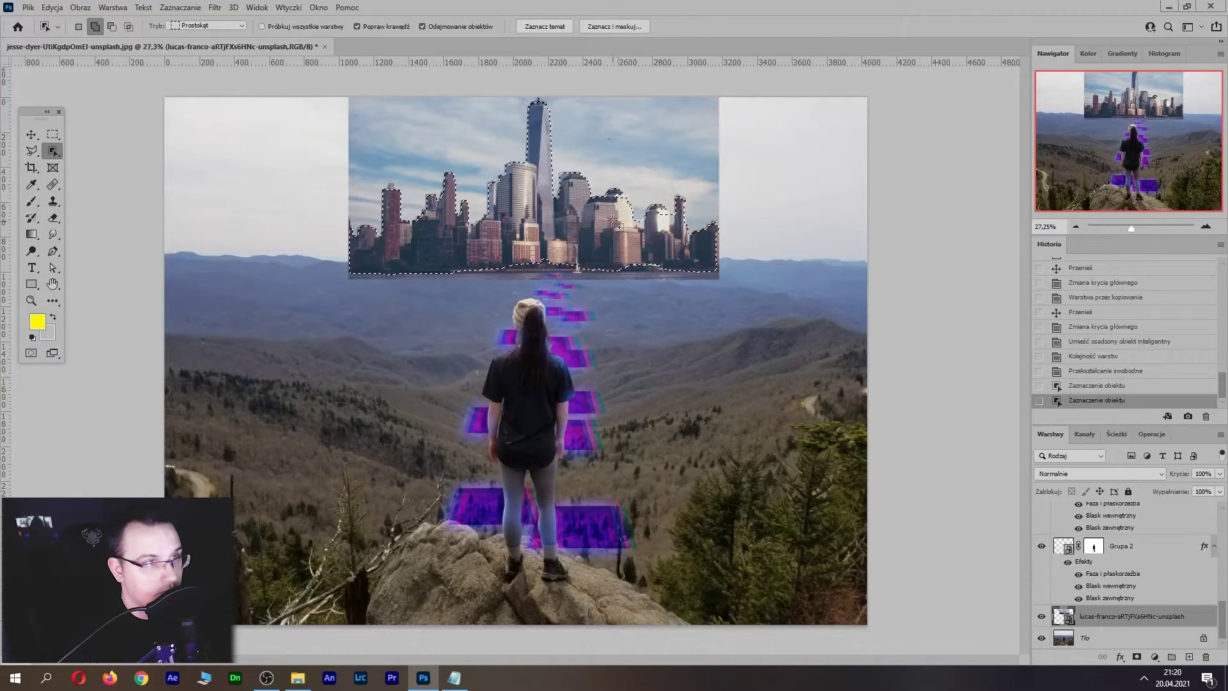
{"action": "left_click", "coordinate": [1136, 657]}
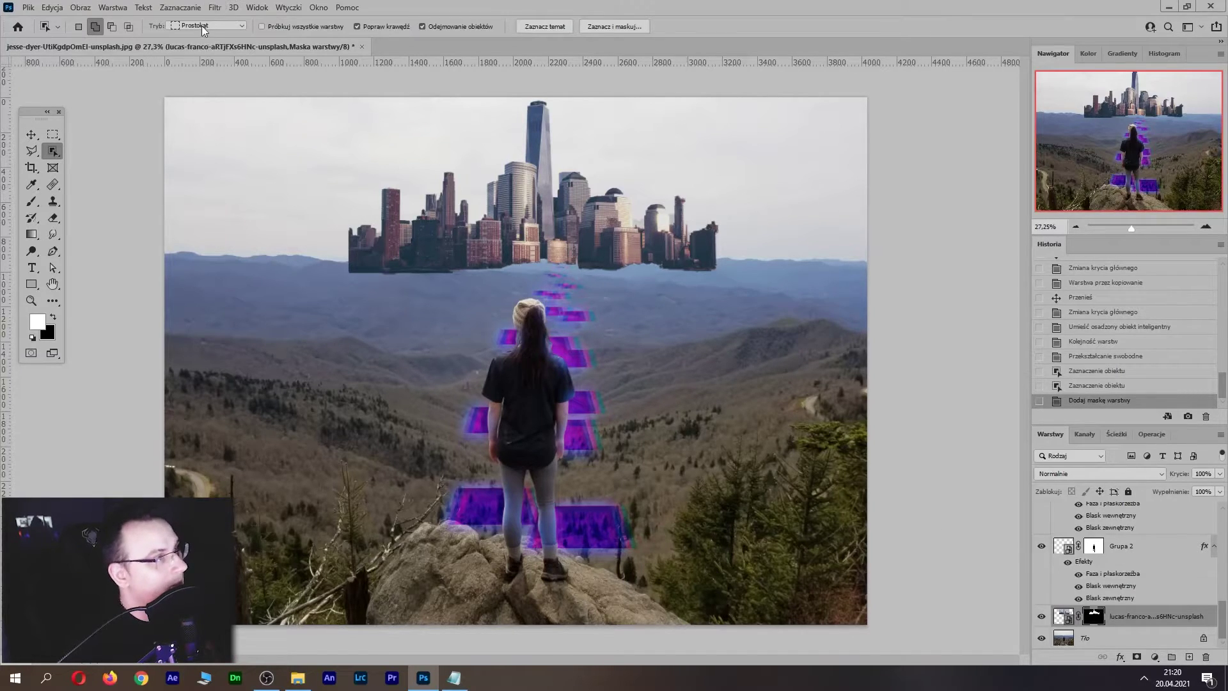
Try out Gaussian Blur radius values on the city layer, then close the dialog
{"action": "left_click", "coordinate": [216, 9]}
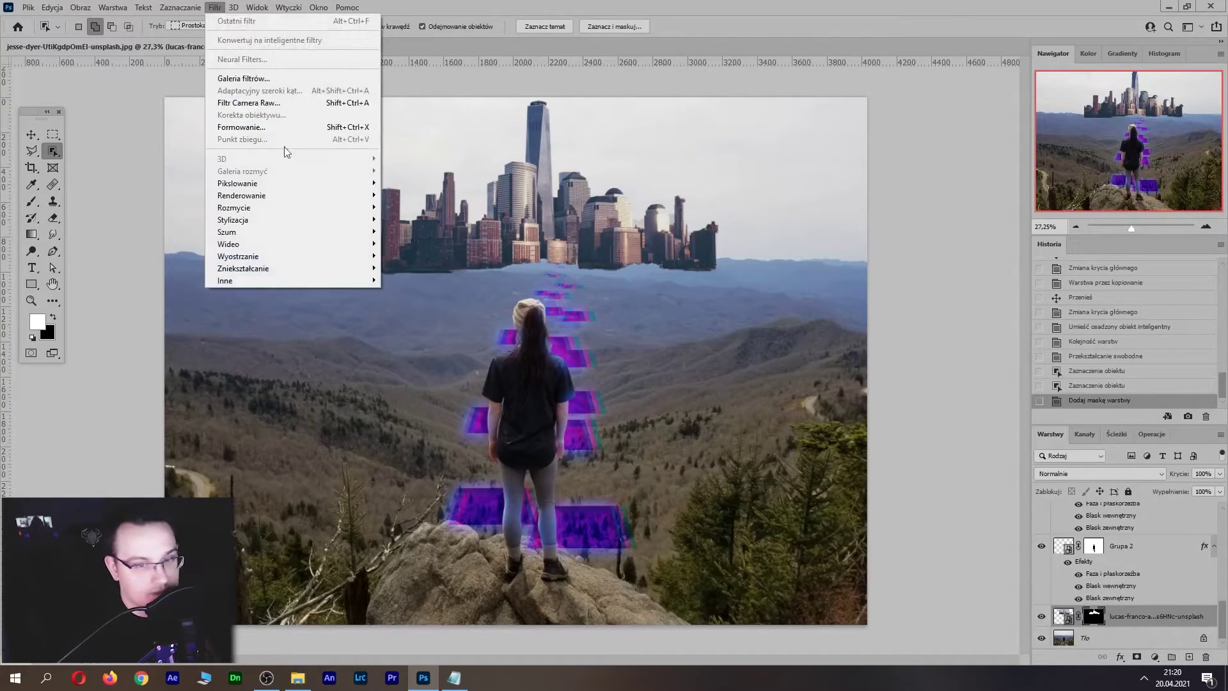
{"action": "mouse_move", "coordinate": [234, 208]}
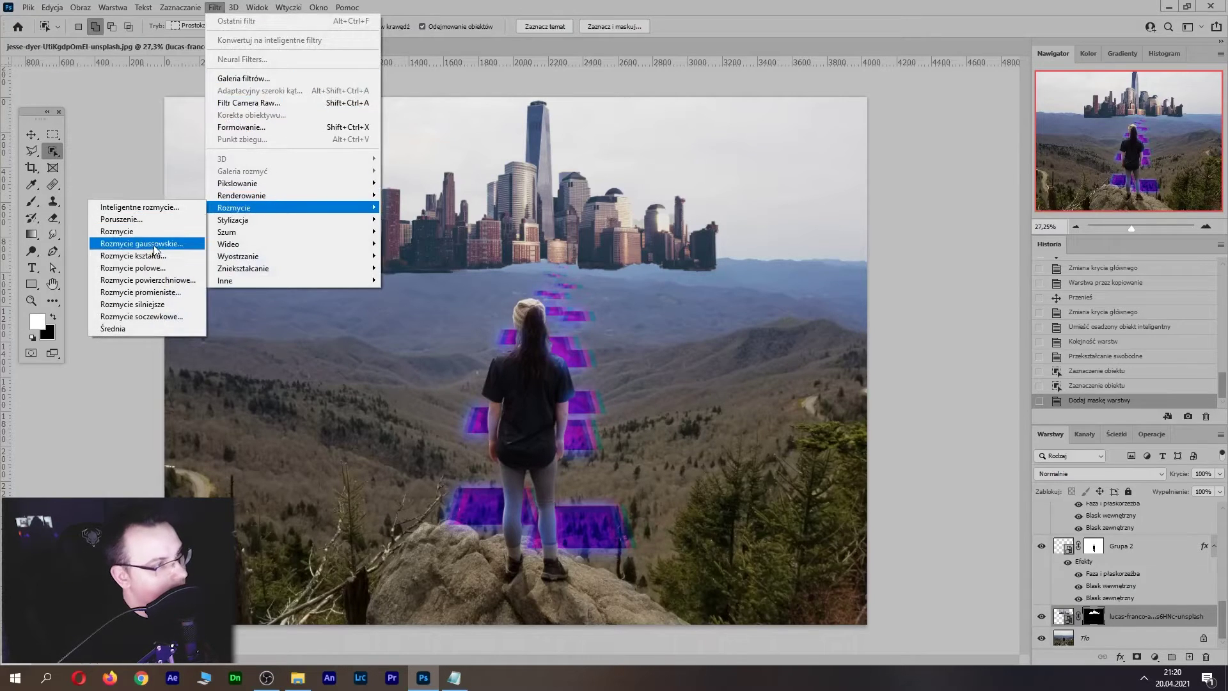
{"action": "left_click", "coordinate": [155, 246]}
{"action": "left_click_drag", "start_coordinate": [981, 275], "coordinate": [916, 275]}
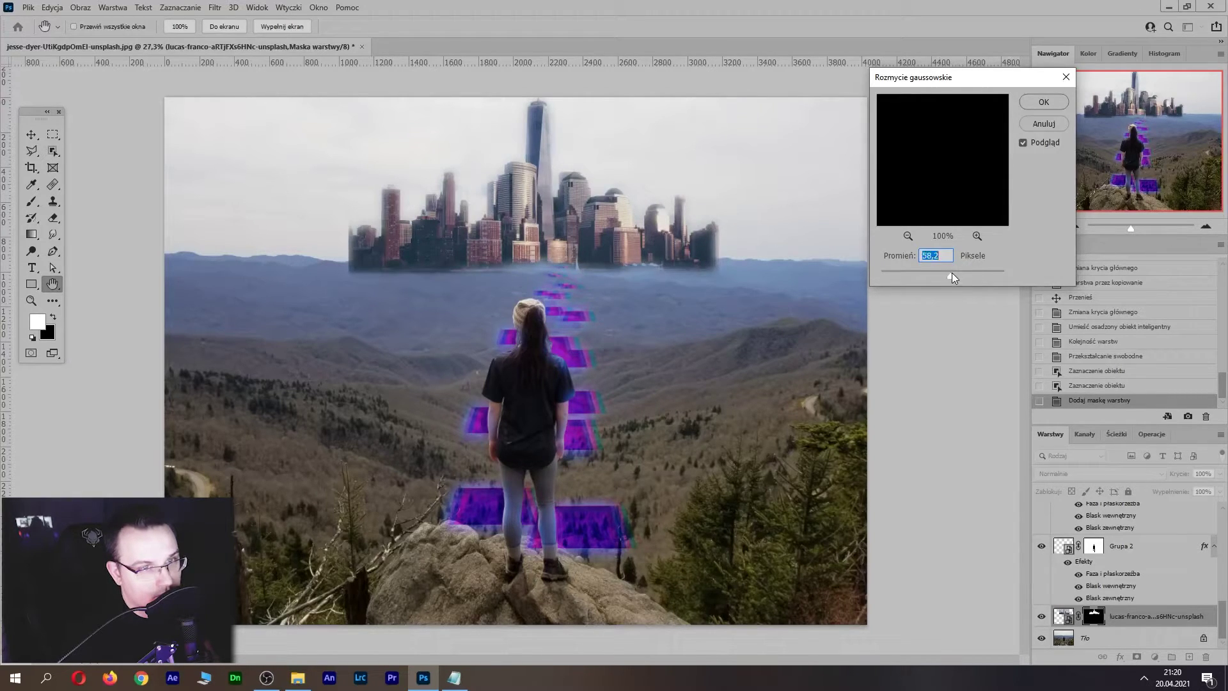
{"action": "left_click_drag", "start_coordinate": [952, 273], "coordinate": [973, 270]}
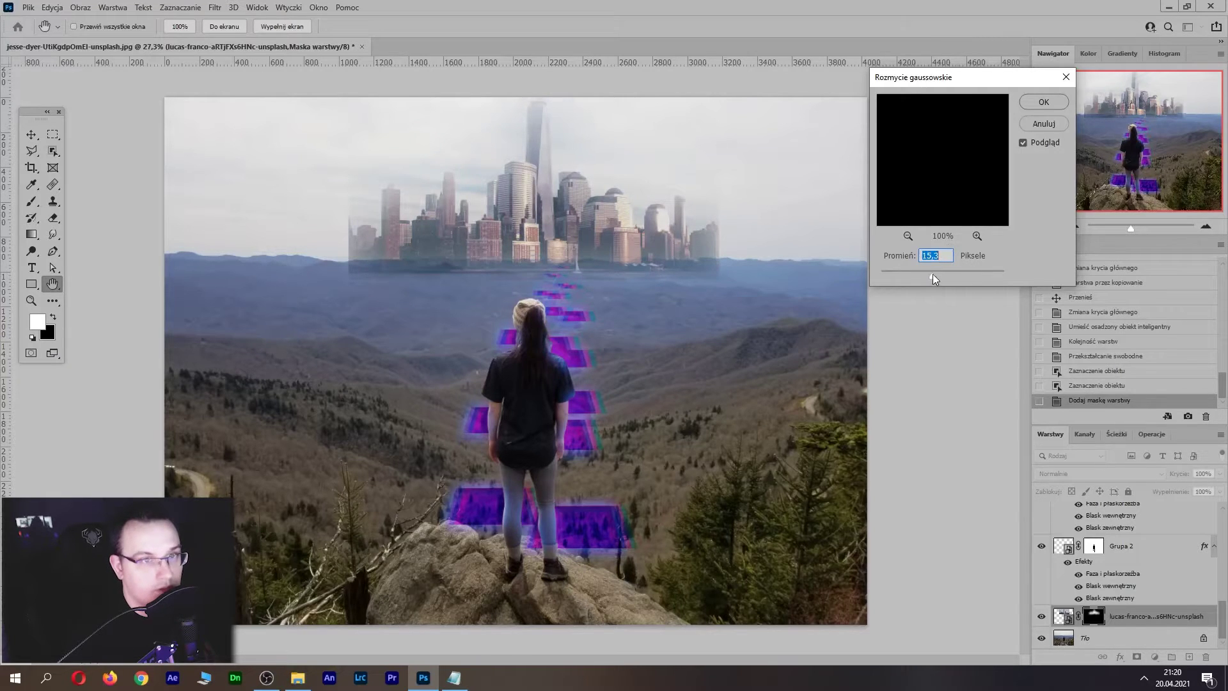
{"action": "left_click", "coordinate": [1053, 123]}
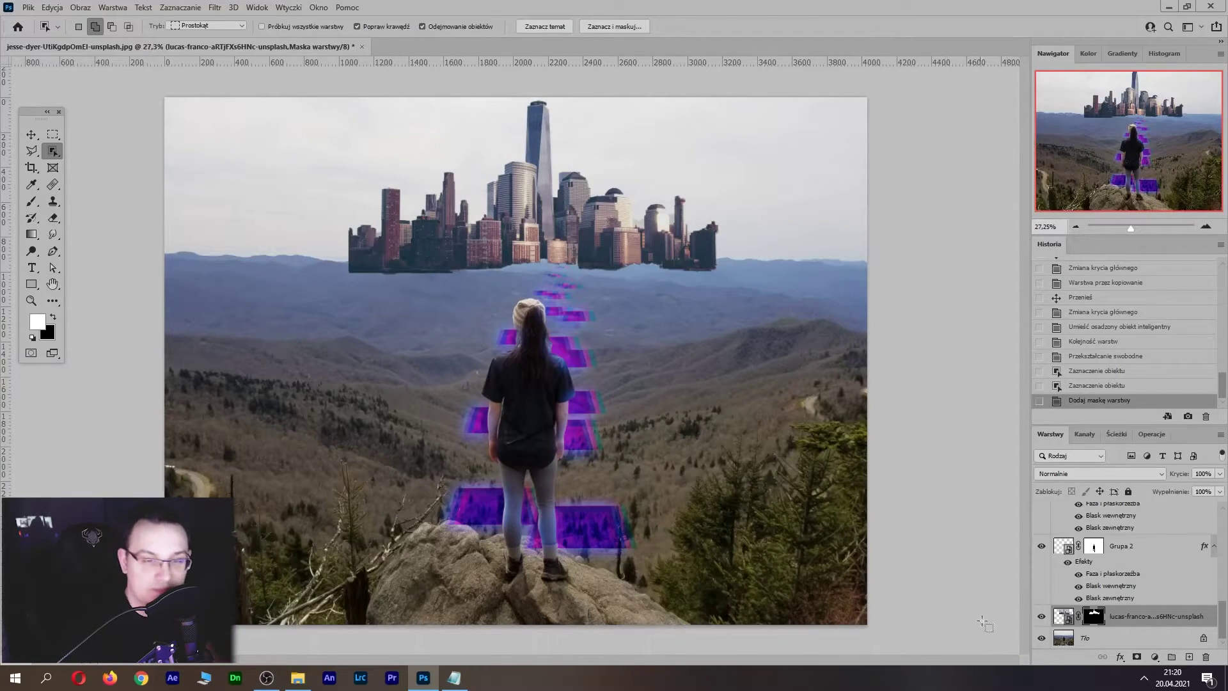
Apply a subtle Gaussian Blur to the city photo's pixels rather than its mask
{"action": "left_click", "coordinate": [1063, 617]}
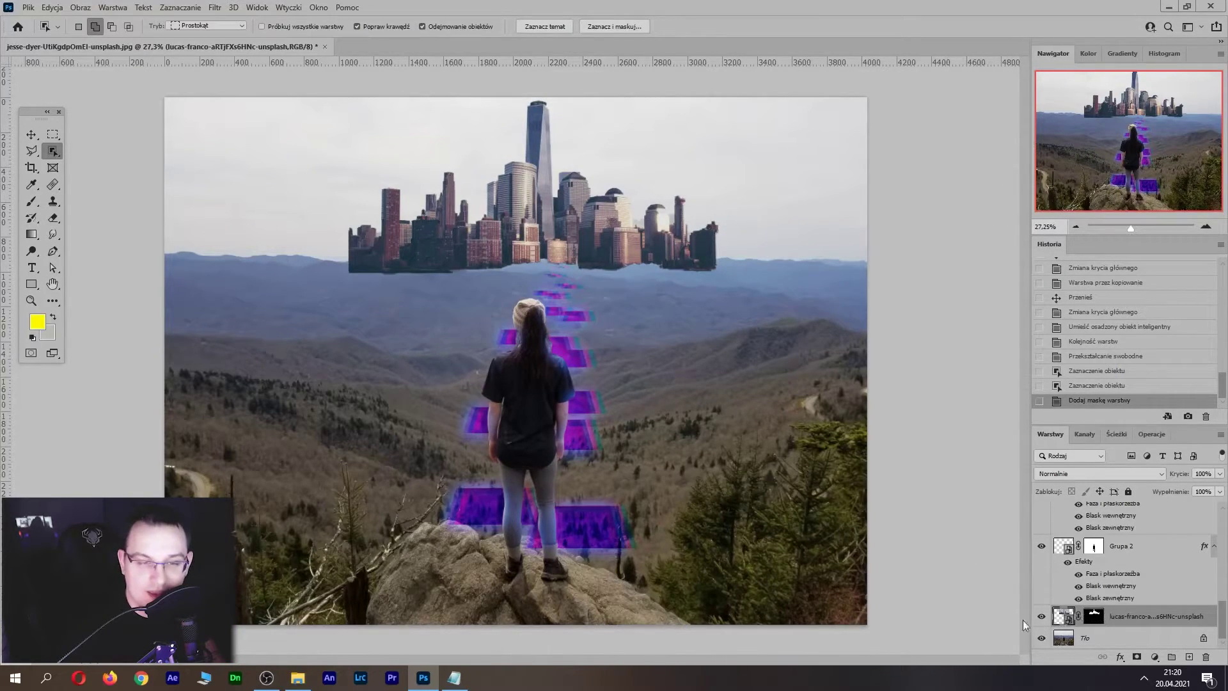
{"action": "left_click", "coordinate": [215, 8]}
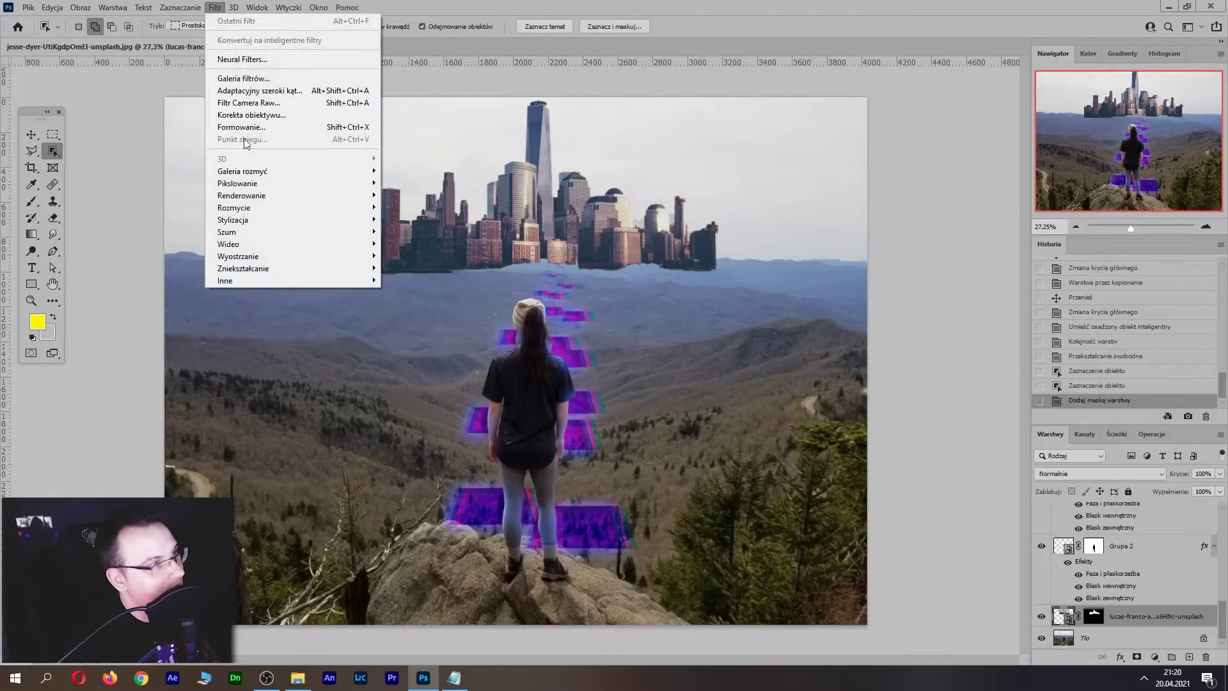
{"action": "mouse_move", "coordinate": [233, 208]}
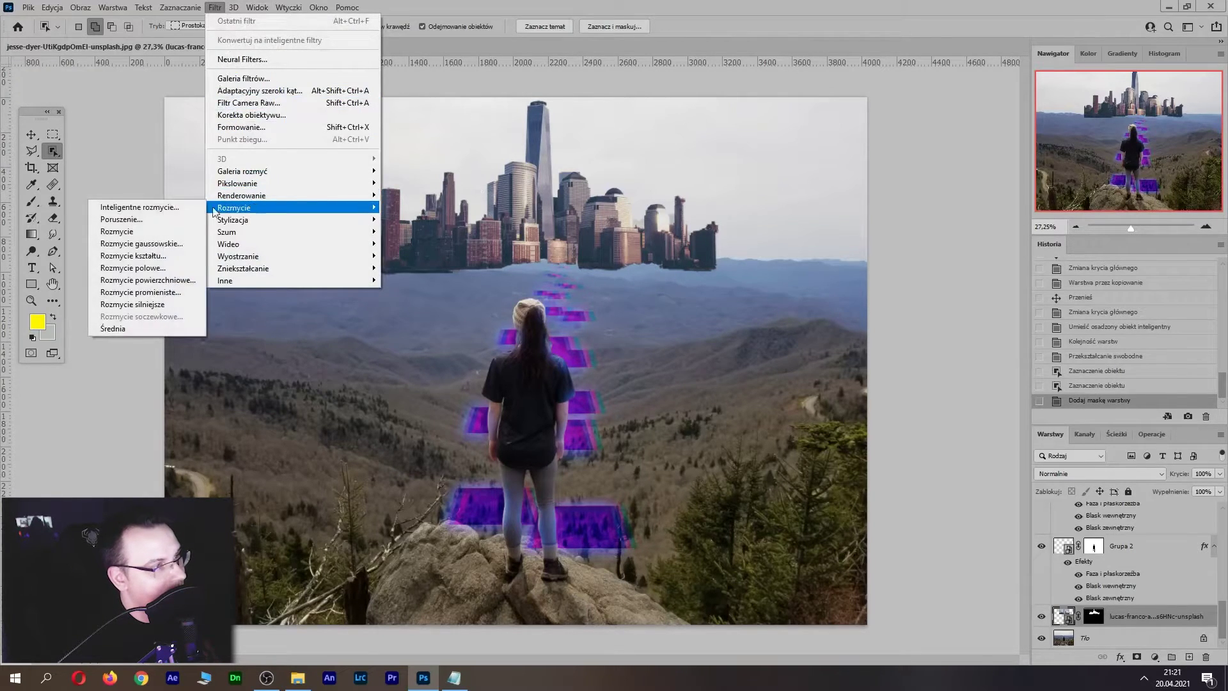
{"action": "left_click", "coordinate": [183, 243]}
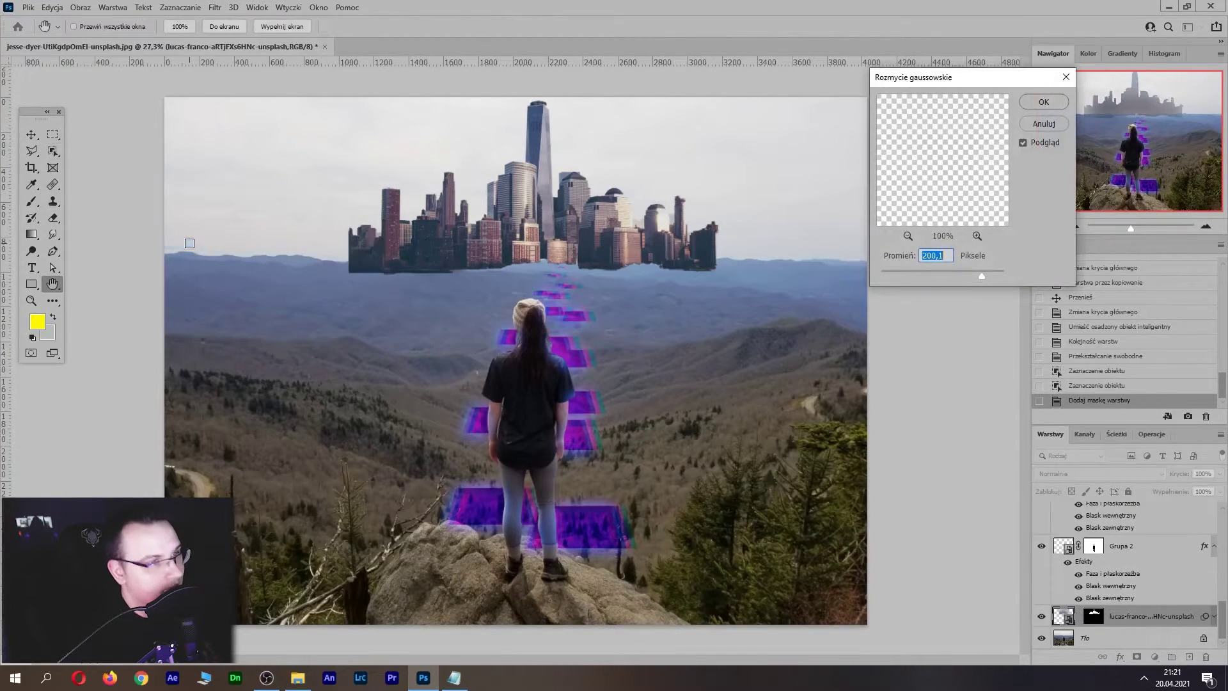
{"action": "left_click", "coordinate": [911, 272]}
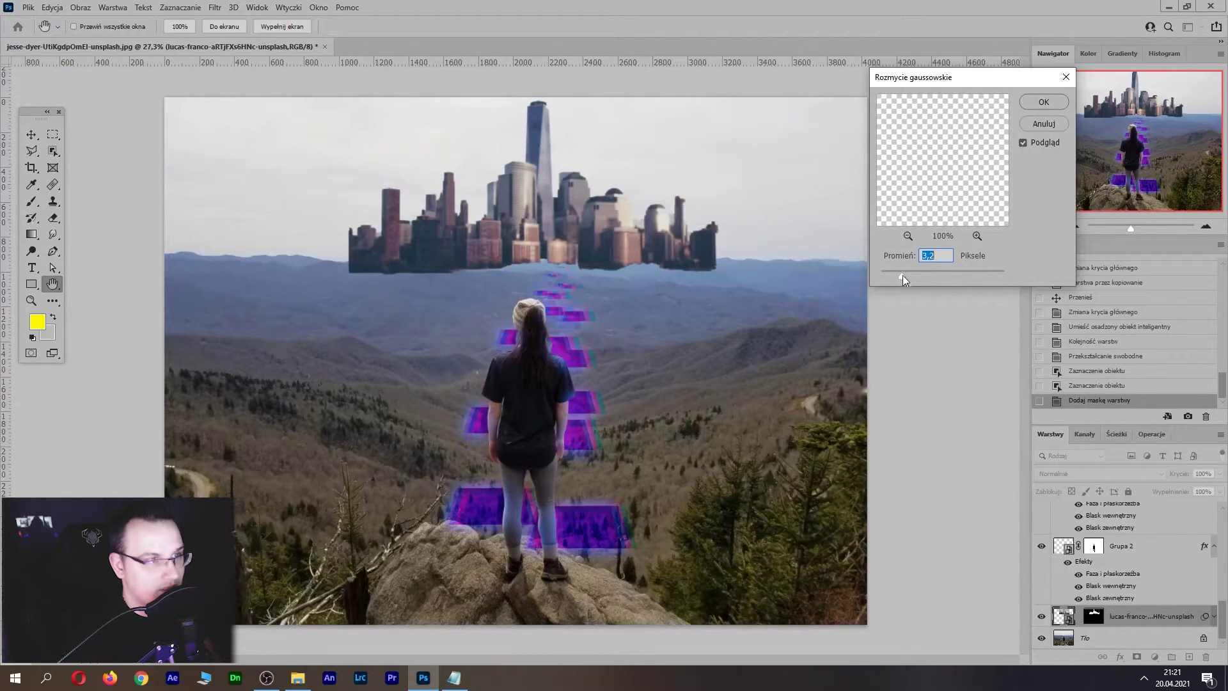
{"action": "left_click", "coordinate": [1043, 107]}
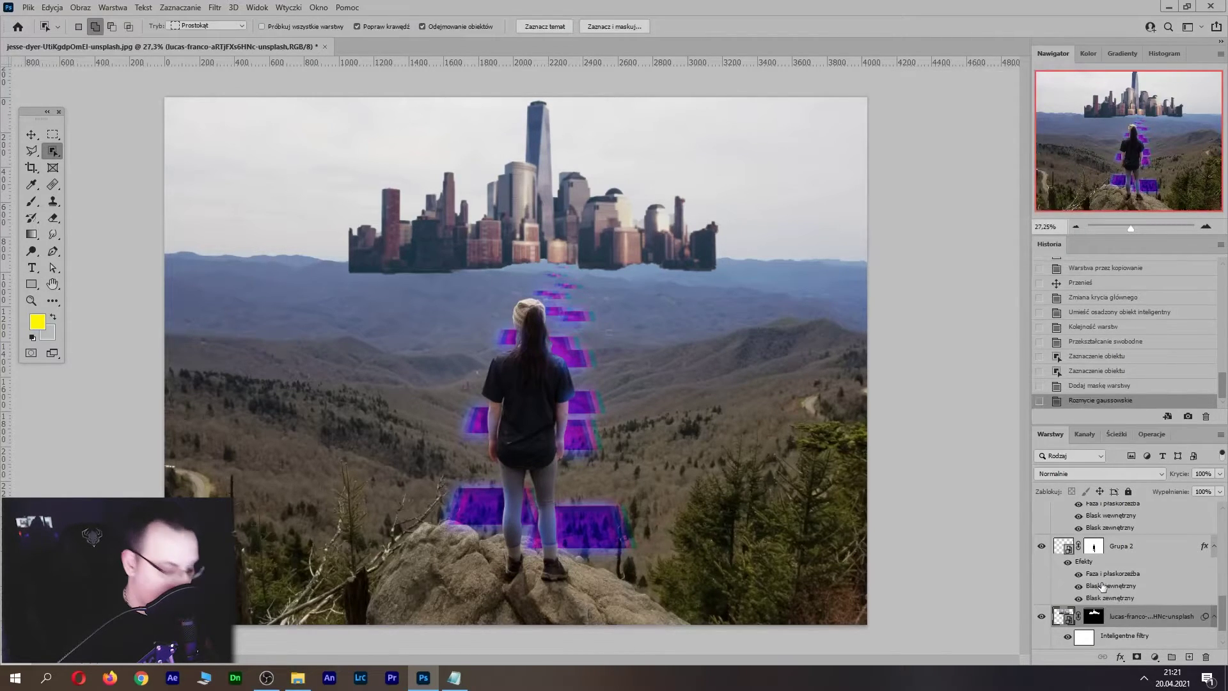
Set up a larger 0%-hardness brush on the city layer's mask
{"action": "key", "text": "b"}
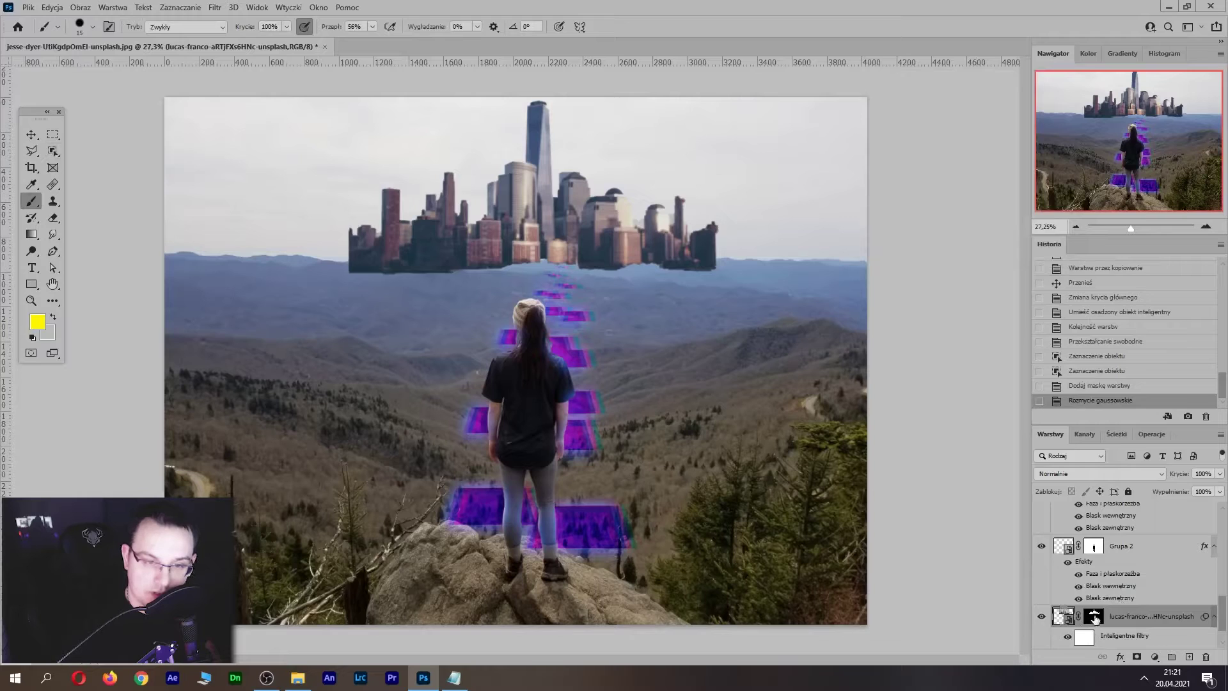
{"action": "left_click", "coordinate": [1094, 616]}
{"action": "key", "text": "bracketright"}
{"action": "key", "text": "bracketright"}
{"action": "key", "text": "bracketright"}
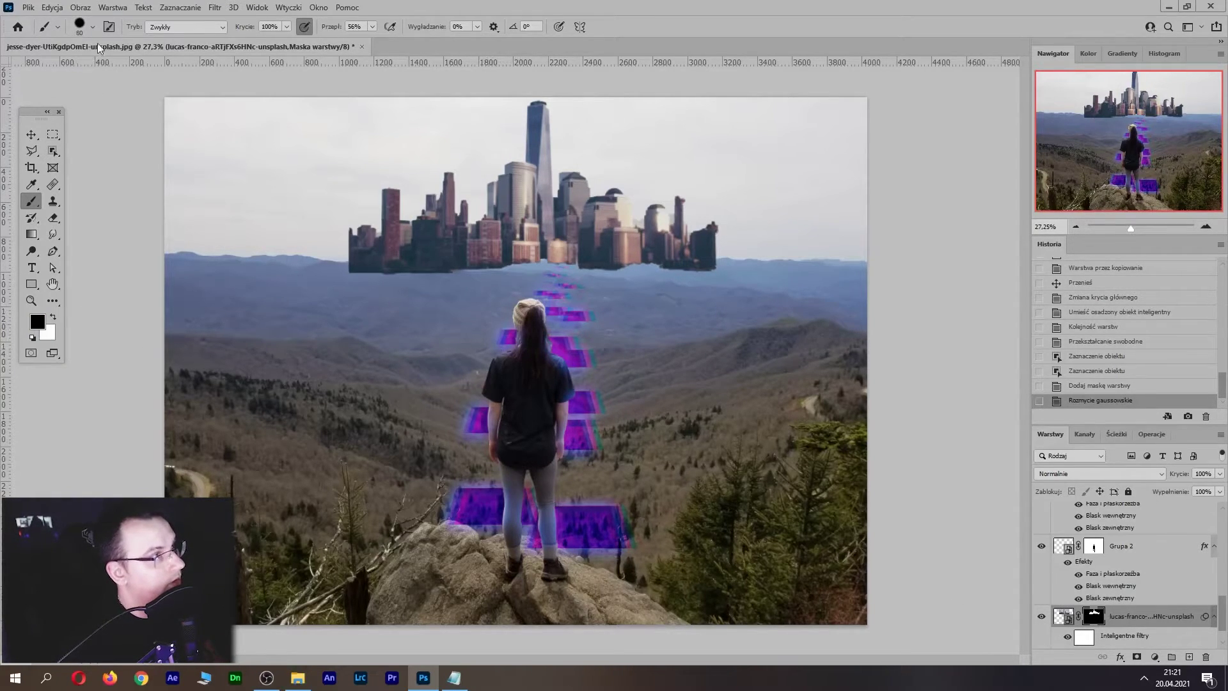
{"action": "left_click", "coordinate": [93, 26]}
{"action": "left_click_drag", "start_coordinate": [84, 97], "coordinate": [72, 97]}
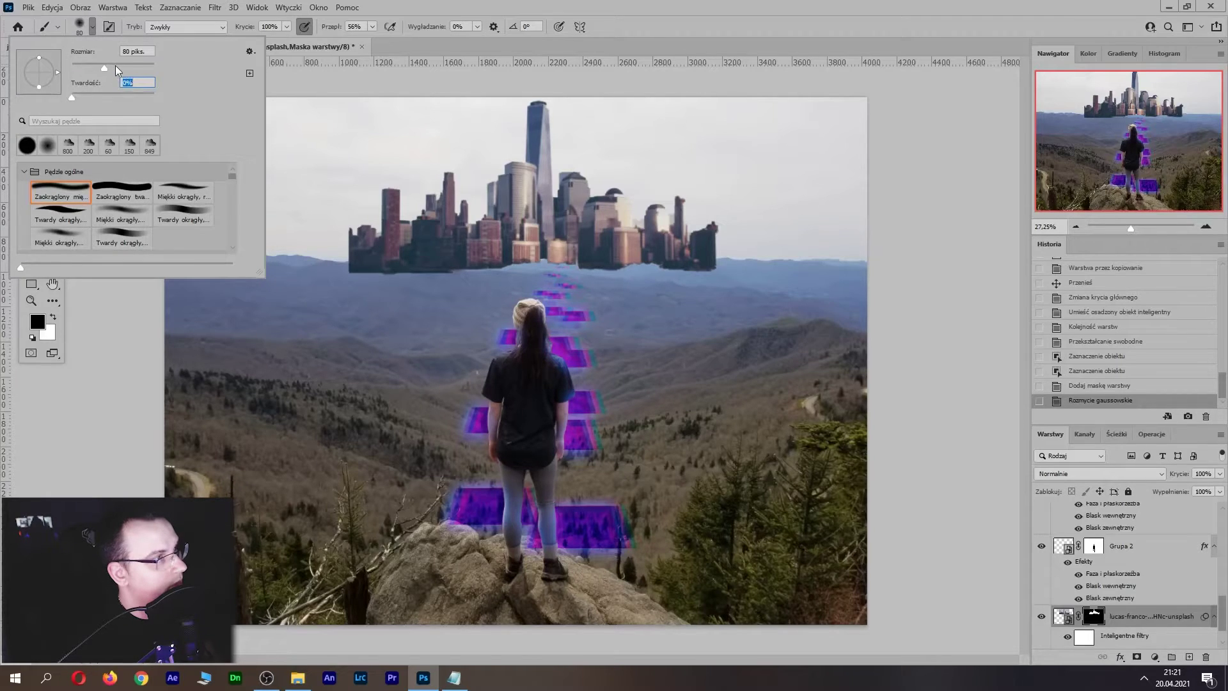
{"action": "key", "text": "Return"}
Paint black along the city's bottom edge to fade it into the haze
{"action": "mouse_move", "coordinate": [640, 282]}
{"action": "left_mouse_down"}
{"action": "mouse_move", "coordinate": [729, 272]}
{"action": "mouse_move", "coordinate": [639, 285]}
{"action": "mouse_move", "coordinate": [717, 266]}
{"action": "left_mouse_up"}
{"action": "mouse_move", "coordinate": [703, 269]}
{"action": "left_mouse_down"}
{"action": "mouse_move", "coordinate": [716, 274]}
{"action": "mouse_move", "coordinate": [665, 266]}
{"action": "left_mouse_up"}
{"action": "mouse_move", "coordinate": [665, 266]}
{"action": "left_mouse_down"}
{"action": "mouse_move", "coordinate": [710, 269]}
{"action": "mouse_move", "coordinate": [595, 282]}
{"action": "mouse_move", "coordinate": [473, 266]}
{"action": "left_mouse_up"}
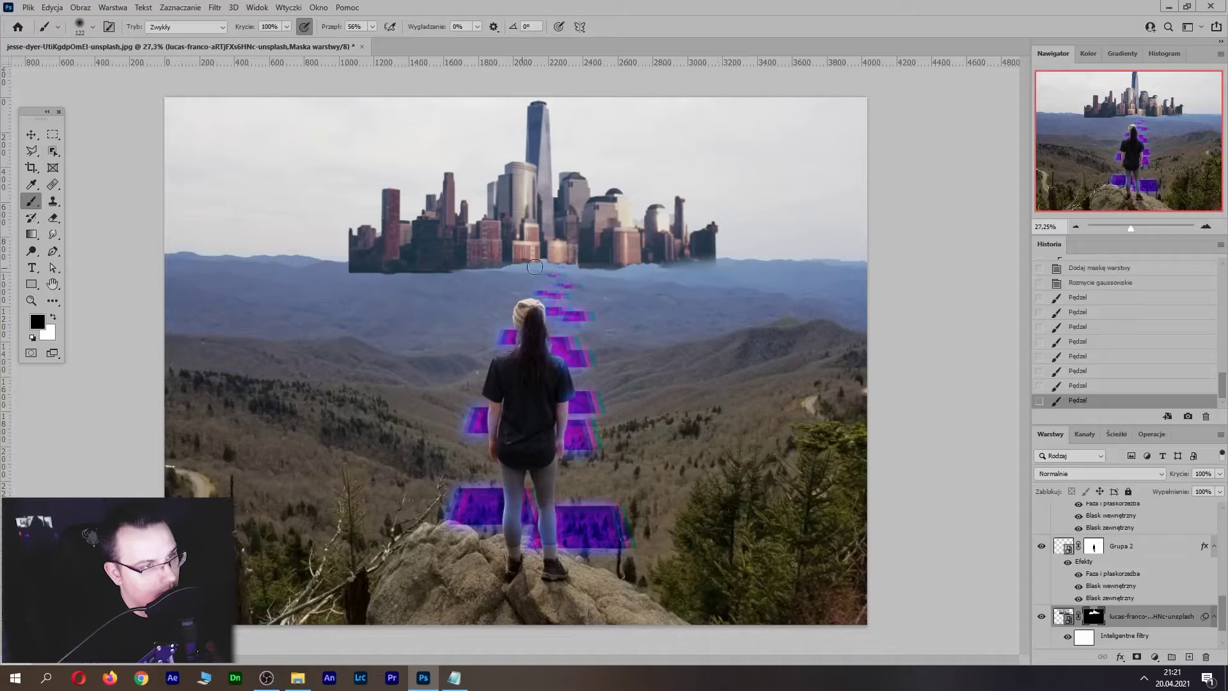
{"action": "mouse_move", "coordinate": [620, 265]}
{"action": "left_mouse_down"}
{"action": "mouse_move", "coordinate": [588, 284]}
{"action": "mouse_move", "coordinate": [614, 265]}
{"action": "left_mouse_up"}
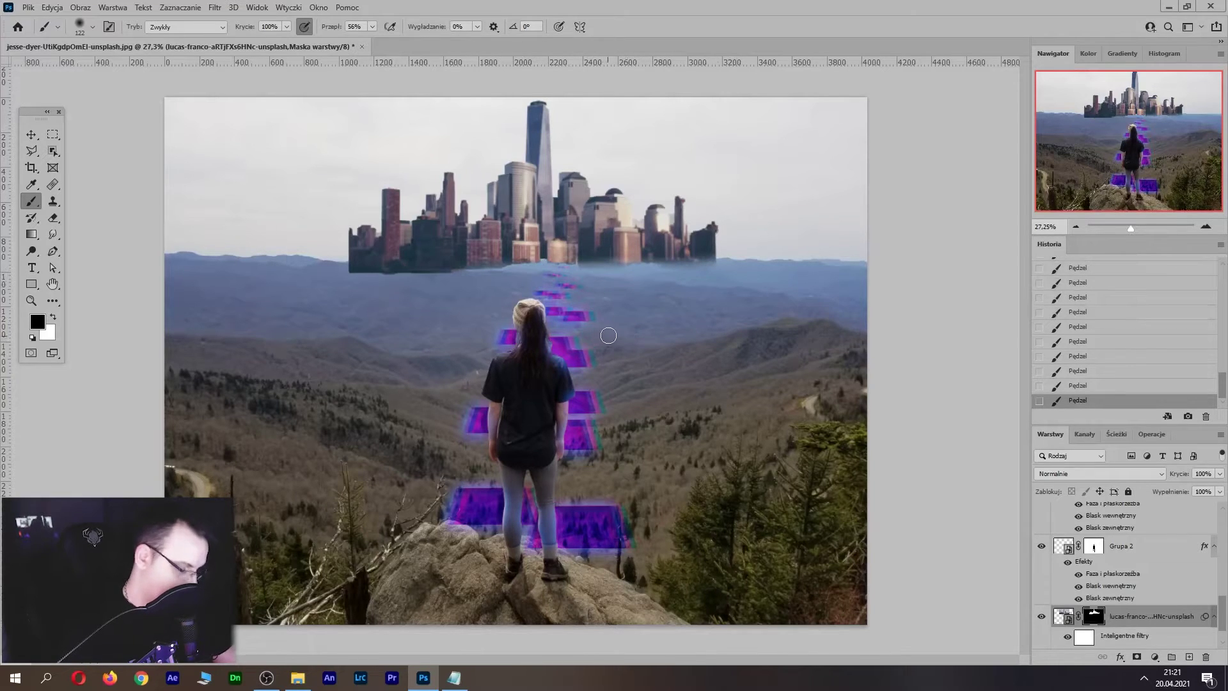
{"action": "key", "text": "bracketright"}
{"action": "key", "text": "bracketright"}
{"action": "key", "text": "bracketright"}
{"action": "left_click_drag", "start_coordinate": [690, 280], "coordinate": [358, 272]}
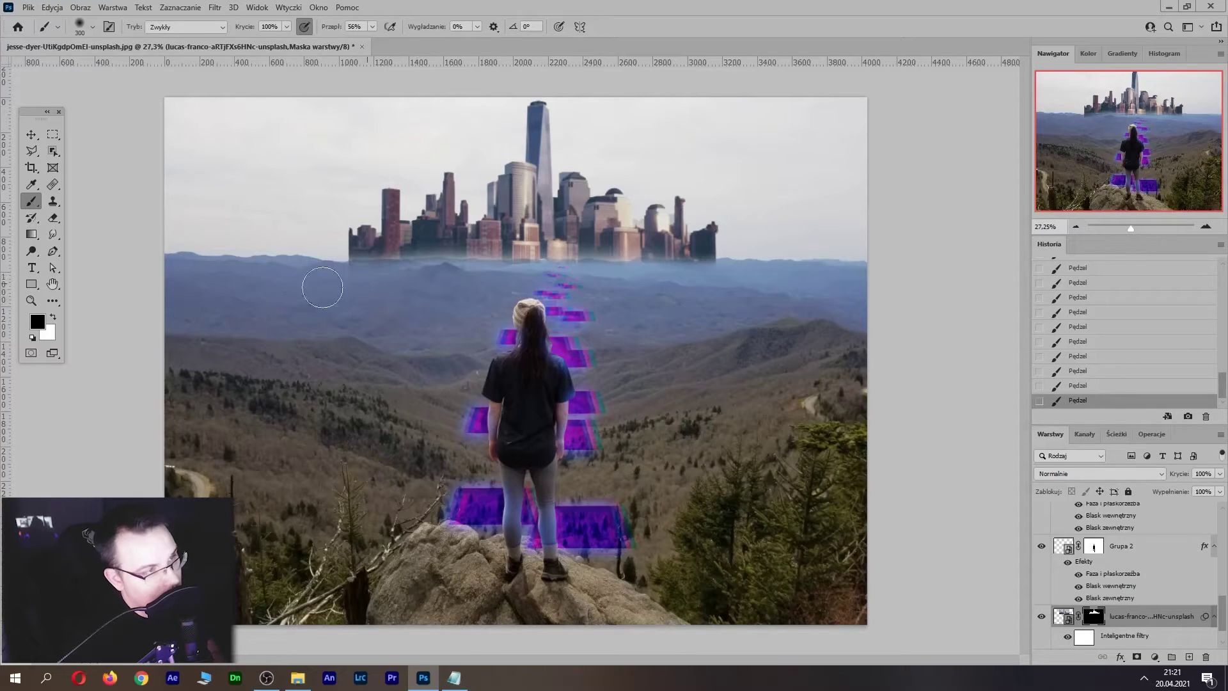
Fade the left and right city buildings and their bases into the haze
{"action": "left_click_drag", "start_coordinate": [329, 238], "coordinate": [343, 214]}
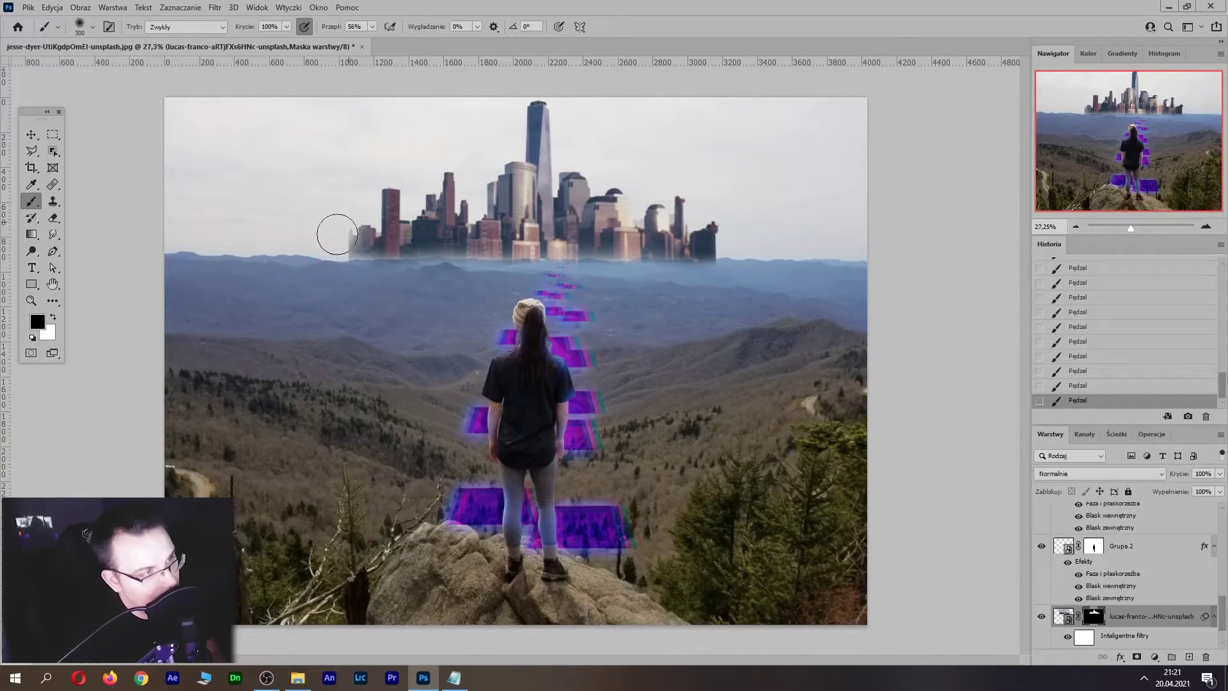
{"action": "left_click_drag", "start_coordinate": [339, 255], "coordinate": [384, 243]}
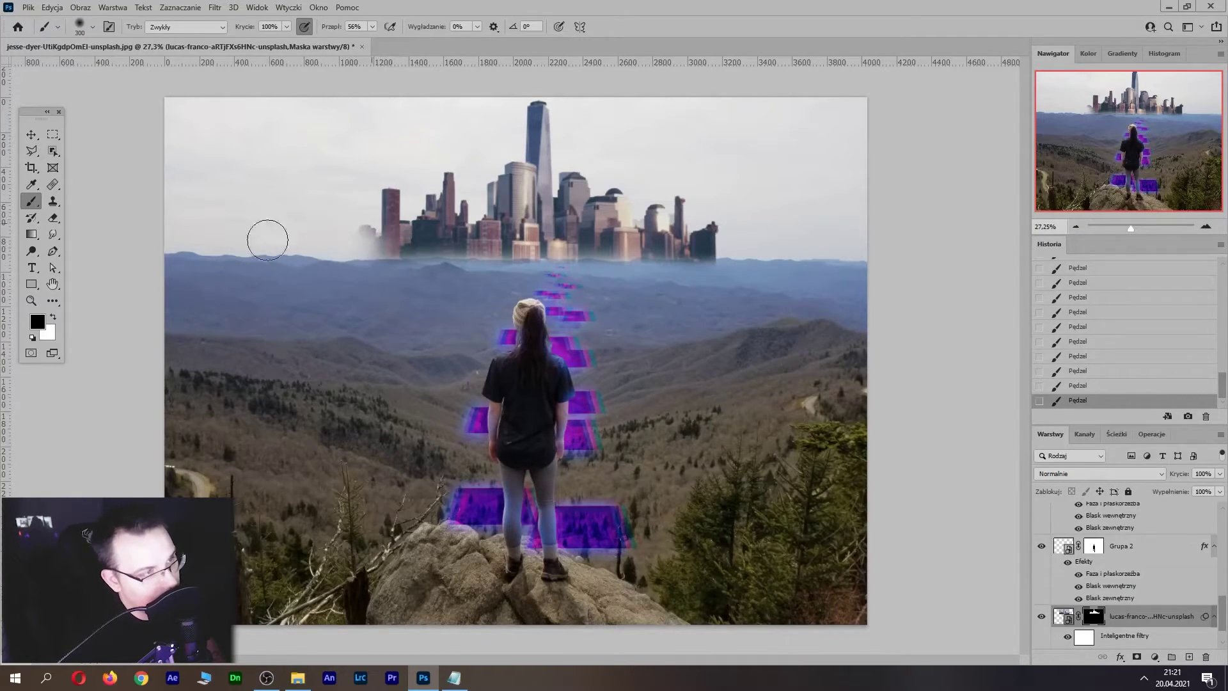
{"action": "mouse_move", "coordinate": [301, 205]}
{"action": "left_mouse_down"}
{"action": "mouse_move", "coordinate": [408, 186]}
{"action": "mouse_move", "coordinate": [316, 232]}
{"action": "left_mouse_up"}
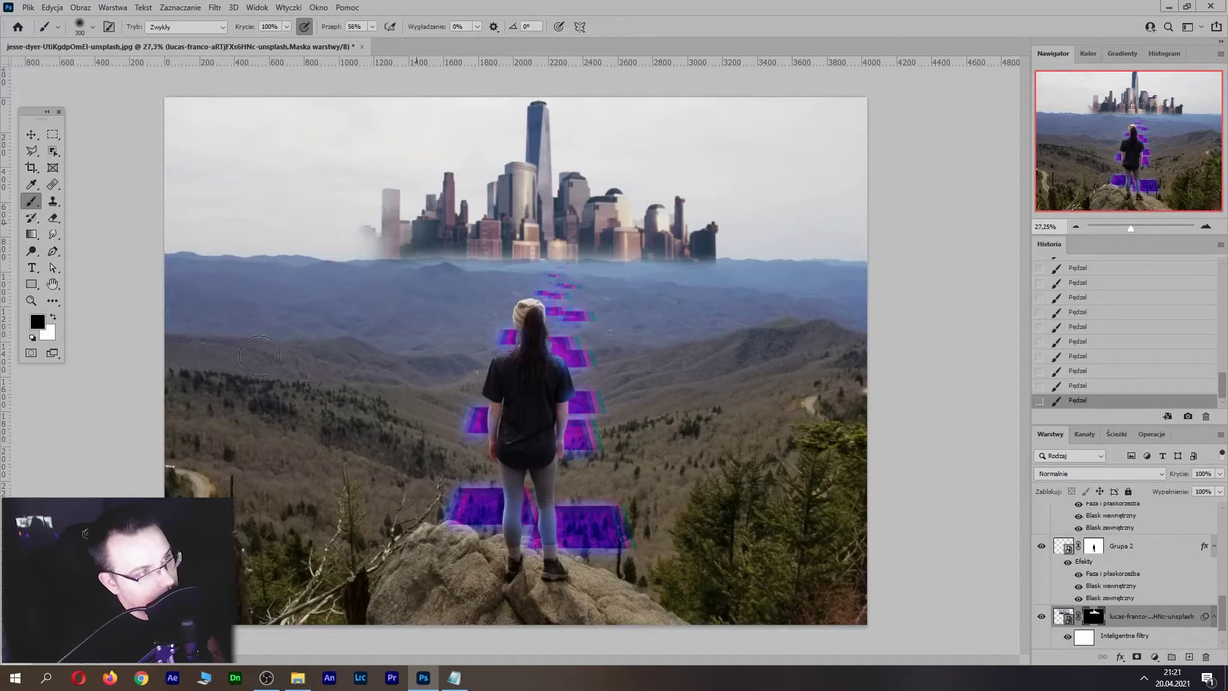
{"action": "left_click_drag", "start_coordinate": [448, 256], "coordinate": [483, 307]}
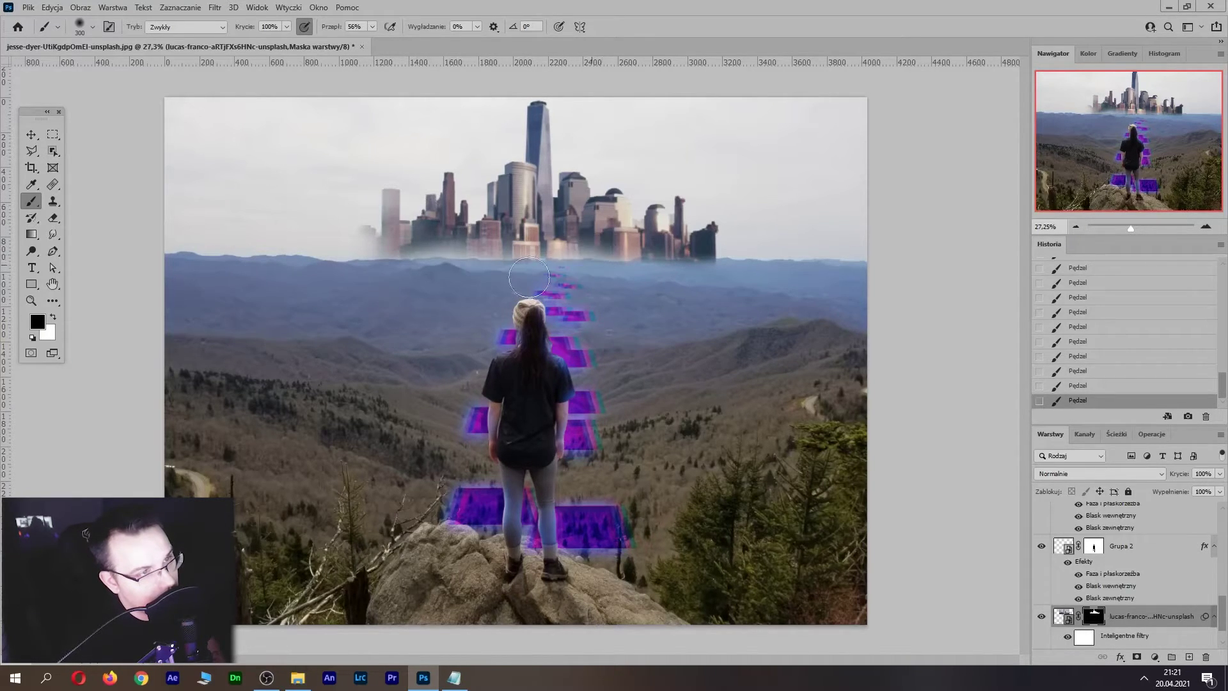
{"action": "mouse_move", "coordinate": [633, 256]}
{"action": "left_mouse_down"}
{"action": "mouse_move", "coordinate": [748, 205]}
{"action": "mouse_move", "coordinate": [707, 220]}
{"action": "mouse_move", "coordinate": [595, 188]}
{"action": "left_mouse_up"}
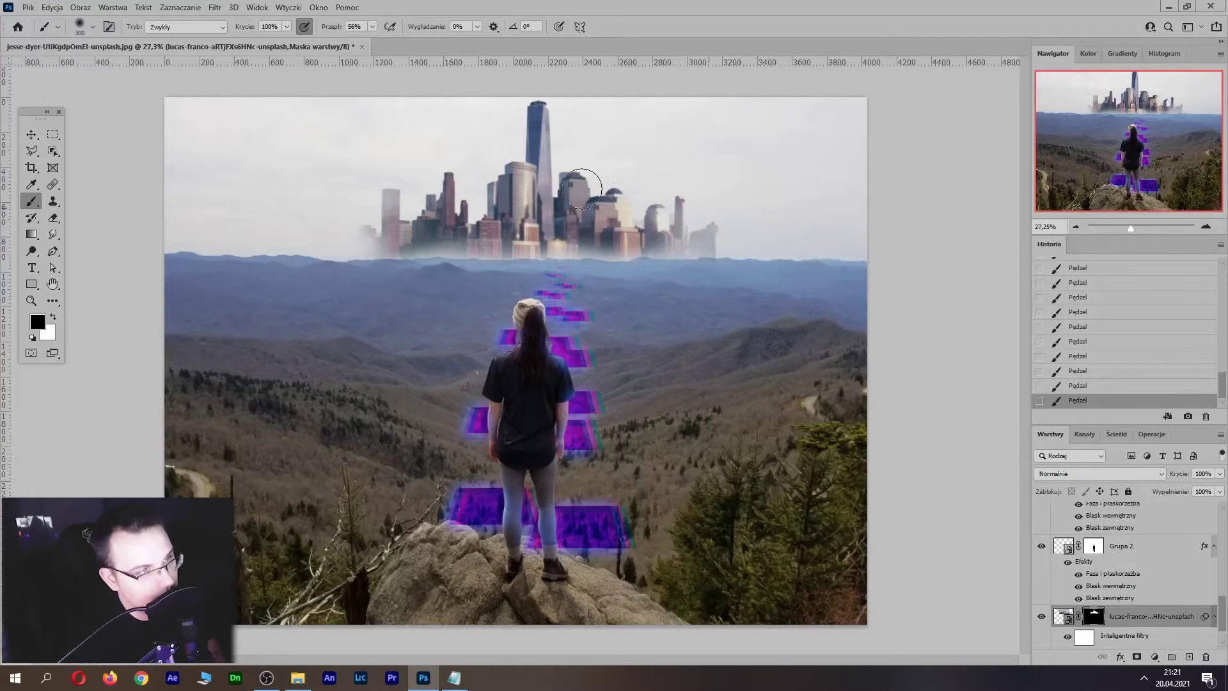
{"action": "left_click_drag", "start_coordinate": [434, 181], "coordinate": [409, 211]}
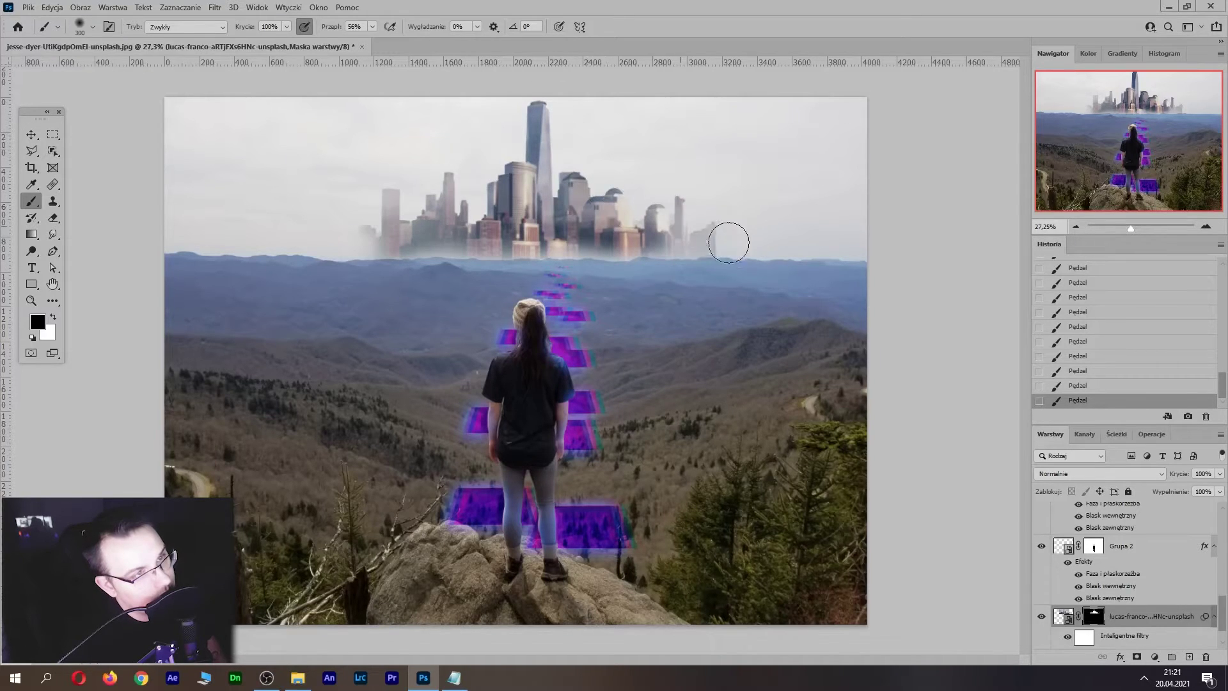
{"action": "left_click_drag", "start_coordinate": [727, 241], "coordinate": [646, 220]}
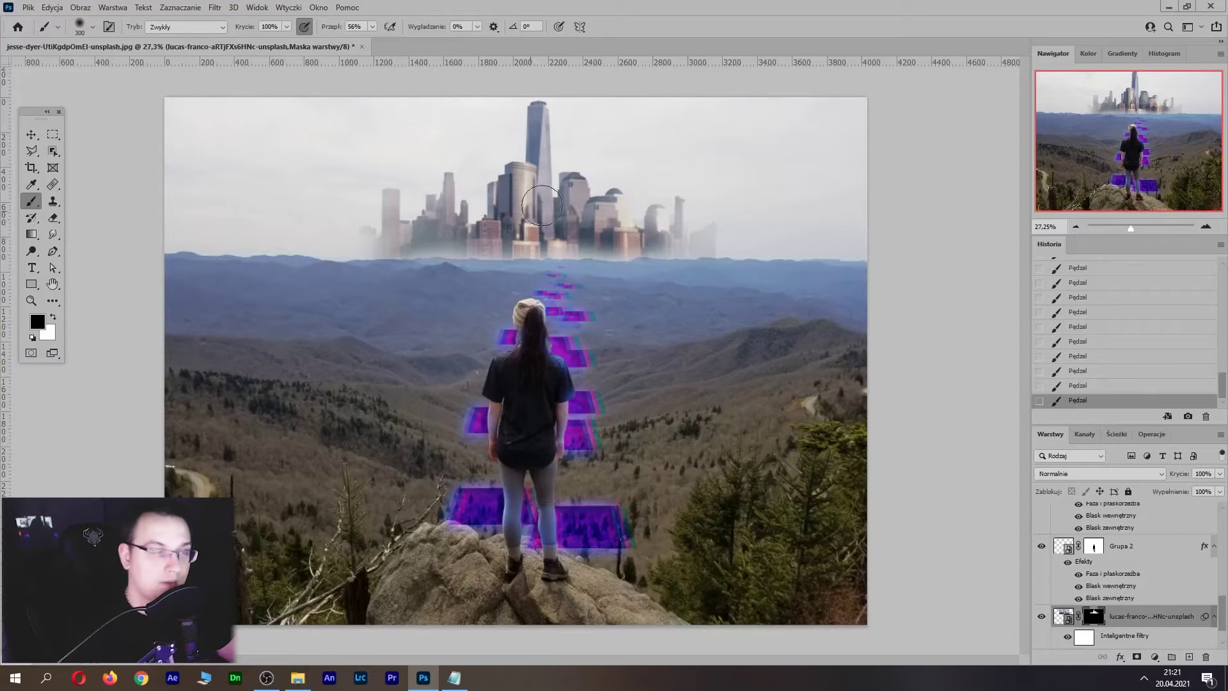
Nudge the city, duplicate it, and exclude the red and green channels from the copy
{"action": "key", "text": "v"}
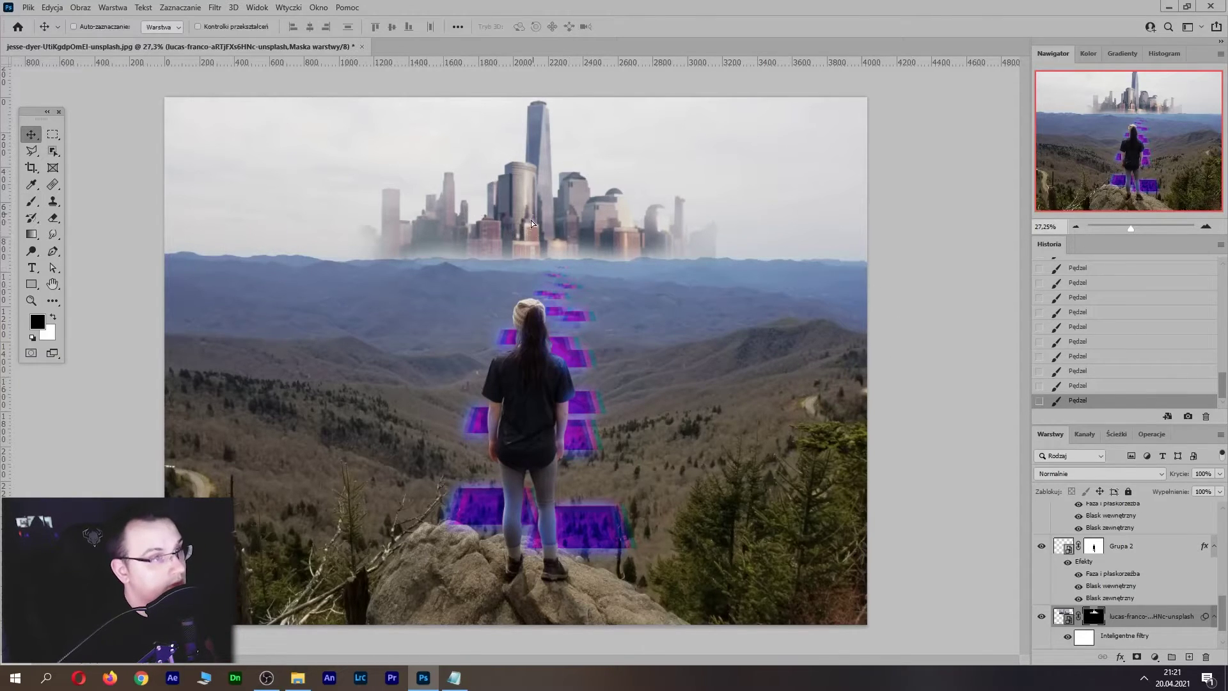
{"action": "left_click_drag", "start_coordinate": [534, 217], "coordinate": [532, 218]}
{"action": "key", "text": "ctrl+j"}
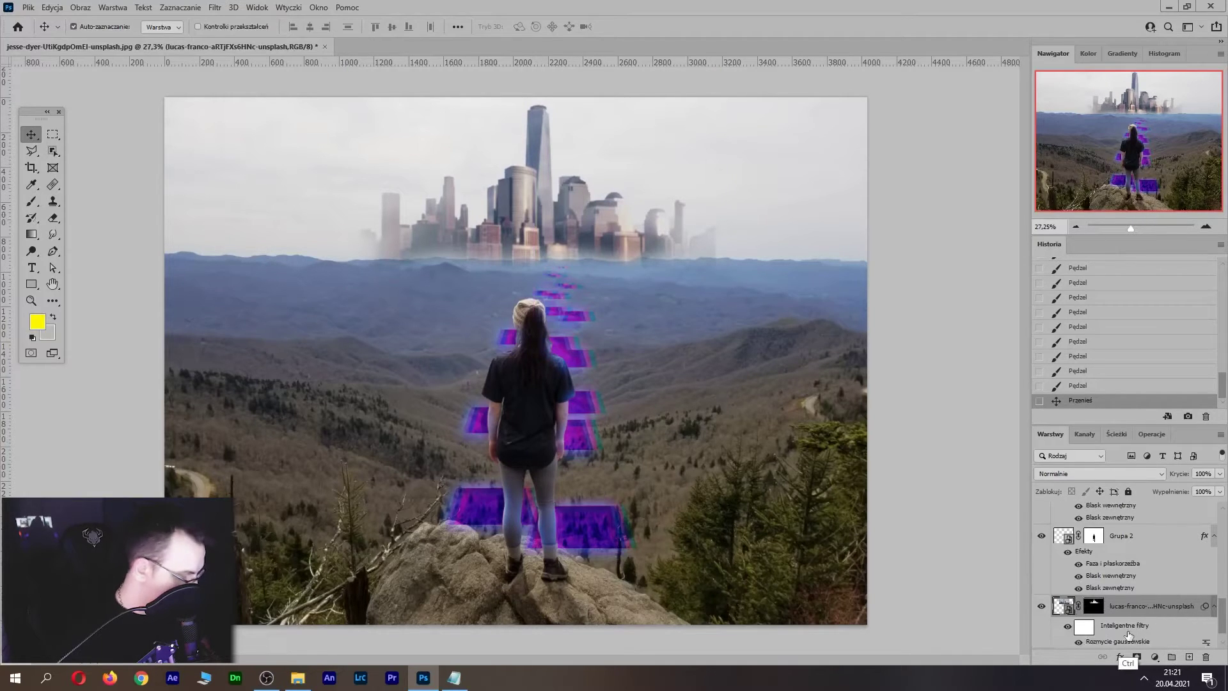
{"action": "double_click", "coordinate": [1145, 605]}
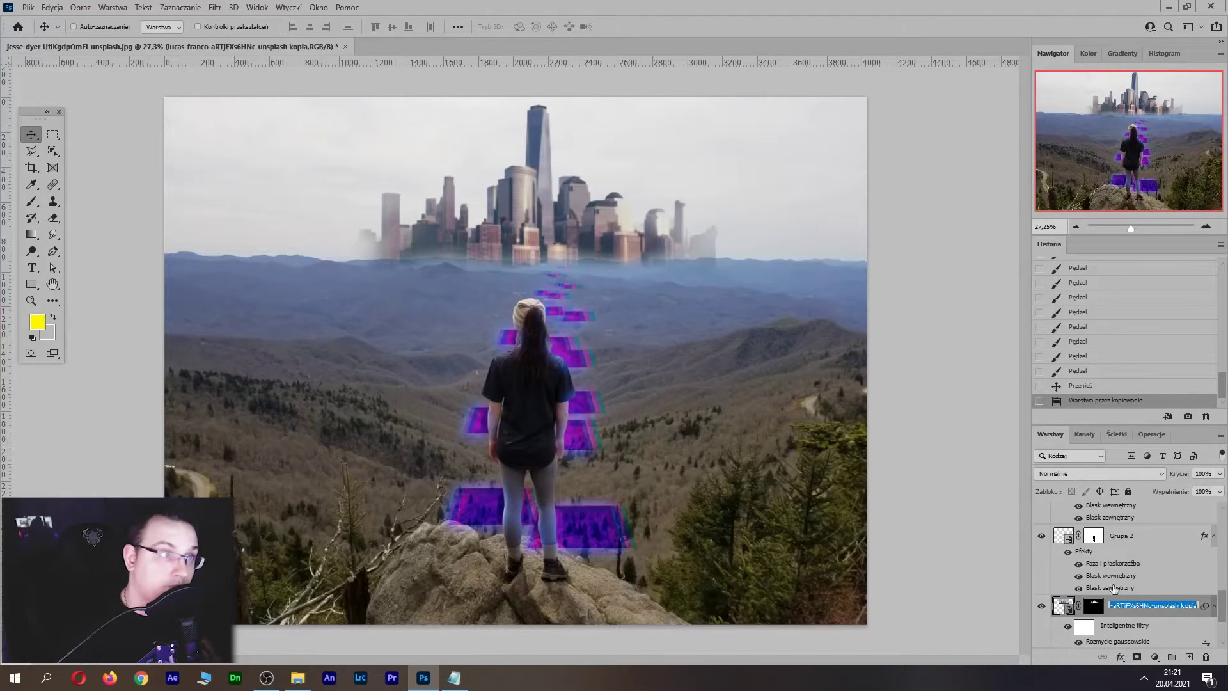
{"action": "key", "text": "Return"}
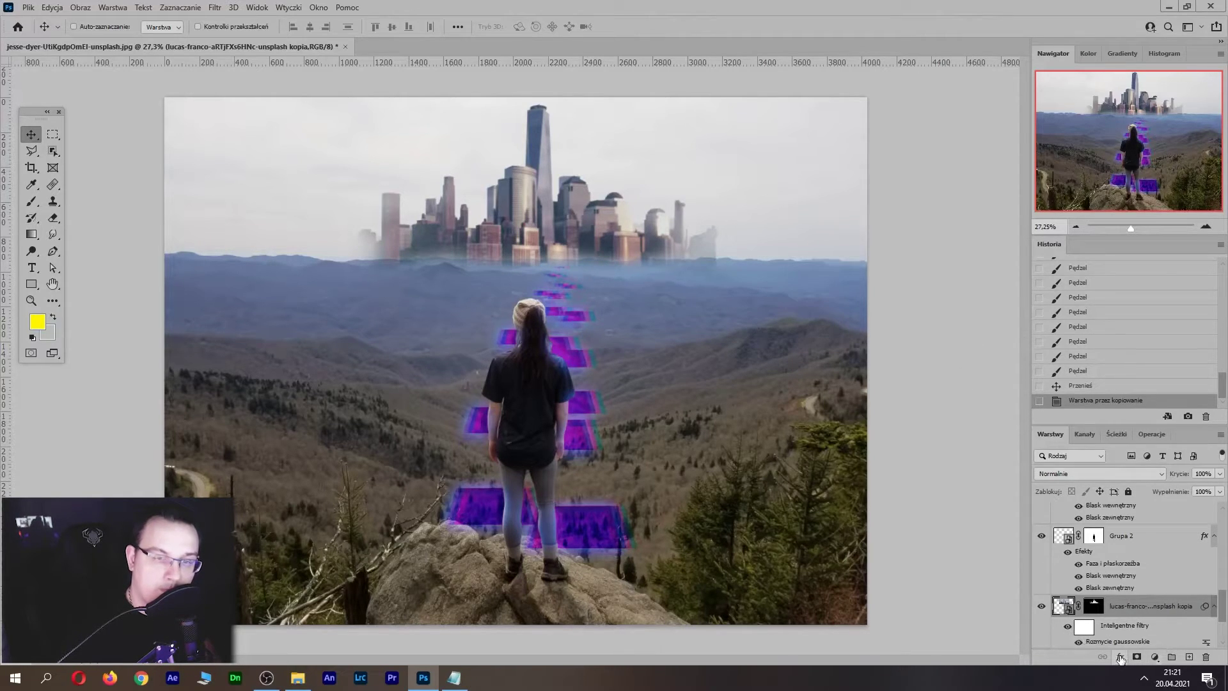
{"action": "left_click", "coordinate": [1120, 657]}
{"action": "left_click", "coordinate": [1181, 536]}
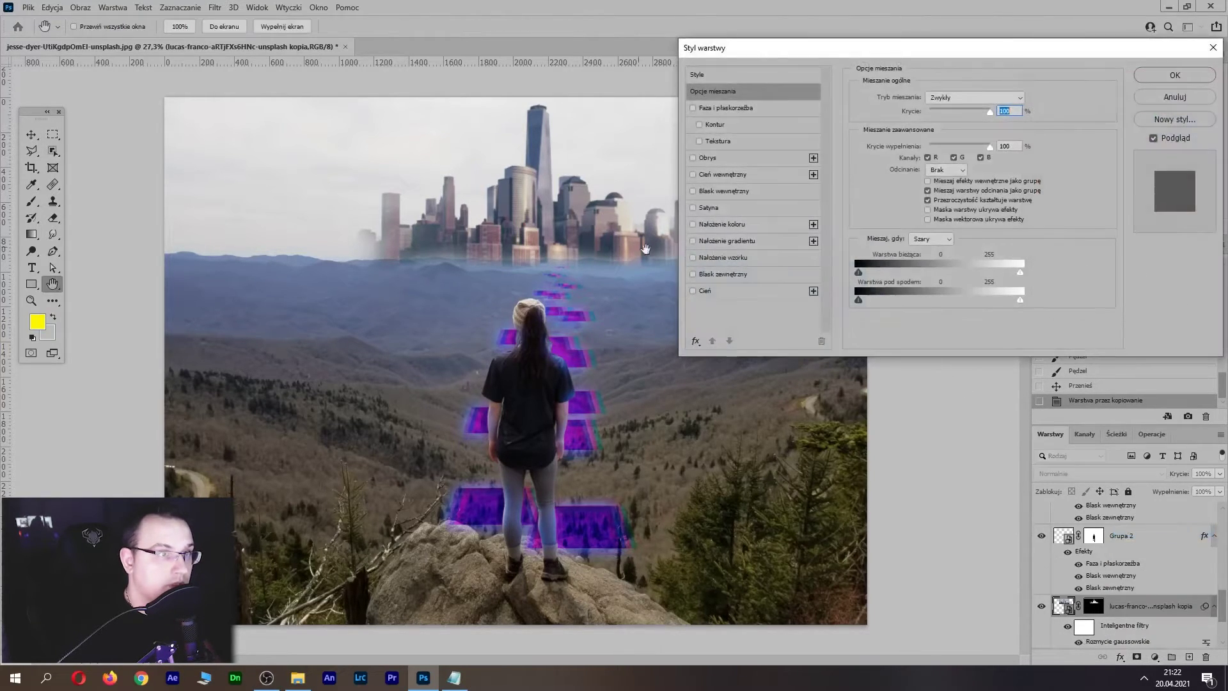
{"action": "left_click", "coordinate": [928, 157]}
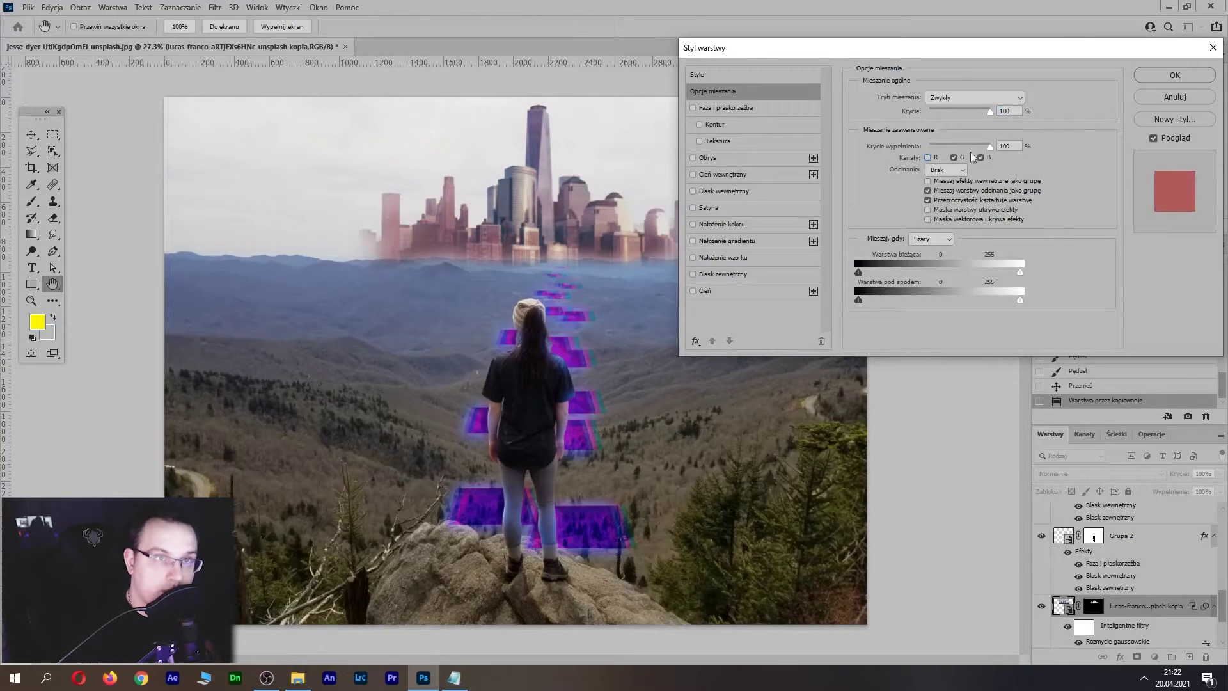
{"action": "left_click", "coordinate": [954, 157]}
{"action": "left_click", "coordinate": [1175, 75]}
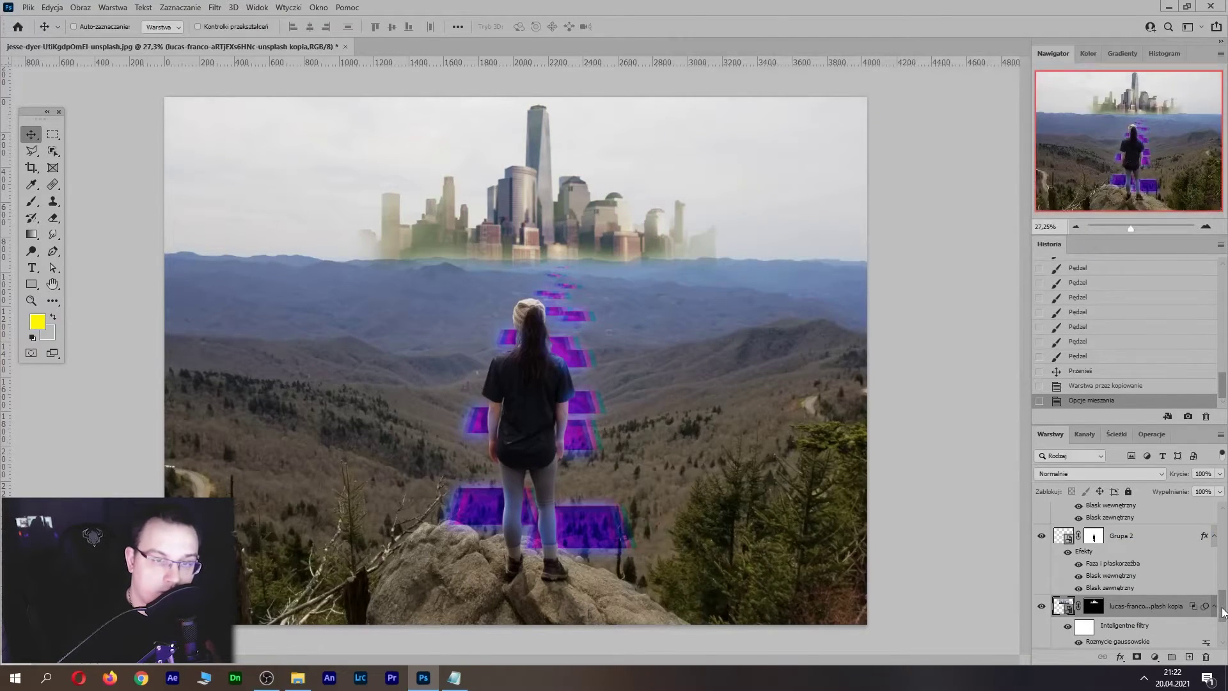
Exclude the green channel from the original city and offset the copy 70 px sideways
{"action": "scroll", "coordinate": [1221, 612], "scroll_direction": "down", "scroll_amount": 1}
{"action": "scroll", "coordinate": [1221, 613], "scroll_direction": "down", "scroll_amount": 1}
{"action": "left_click", "coordinate": [1121, 657]}
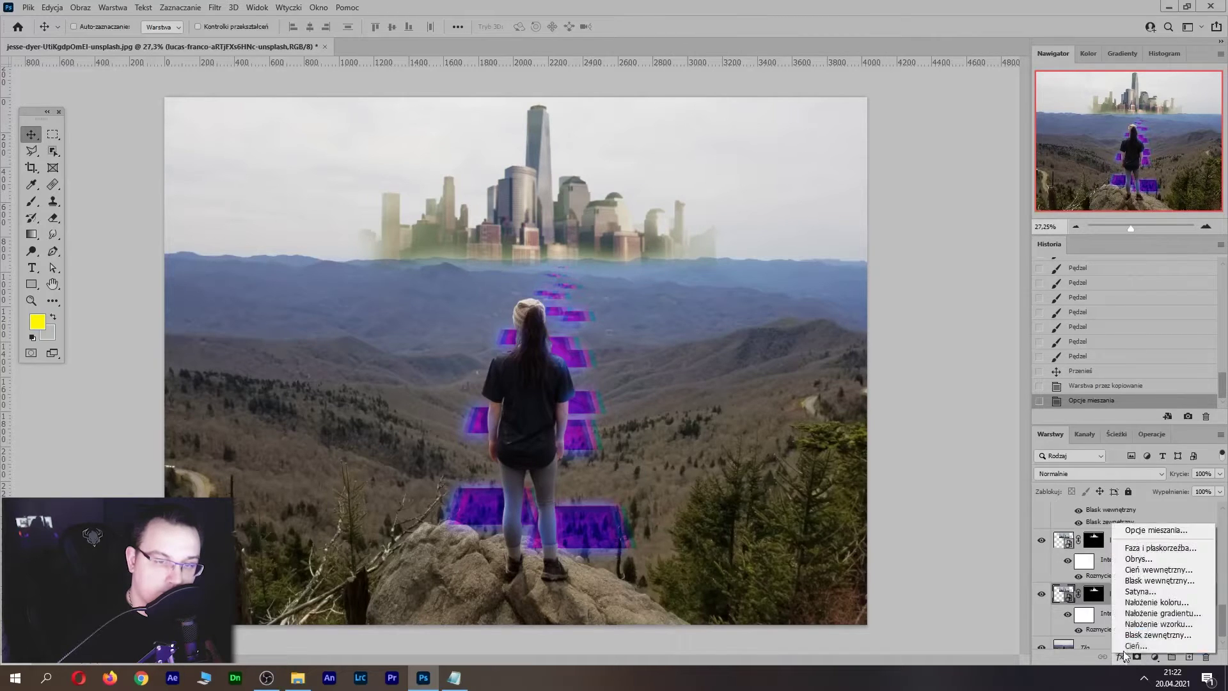
{"action": "left_click", "coordinate": [1156, 529]}
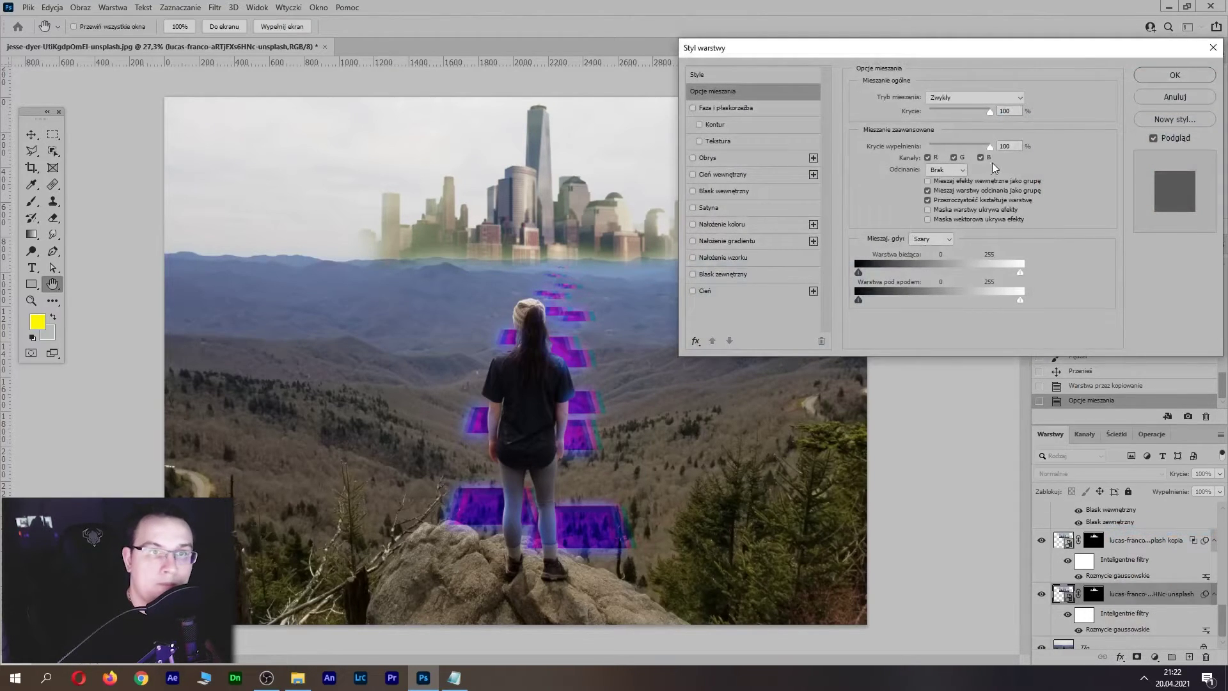
{"action": "left_click", "coordinate": [954, 158]}
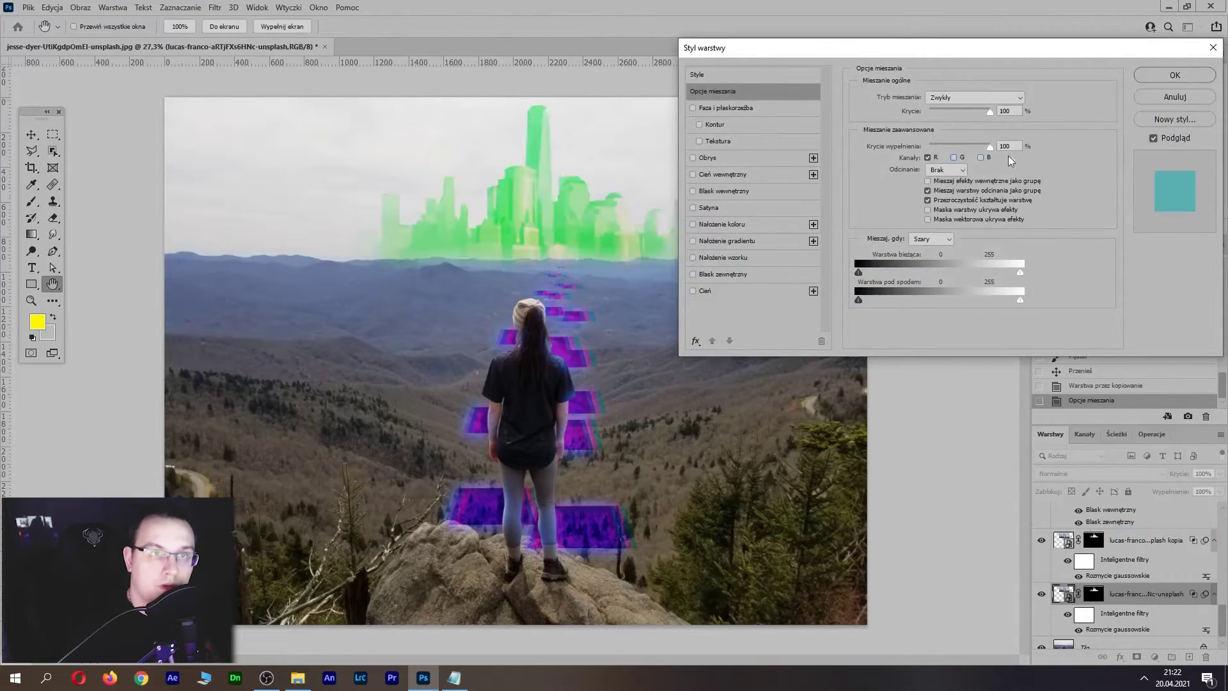
{"action": "left_click", "coordinate": [1175, 75]}
{"action": "mouse_move", "coordinate": [586, 226]}
{"action": "left_mouse_down"}
{"action": "mouse_move", "coordinate": [625, 226]}
{"action": "mouse_move", "coordinate": [600, 228]}
{"action": "mouse_move", "coordinate": [589, 213]}
{"action": "mouse_move", "coordinate": [599, 218]}
{"action": "left_mouse_up"}
{"action": "left_click", "coordinate": [1151, 554]}
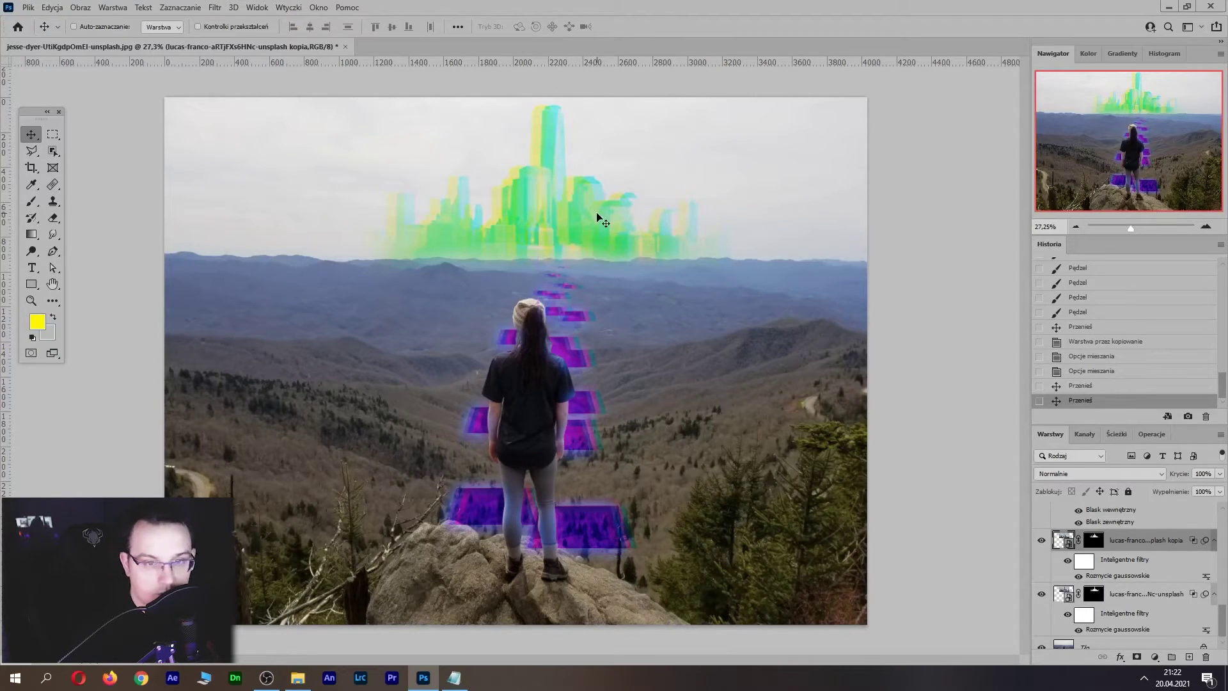
Duplicate the city again, re-enable its green channel, and set opacity to 79%
{"action": "key", "text": "ctrl+j"}
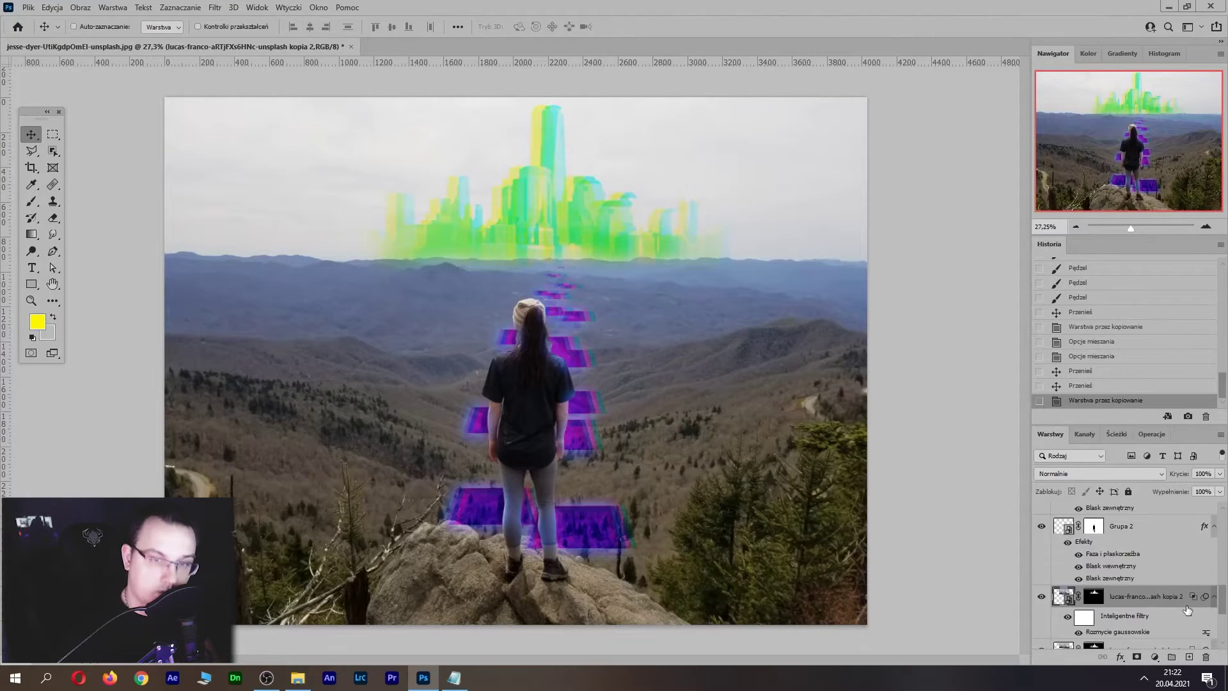
{"action": "double_click", "coordinate": [1188, 605]}
{"action": "left_click", "coordinate": [954, 158]}
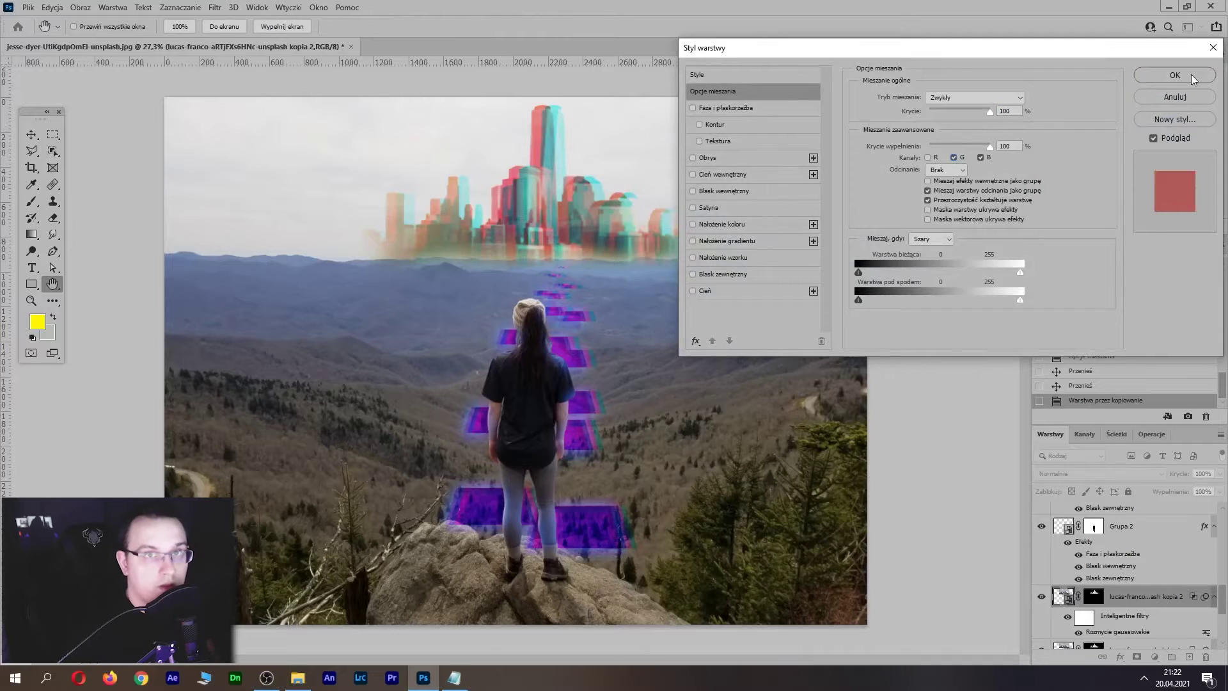
{"action": "left_click", "coordinate": [1175, 75]}
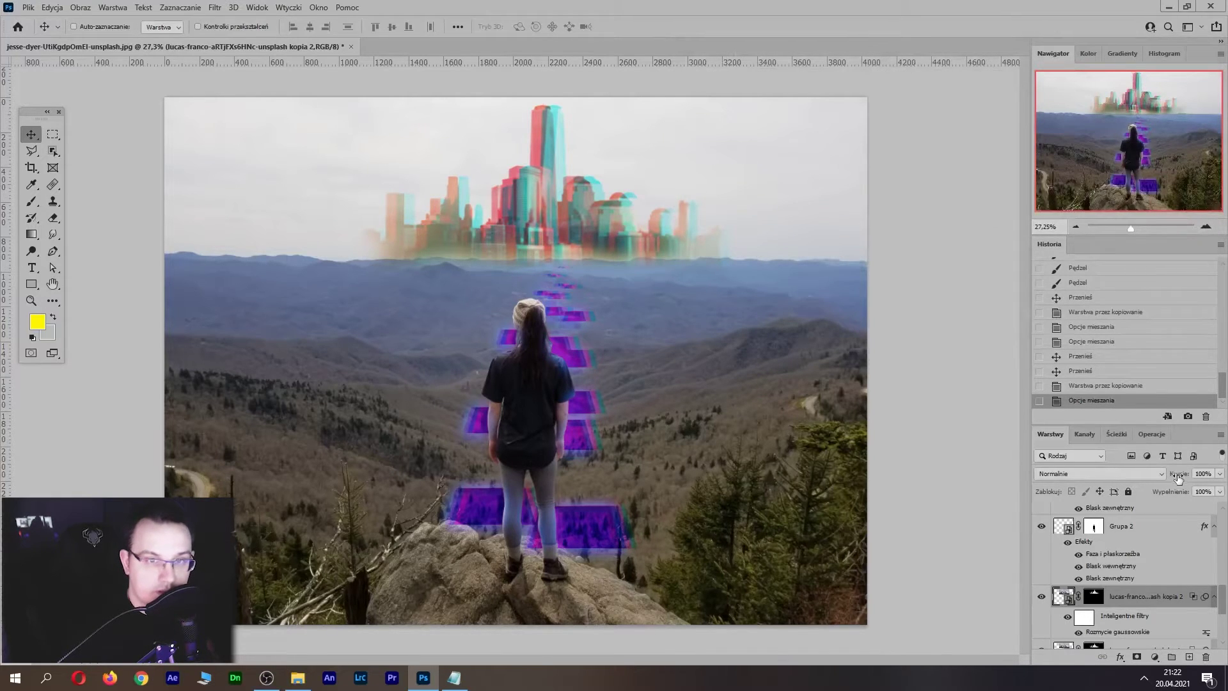
{"action": "left_click_drag", "start_coordinate": [1179, 479], "coordinate": [1165, 477]}
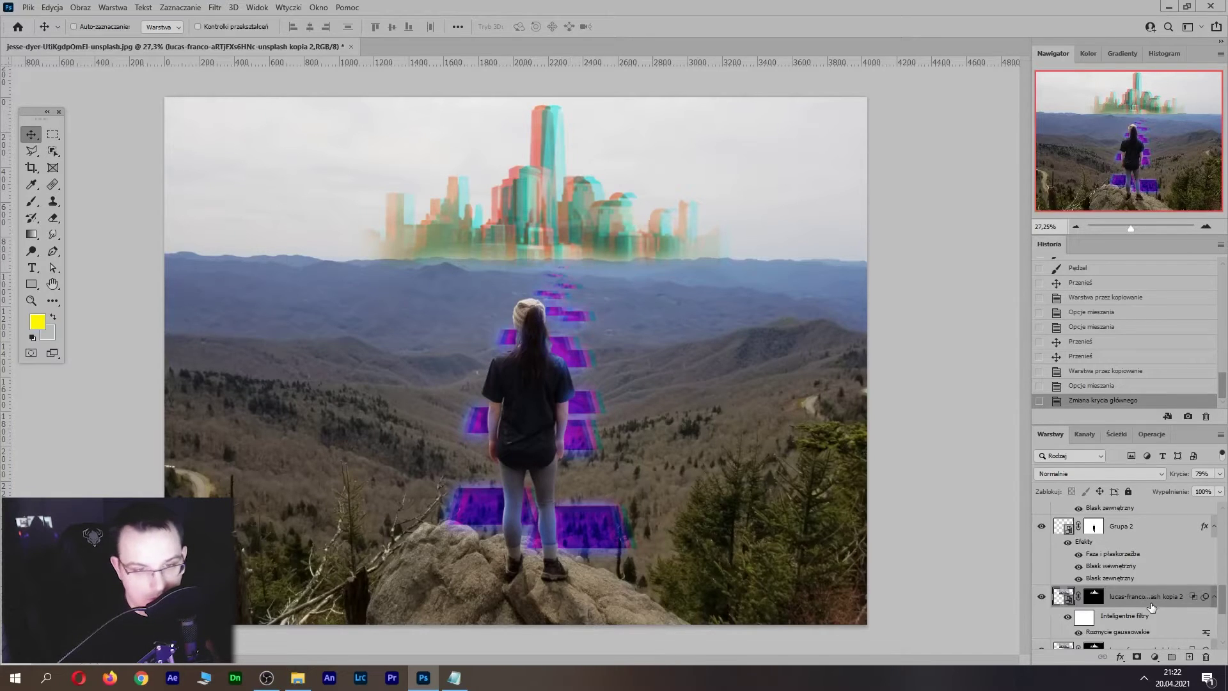
Duplicate the city a third time and add a violet #c100f8 Color Overlay
{"action": "key", "text": "ctrl+j"}
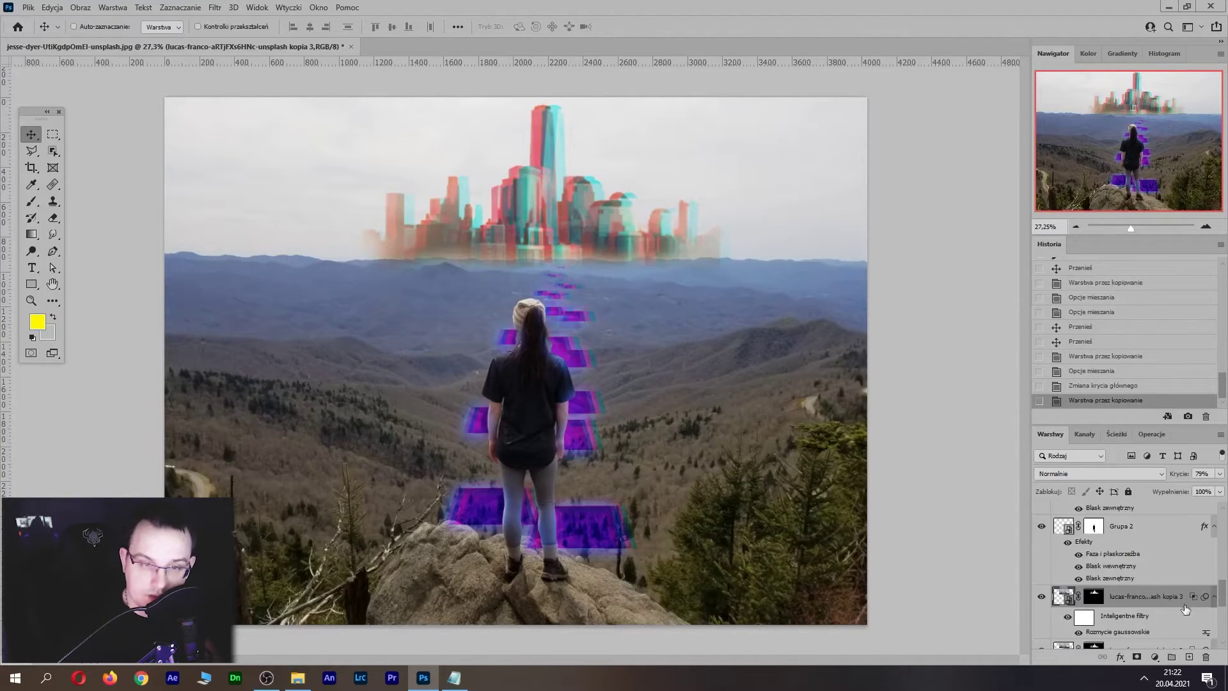
{"action": "double_click", "coordinate": [1182, 609]}
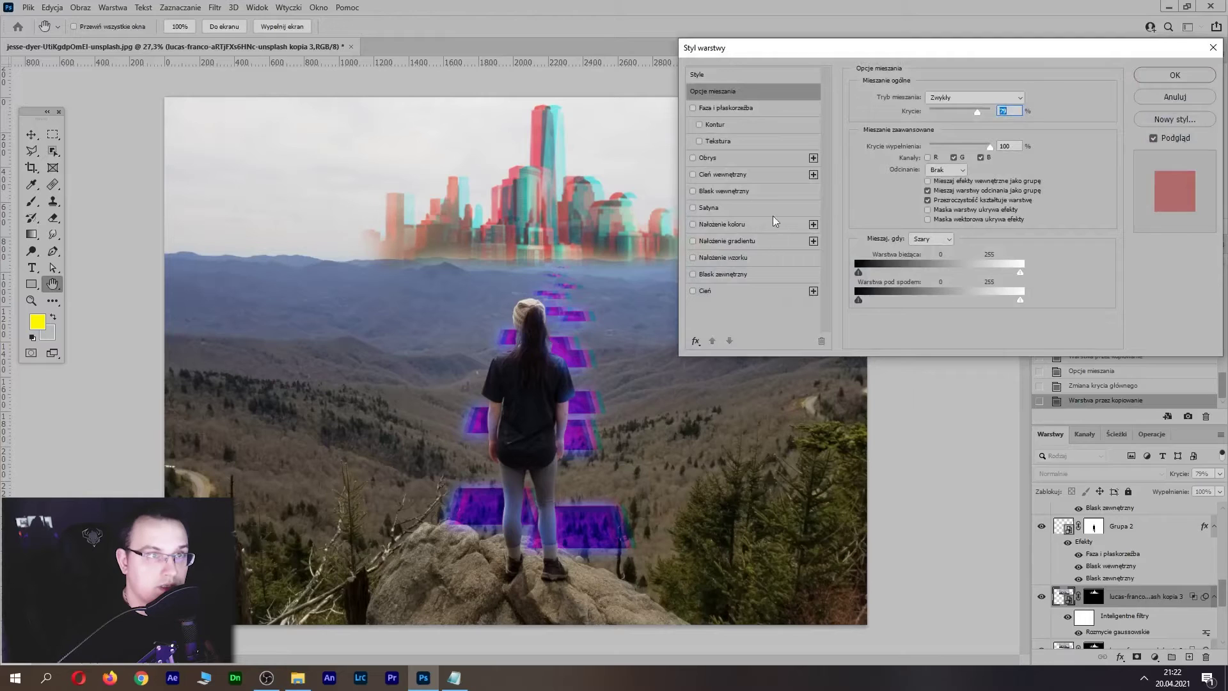
{"action": "left_click", "coordinate": [744, 225]}
{"action": "left_click", "coordinate": [1022, 99]}
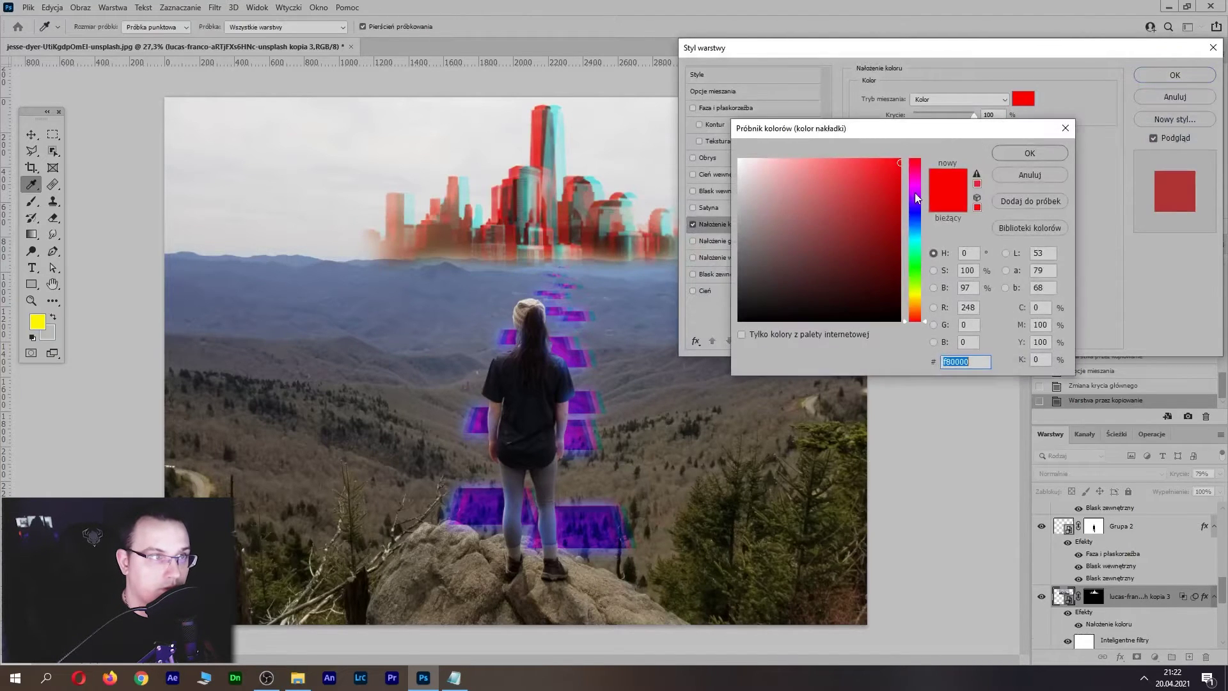
{"action": "left_click_drag", "start_coordinate": [916, 253], "coordinate": [914, 202]}
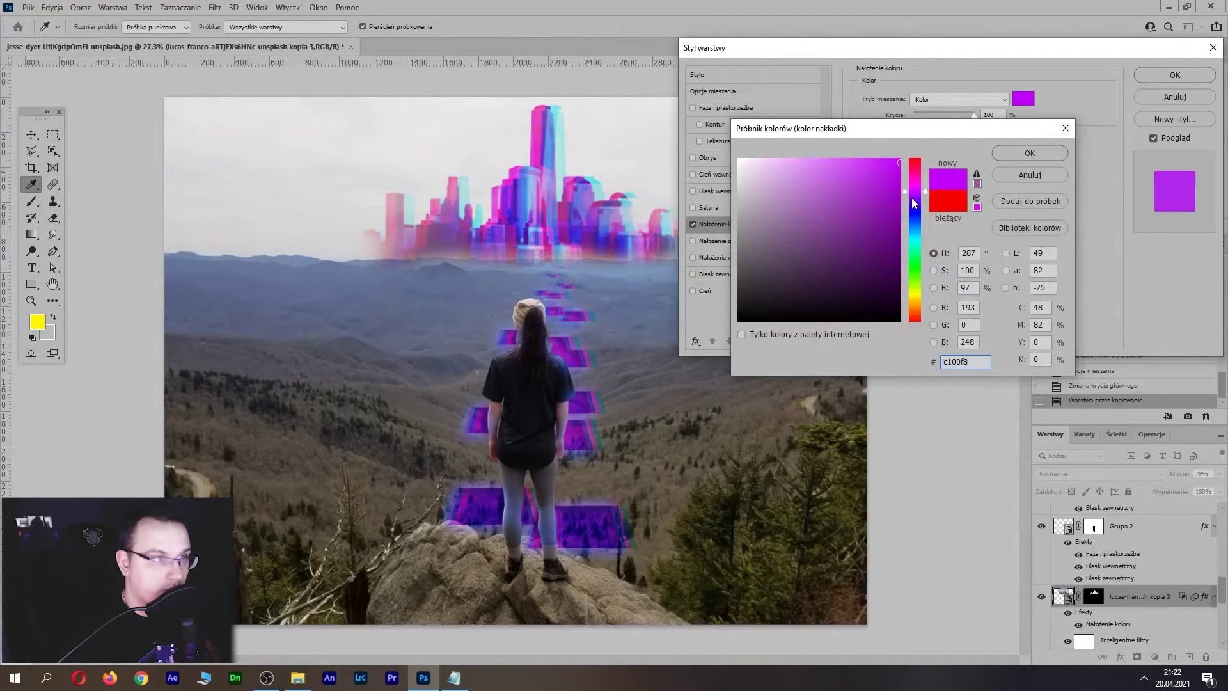
{"action": "left_click", "coordinate": [1031, 153]}
{"action": "left_click", "coordinate": [1171, 80]}
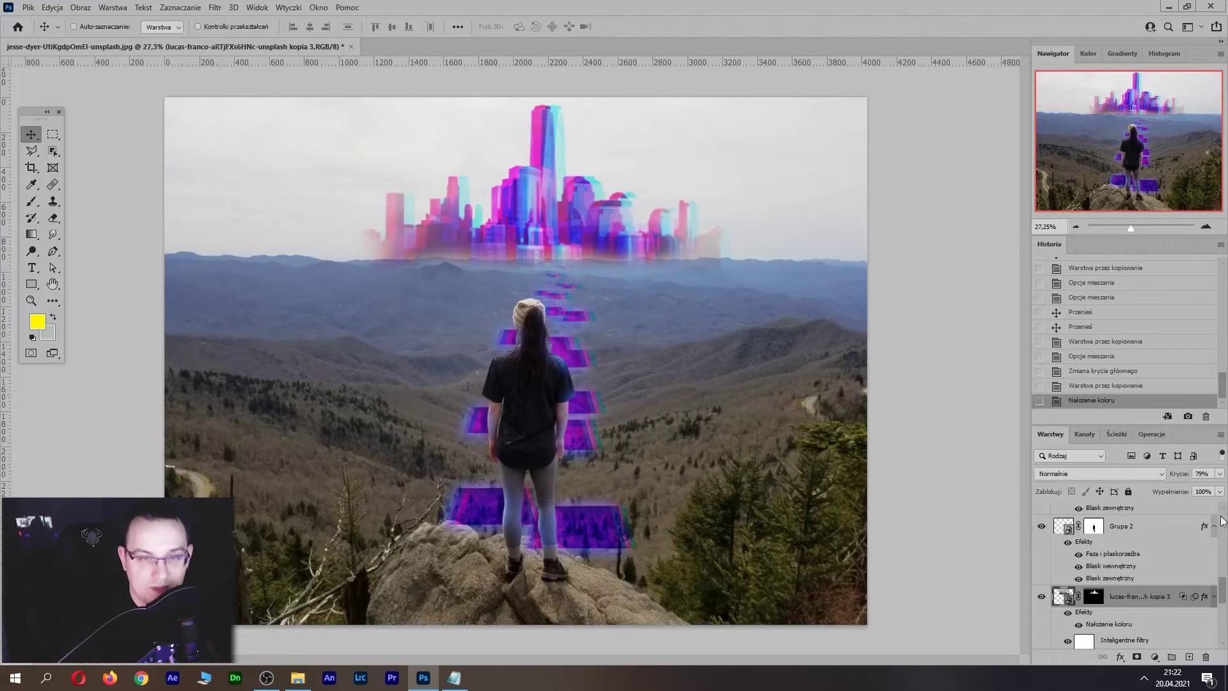
Select layers from Grupa 2 kopia 4 down to Tło and merge them into one smart object
{"action": "scroll", "coordinate": [1094, 525], "scroll_direction": "up", "scroll_amount": 5}
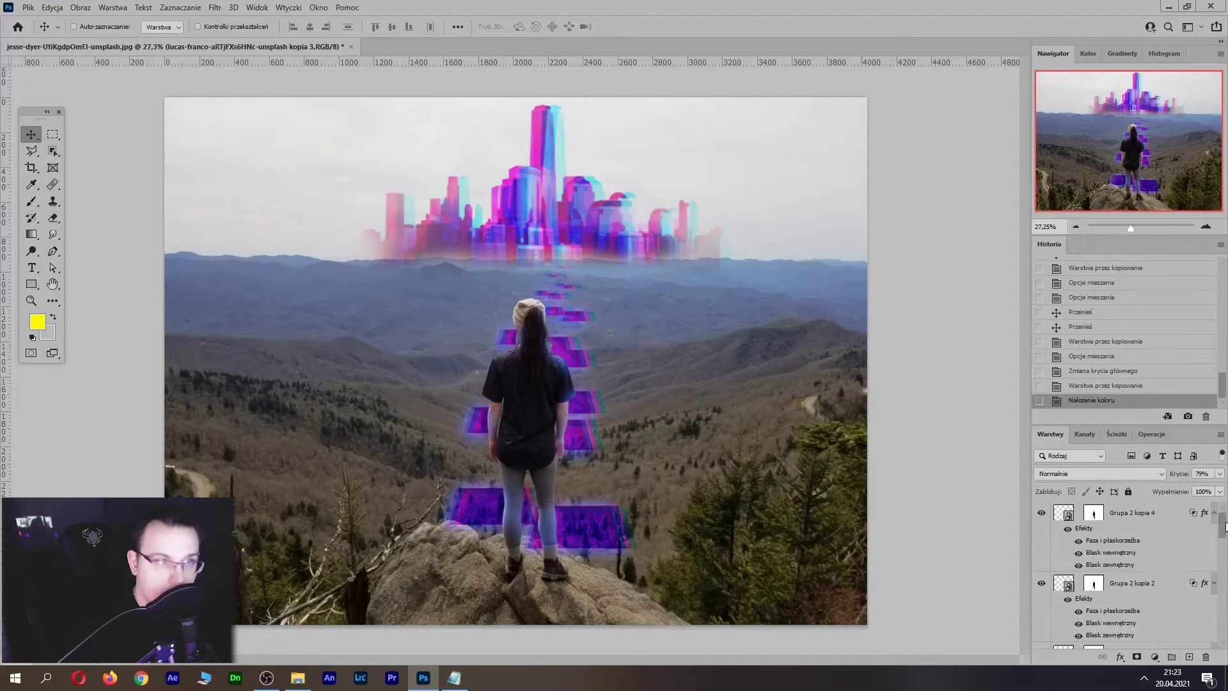
{"action": "left_click", "coordinate": [1126, 513]}
{"action": "scroll", "coordinate": [1201, 616], "scroll_direction": "down", "scroll_amount": 3}
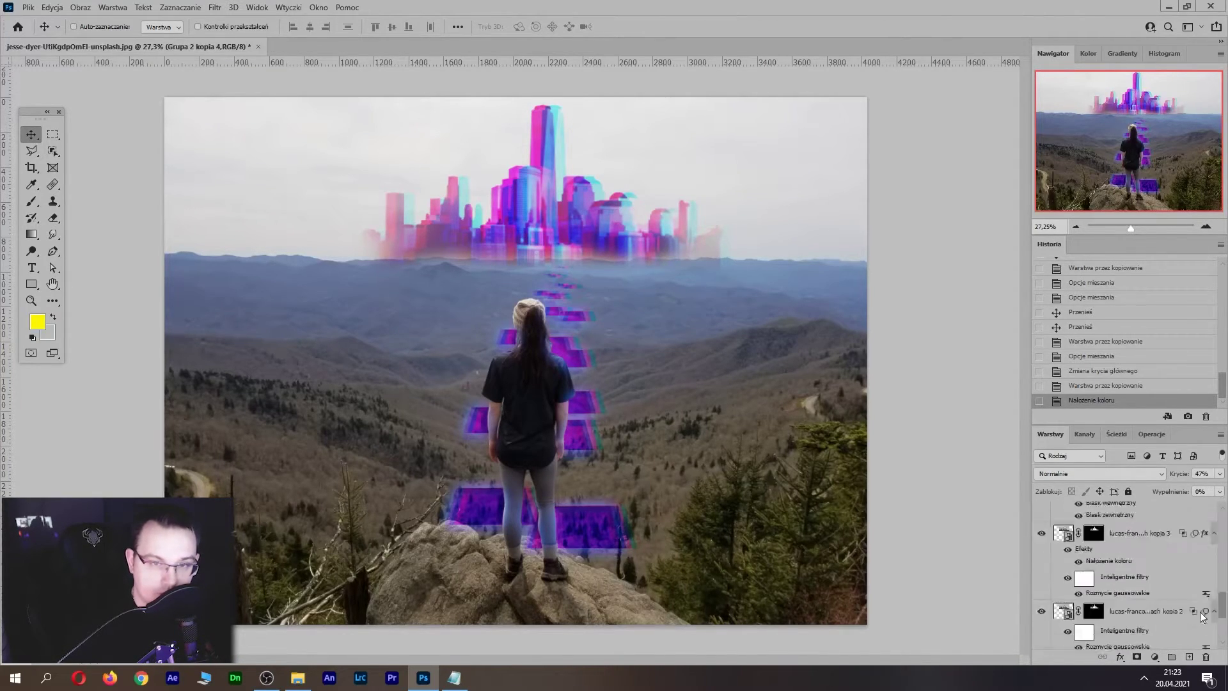
{"action": "scroll", "coordinate": [1202, 616], "scroll_direction": "down", "scroll_amount": 2}
{"action": "left_click", "coordinate": [1062, 638], "text": "shift"}
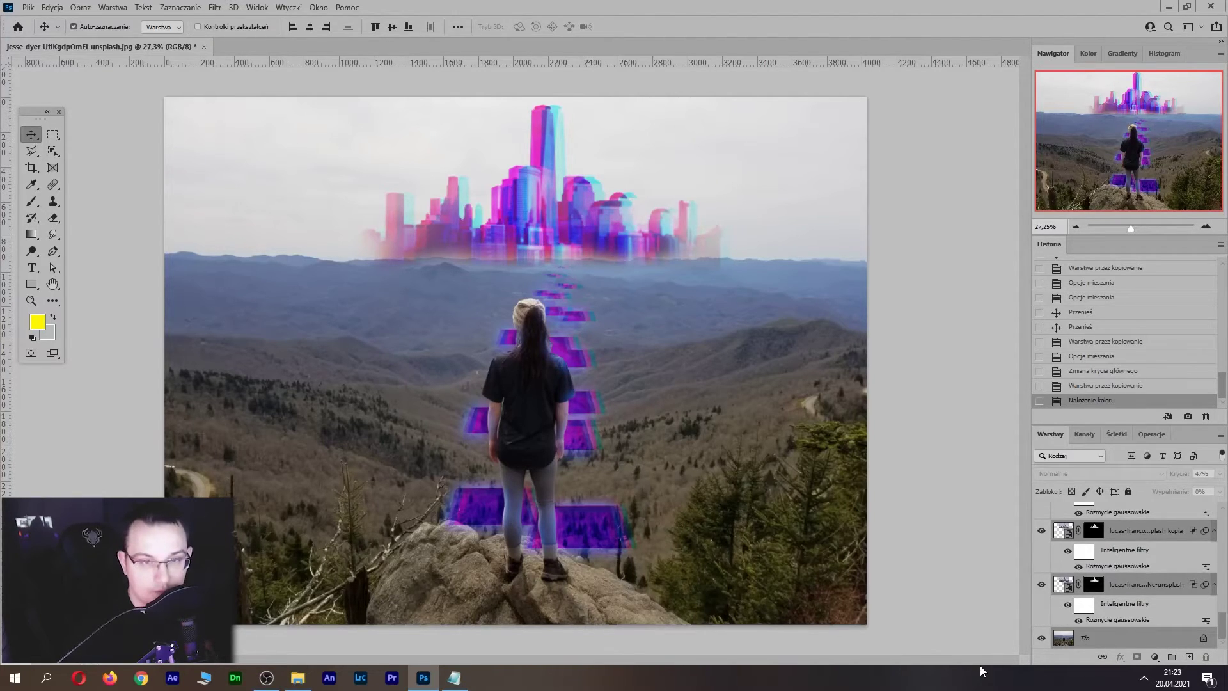
{"action": "key", "text": "ctrl+alt+shift+s"}
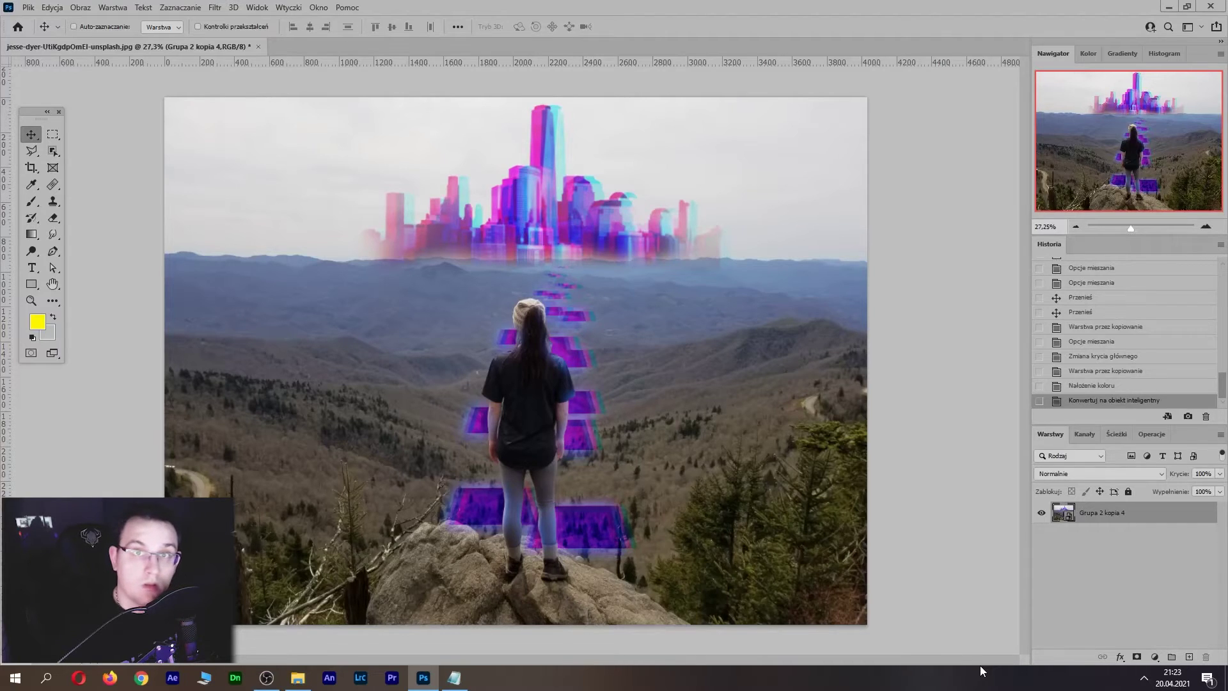
{"action": "right_click", "coordinate": [1167, 512]}
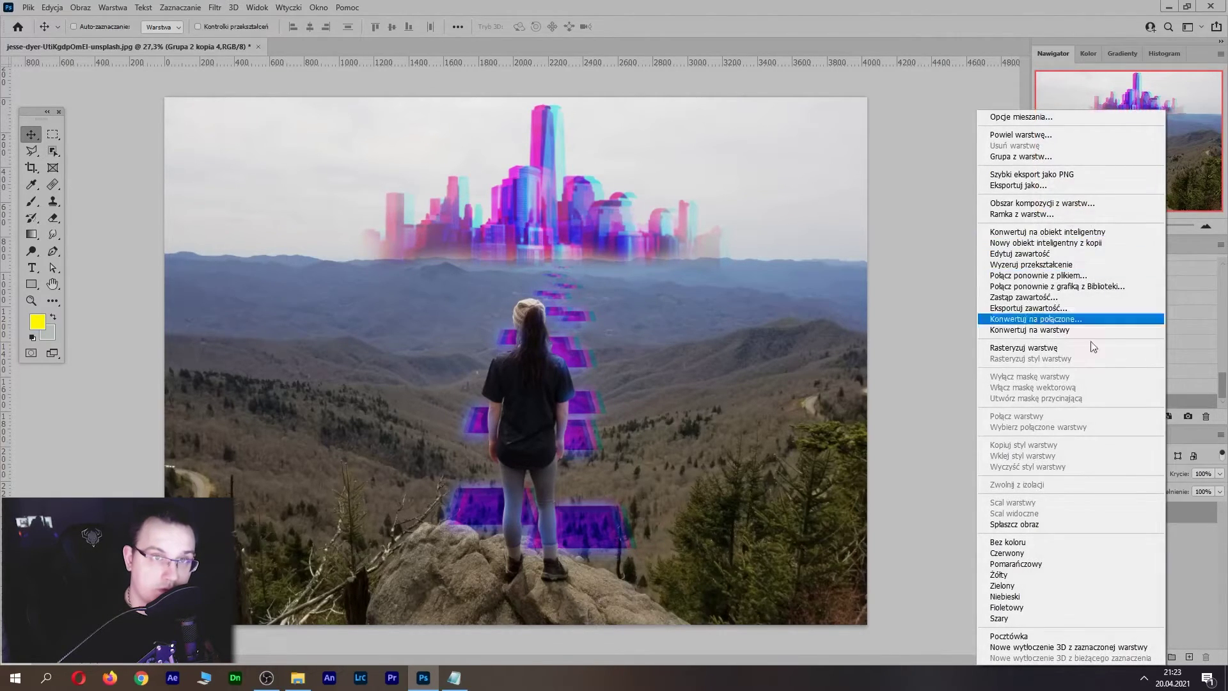
{"action": "left_click", "coordinate": [1201, 579]}
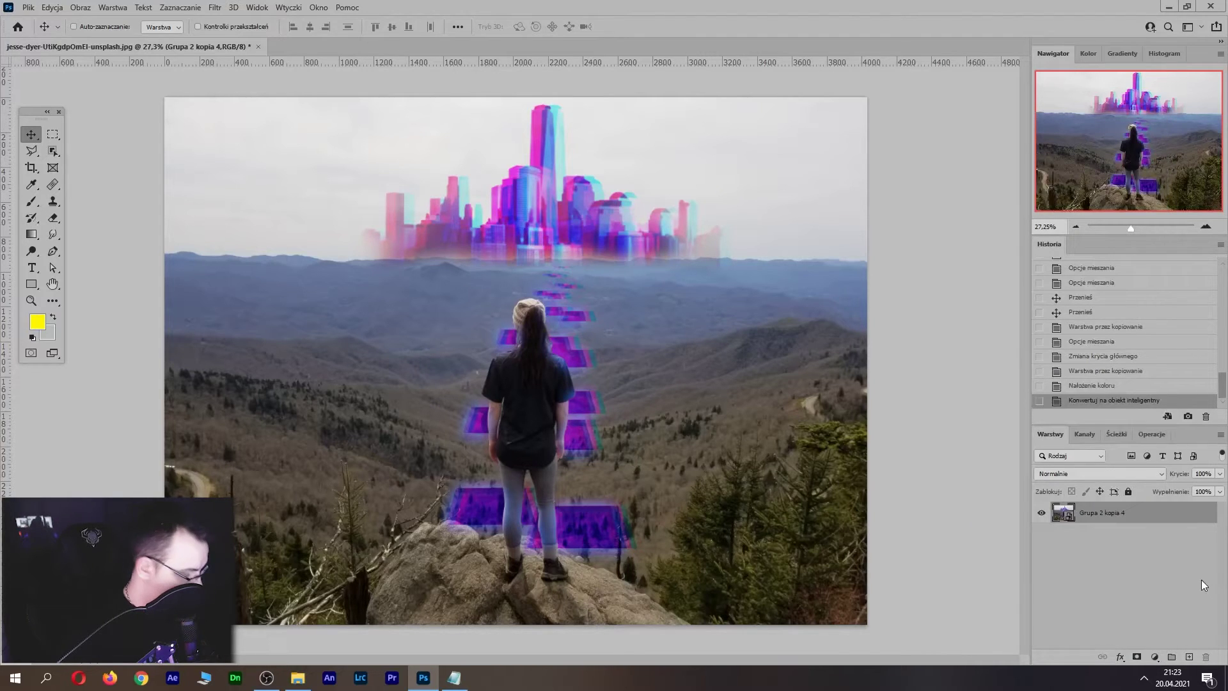
Duplicate the smart object as Grupa 2 kopia 5 with red and green channels excluded
{"action": "key", "text": "ctrl+j"}
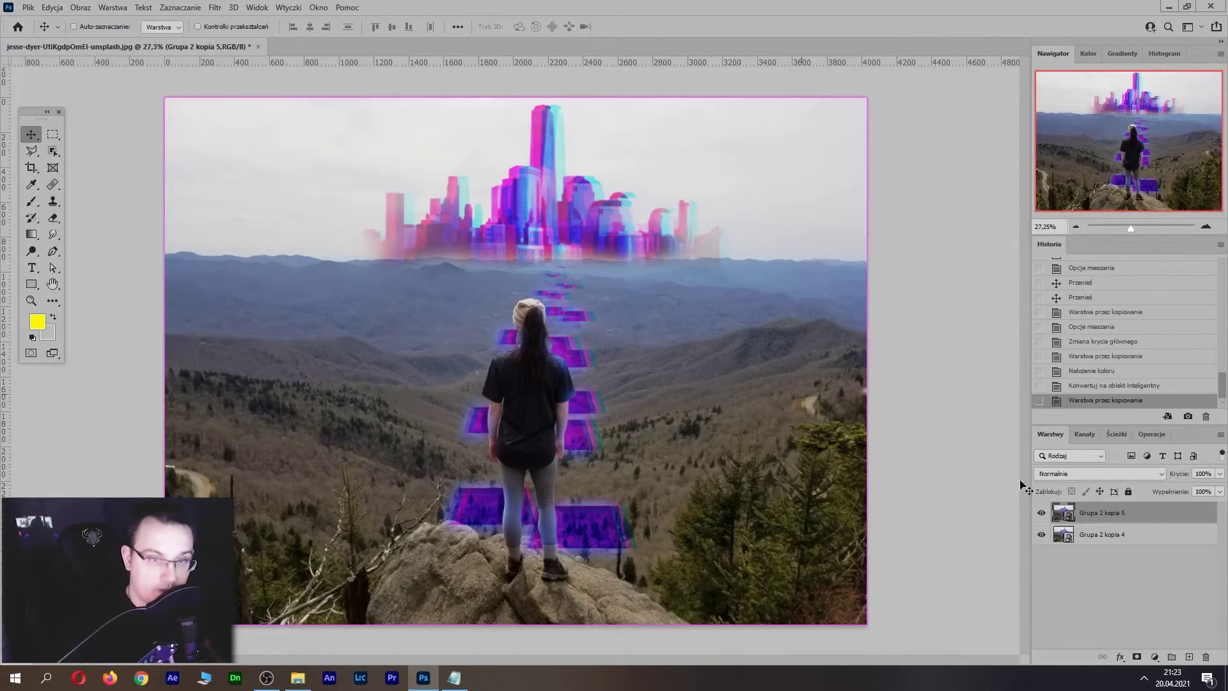
{"action": "double_click", "coordinate": [1152, 517]}
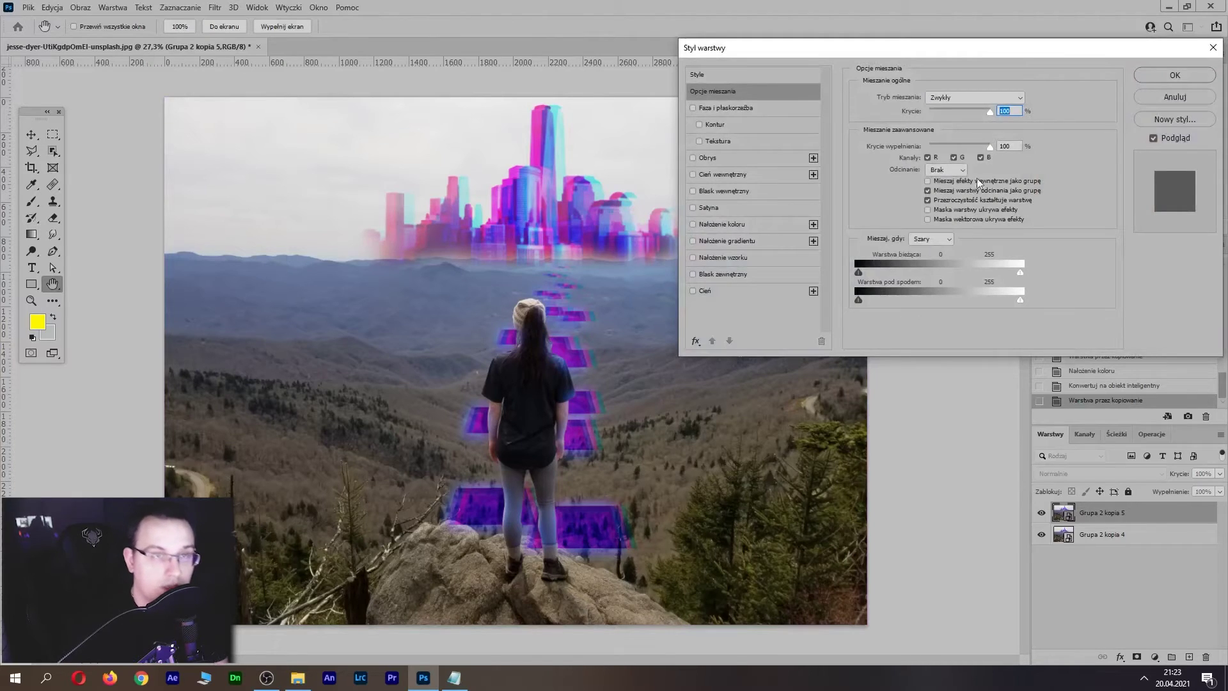
{"action": "left_click", "coordinate": [928, 158]}
{"action": "left_click", "coordinate": [954, 157]}
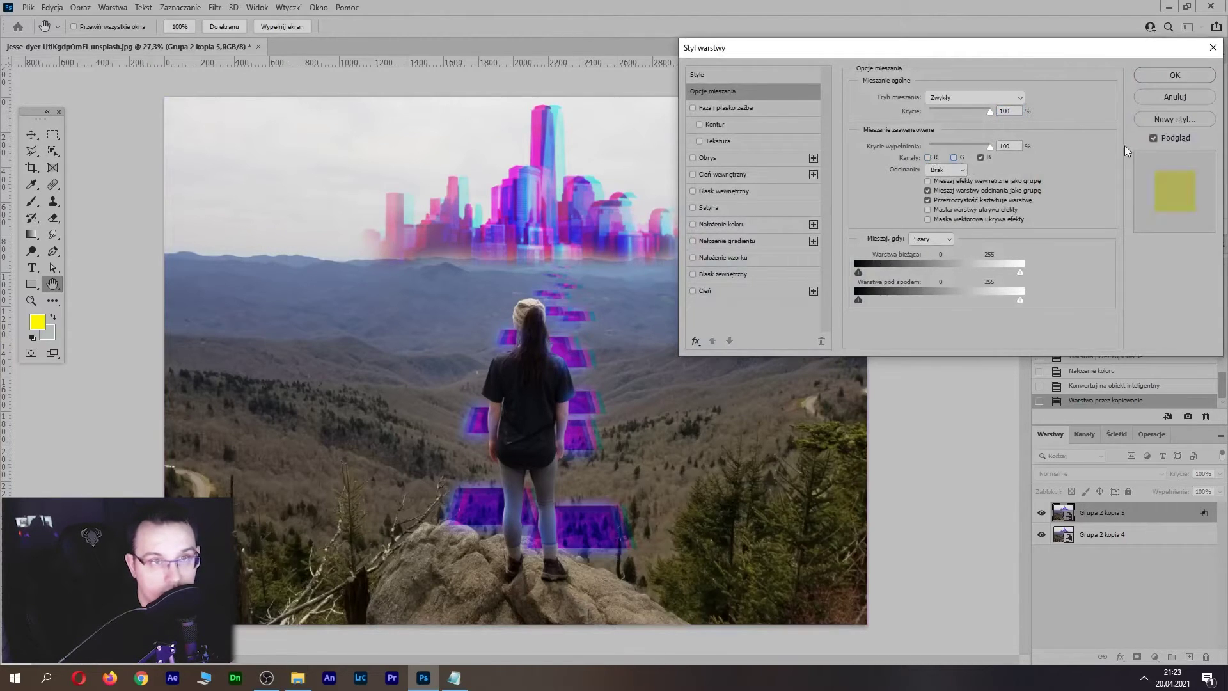
{"action": "left_click", "coordinate": [1175, 75]}
Duplicate again as Grupa 2 kopia 6 with only the blue channel excluded
{"action": "key", "text": "ctrl+j"}
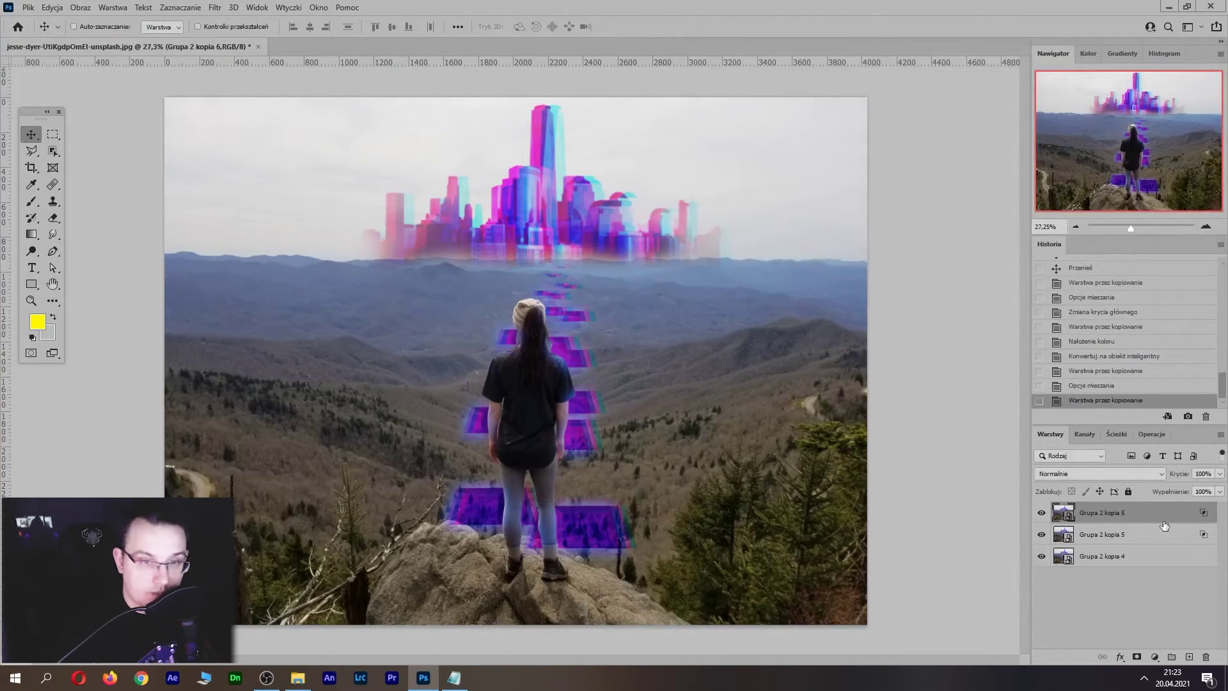
{"action": "double_click", "coordinate": [1161, 516]}
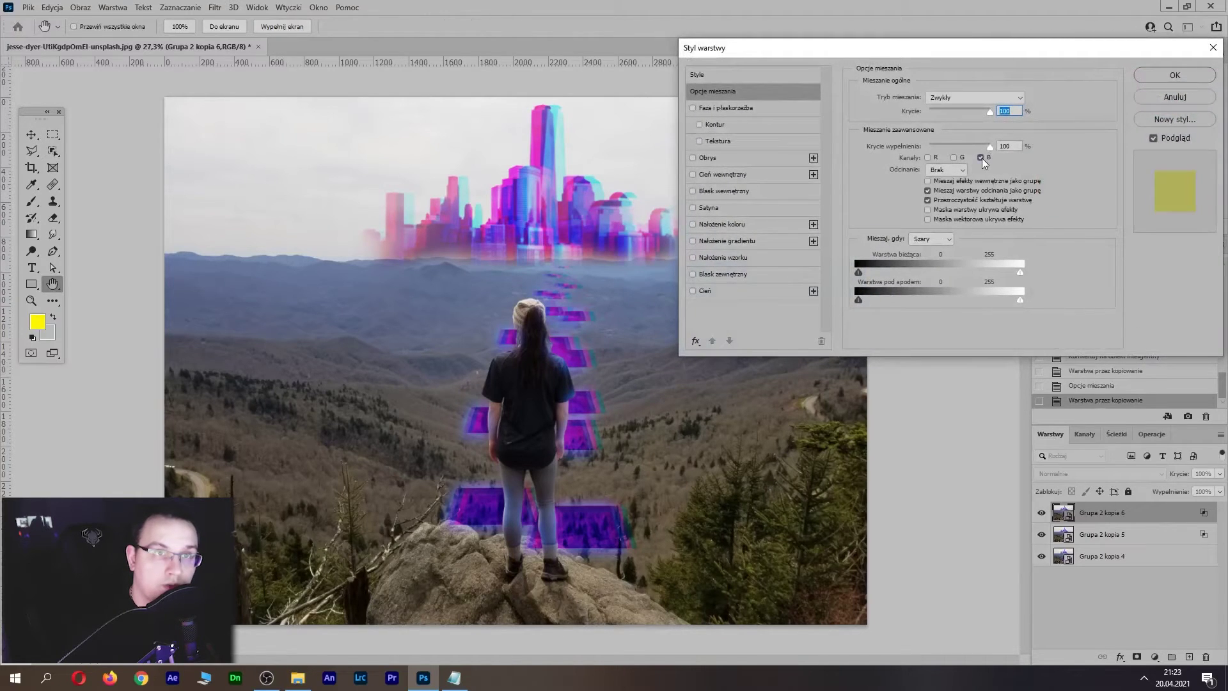
{"action": "left_click", "coordinate": [980, 158]}
{"action": "left_click", "coordinate": [929, 157]}
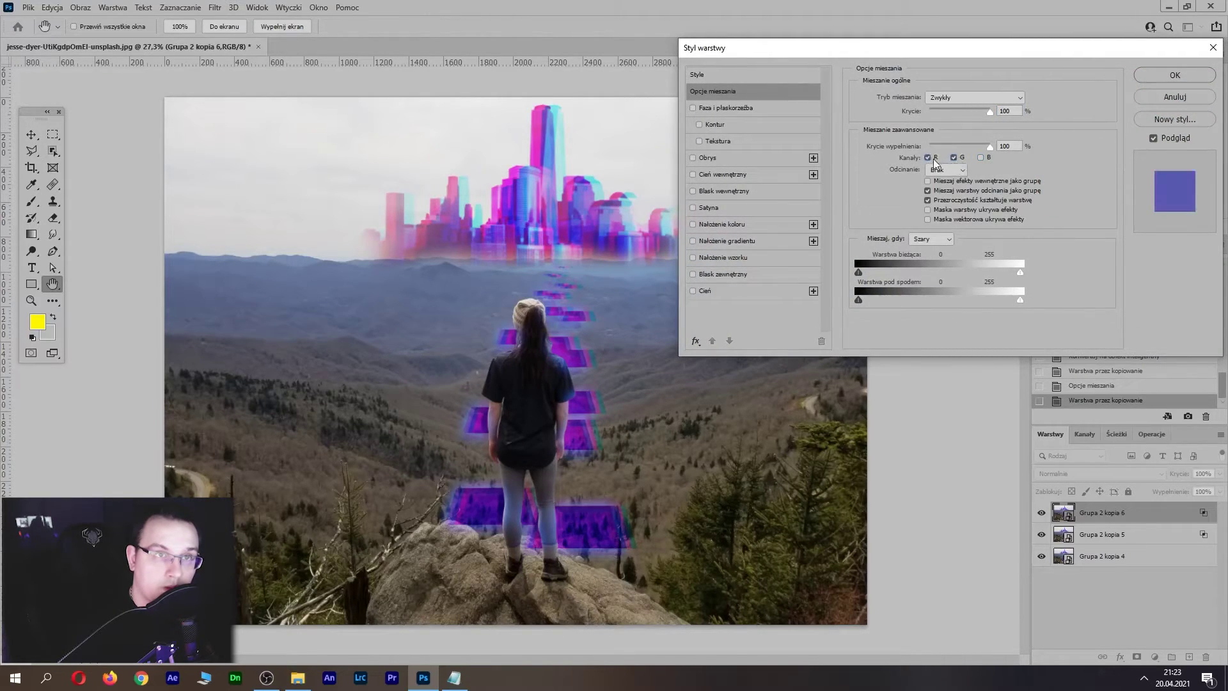
{"action": "left_click", "coordinate": [1176, 76]}
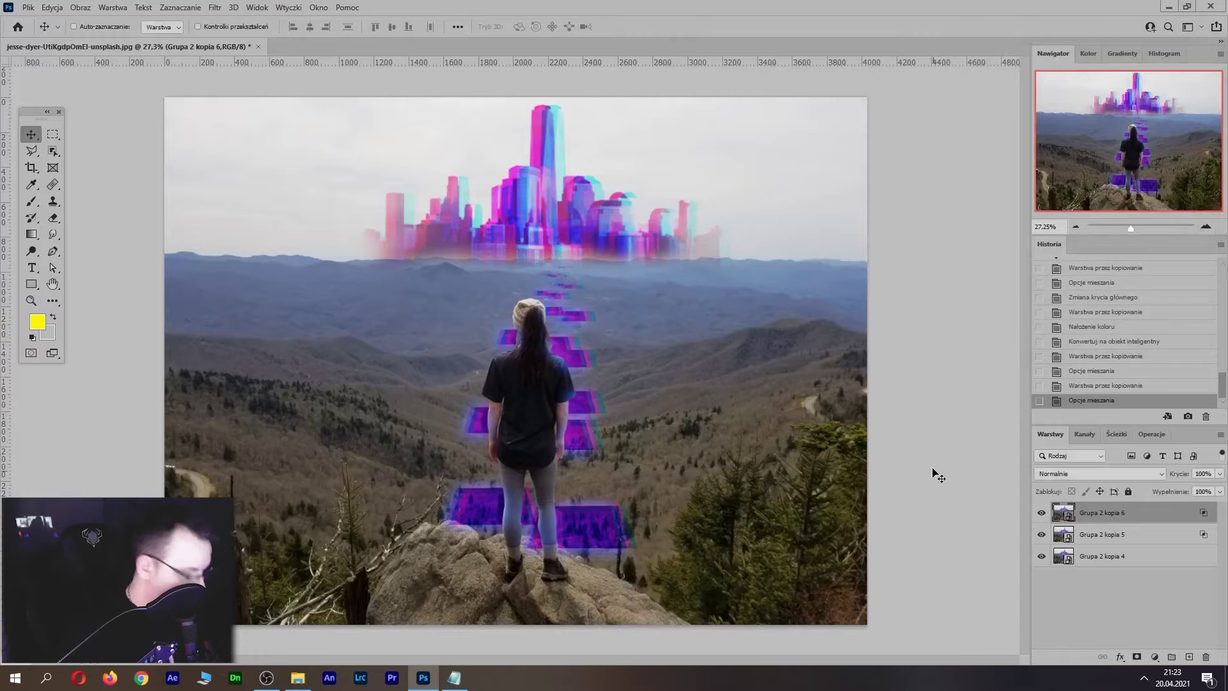
Offset kopia 6 and kopia 5 sideways (about 26 px) to split the colours
{"action": "scroll", "coordinate": [833, 342], "scroll_direction": "up", "scroll_amount": 3}
{"action": "scroll", "coordinate": [834, 343], "scroll_direction": "down", "scroll_amount": 2}
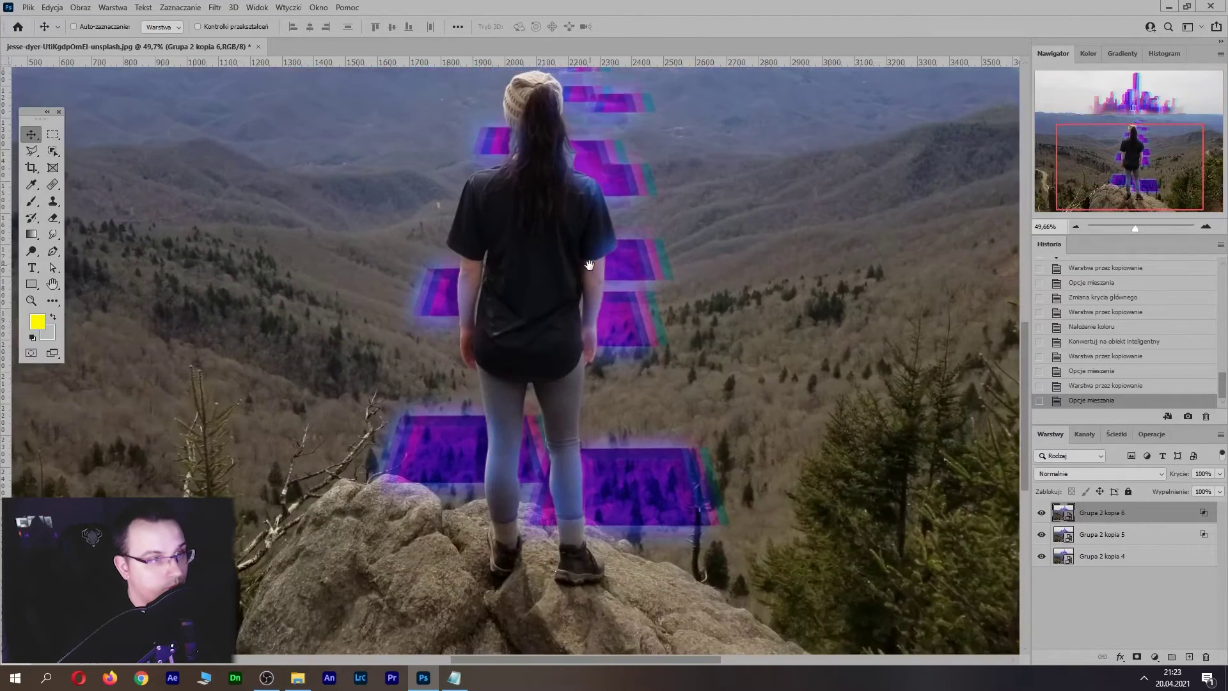
{"action": "left_click_drag", "start_coordinate": [567, 313], "coordinate": [582, 313]}
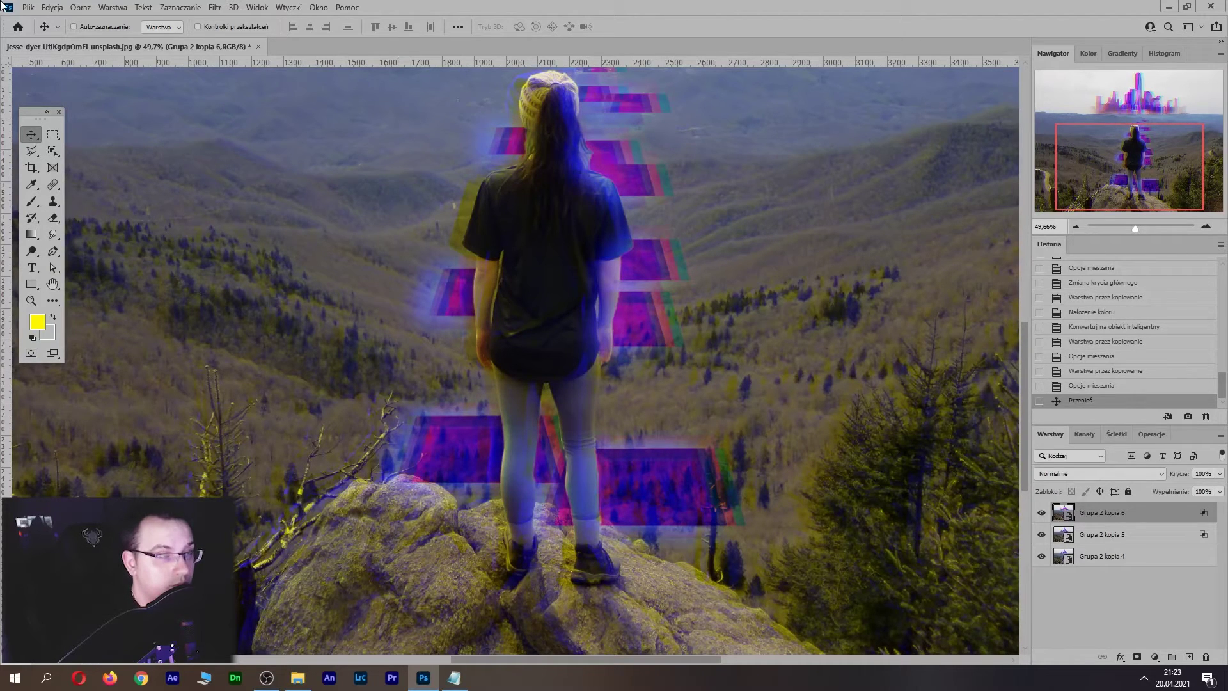
{"action": "left_click_drag", "start_coordinate": [630, 184], "coordinate": [623, 184]}
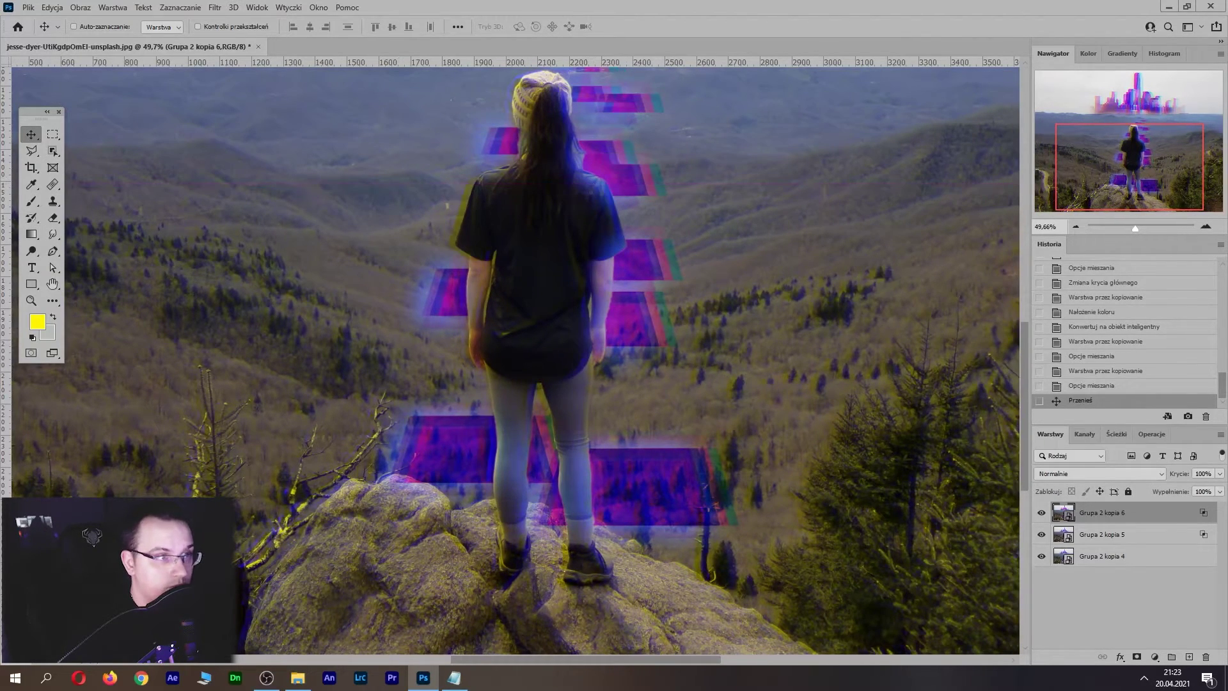
{"action": "left_click", "coordinate": [1113, 534]}
{"action": "left_click_drag", "start_coordinate": [535, 439], "coordinate": [546, 439]}
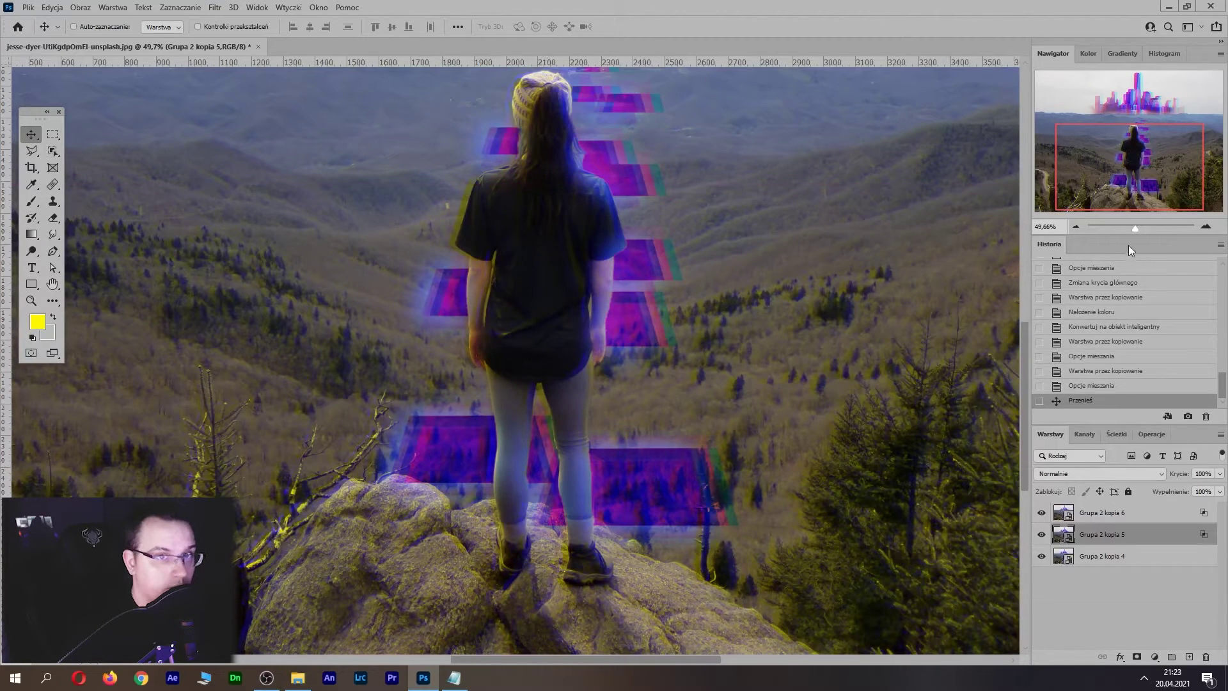
{"action": "left_click_drag", "start_coordinate": [1136, 228], "coordinate": [1133, 228]}
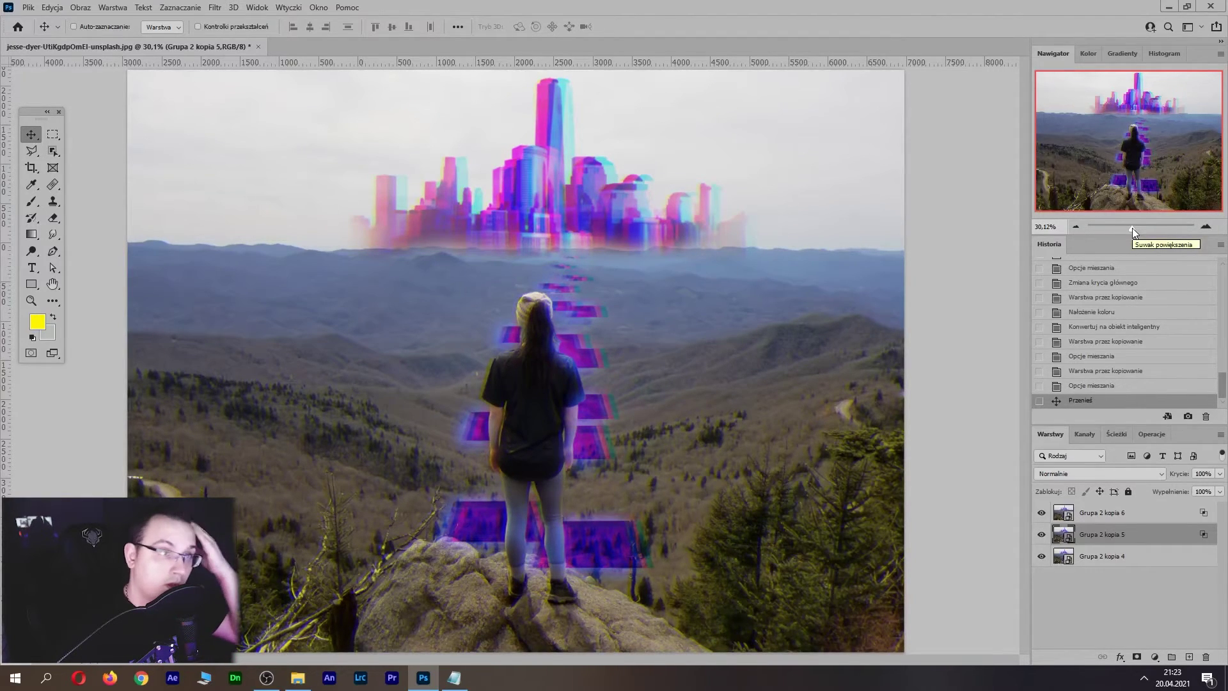
Add a Color Lookup adjustment layer above Grupa 2 kopia 6 with the Crisp_Warm.look LUT
{"action": "left_click", "coordinate": [1148, 515]}
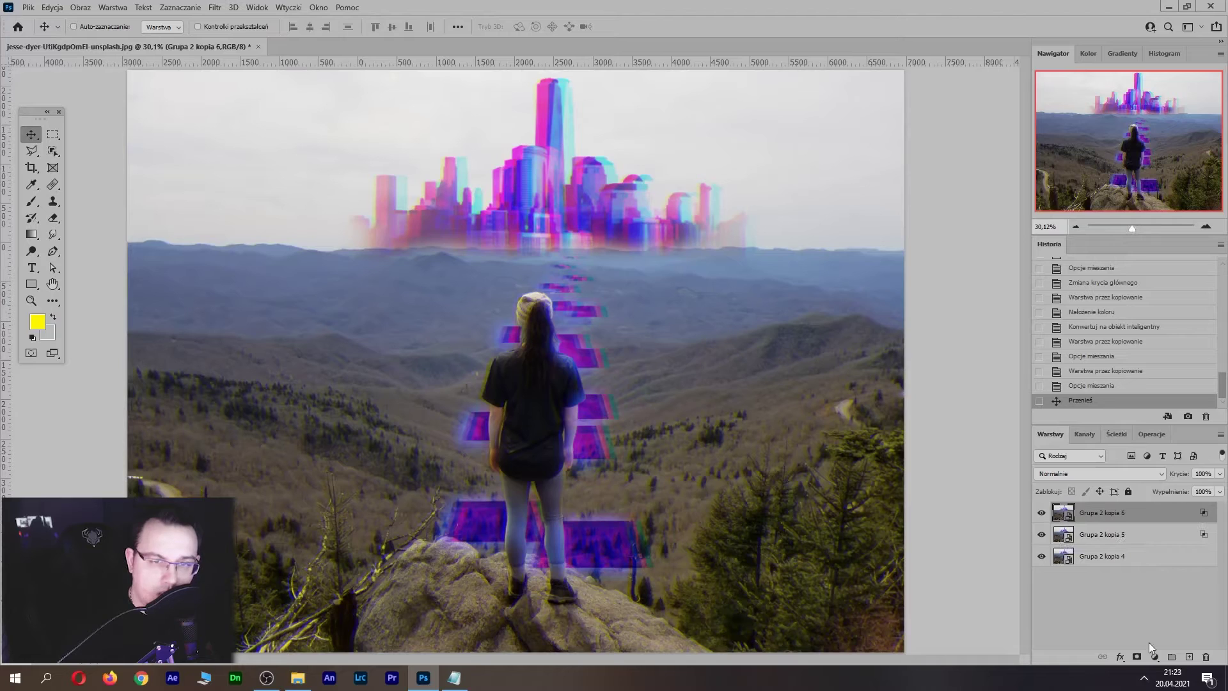
{"action": "left_click", "coordinate": [1154, 657]}
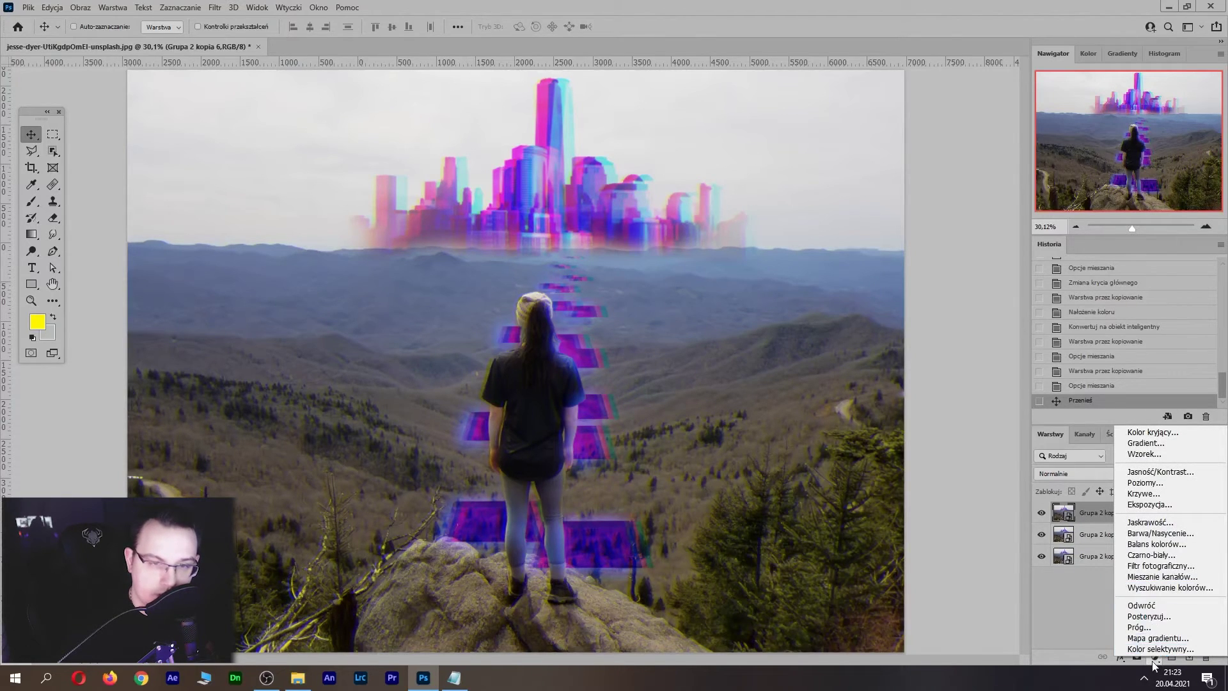
{"action": "left_click", "coordinate": [1156, 660]}
{"action": "left_click", "coordinate": [1170, 589]}
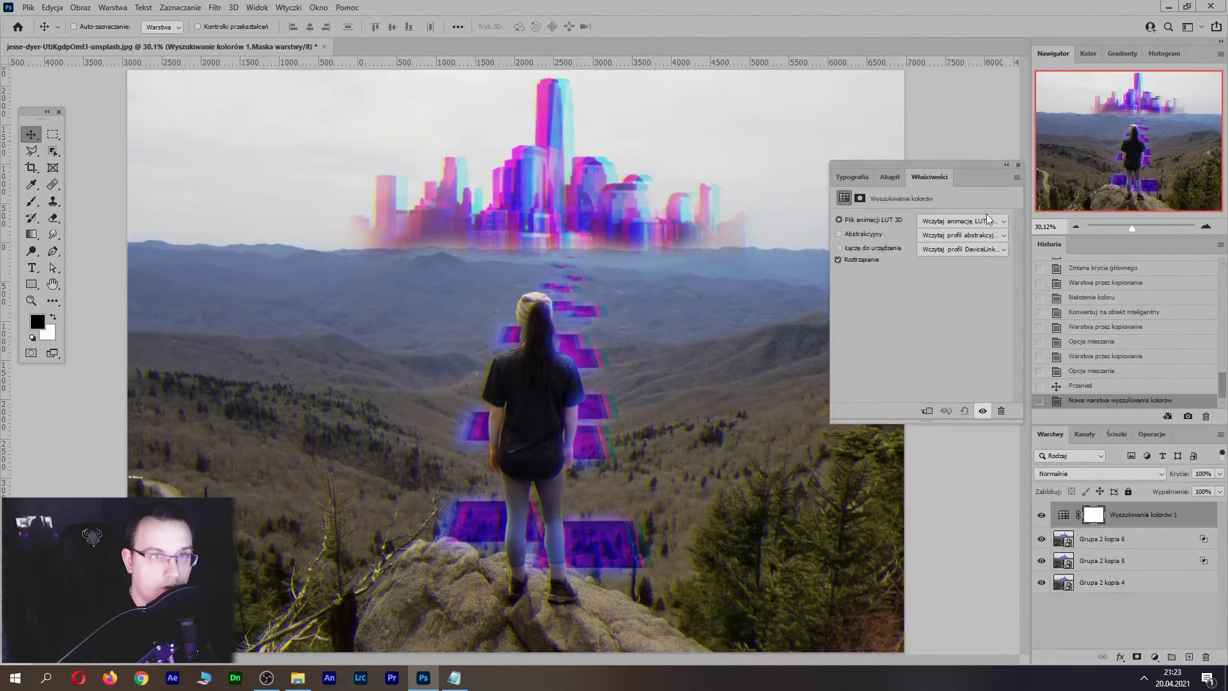
{"action": "left_click", "coordinate": [988, 221]}
{"action": "left_click", "coordinate": [960, 92]}
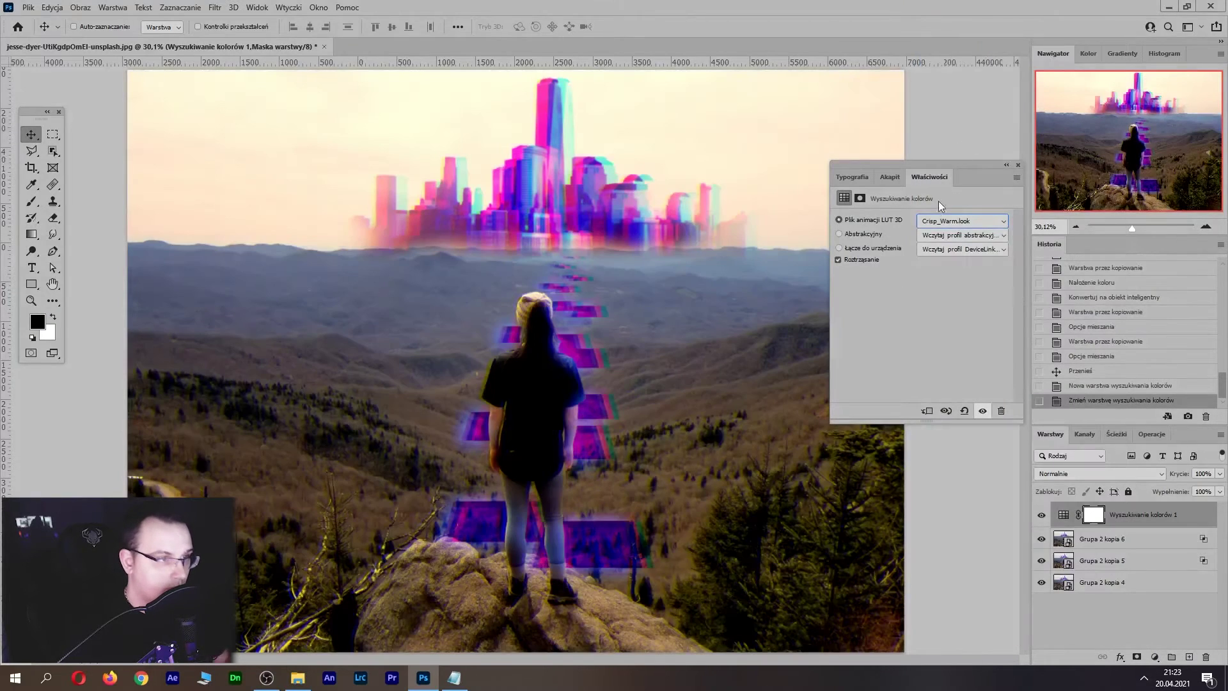
Step through LUT presets to filmstock_50.3dl and lower the layer opacity to 96%
{"action": "key", "text": "Up"}
{"action": "key", "text": "Up"}
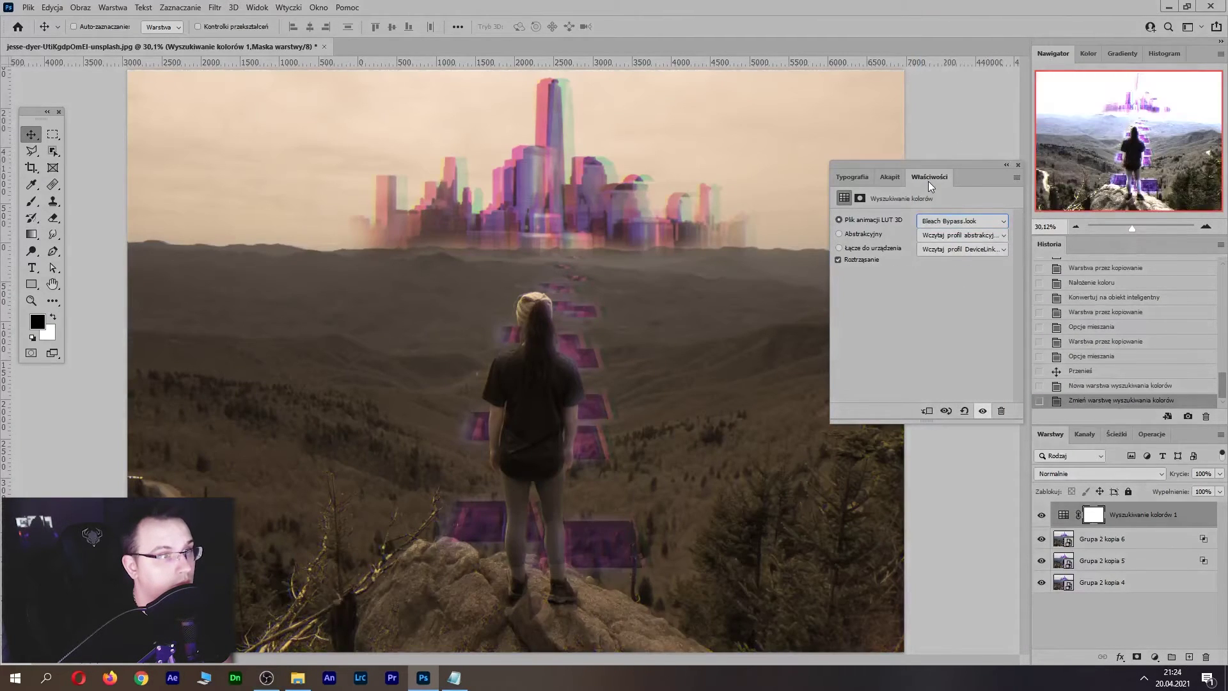
{"action": "key", "text": "Up"}
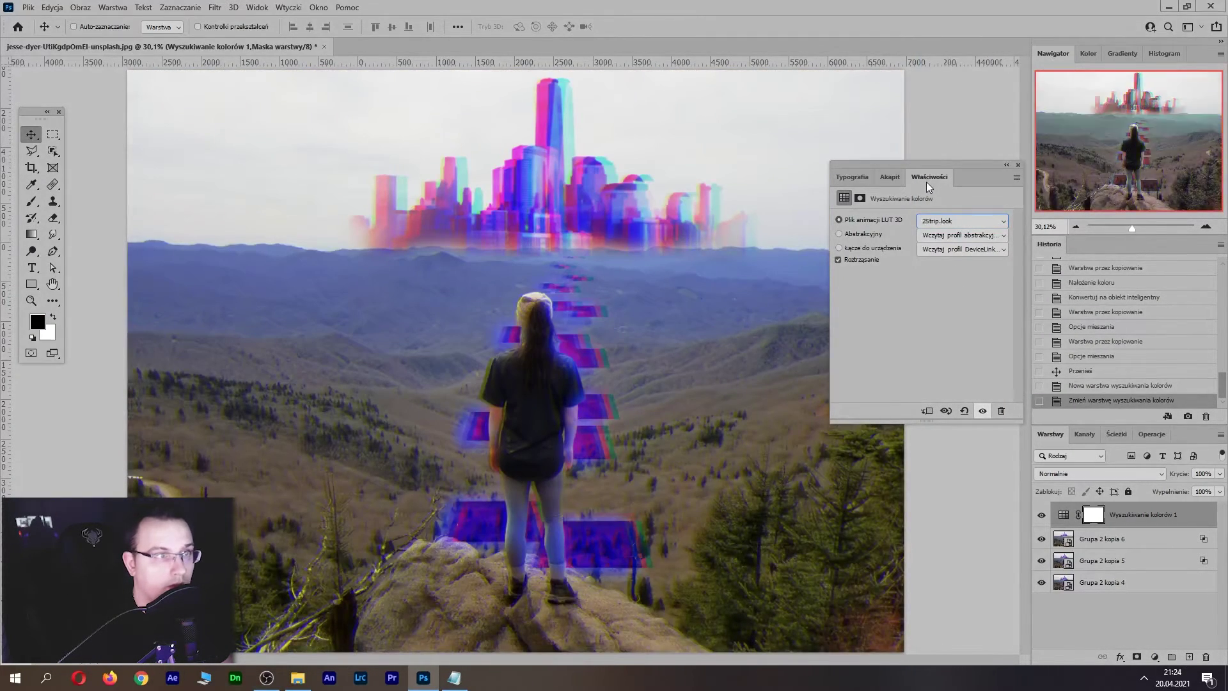
{"action": "key", "text": "Up"}
{"action": "key", "text": "Down"}
{"action": "key", "text": "Down"}
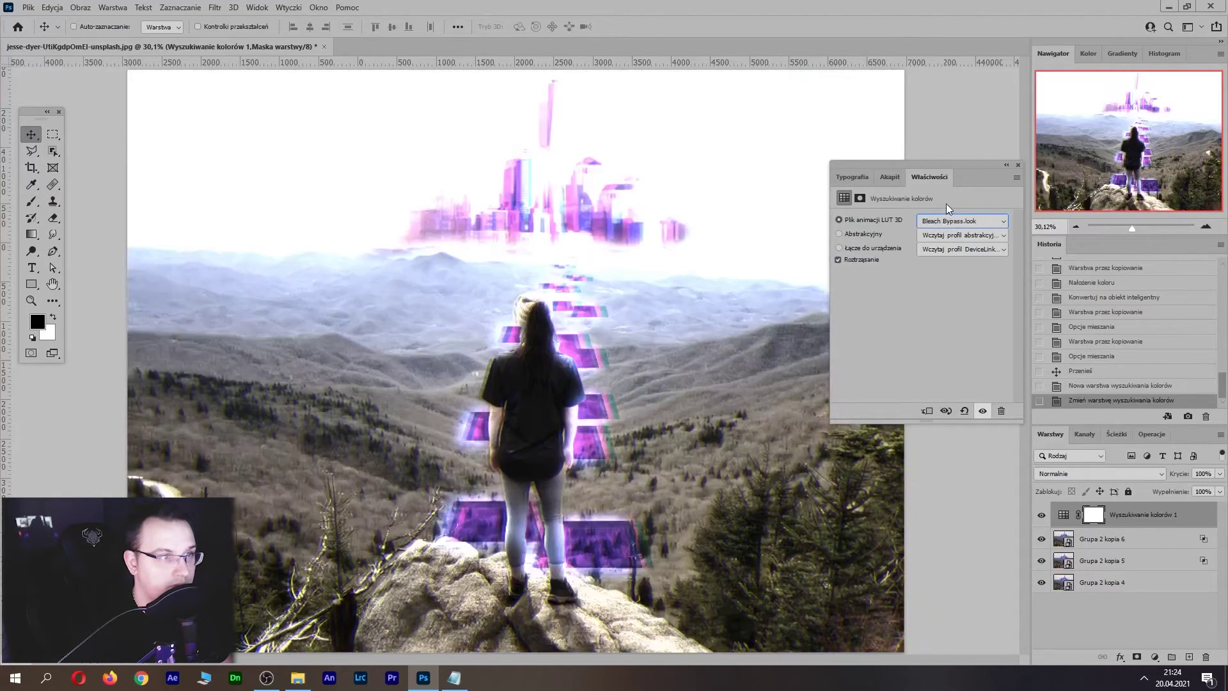
{"action": "key", "text": "Down"}
{"action": "key", "text": "Down"}
{"action": "key", "text": "Down"}
{"action": "key", "text": "Down"}
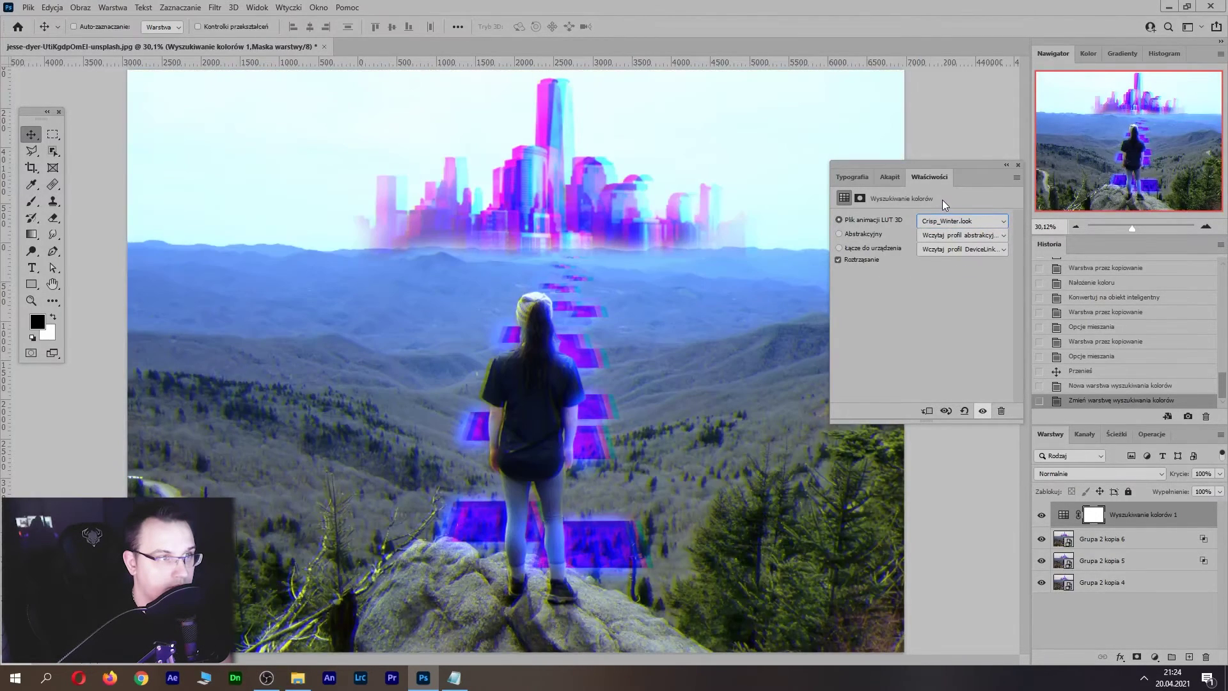
{"action": "key", "text": "Down"}
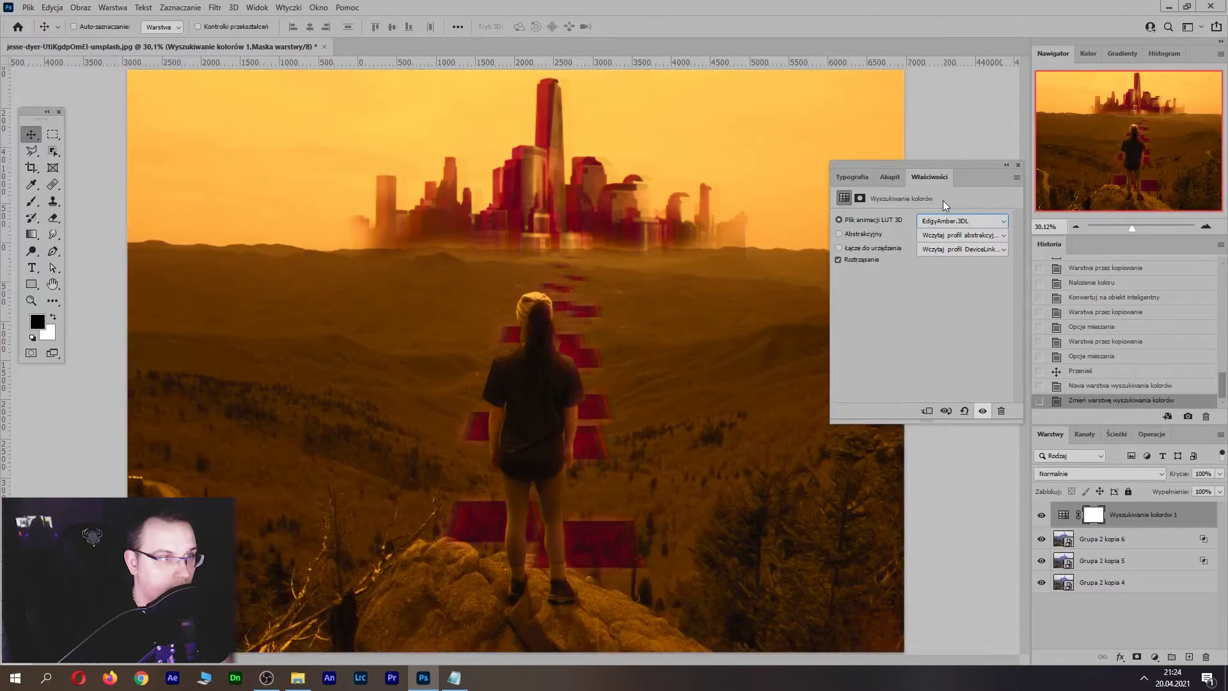
{"action": "key", "text": "Down"}
{"action": "key", "text": "Down"}
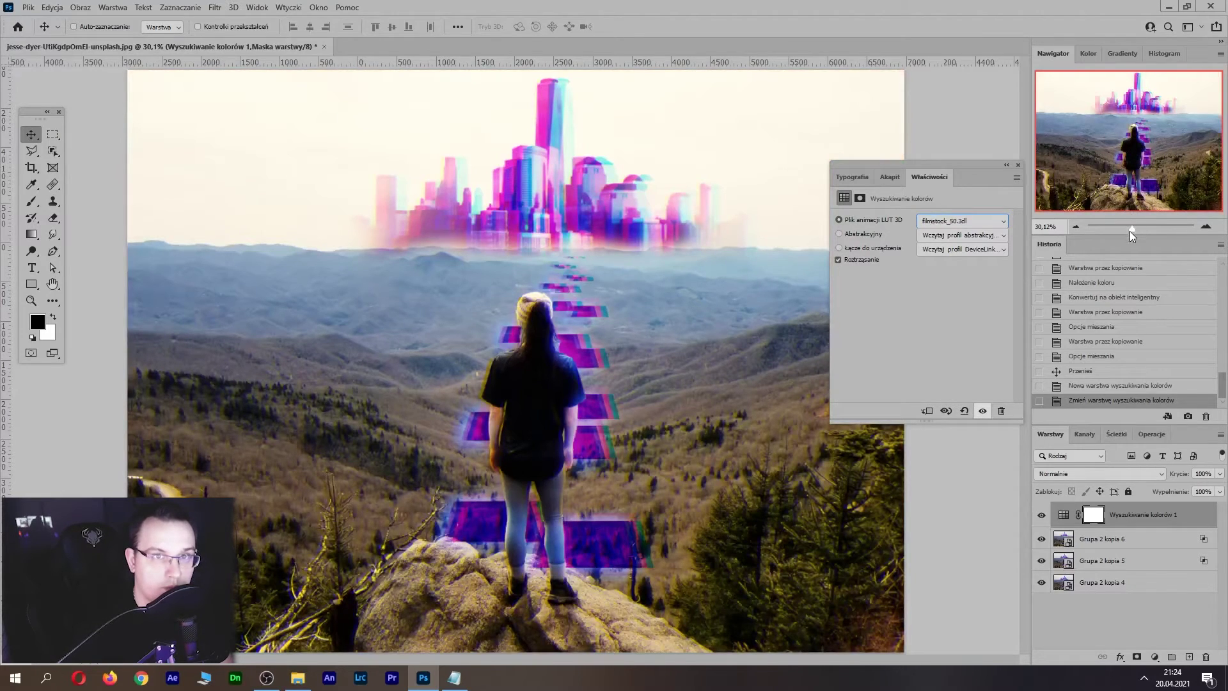
{"action": "left_click_drag", "start_coordinate": [1131, 228], "coordinate": [1129, 229]}
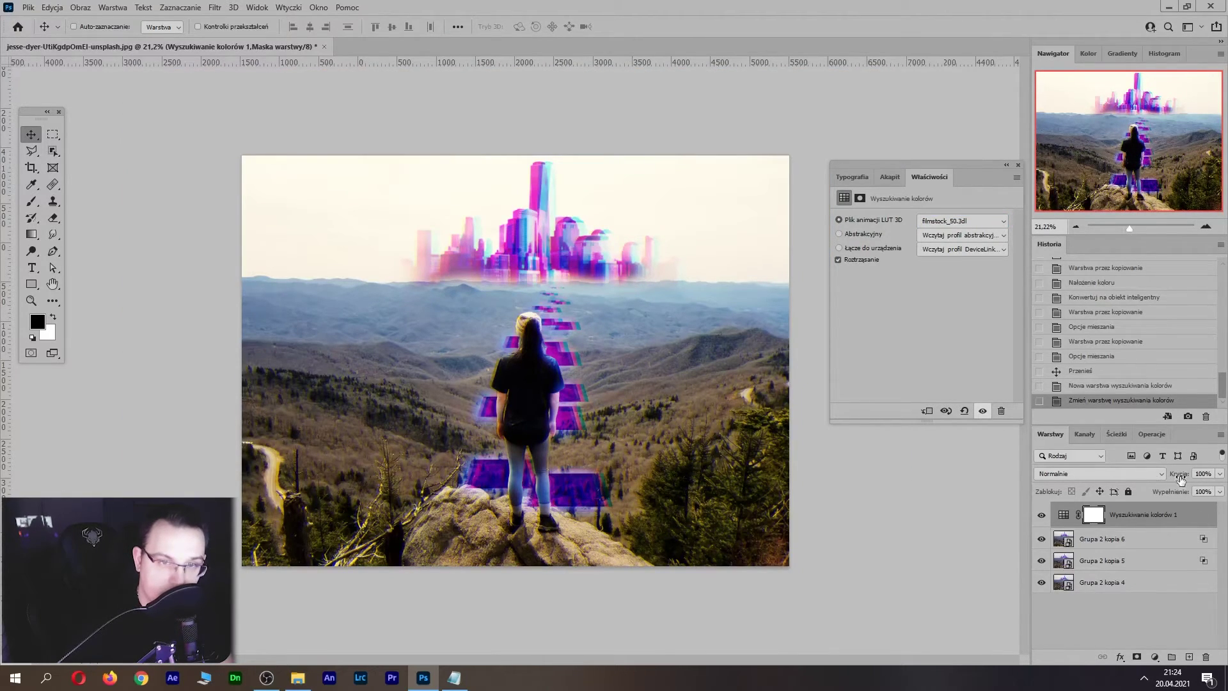
{"action": "mouse_move", "coordinate": [1180, 478]}
{"action": "left_mouse_down"}
{"action": "mouse_move", "coordinate": [1167, 476]}
{"action": "mouse_move", "coordinate": [1180, 480]}
{"action": "left_mouse_up"}
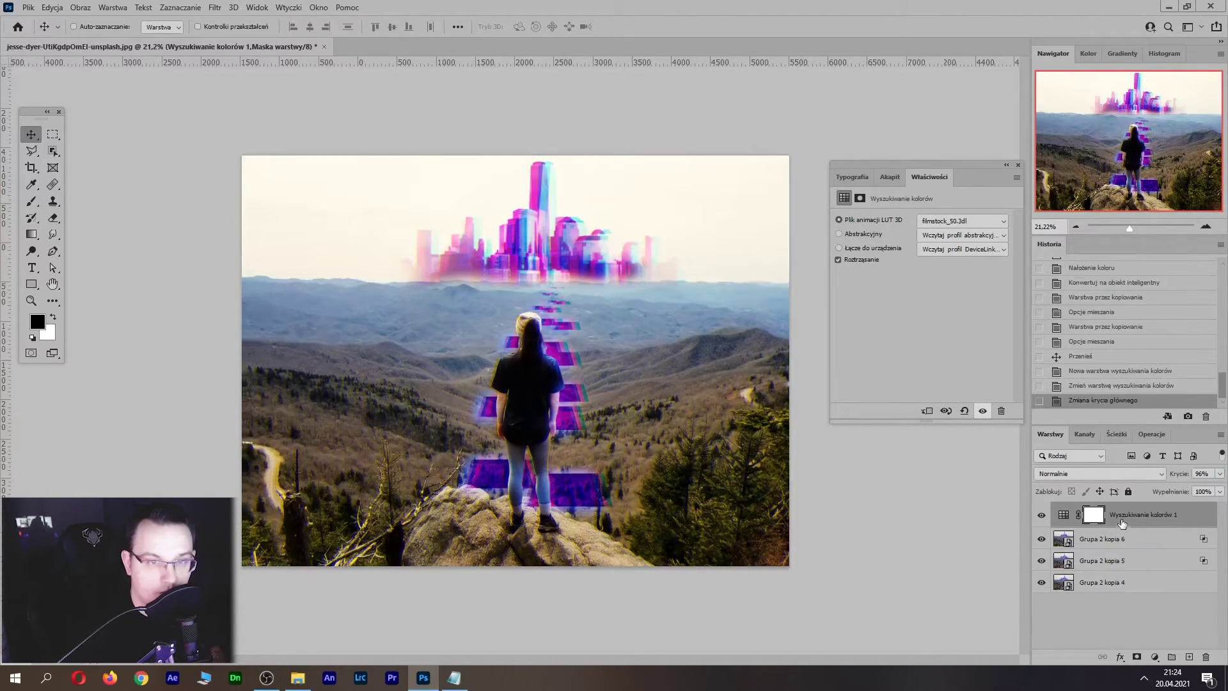
Combine the four layers down to Grupa 2 kopia 4 into a smart object and duplicate it
{"action": "left_click", "coordinate": [1125, 587], "text": "shift"}
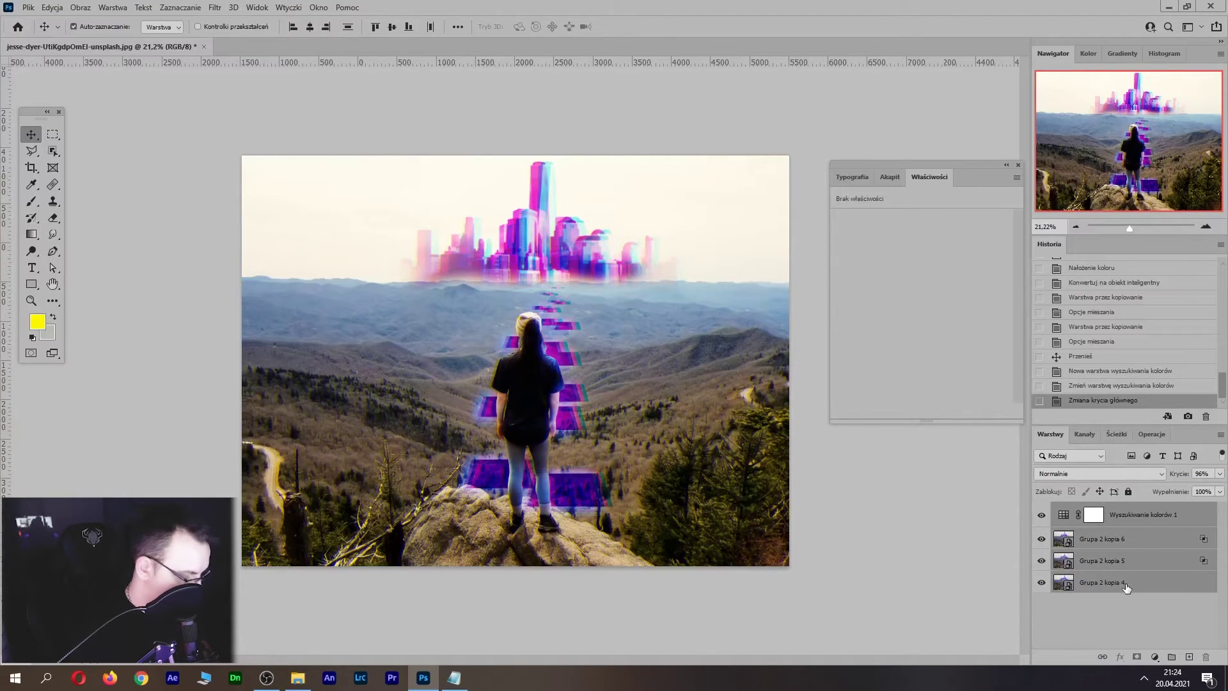
{"action": "key", "text": "ctrl+shift+alt+s"}
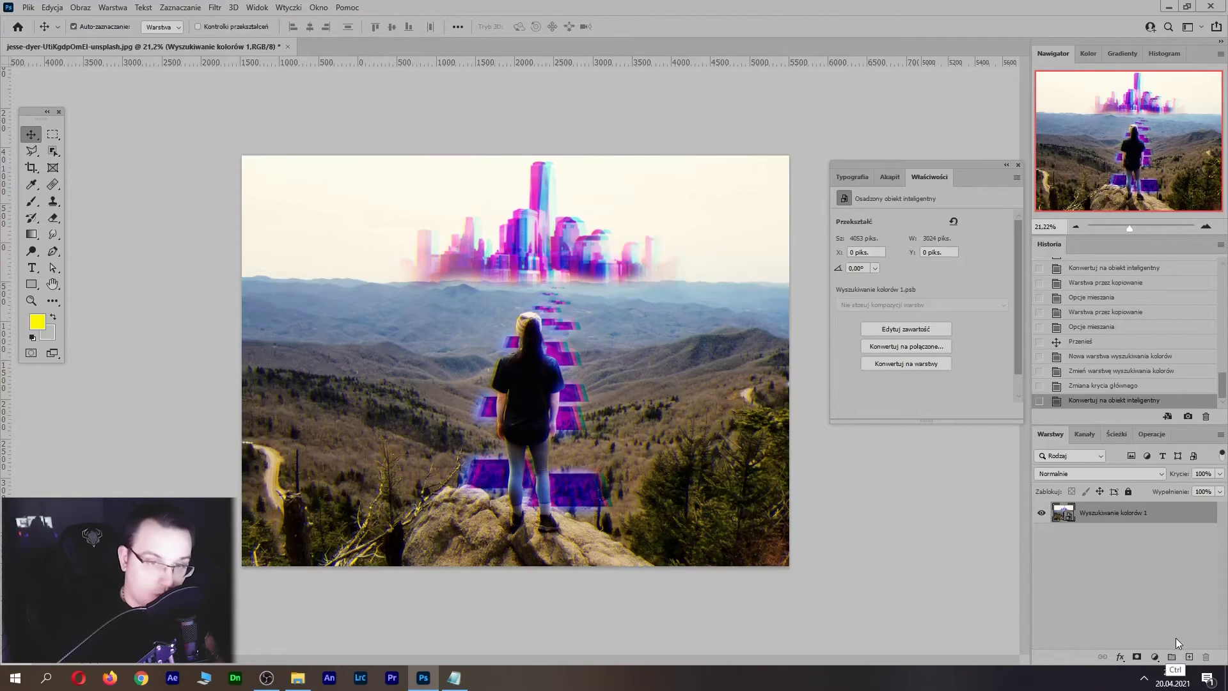
{"action": "key", "text": "ctrl+j"}
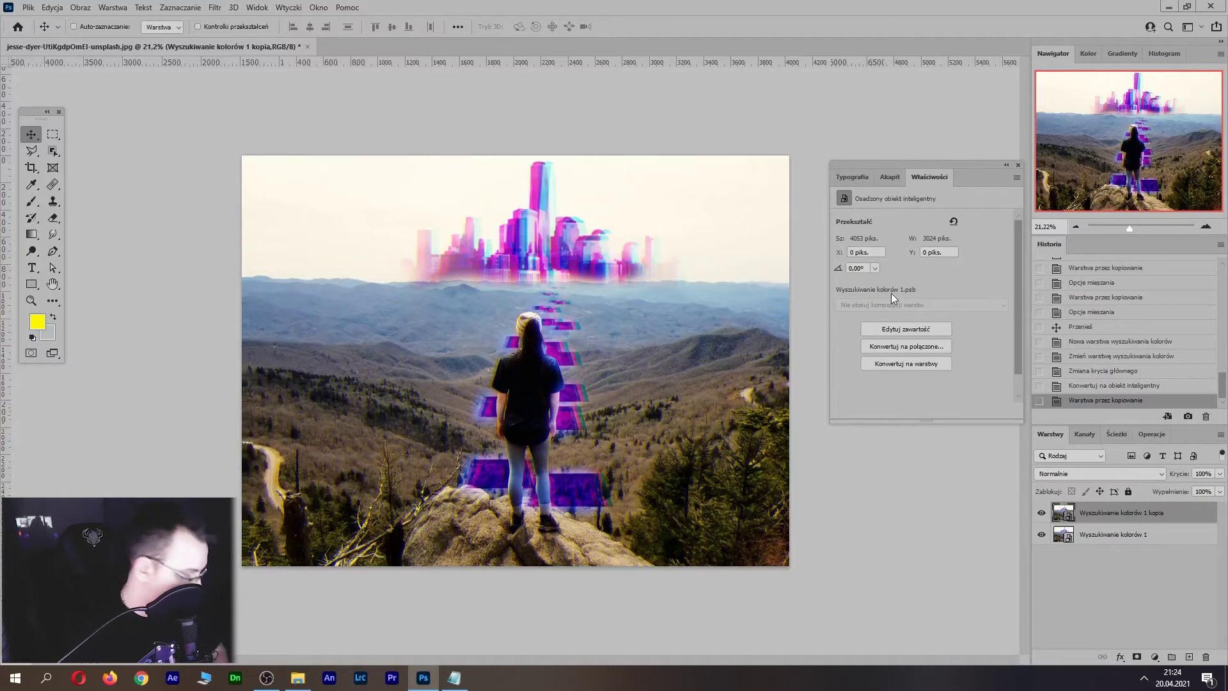
On a new layer, paint sampled off-white sky colour over the skyline with a 1000 px brush
{"action": "key", "text": "b"}
{"action": "left_click", "coordinate": [736, 204], "text": "alt"}
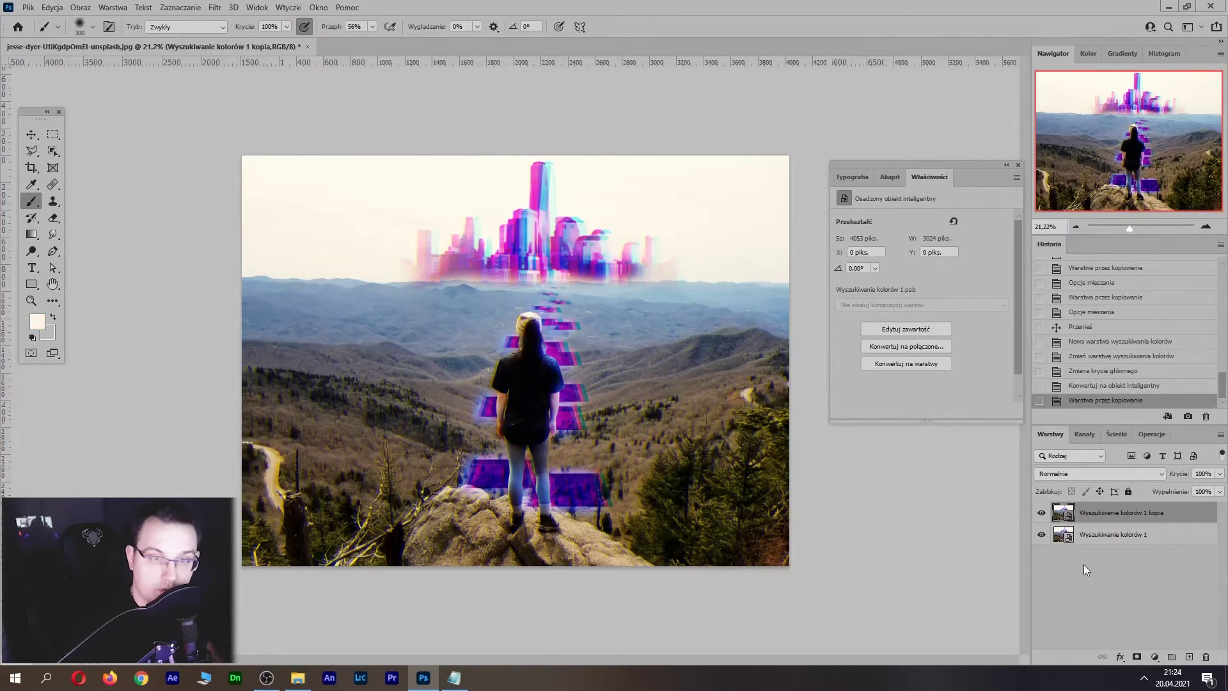
{"action": "left_click", "coordinate": [1189, 657]}
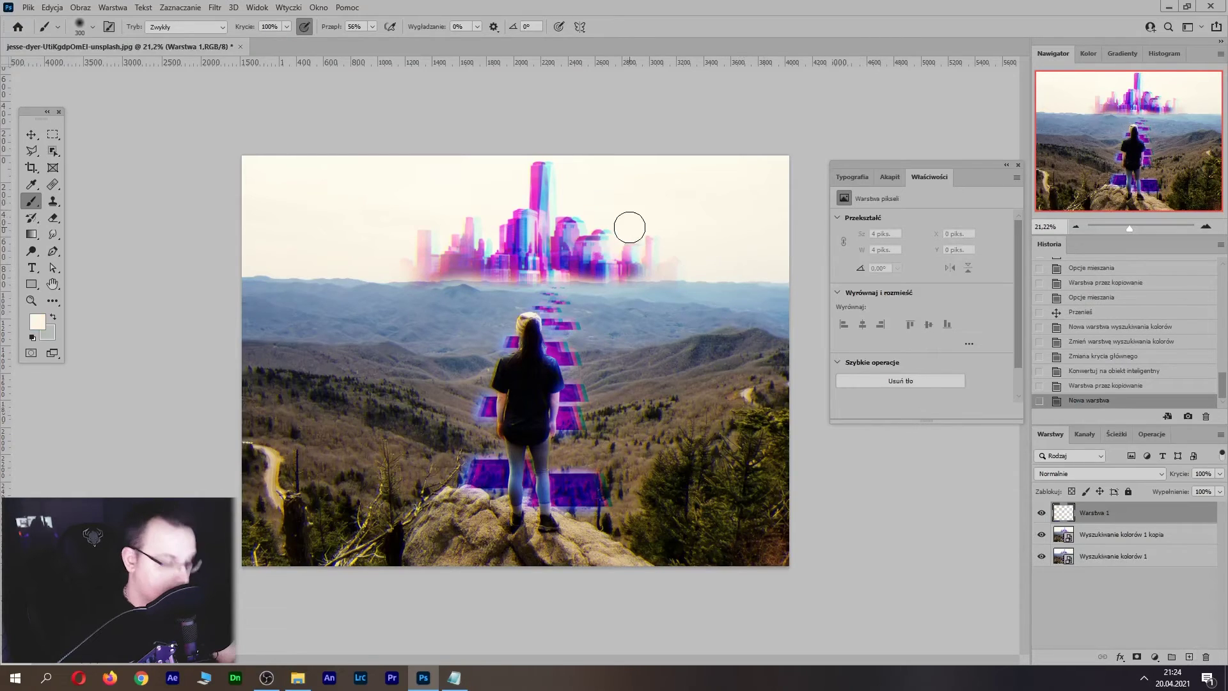
{"action": "key", "text": "bracketright"}
{"action": "key", "text": "bracketright"}
{"action": "key", "text": "bracketright"}
{"action": "mouse_move", "coordinate": [674, 224]}
{"action": "left_mouse_down"}
{"action": "mouse_move", "coordinate": [634, 200]}
{"action": "mouse_move", "coordinate": [648, 231]}
{"action": "left_mouse_up"}
{"action": "left_click", "coordinate": [1065, 563], "text": "shift"}
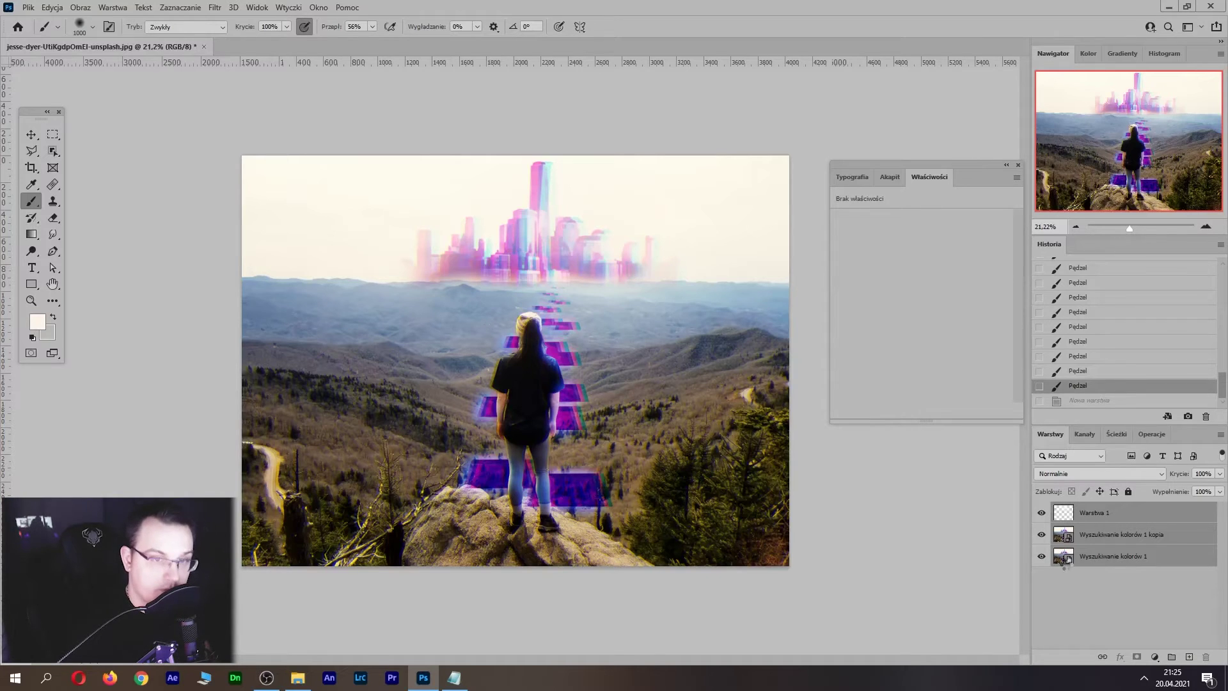
Merge the three layers into smart object Warstwa 1, duplicate it, and reset default colours
{"action": "key", "text": "ctrl+alt+s"}
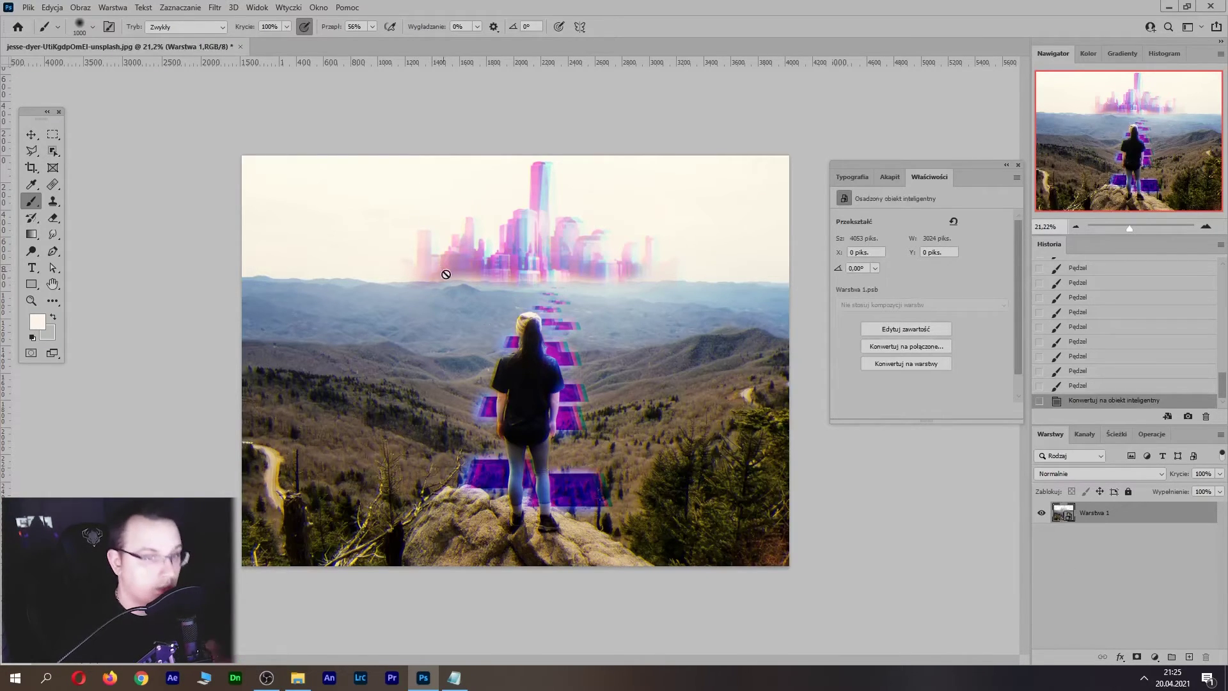
{"action": "key", "text": "ctrl+j"}
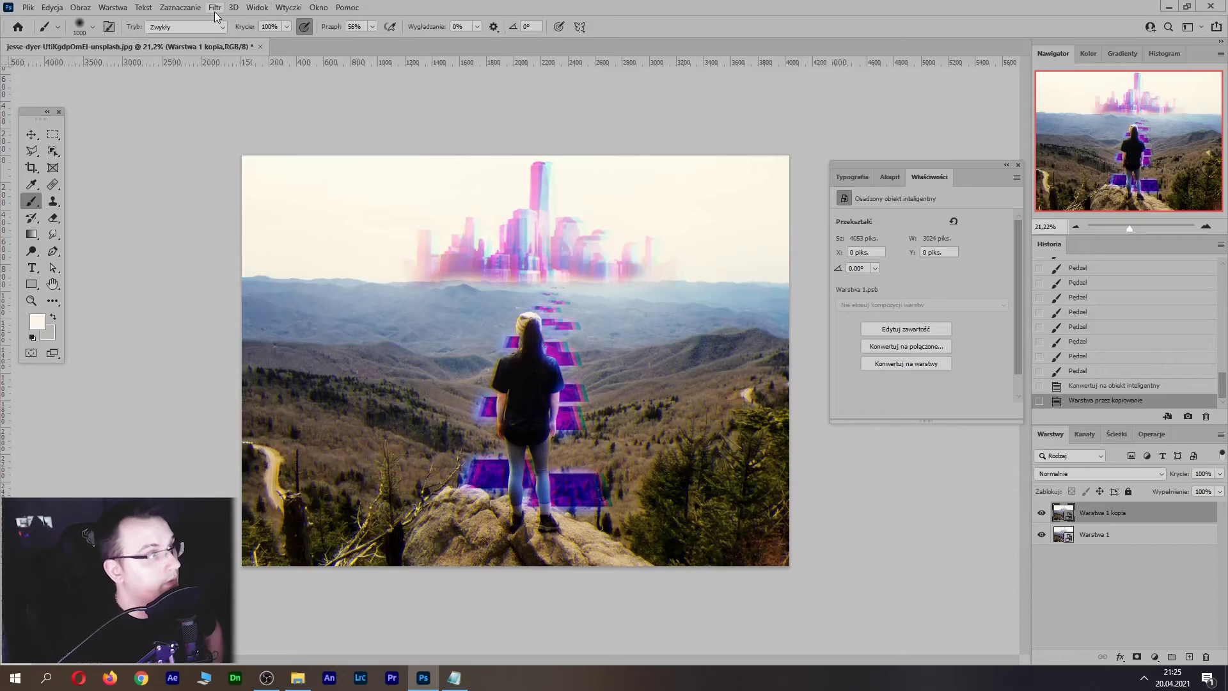
{"action": "key", "text": "d"}
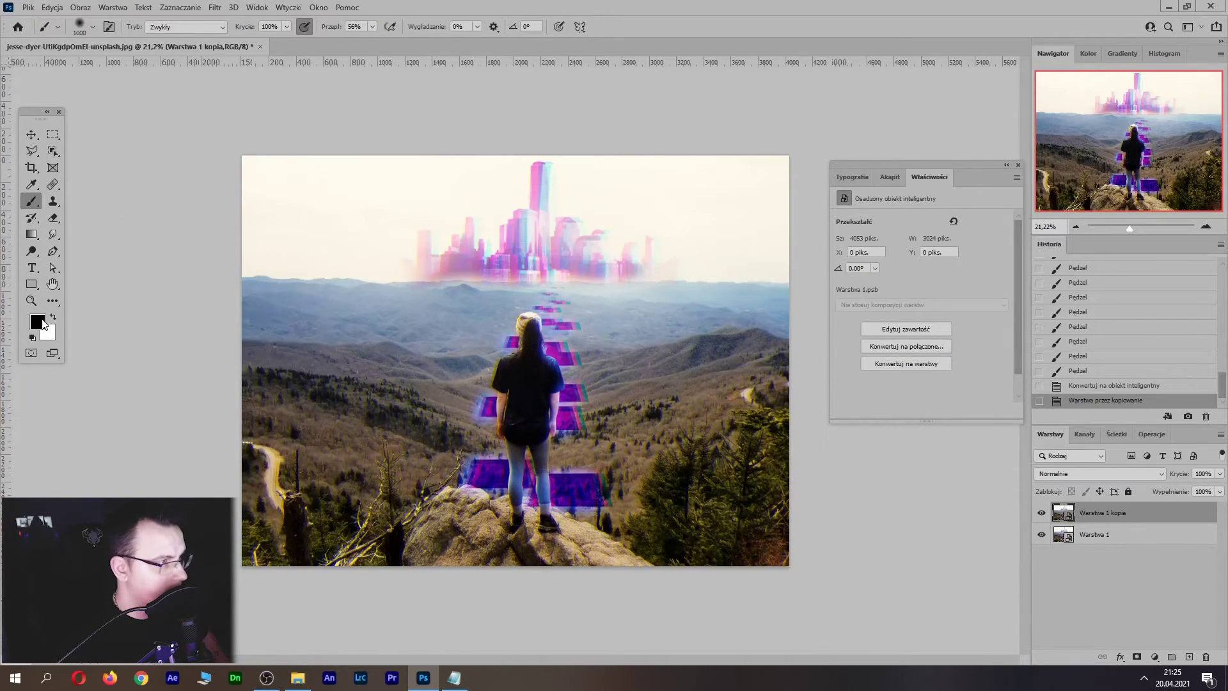
Set the colours to an olive-yellow and the purple sampled from the glitch tiles
{"action": "left_click", "coordinate": [42, 324]}
{"action": "left_click", "coordinate": [653, 468]}
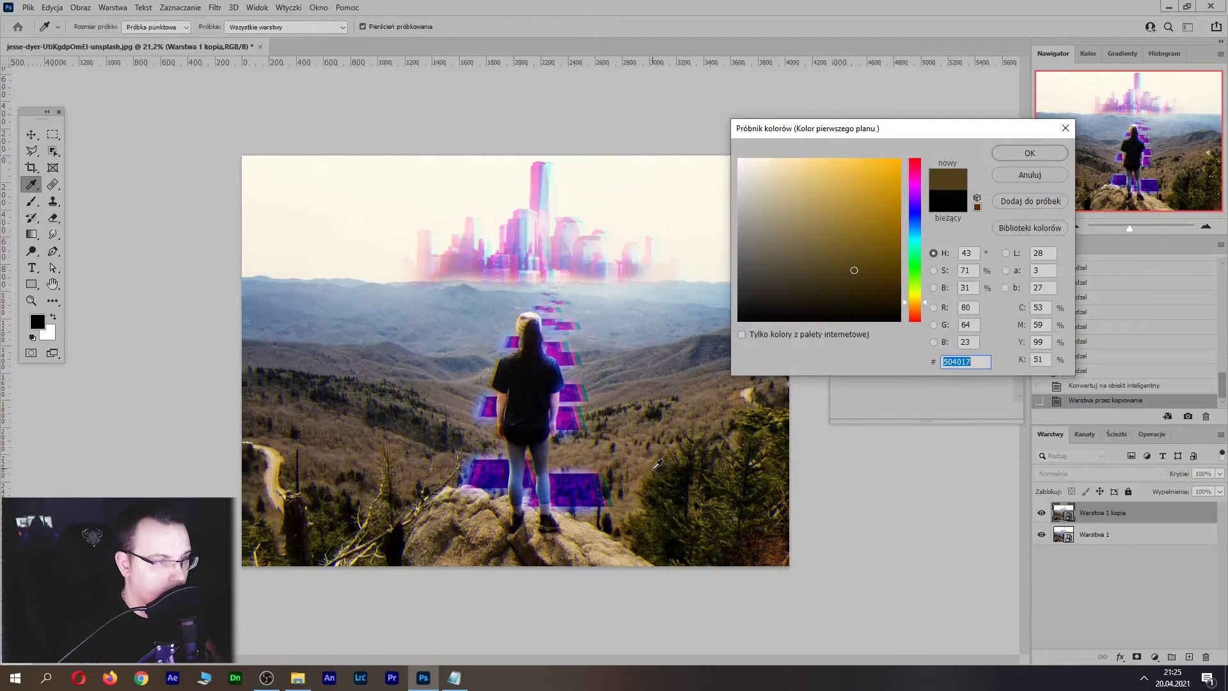
{"action": "left_click", "coordinate": [874, 235]}
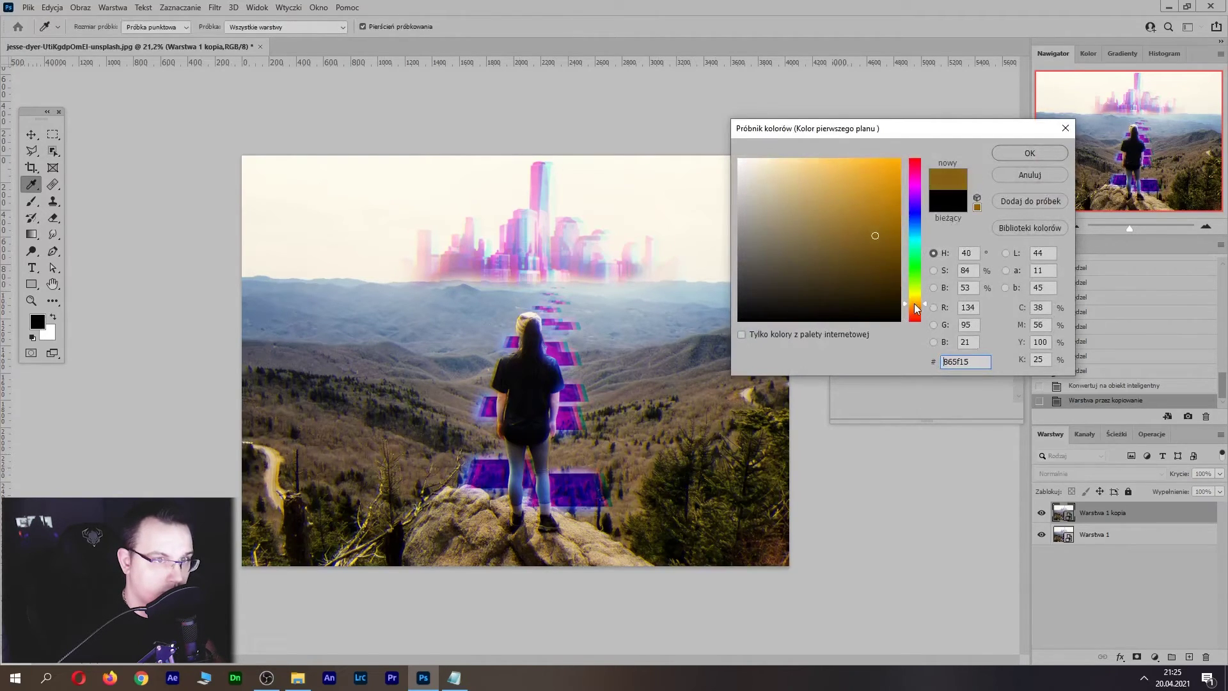
{"action": "left_click", "coordinate": [915, 298]}
{"action": "left_click", "coordinate": [898, 160]}
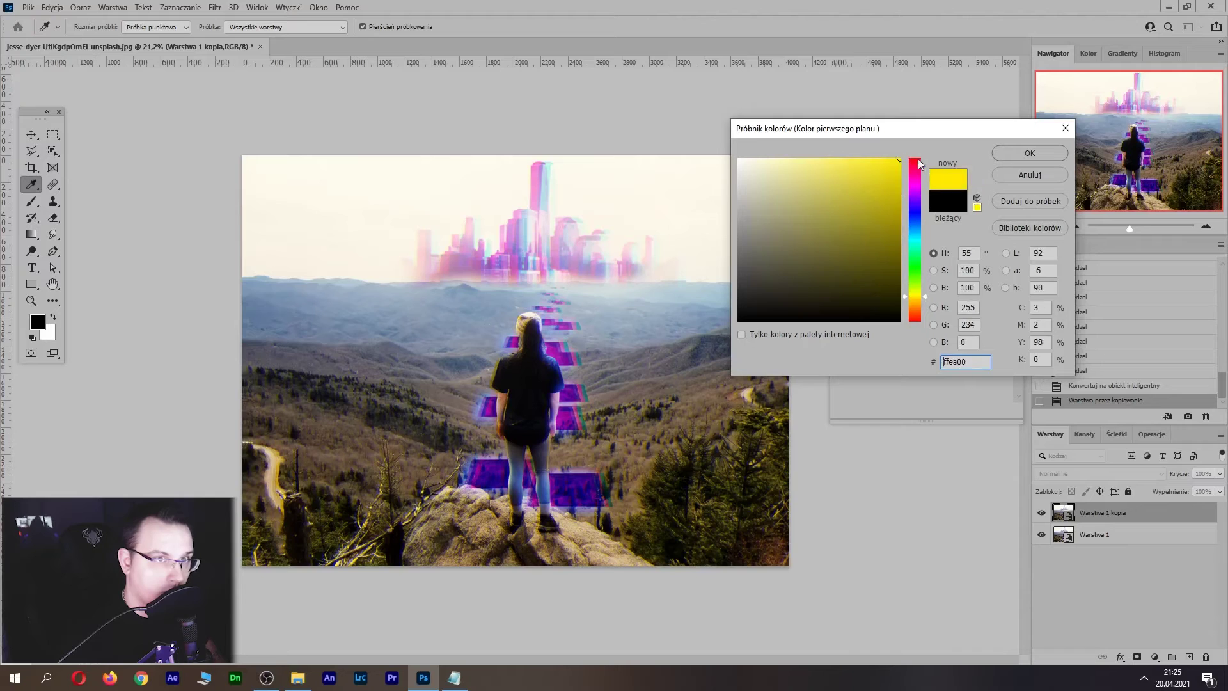
{"action": "left_click", "coordinate": [1030, 153]}
{"action": "key", "text": "x"}
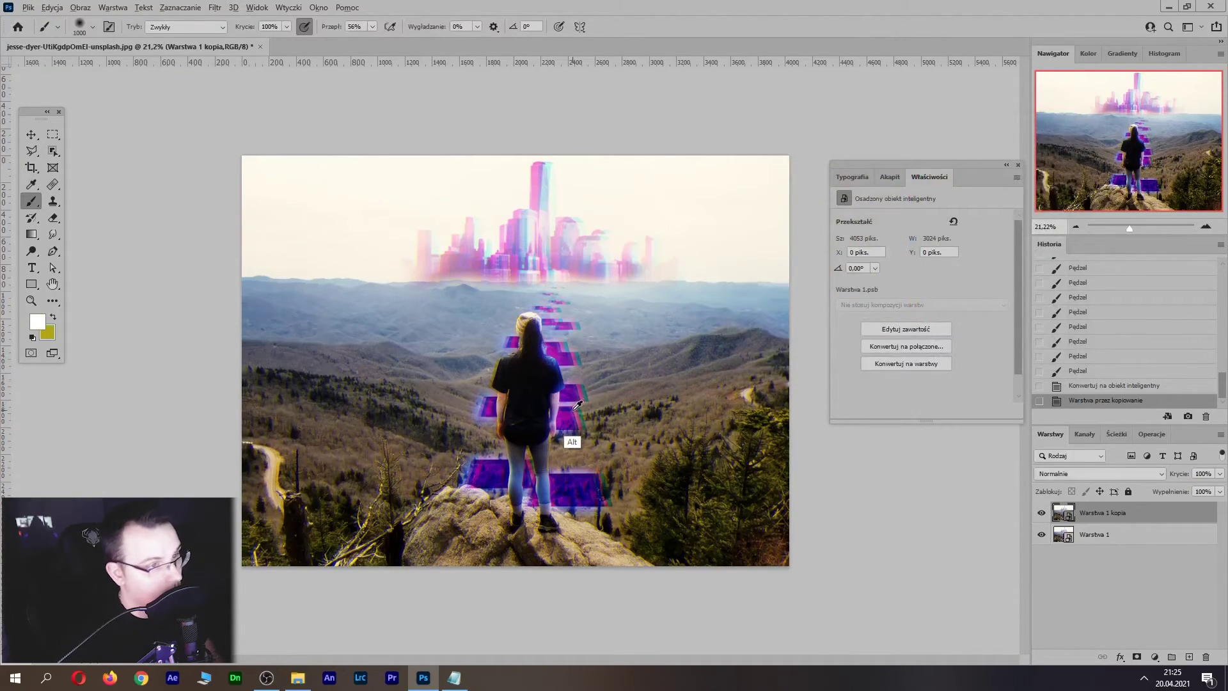
{"action": "left_click", "coordinate": [574, 397], "text": "alt"}
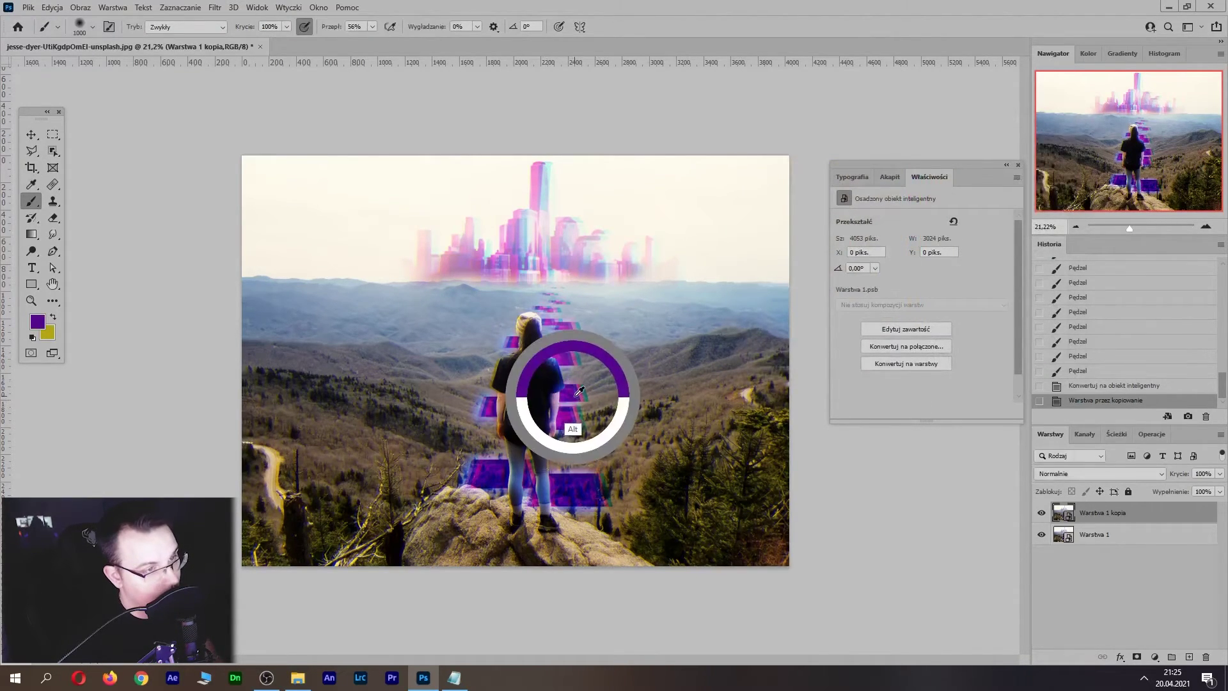
Apply a Halftone Pattern filter (Size 1, Contrast 4, Line) to Warstwa 1 kopia
{"action": "left_click", "coordinate": [215, 8]}
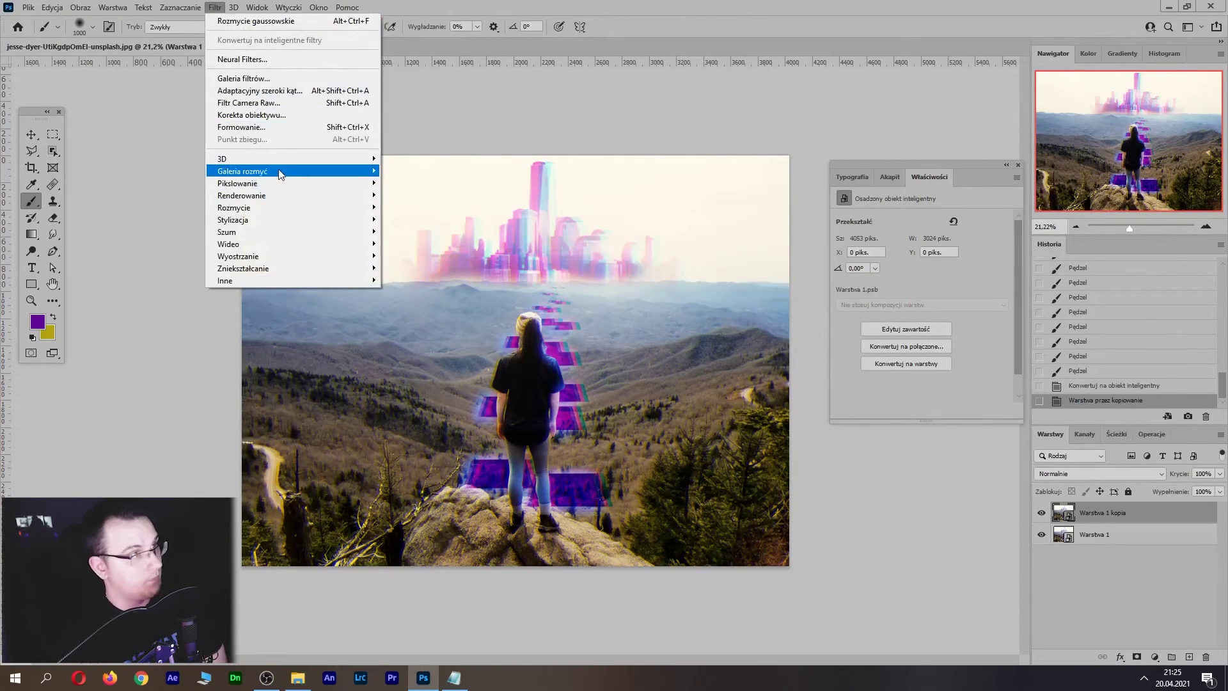
{"action": "left_click", "coordinate": [266, 78]}
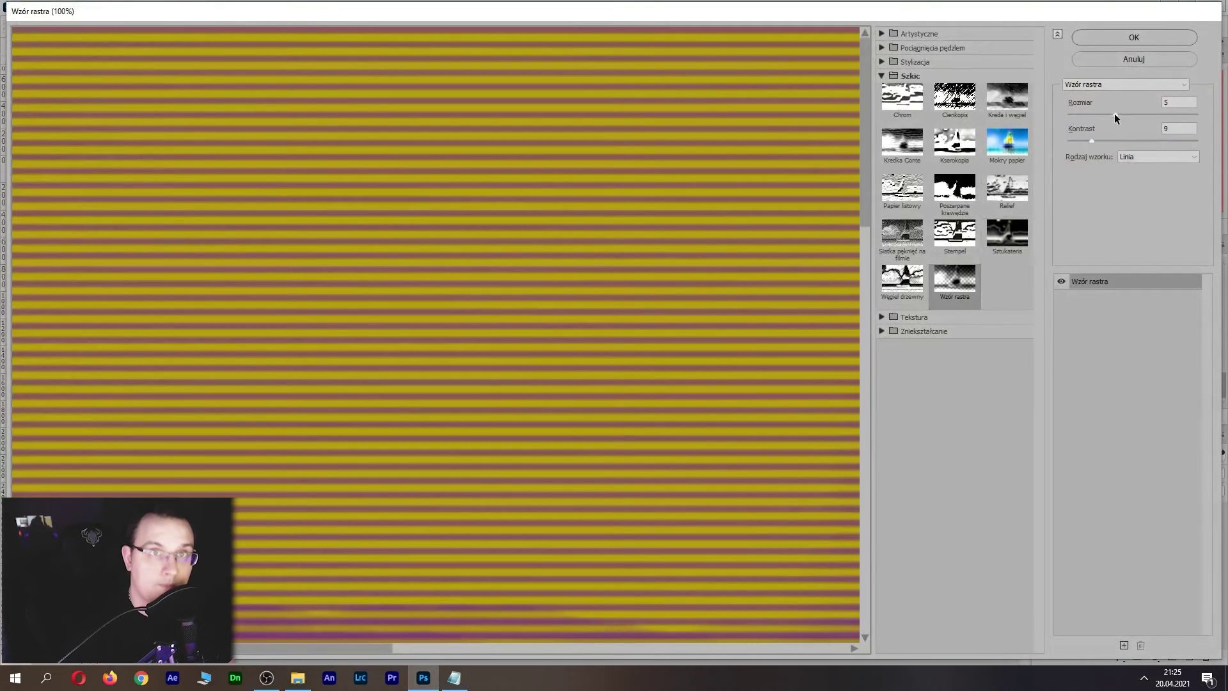
{"action": "mouse_move", "coordinate": [1114, 114]}
{"action": "left_mouse_down"}
{"action": "mouse_move", "coordinate": [1069, 114]}
{"action": "mouse_move", "coordinate": [1109, 143]}
{"action": "mouse_move", "coordinate": [1078, 140]}
{"action": "left_mouse_up"}
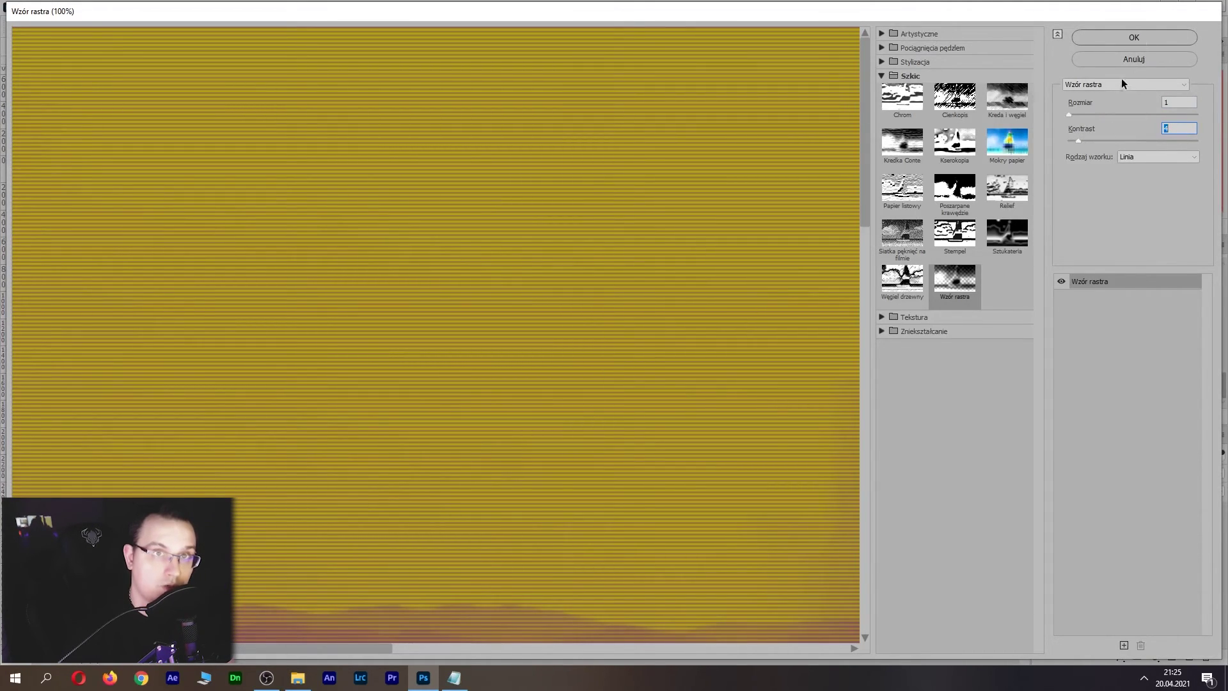
{"action": "left_click", "coordinate": [1143, 159]}
{"action": "left_click", "coordinate": [1118, 218]}
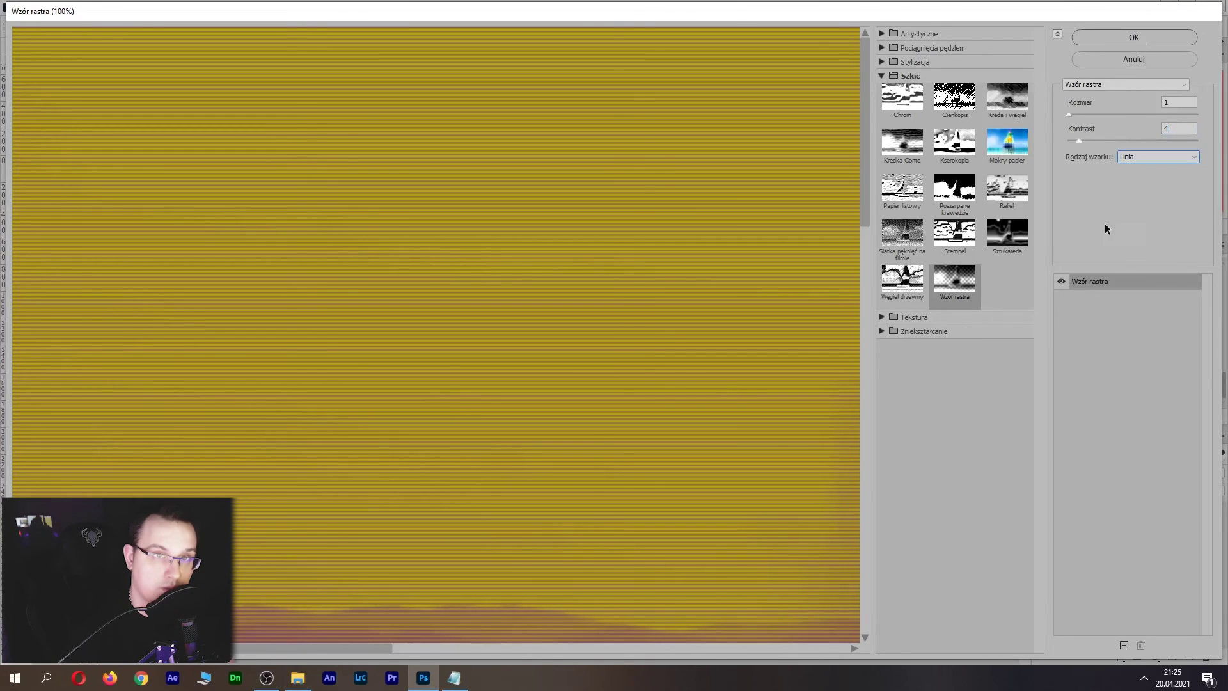
{"action": "left_click", "coordinate": [1115, 38]}
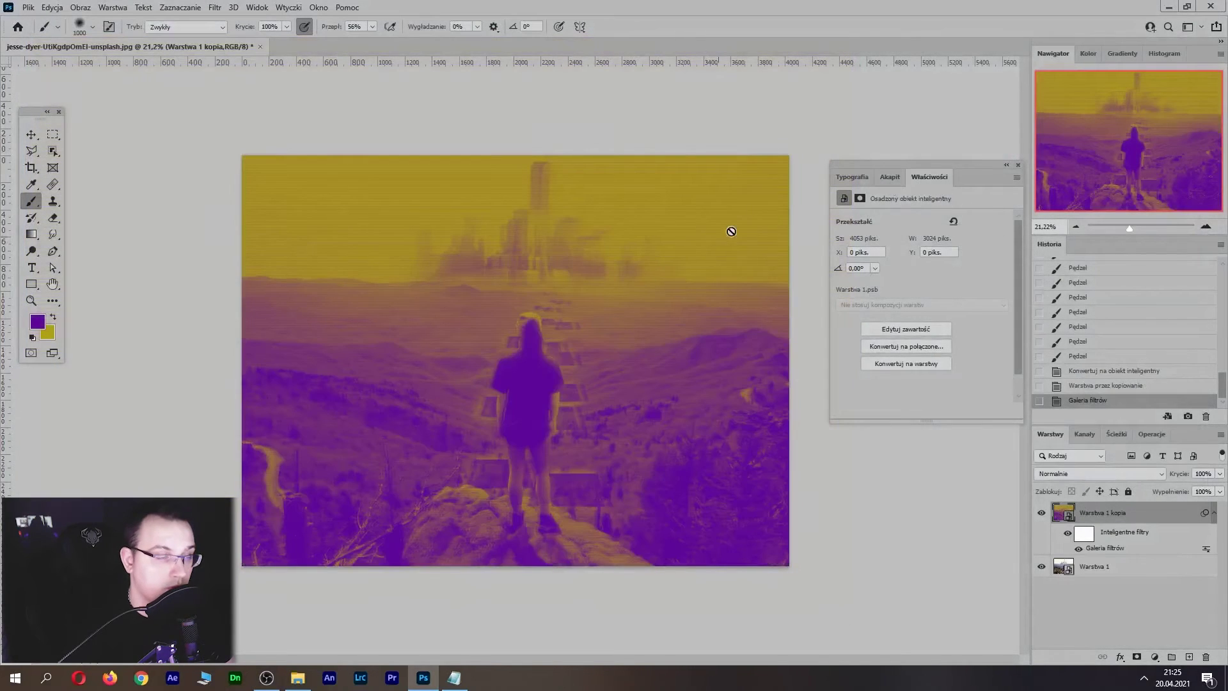
{"action": "left_click", "coordinate": [1133, 229]}
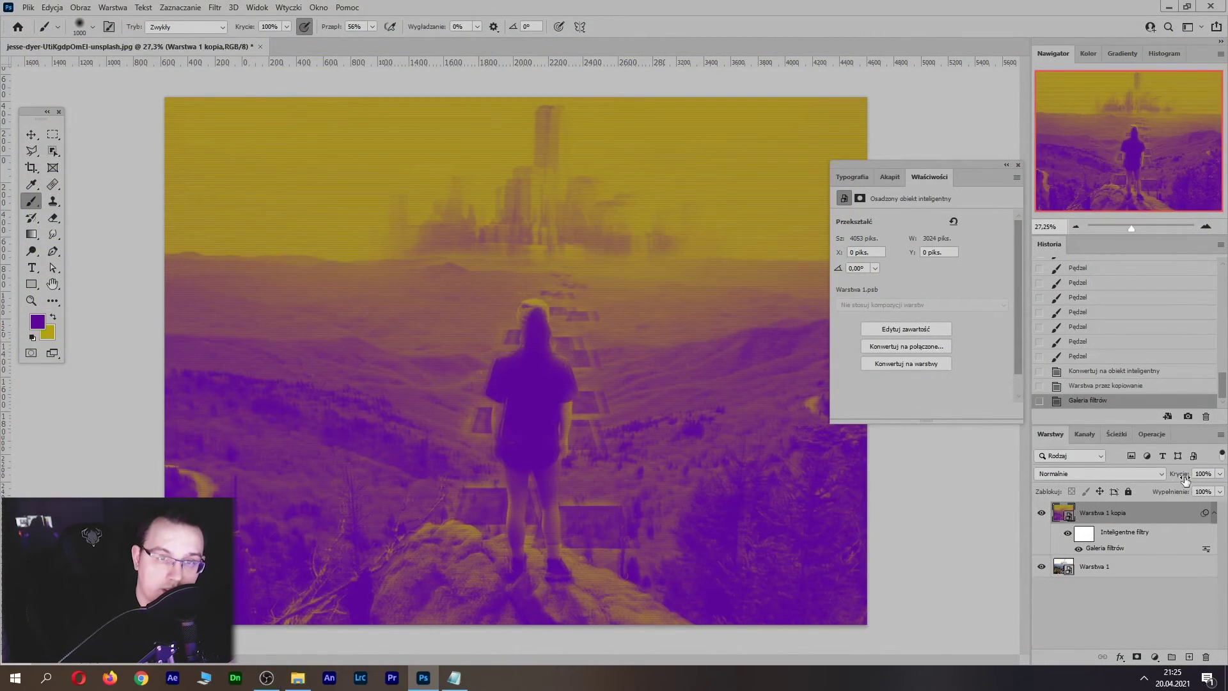
Mask the halftone away around the woman with a radial gradient on its filter mask
{"action": "left_click_drag", "start_coordinate": [1184, 480], "coordinate": [1162, 476]}
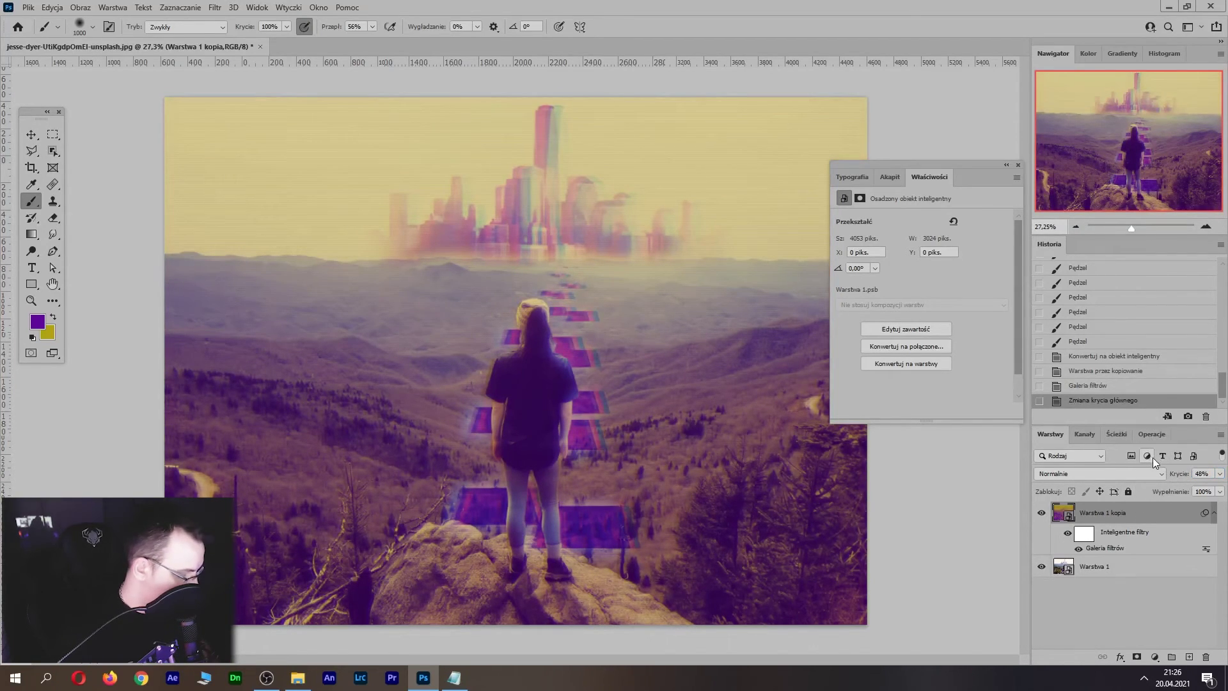
{"action": "left_click", "coordinate": [1082, 535]}
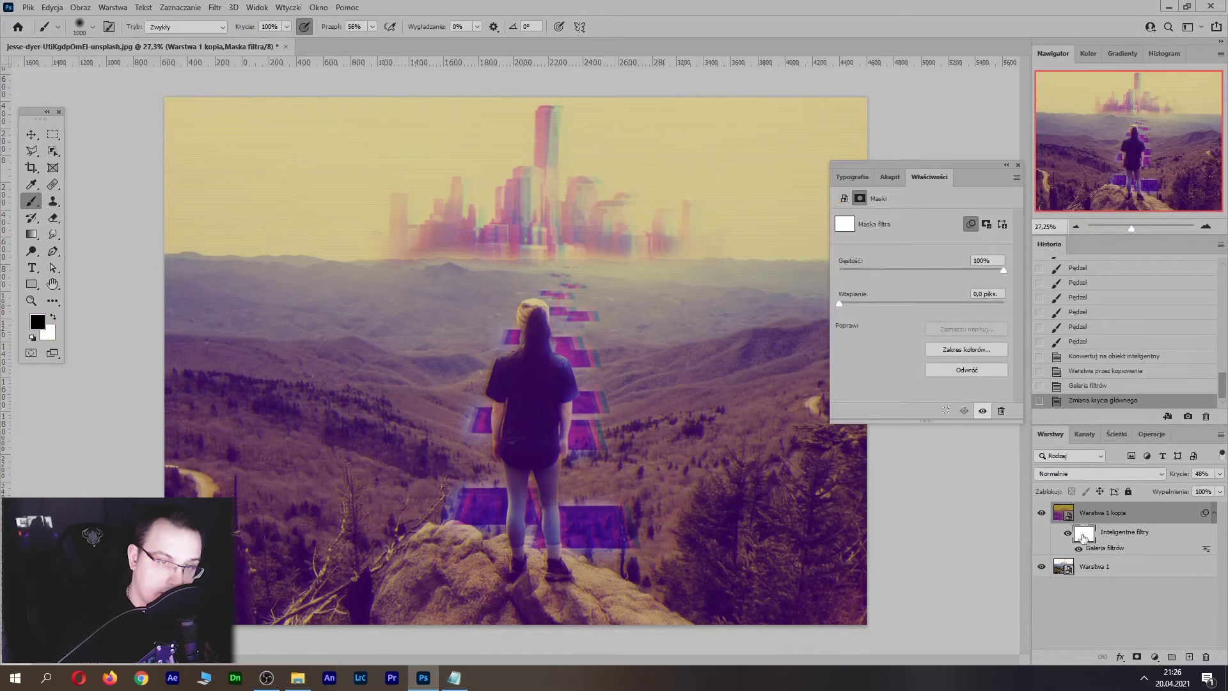
{"action": "left_click", "coordinate": [30, 235]}
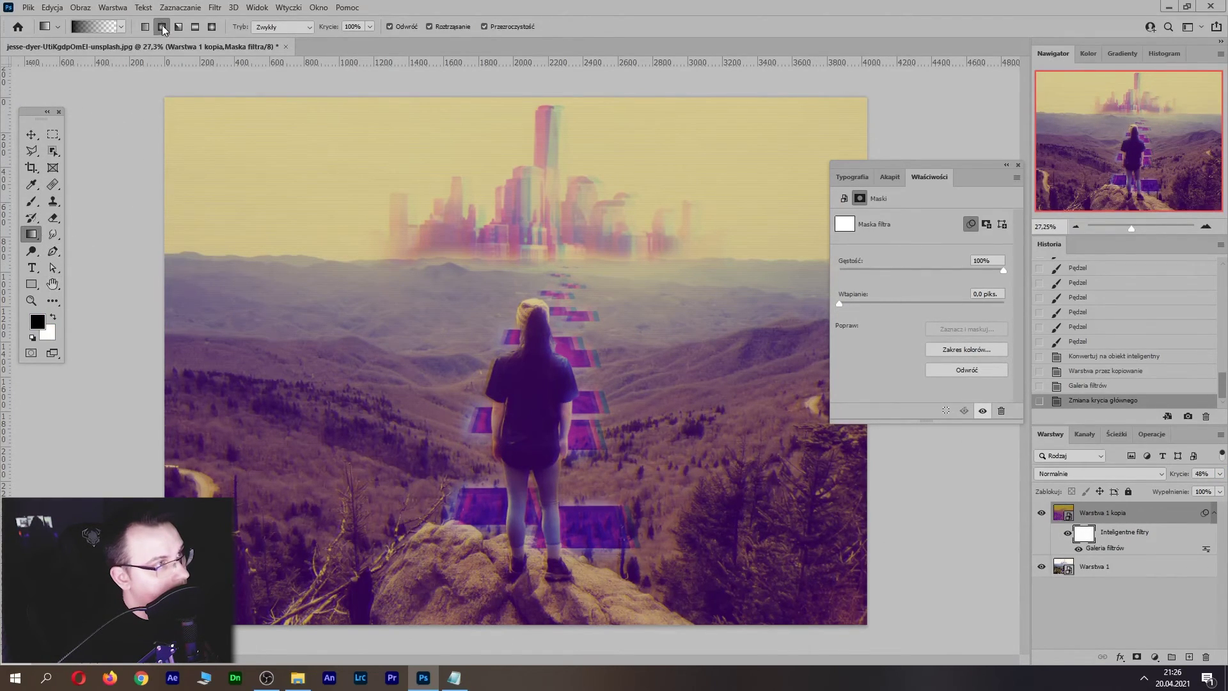
{"action": "left_click", "coordinate": [389, 27]}
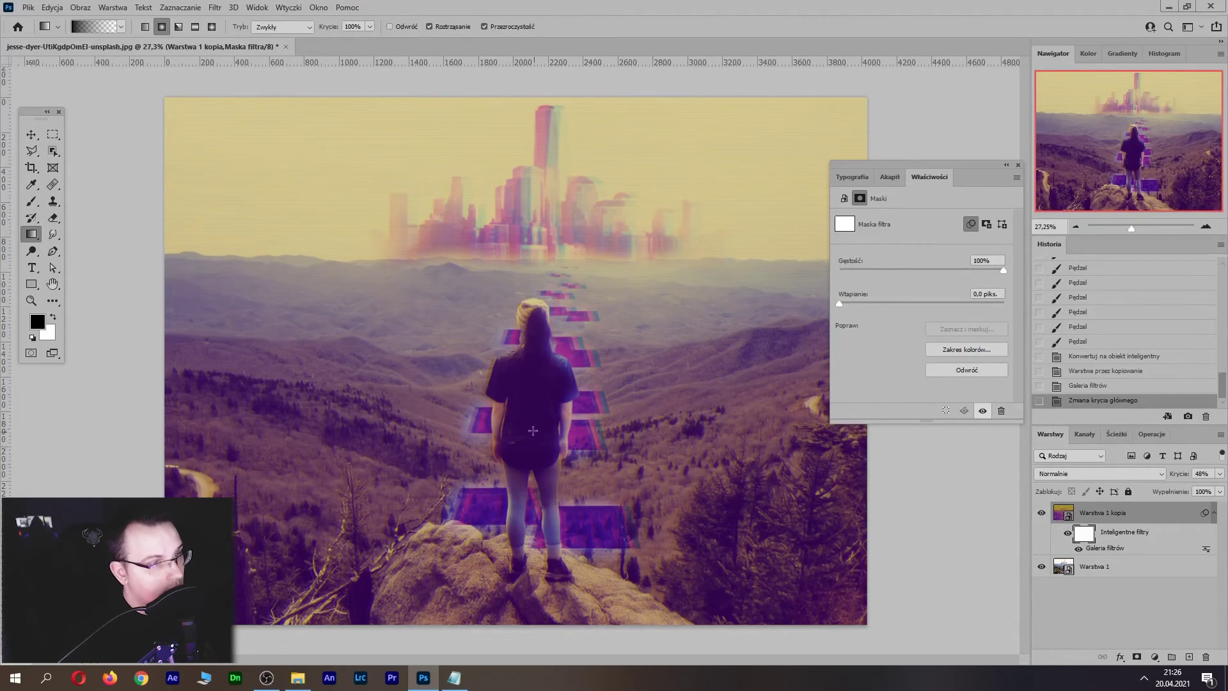
{"action": "left_click_drag", "start_coordinate": [535, 415], "coordinate": [542, 123]}
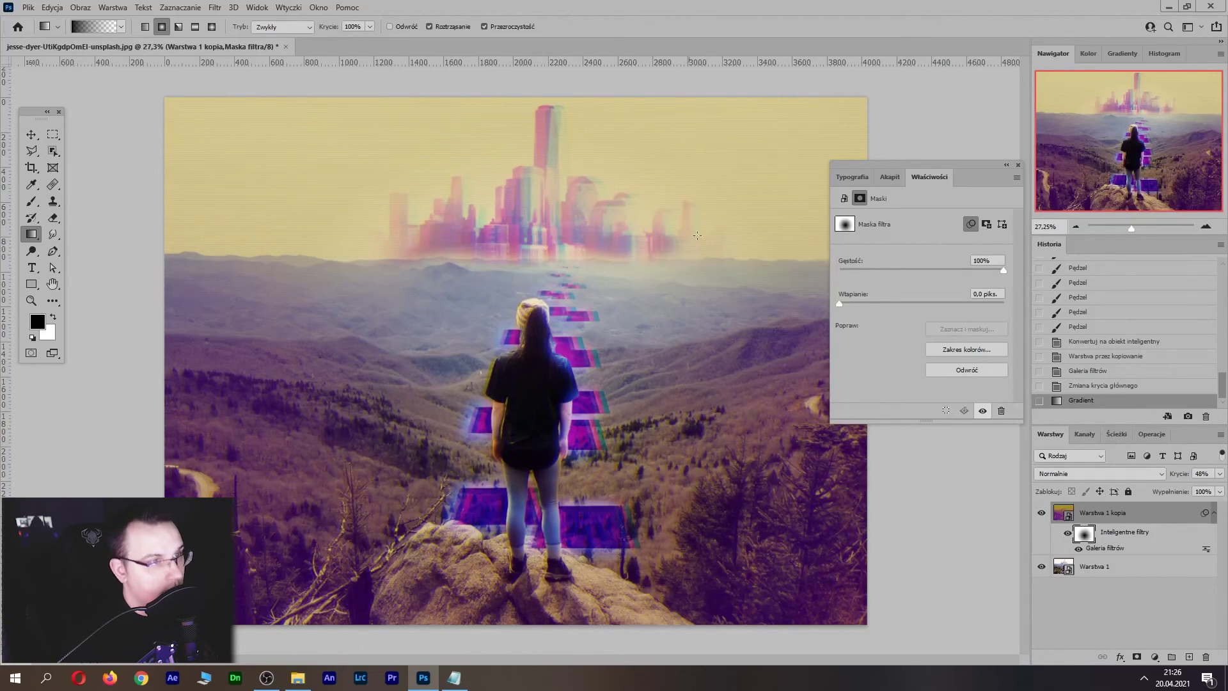
Settle the halftone layer's opacity at 49% for a faint line overlay
{"action": "left_click", "coordinate": [1202, 473]}
{"action": "type", "text": "14"}
{"action": "key", "text": "Return"}
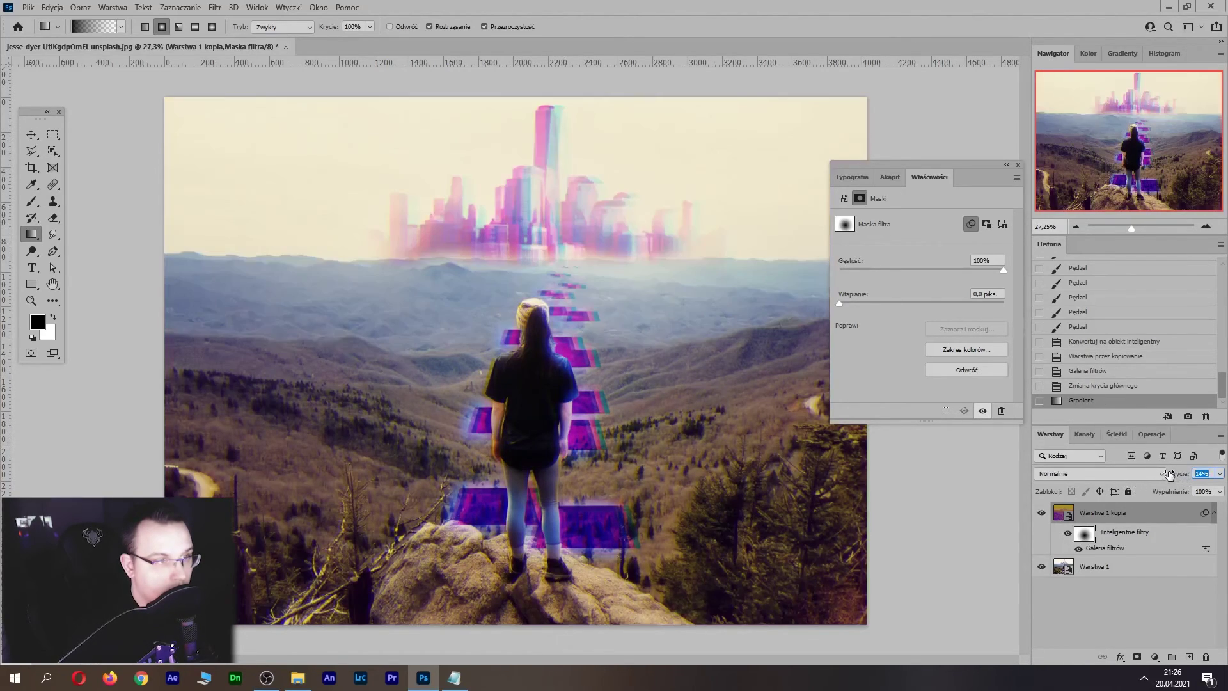
{"action": "left_click_drag", "start_coordinate": [1170, 474], "coordinate": [1183, 477]}
{"action": "key", "text": "ctrl+minus"}
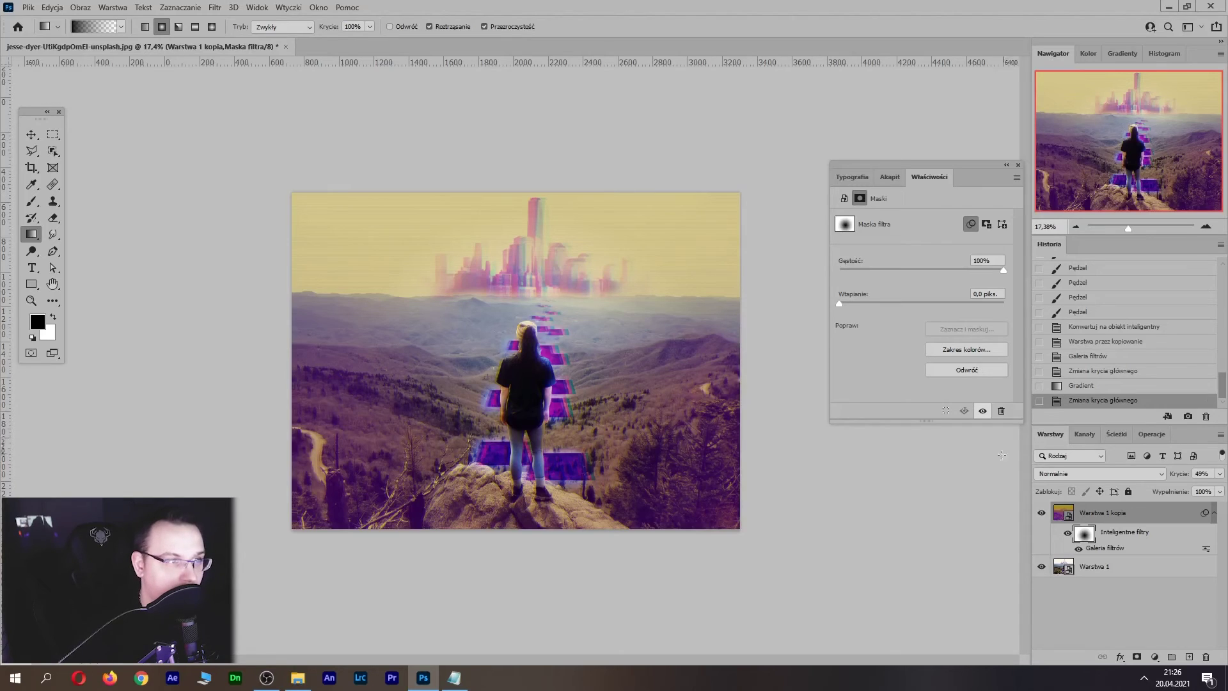
{"action": "left_click", "coordinate": [1150, 434]}
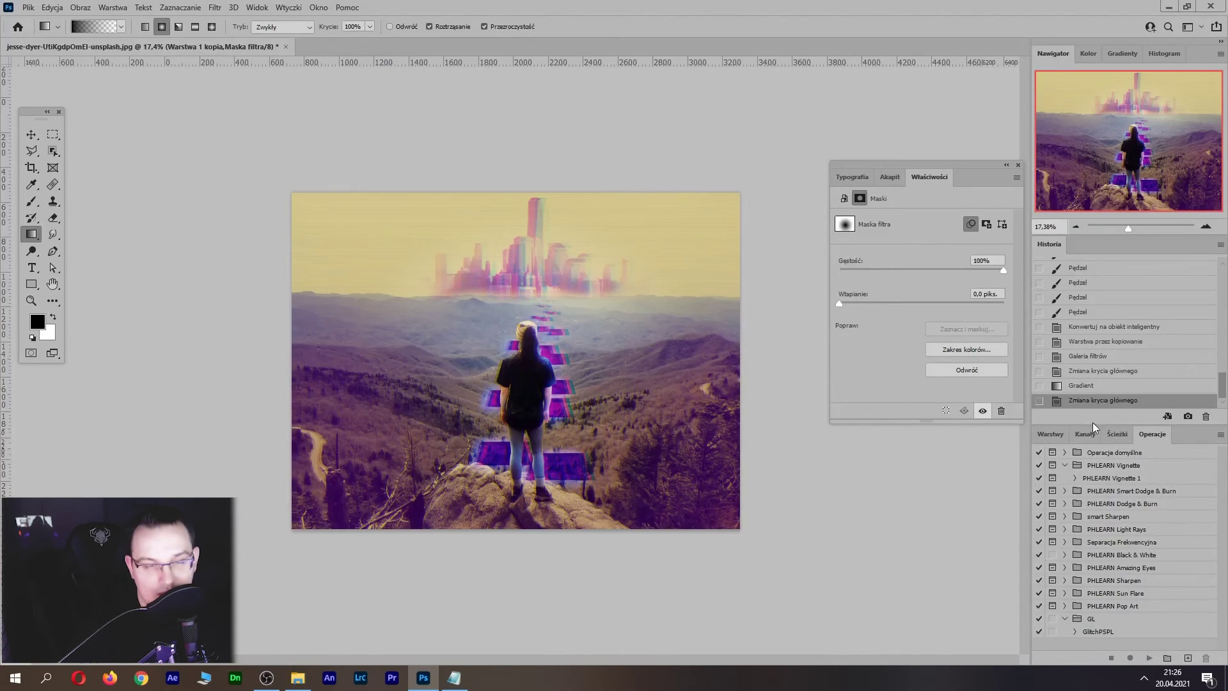
Compare against the original History snapshot, restore Snapshot 1, and bring path.png to the front
{"action": "left_click", "coordinate": [1062, 433]}
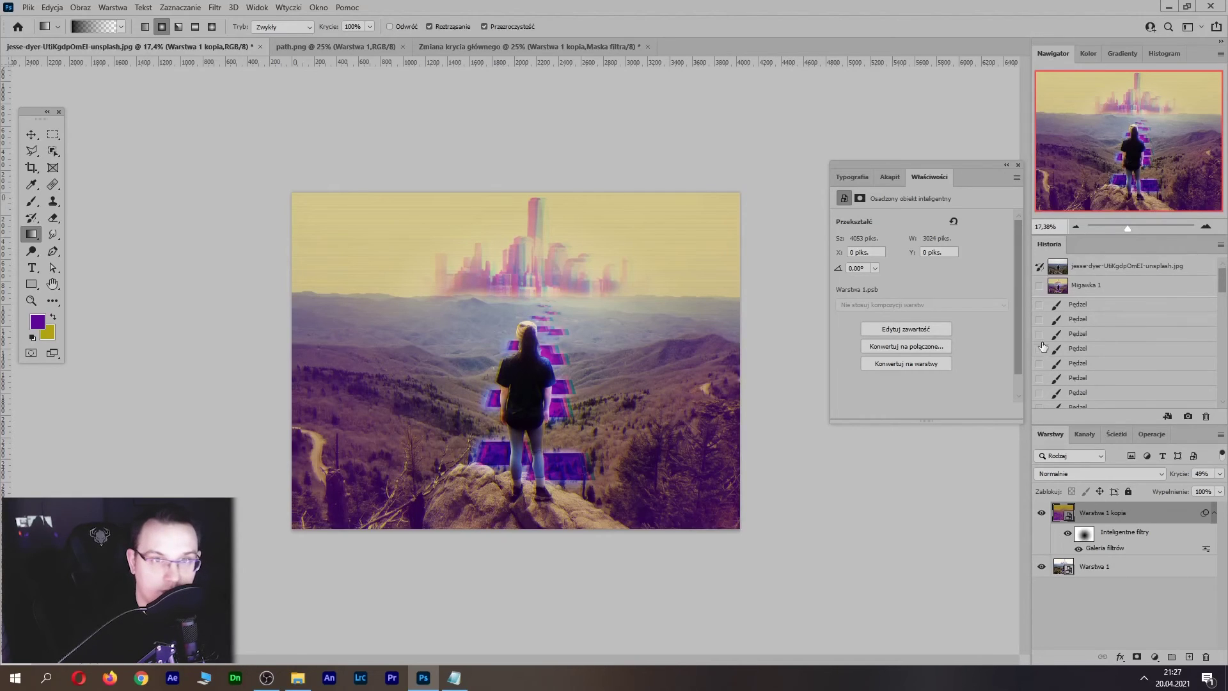
{"action": "left_click", "coordinate": [1094, 268]}
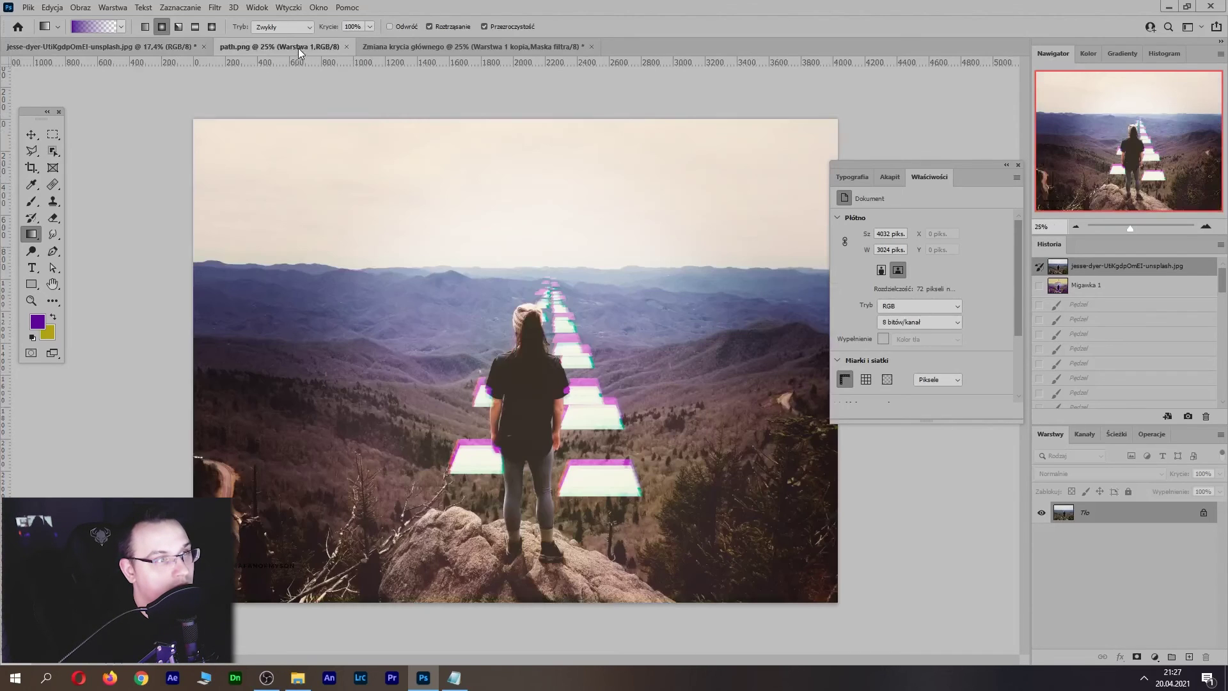
{"action": "left_click", "coordinate": [333, 46]}
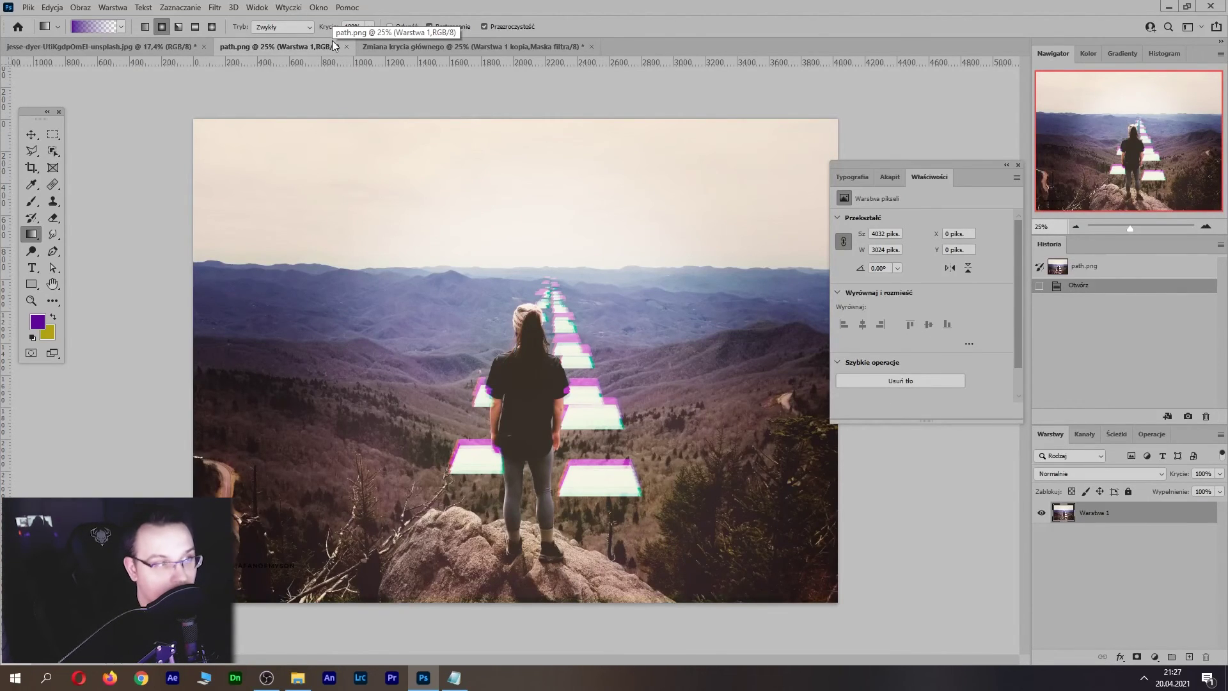
{"action": "left_click", "coordinate": [160, 48]}
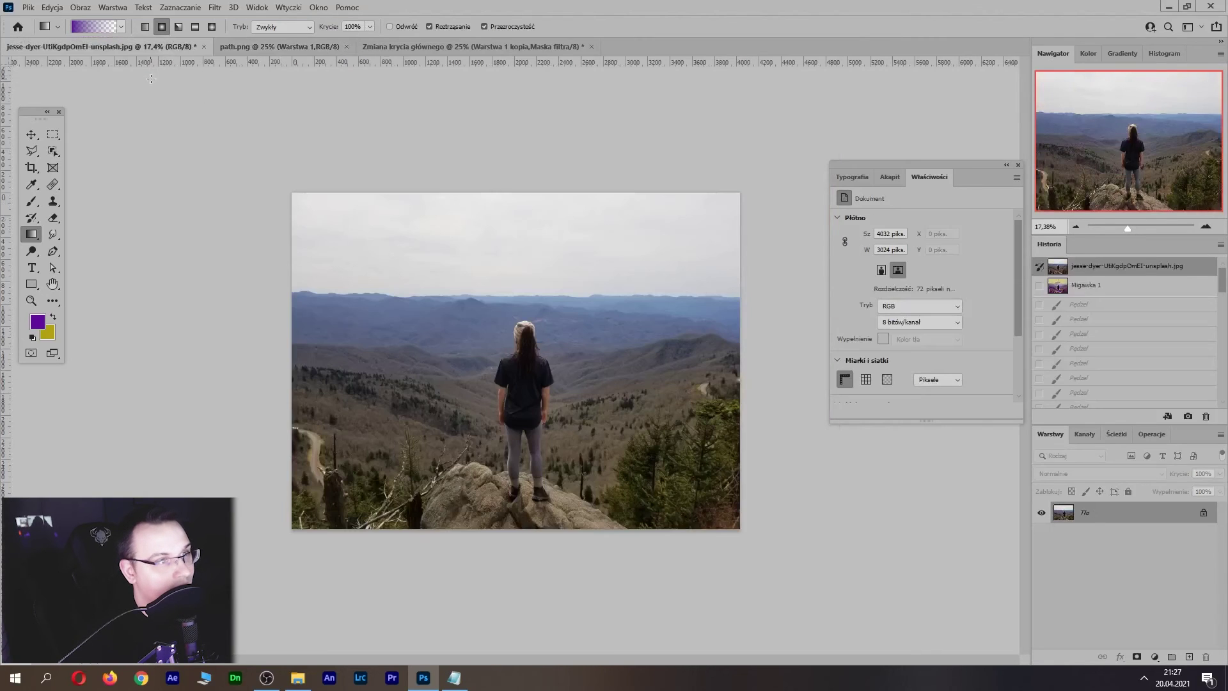
{"action": "left_click", "coordinate": [1106, 289]}
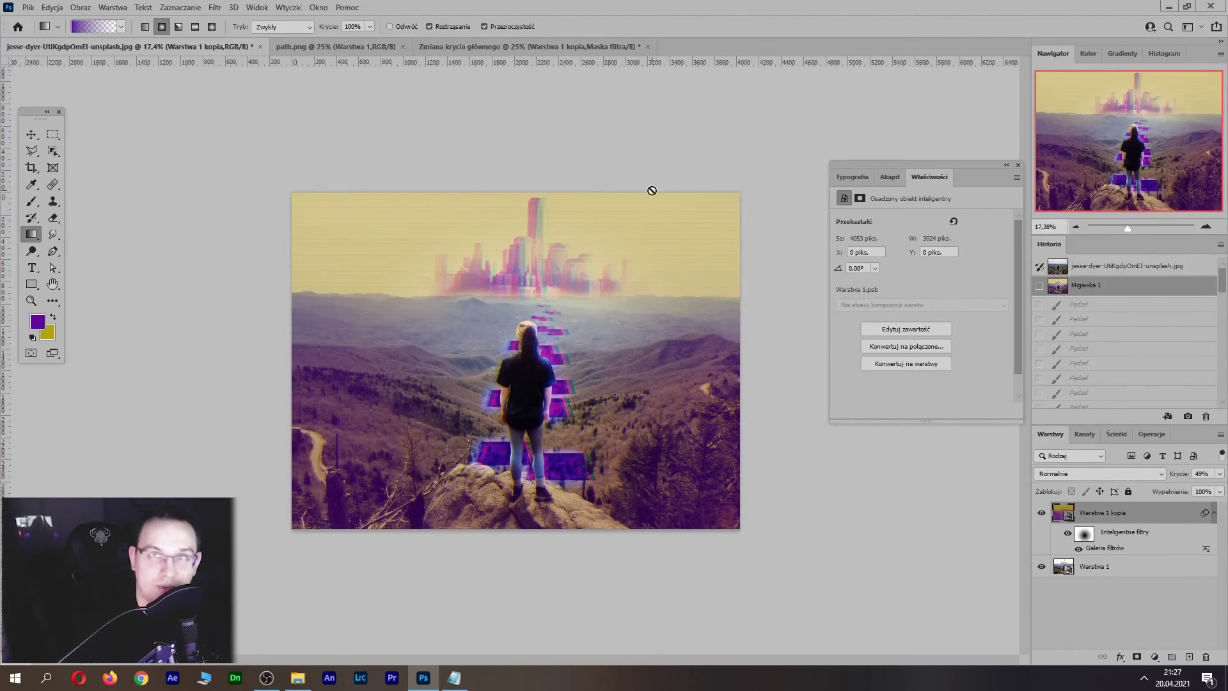
{"action": "left_click", "coordinate": [336, 46]}
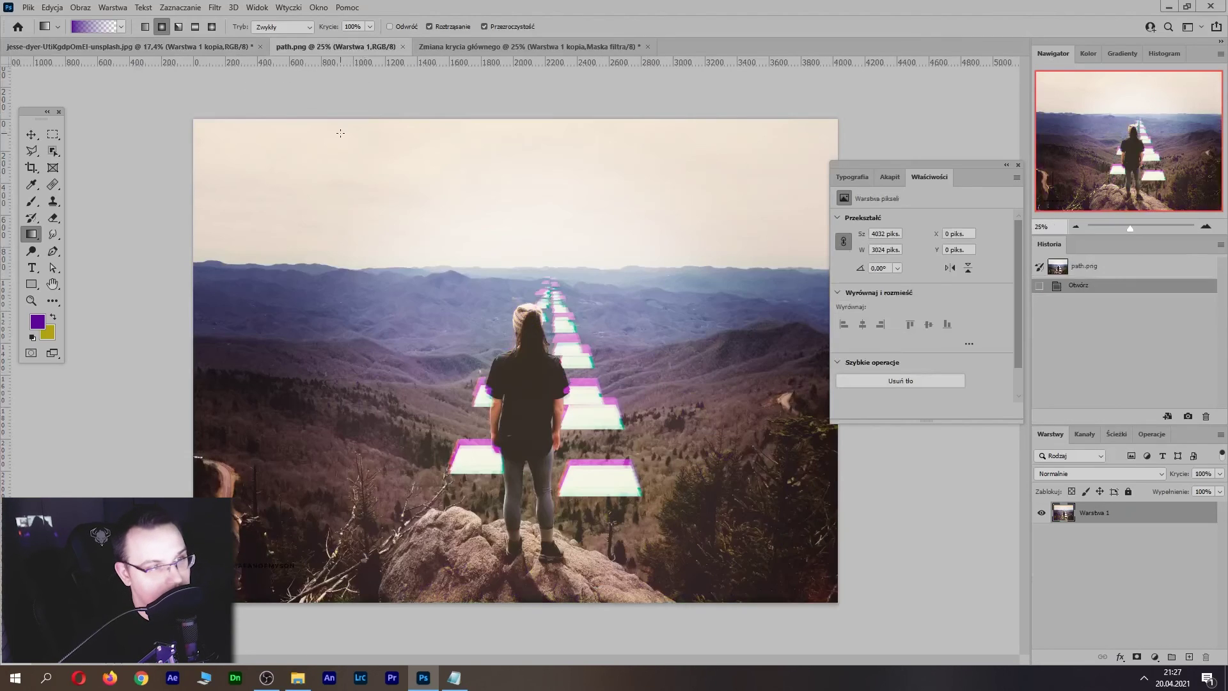